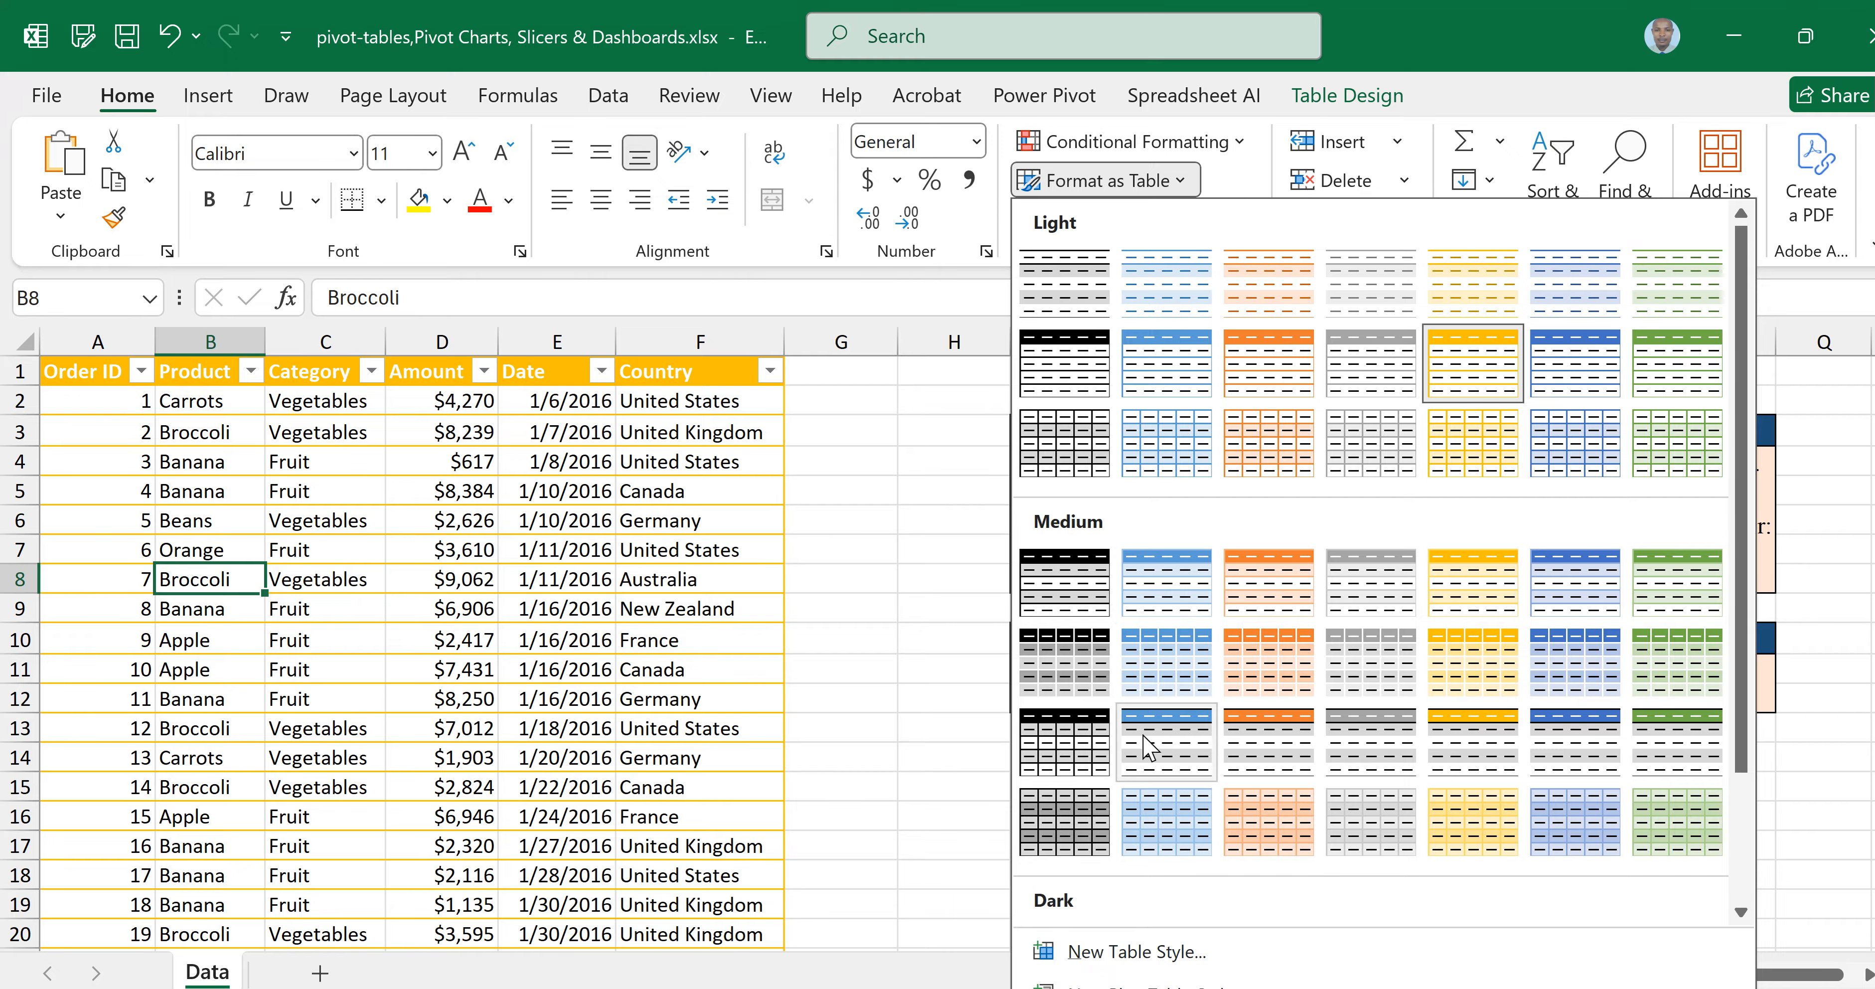
Apply the gold banded style from the first Medium row to the order data table
{"action": "scroll", "coordinate": [1150, 746], "scroll_direction": "down", "scroll_amount": 2}
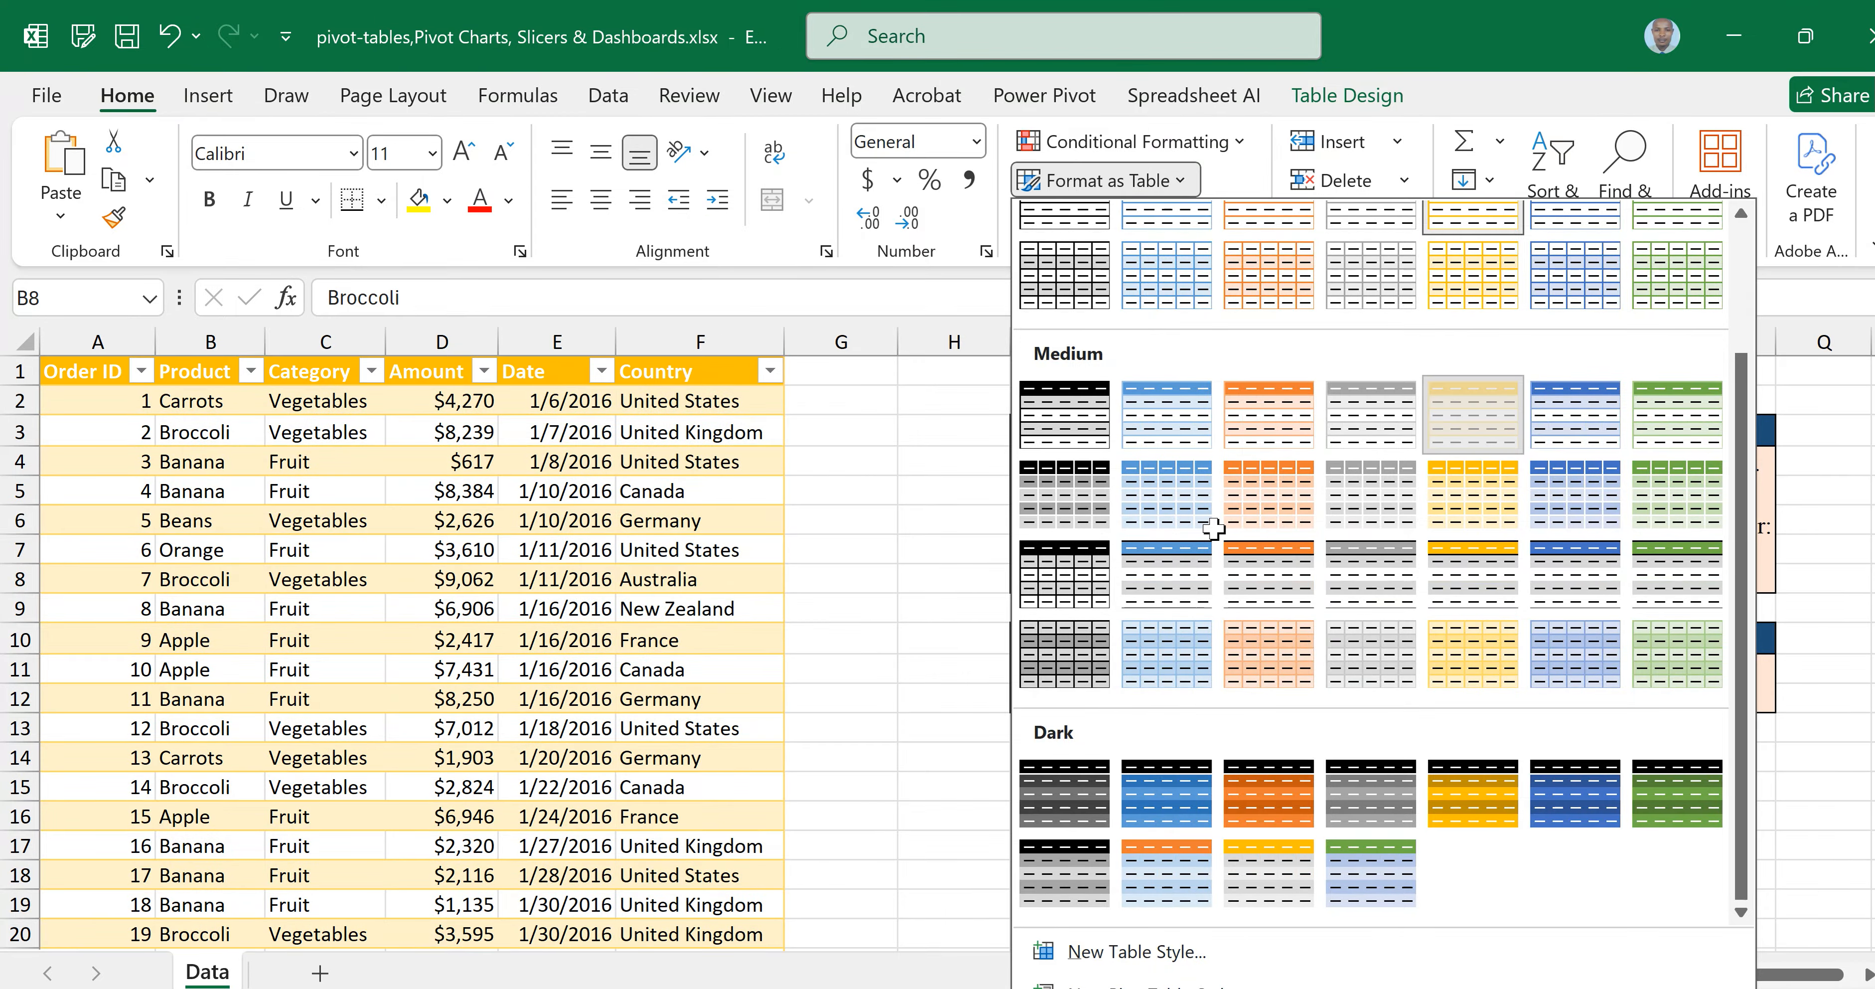
{"action": "left_click", "coordinate": [712, 712]}
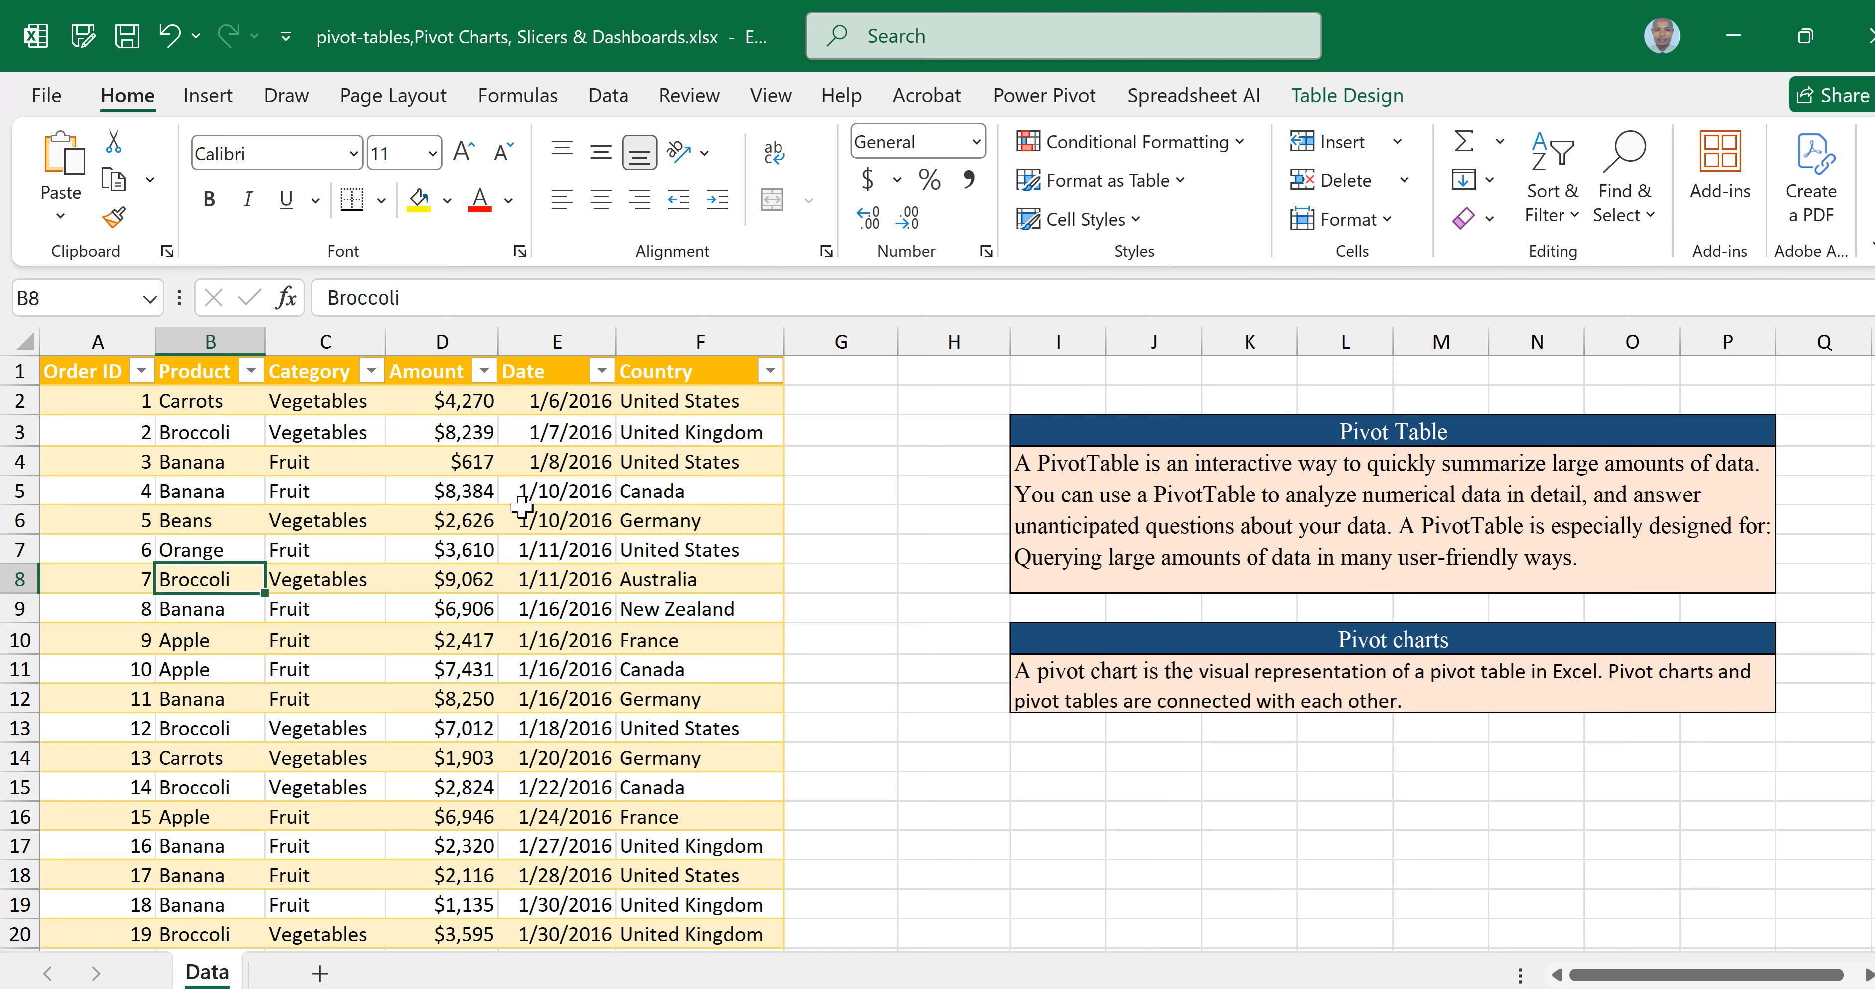
Start a PivotTable from a table or range, using the order data table as its source
{"action": "left_click", "coordinate": [413, 670]}
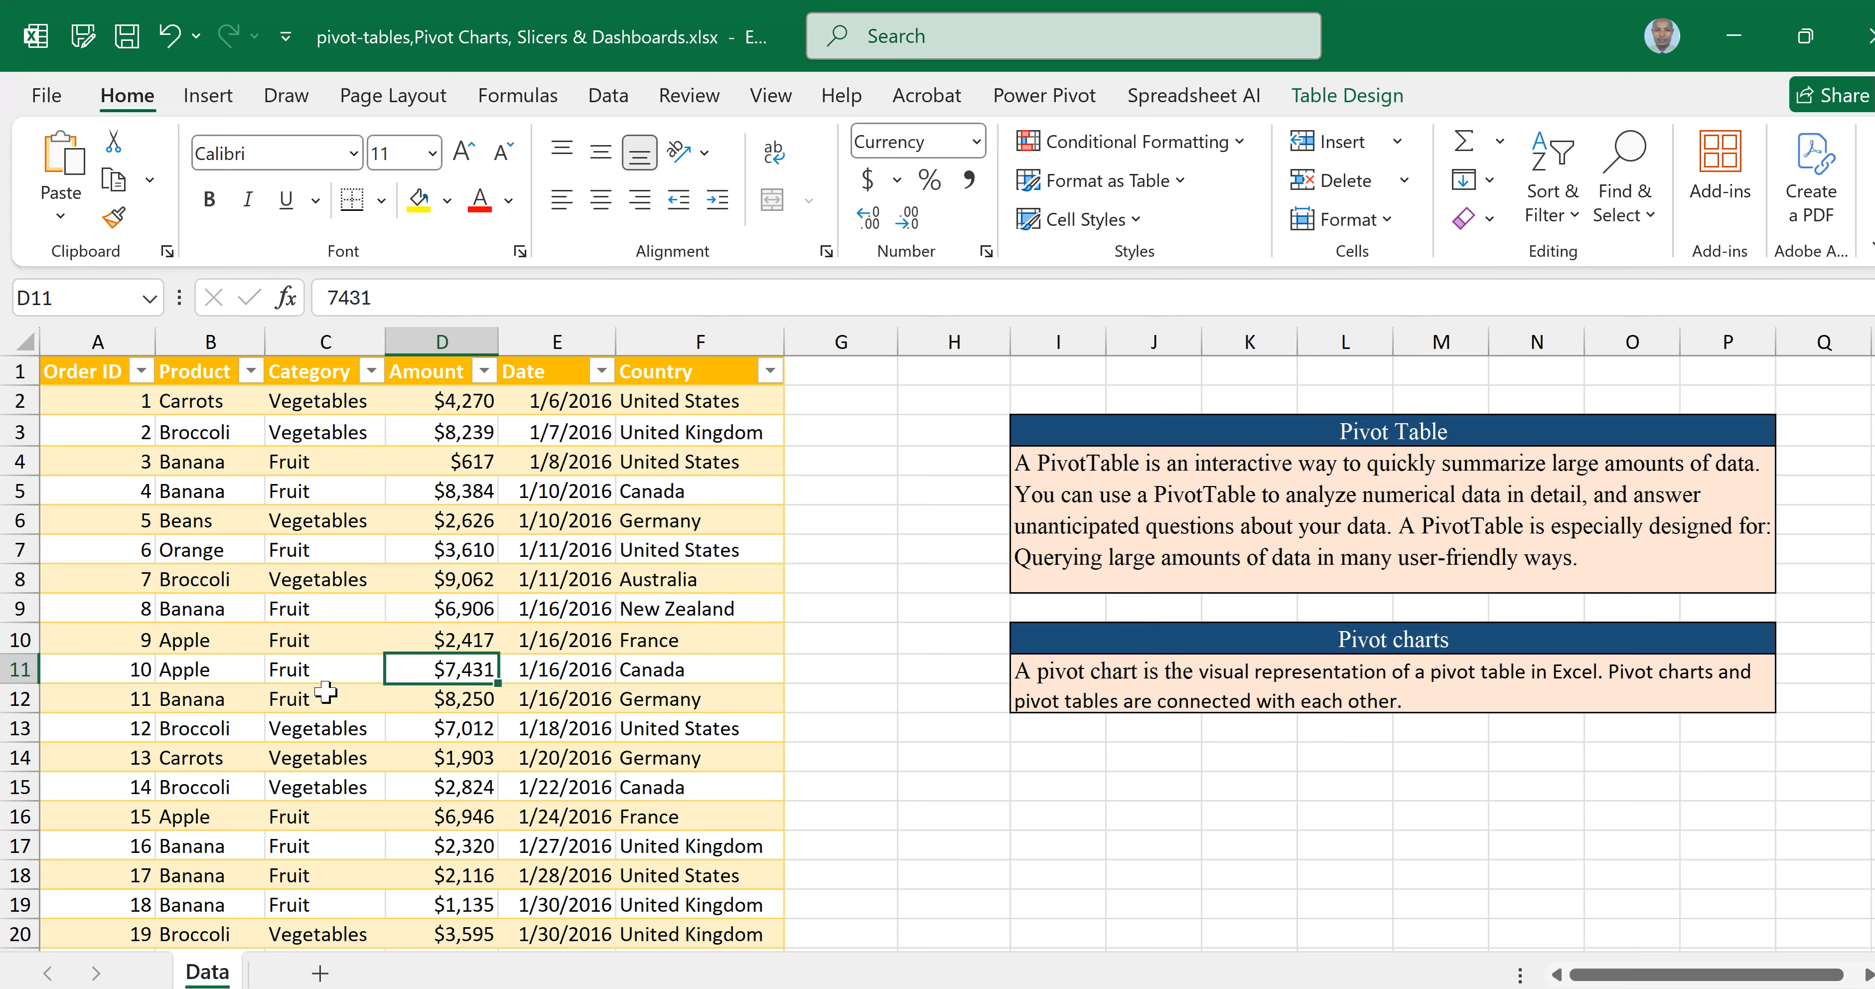
{"action": "left_click", "coordinate": [212, 98]}
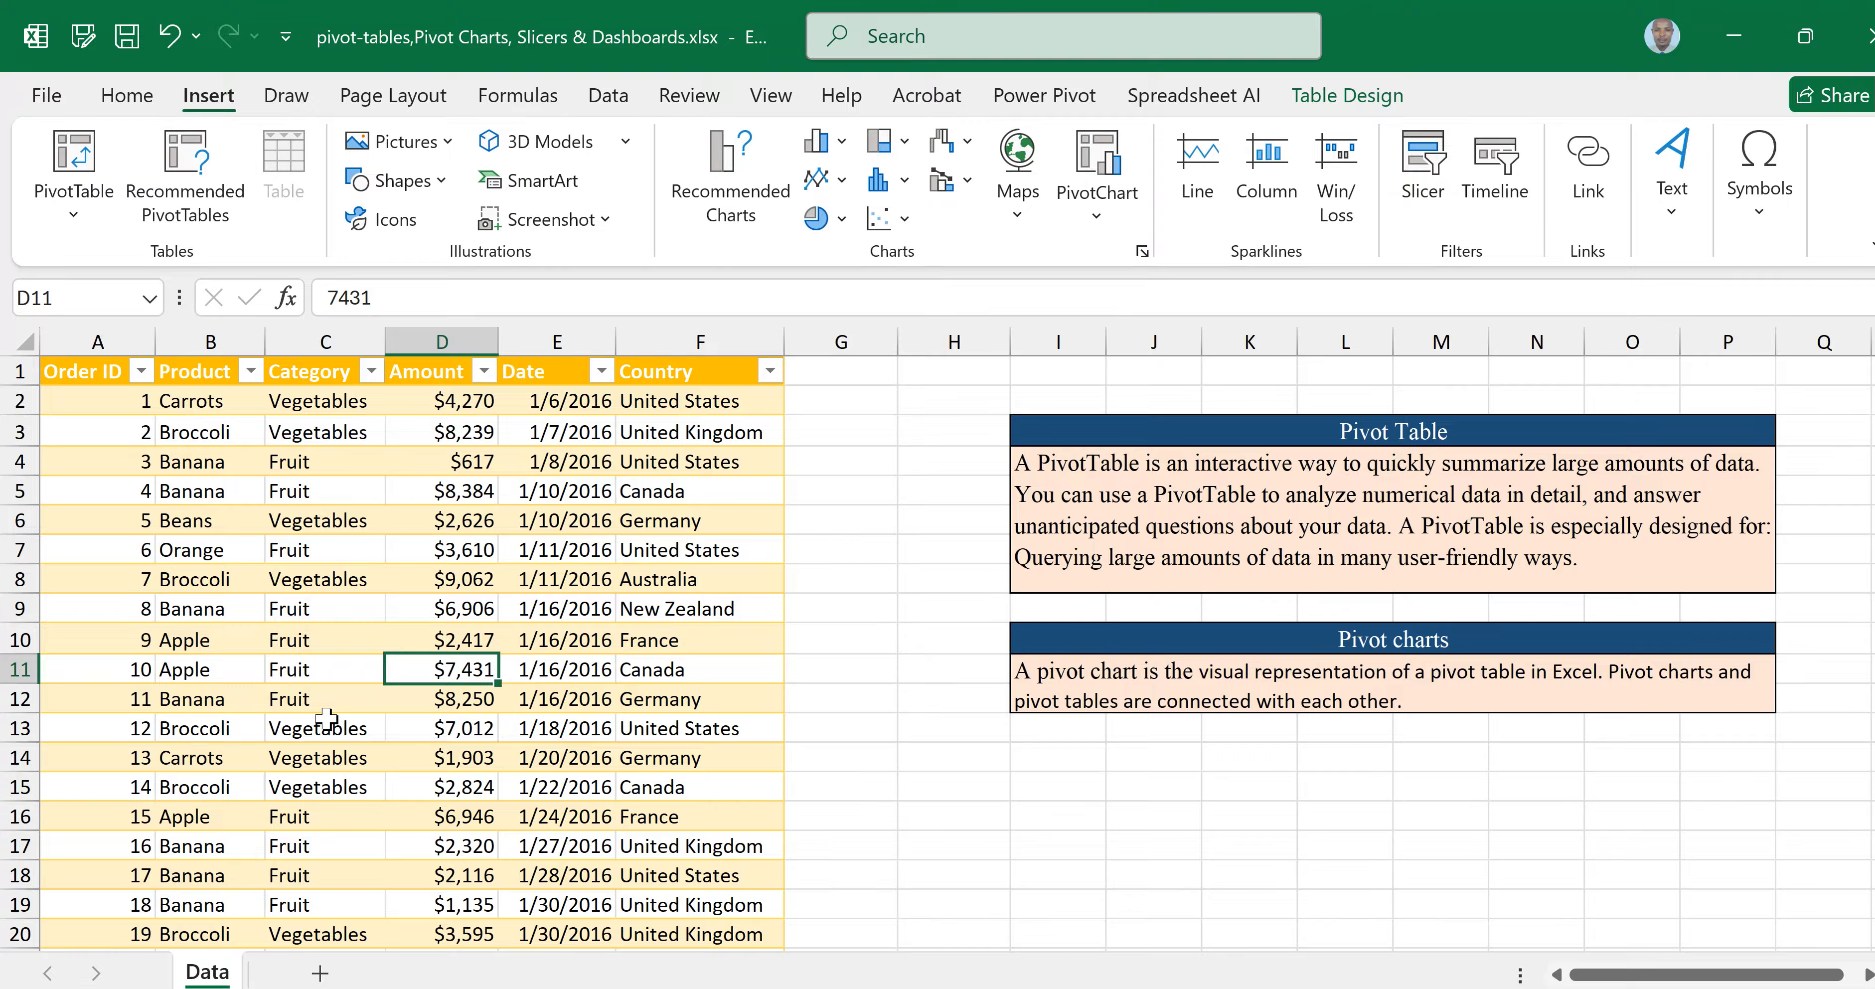
{"action": "left_click", "coordinate": [76, 213]}
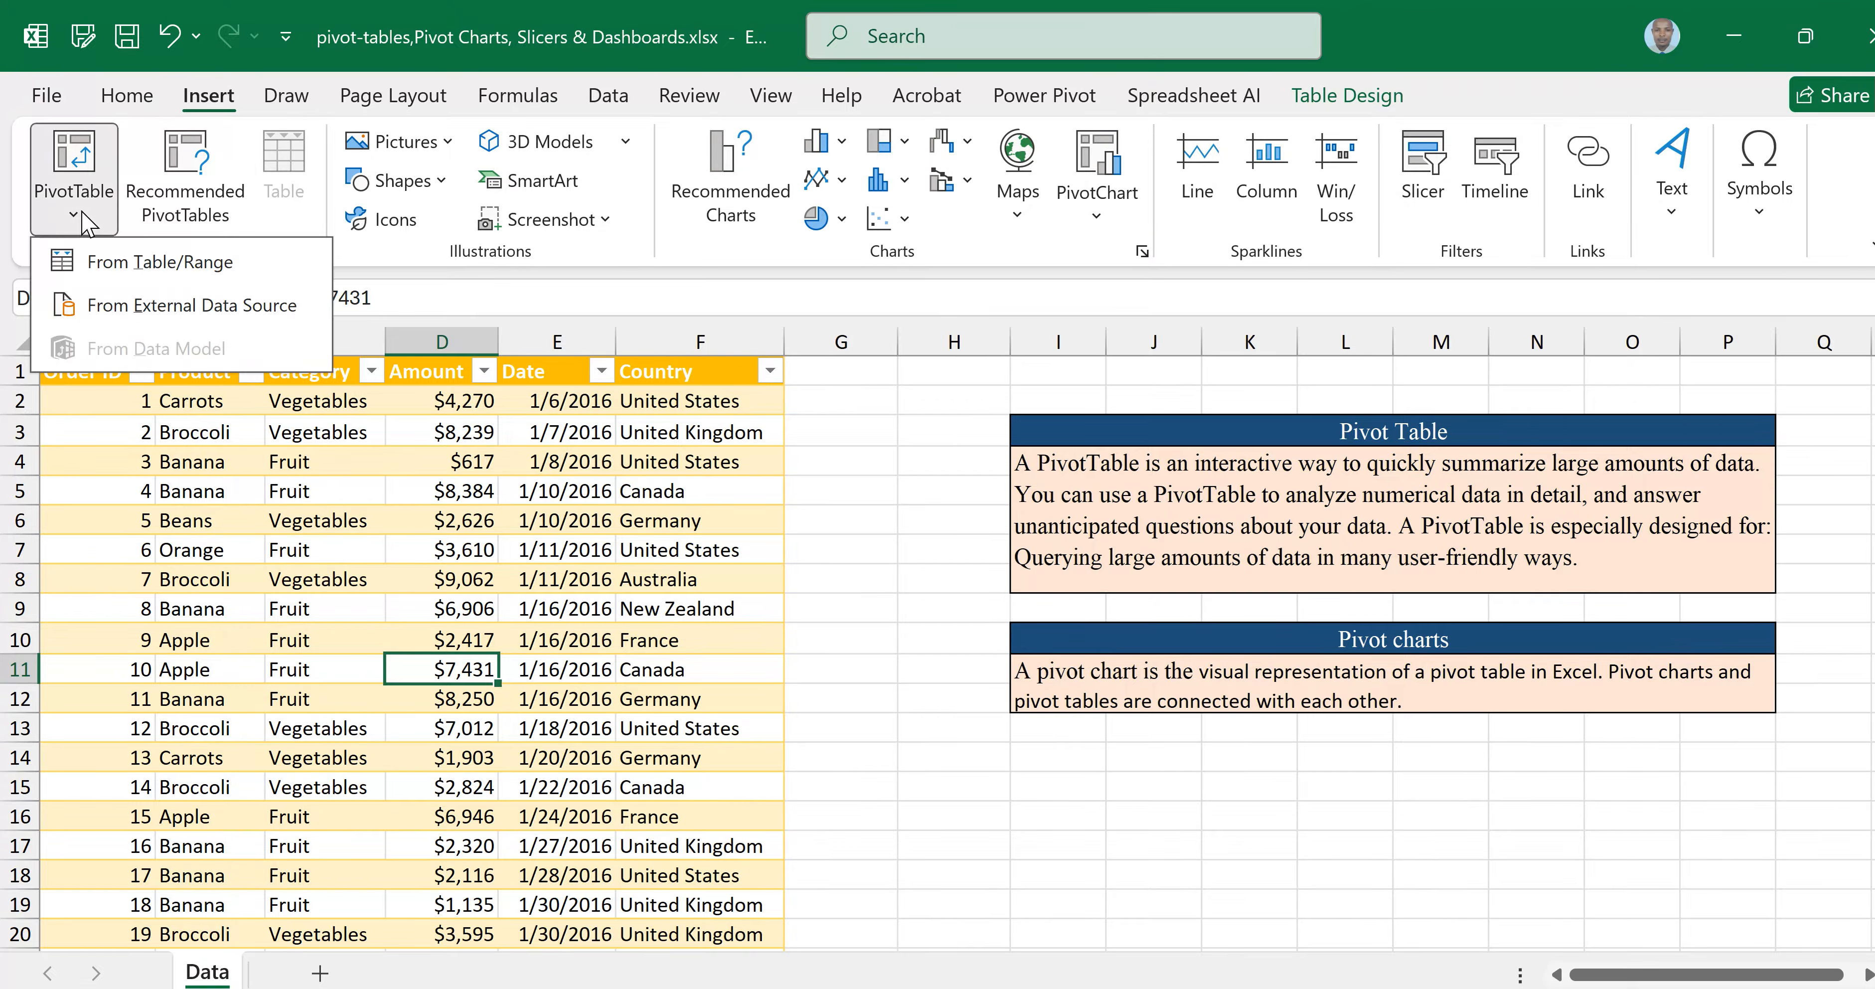
{"action": "left_click", "coordinate": [139, 263]}
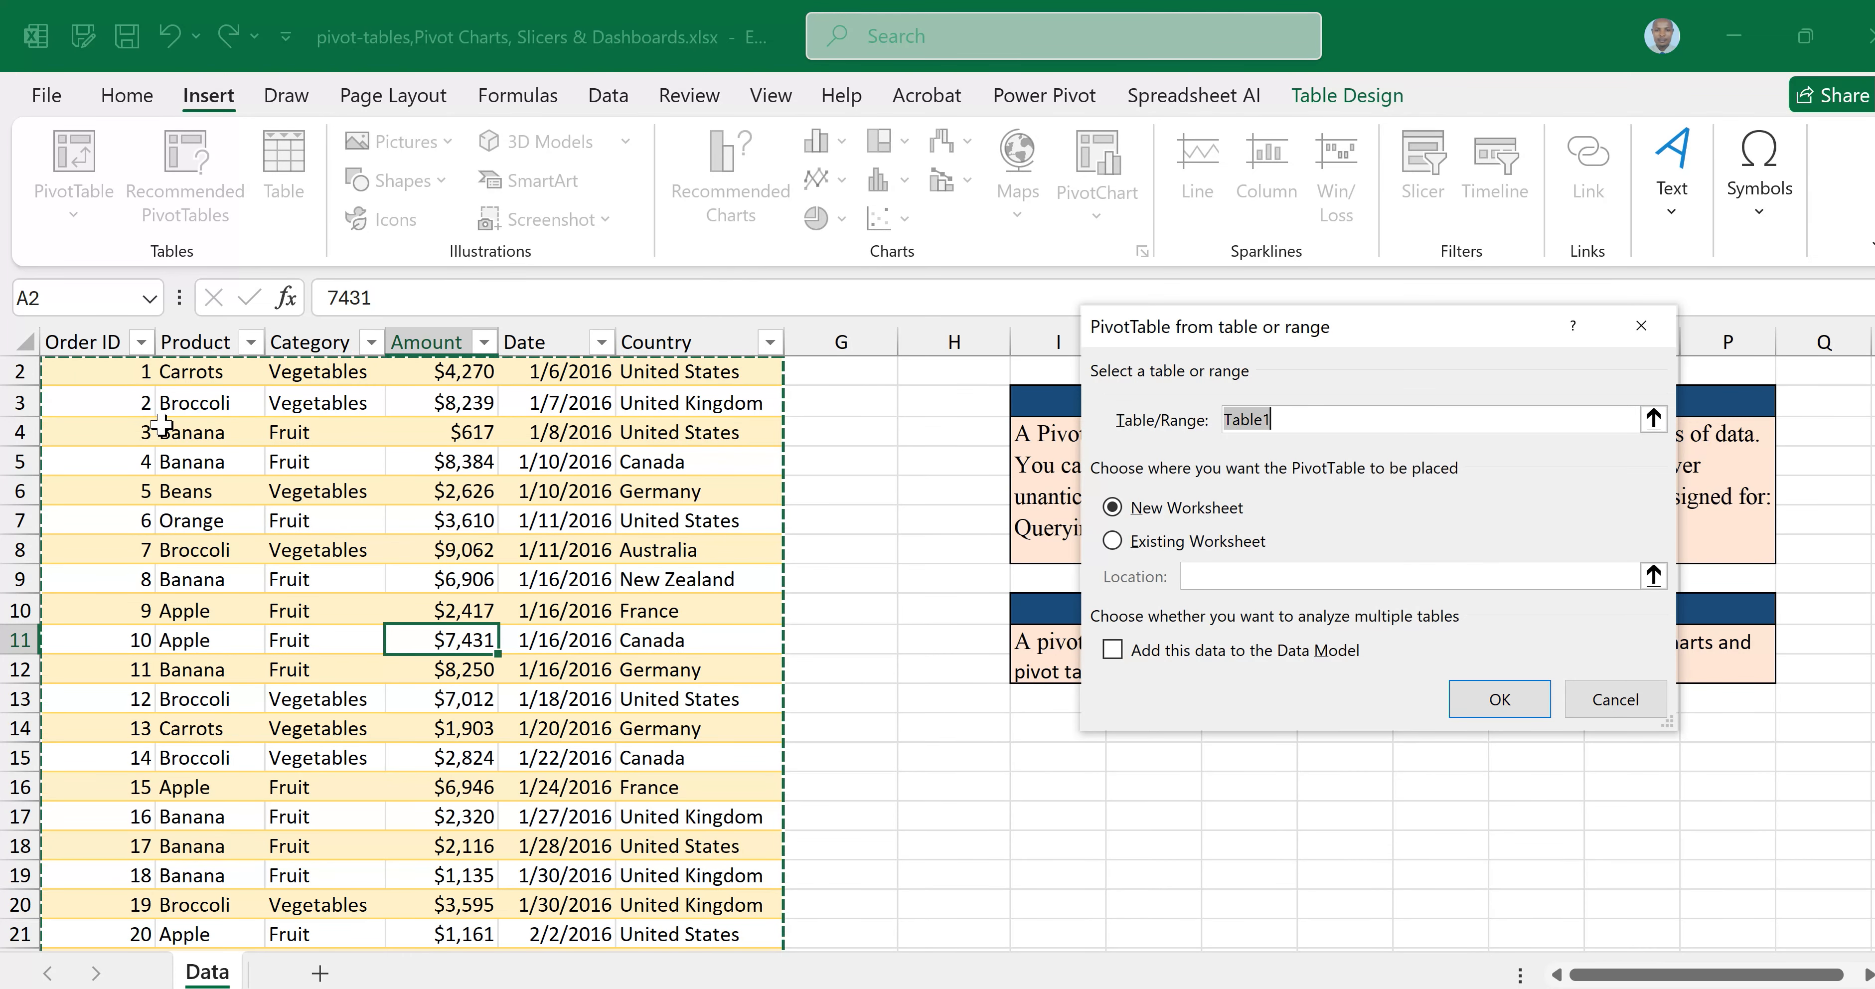
Examine the extent of the marked source range for Table1, from its first record to its last
{"action": "scroll", "coordinate": [614, 614], "scroll_direction": "down", "scroll_amount": 8}
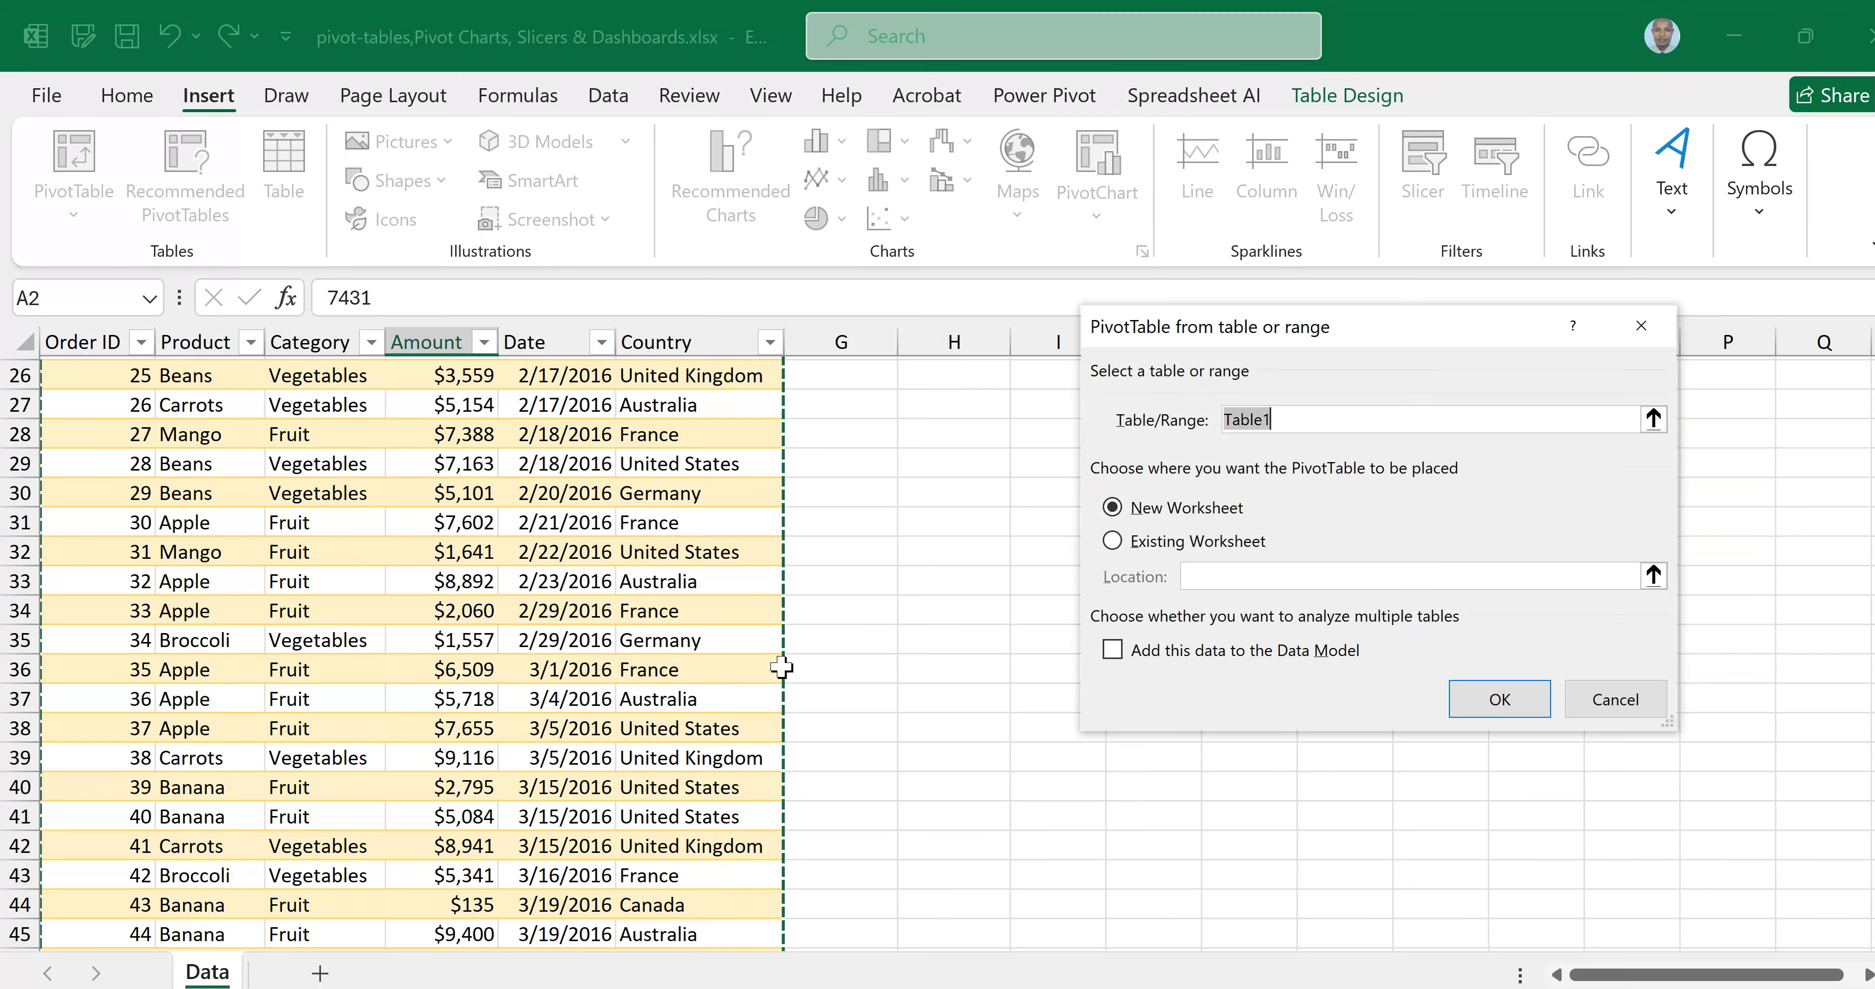
{"action": "scroll", "coordinate": [781, 667], "scroll_direction": "down", "scroll_amount": 20}
{"action": "scroll", "coordinate": [781, 667], "scroll_direction": "down", "scroll_amount": 20}
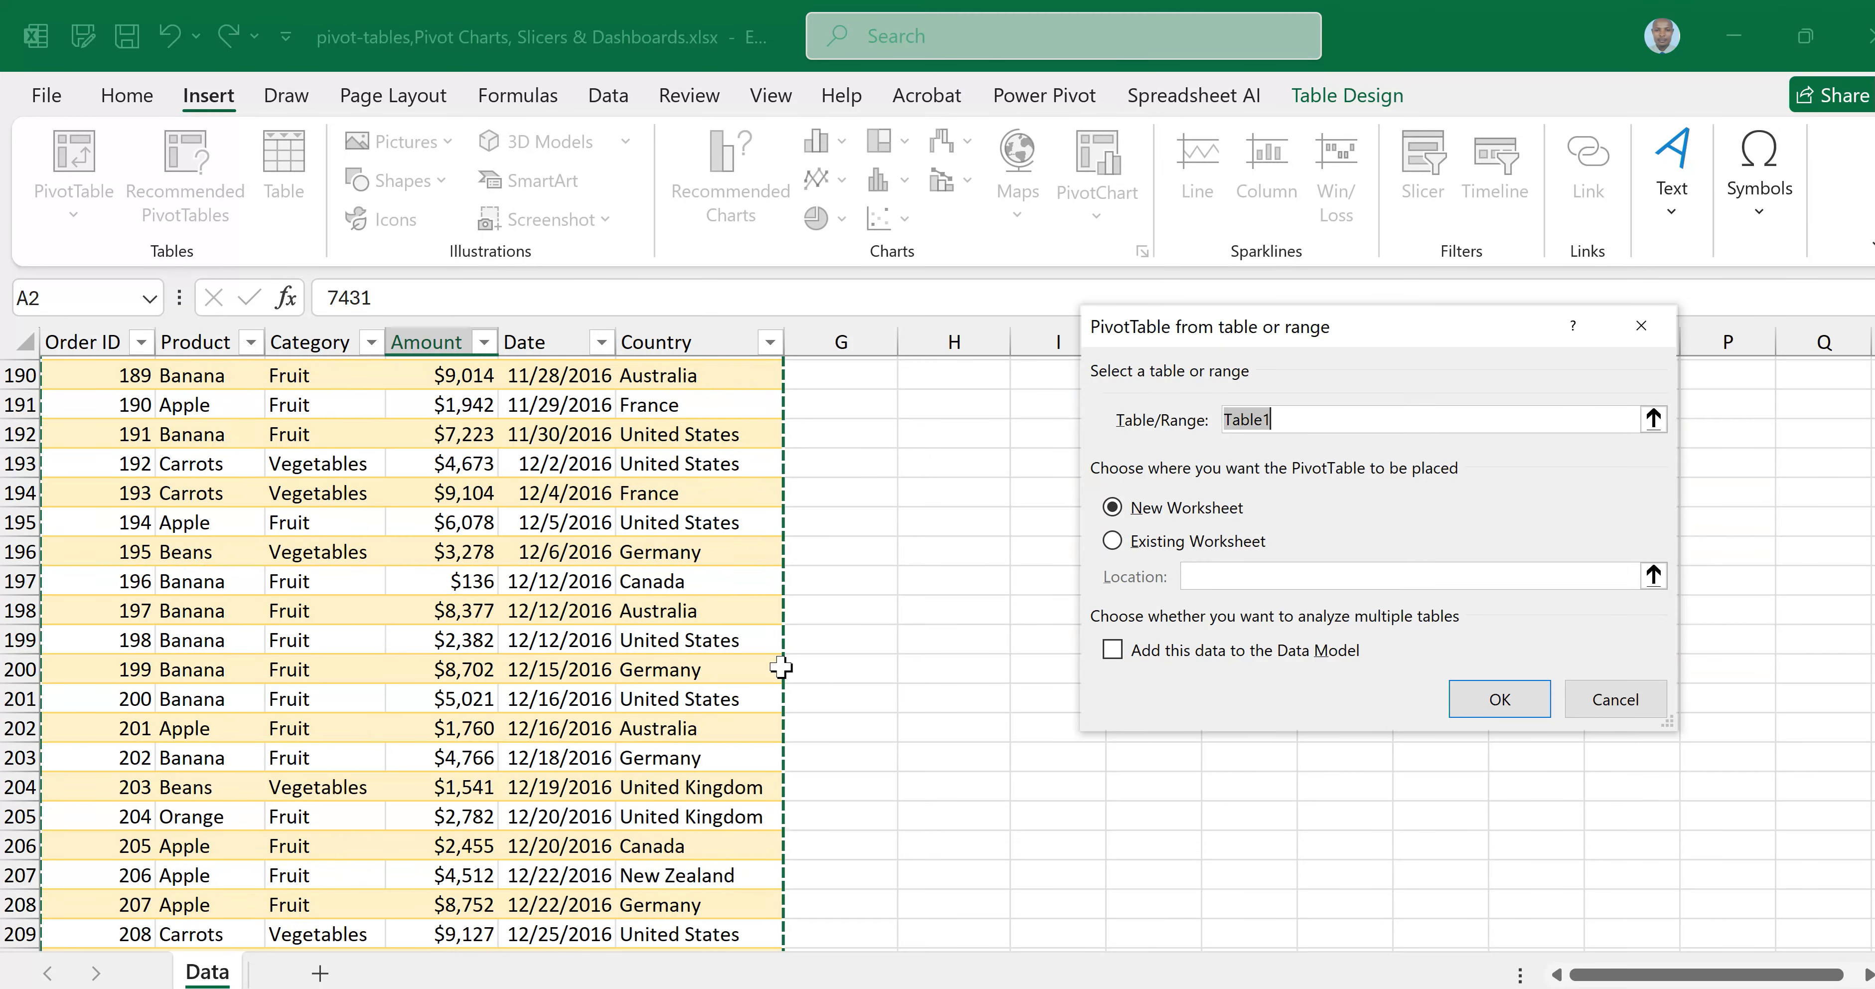
{"action": "scroll", "coordinate": [781, 667], "scroll_direction": "down", "scroll_amount": 10}
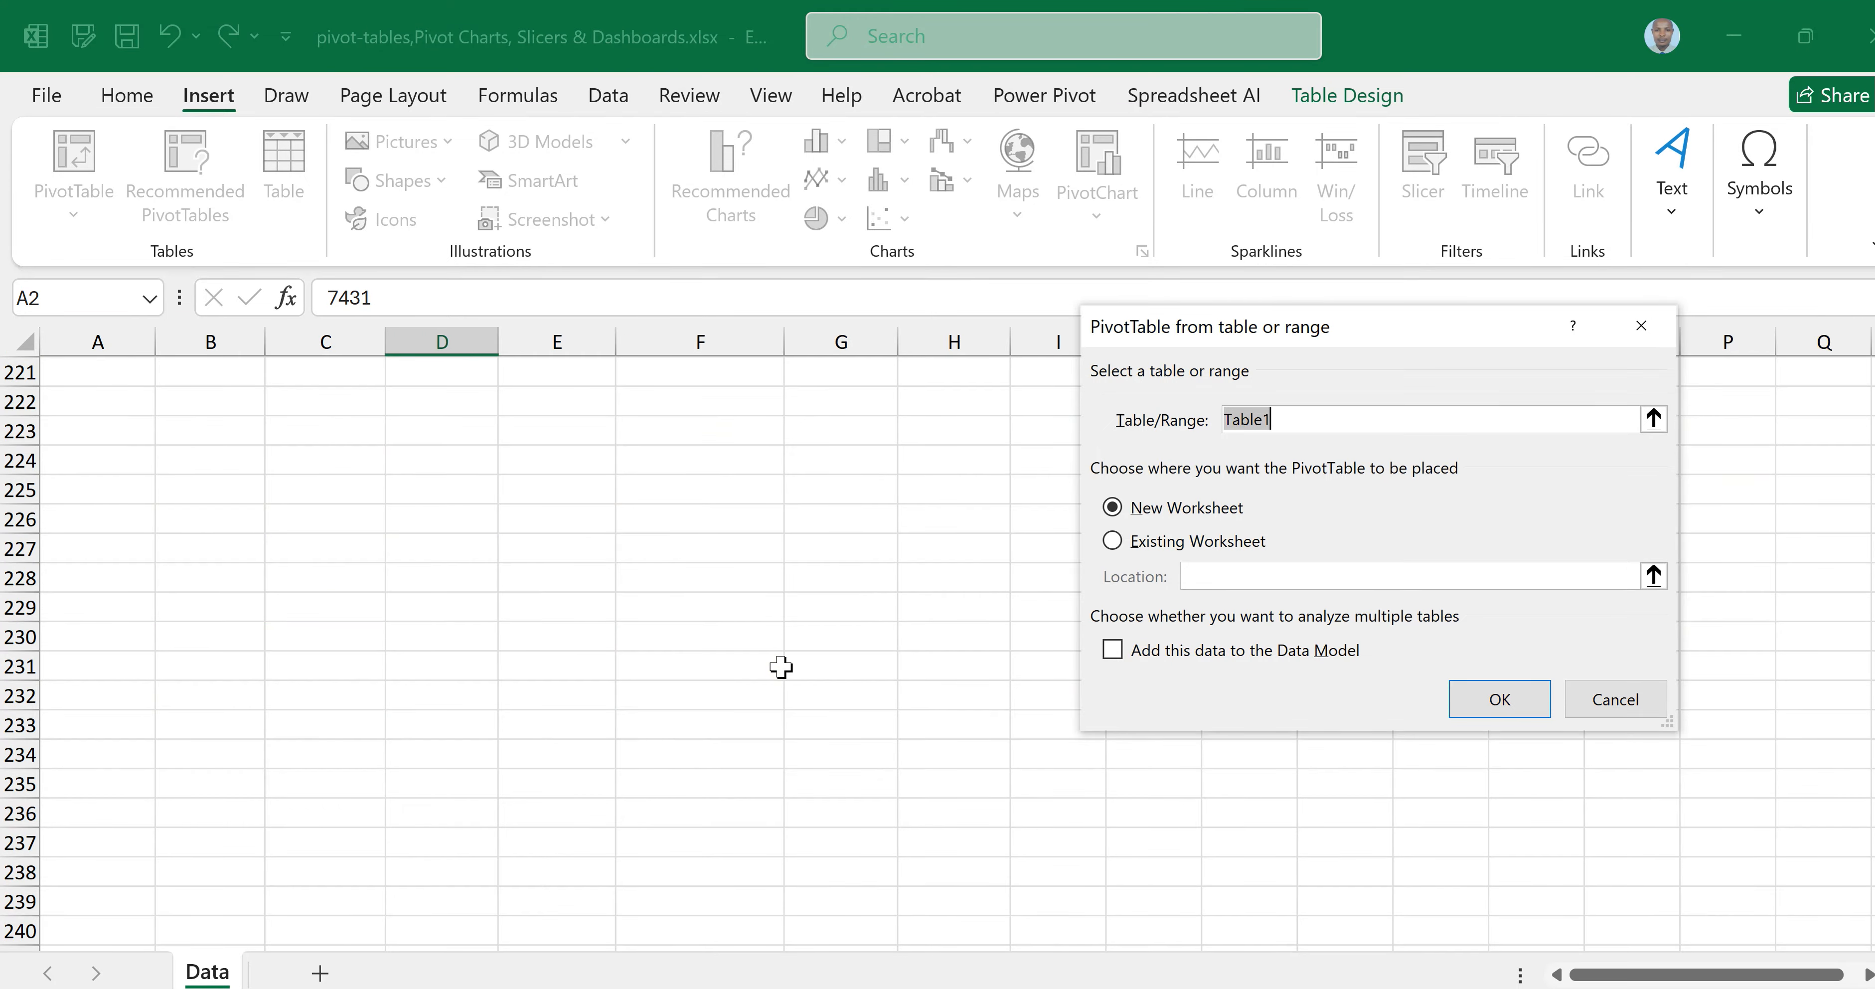
{"action": "scroll", "coordinate": [781, 667], "scroll_direction": "up", "scroll_amount": 9}
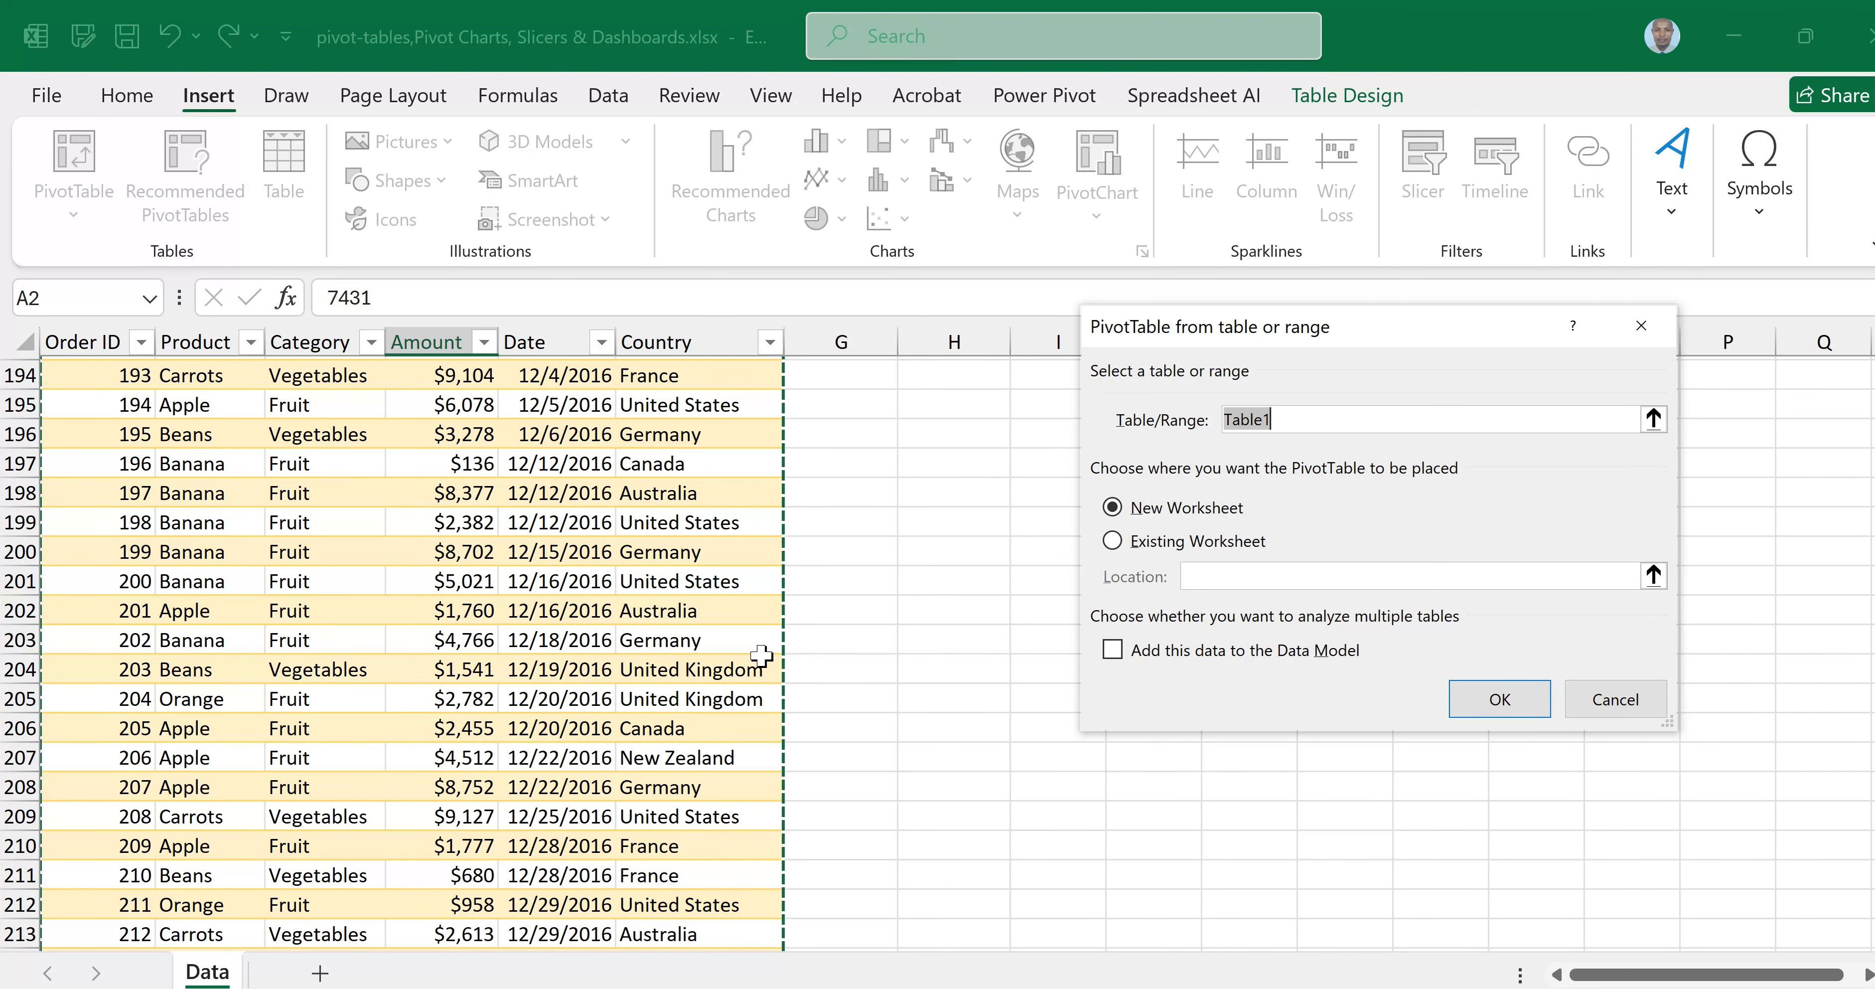
{"action": "scroll", "coordinate": [761, 655], "scroll_direction": "up", "scroll_amount": 20}
{"action": "scroll", "coordinate": [725, 567], "scroll_direction": "up", "scroll_amount": 20}
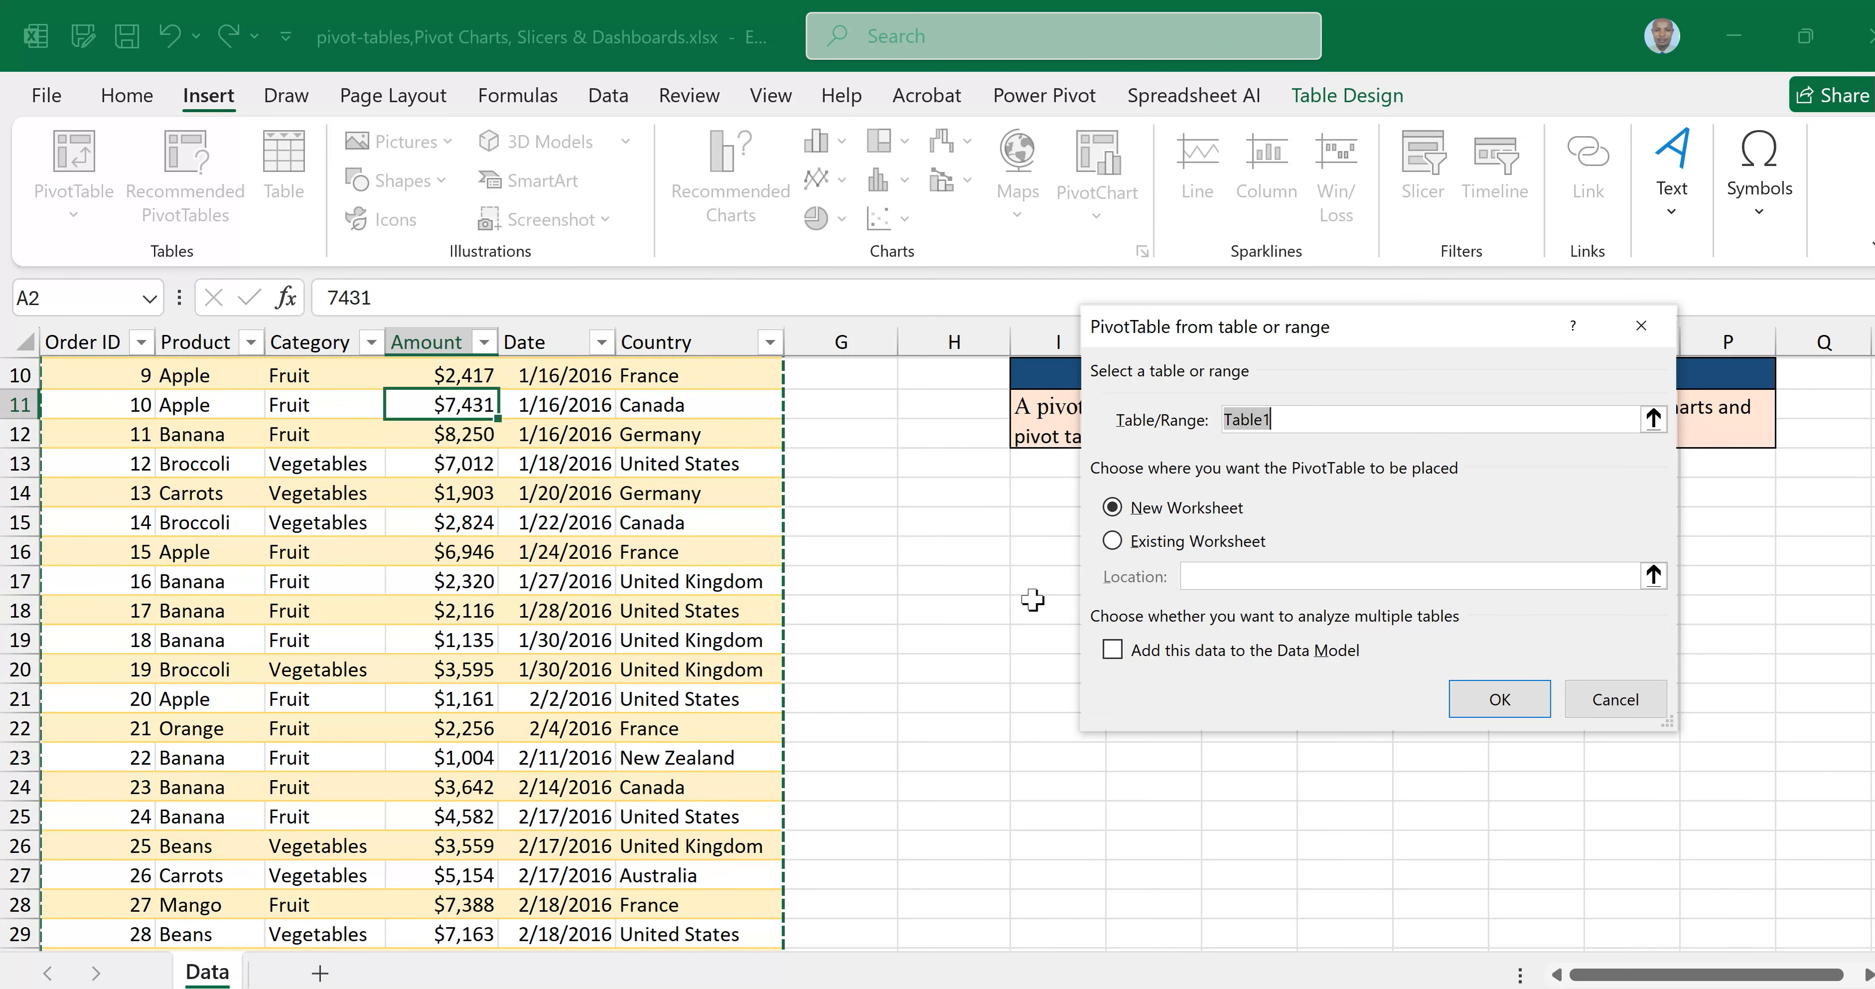
{"action": "scroll", "coordinate": [1032, 599], "scroll_direction": "up", "scroll_amount": 3}
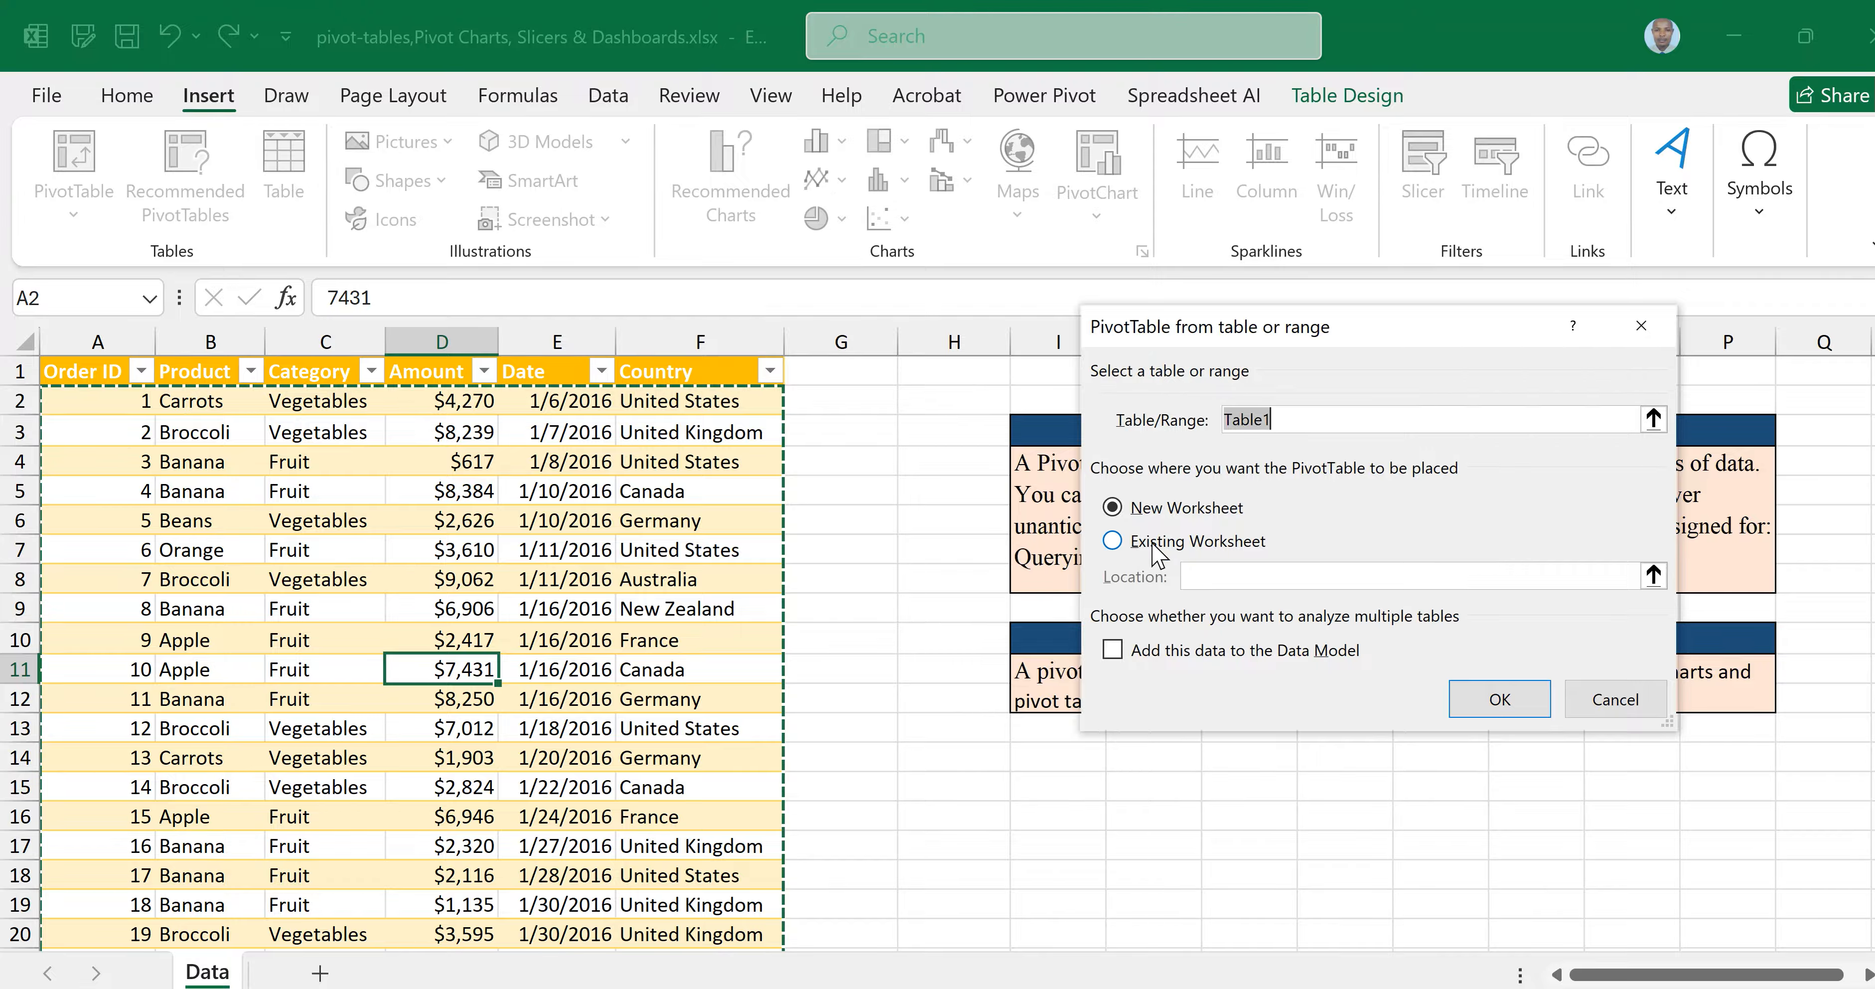
Compare the placement options, keep New Worksheet as the location and create the PivotTable
{"action": "left_click", "coordinate": [1114, 543]}
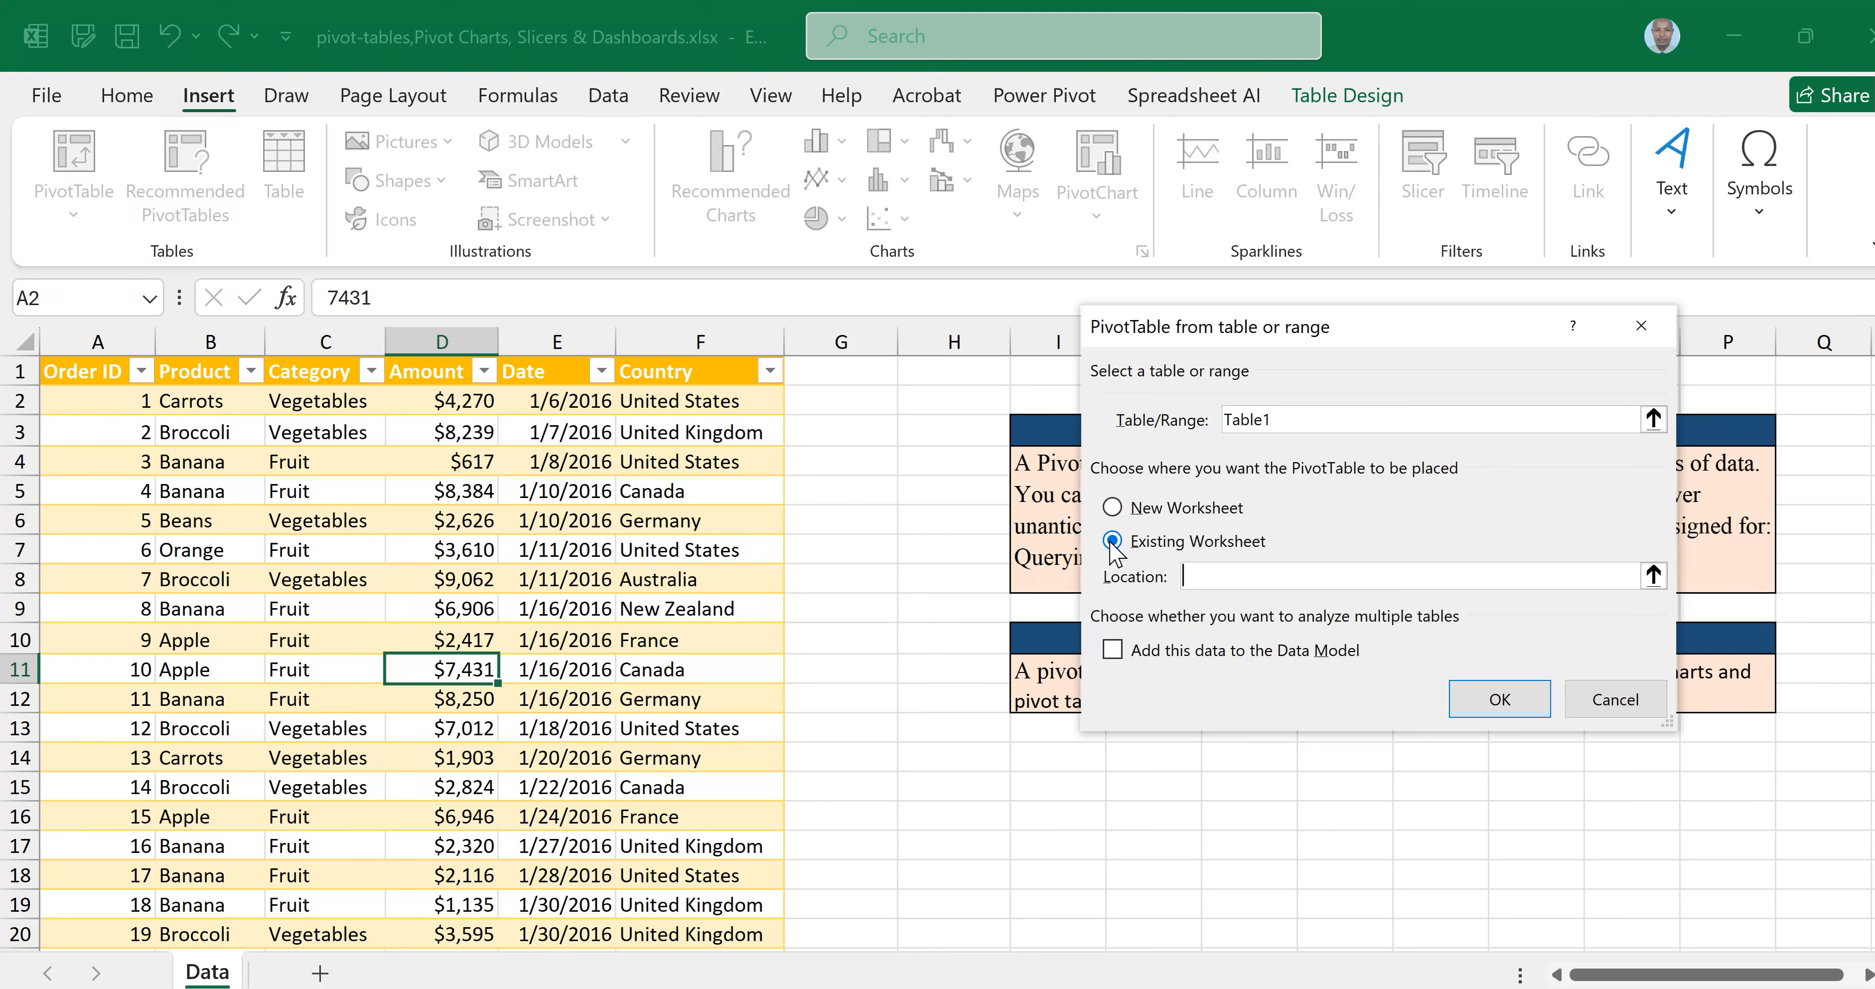
{"action": "left_click", "coordinate": [1110, 508]}
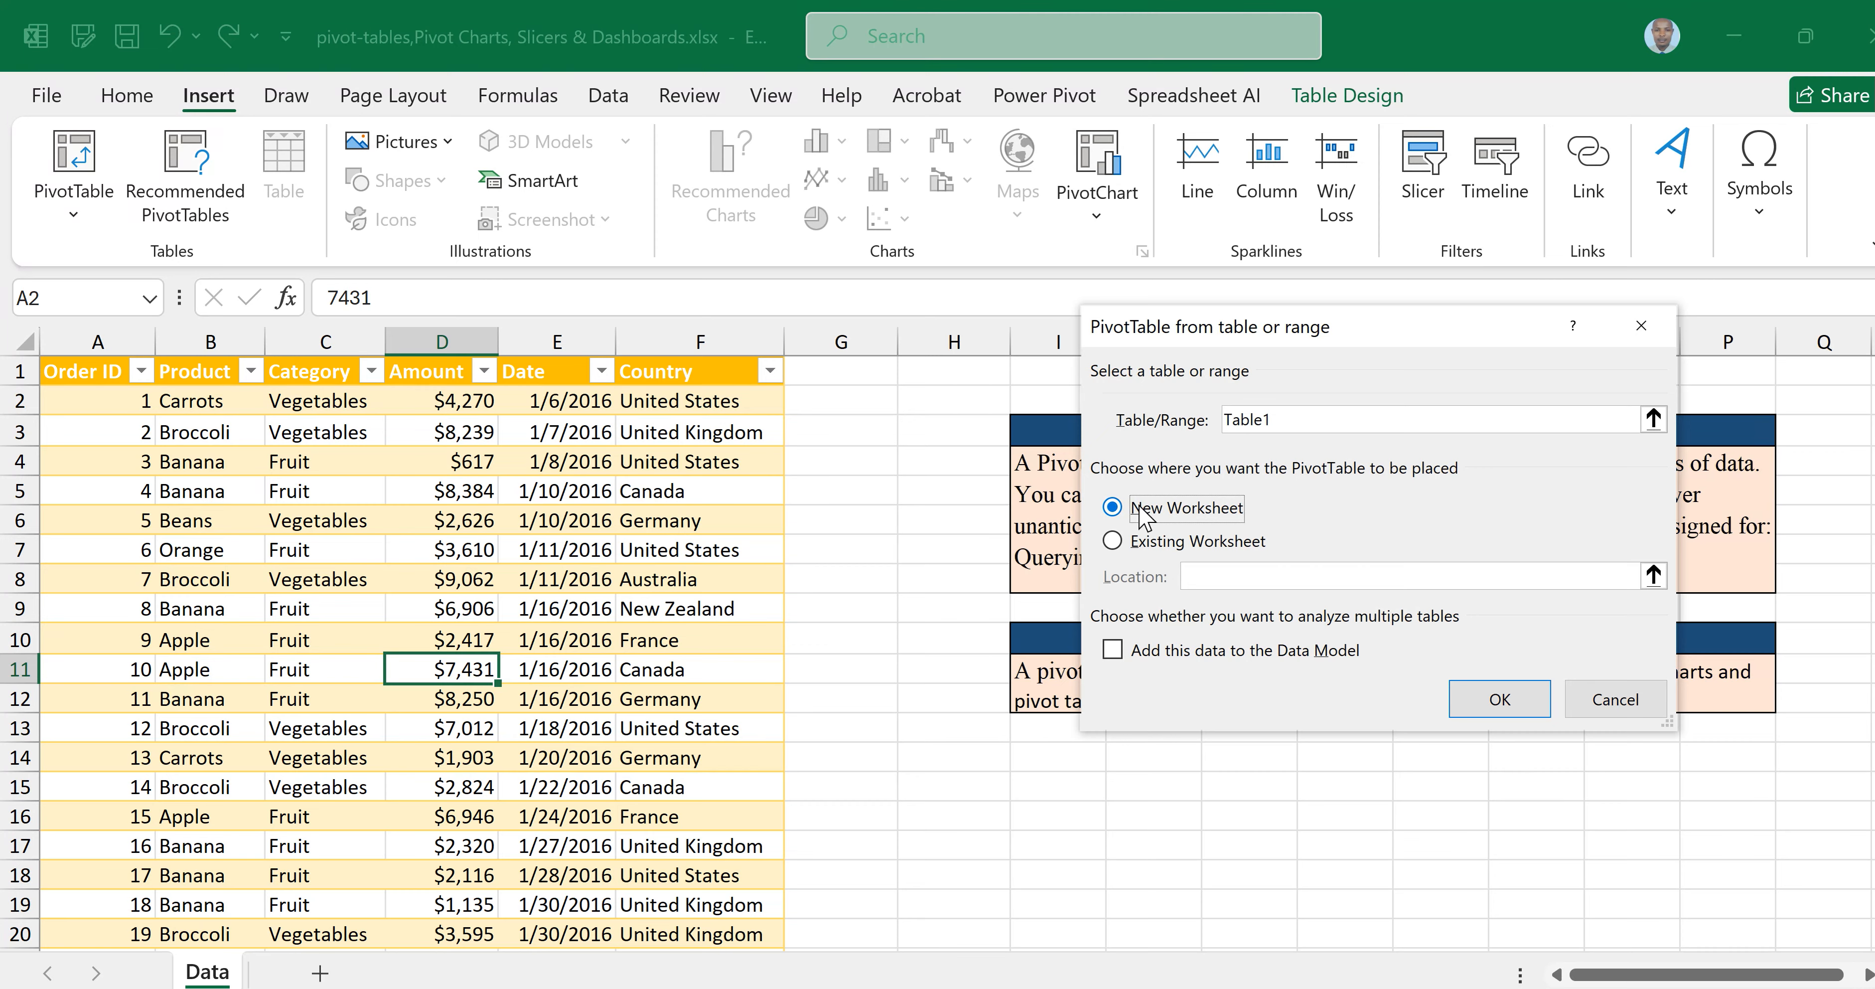
{"action": "left_click", "coordinate": [1501, 705]}
{"action": "left_click", "coordinate": [1497, 701]}
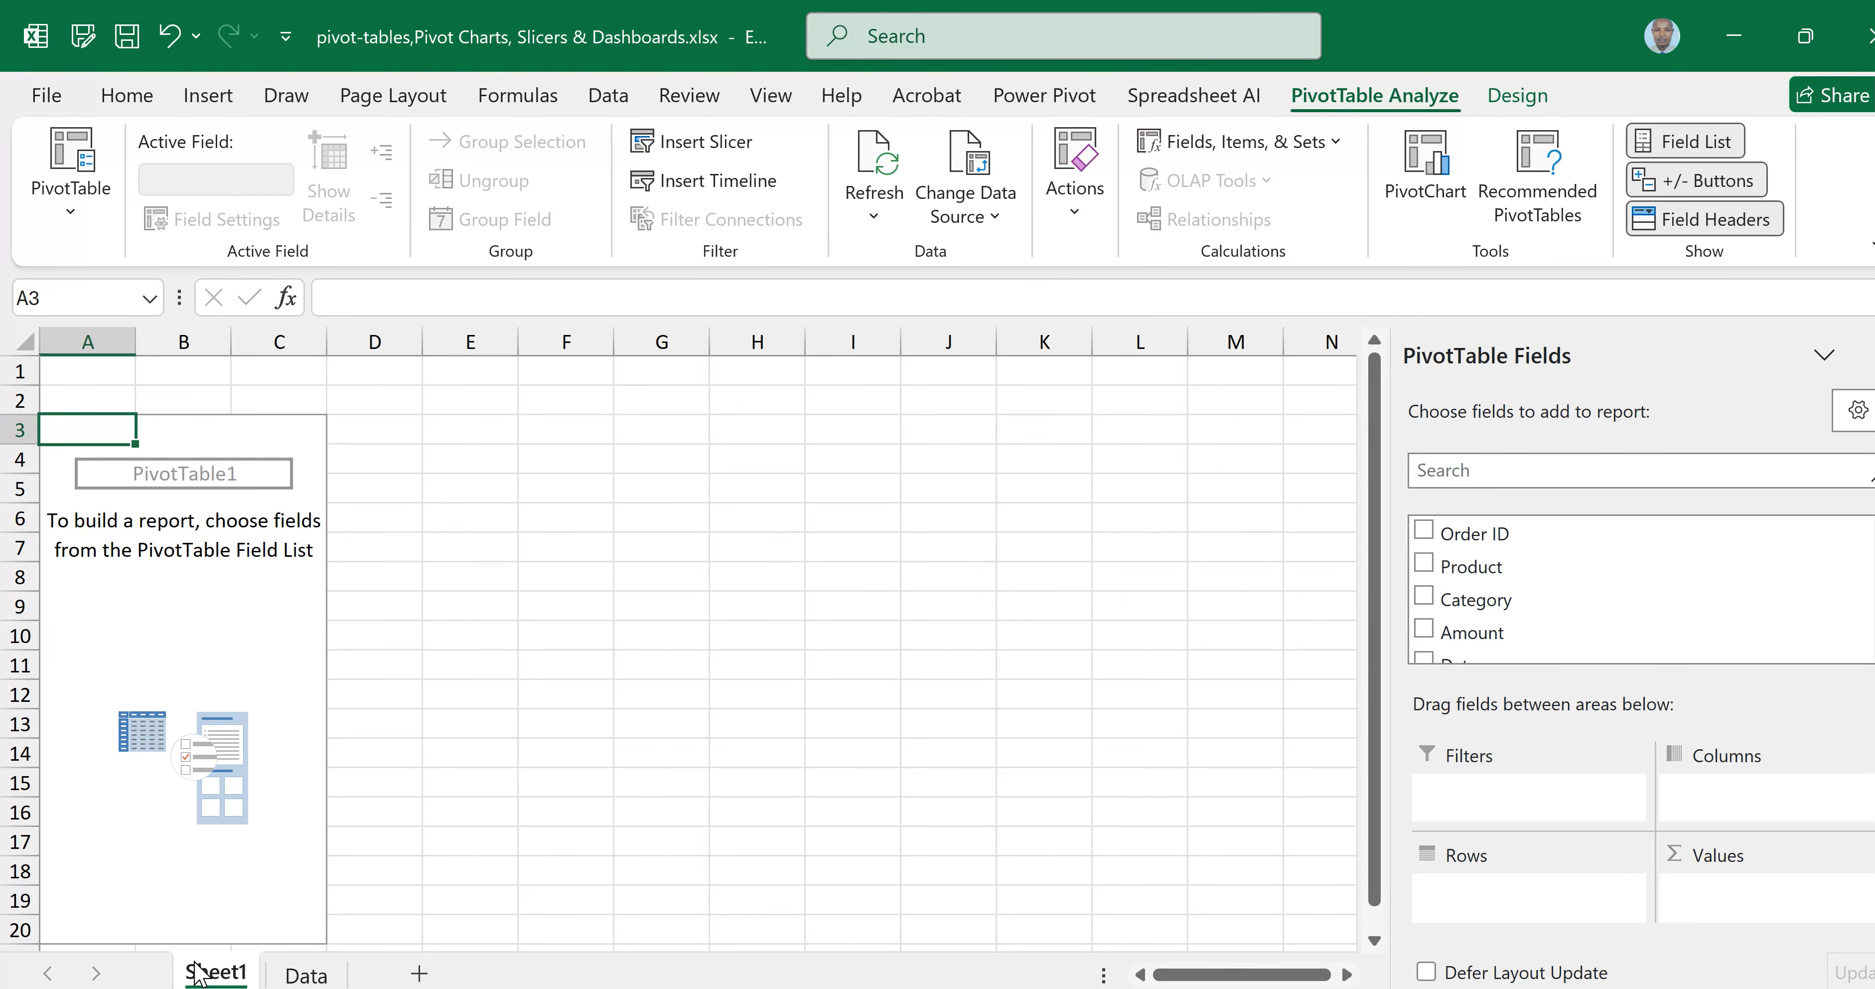
Build the pivot table on the new sheet with Product in the rows and Amount summed as the values
{"action": "left_click", "coordinate": [310, 976]}
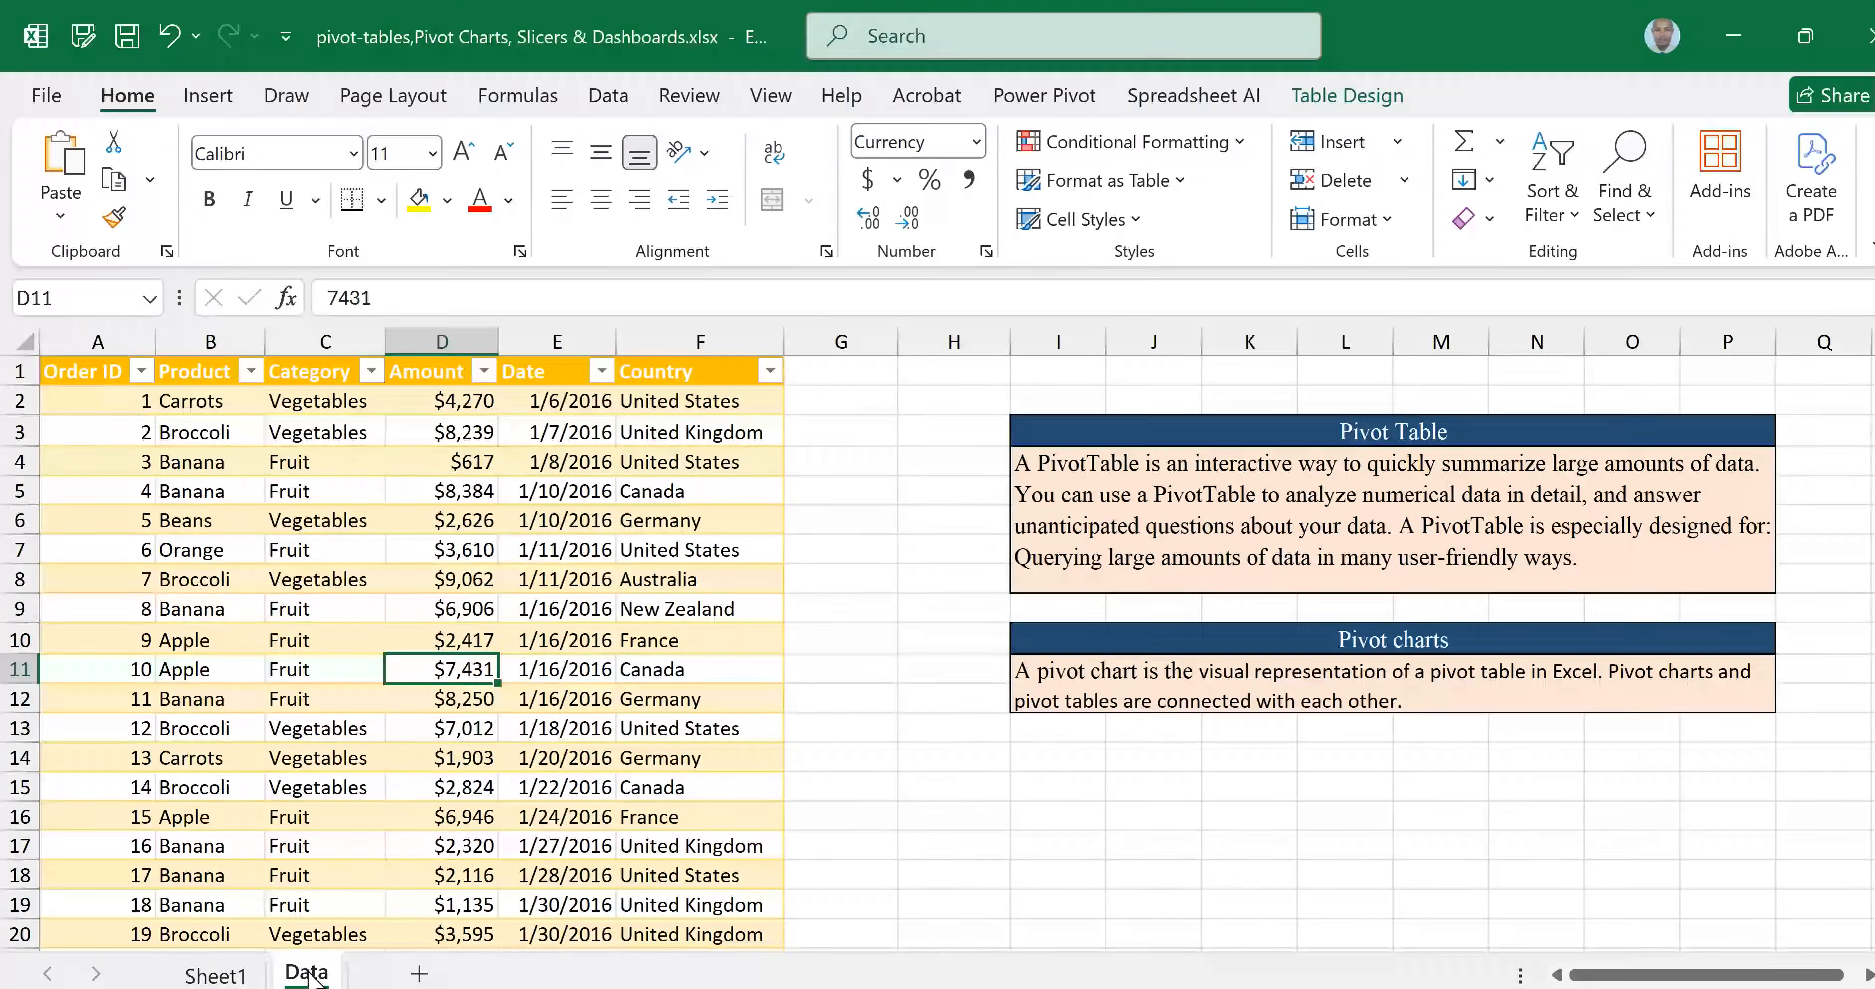
{"action": "left_click", "coordinate": [216, 975]}
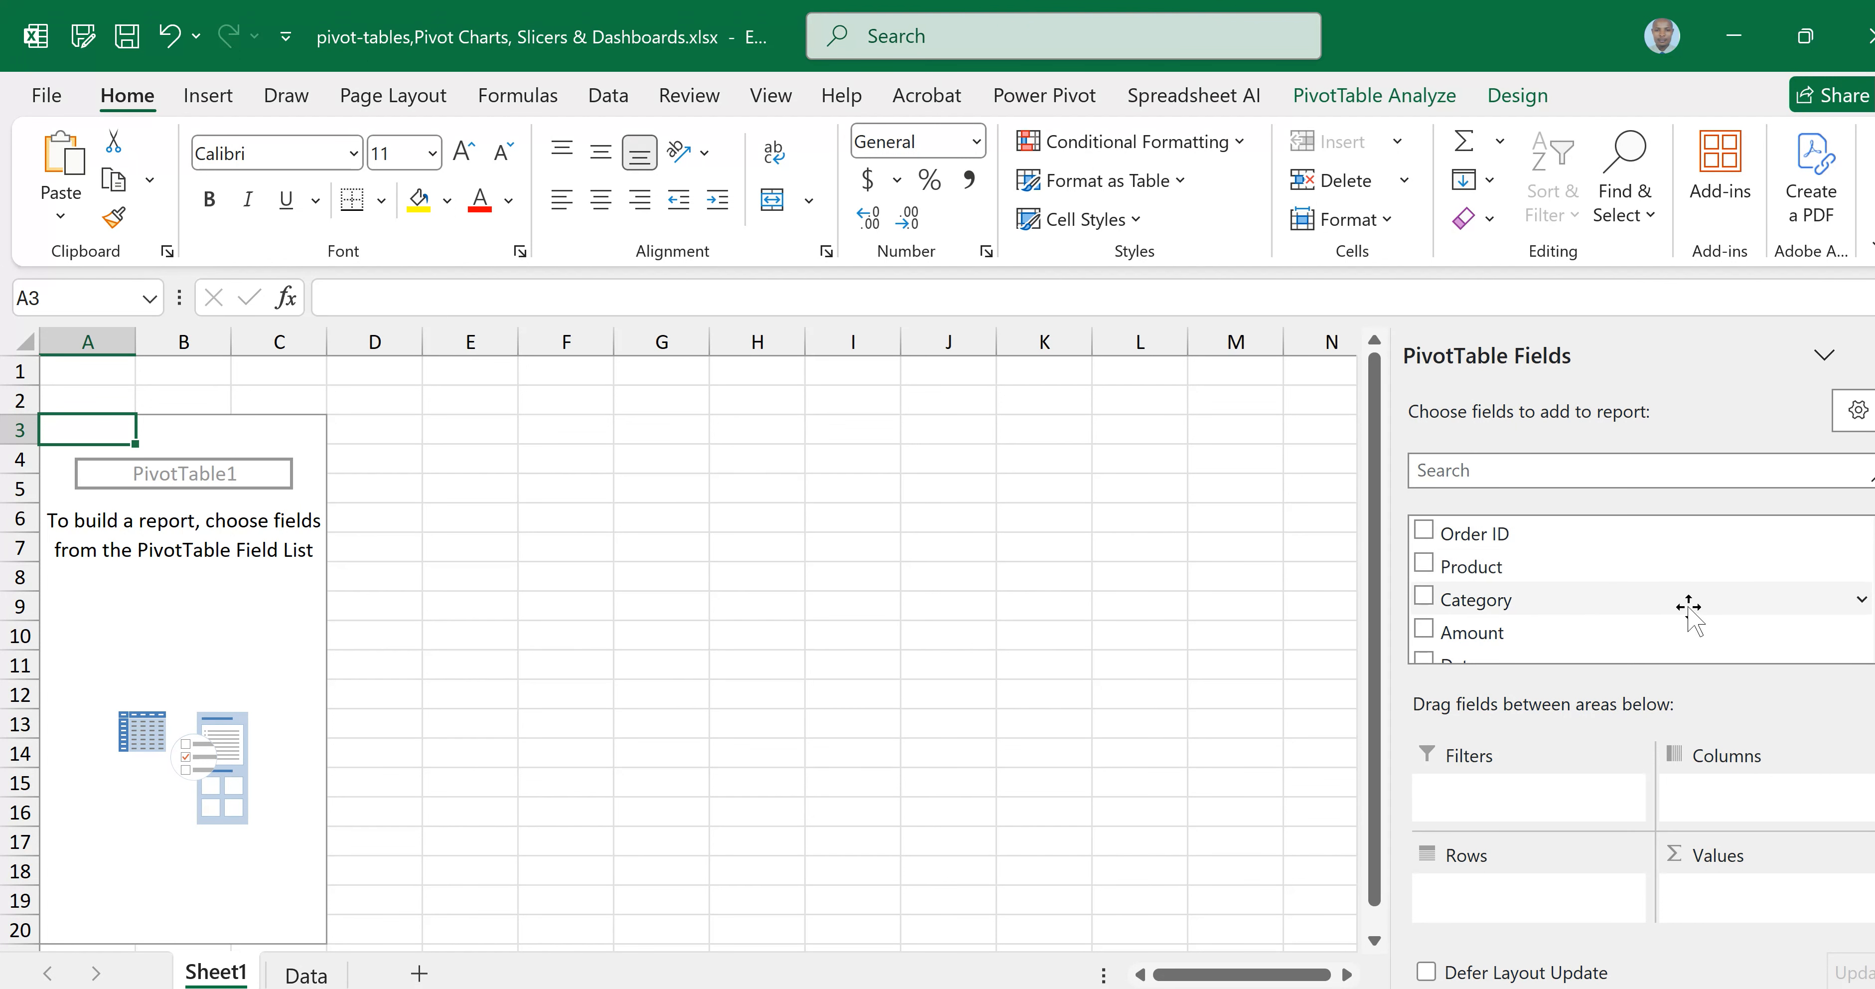
{"action": "scroll", "coordinate": [1518, 575], "scroll_direction": "down", "scroll_amount": 3}
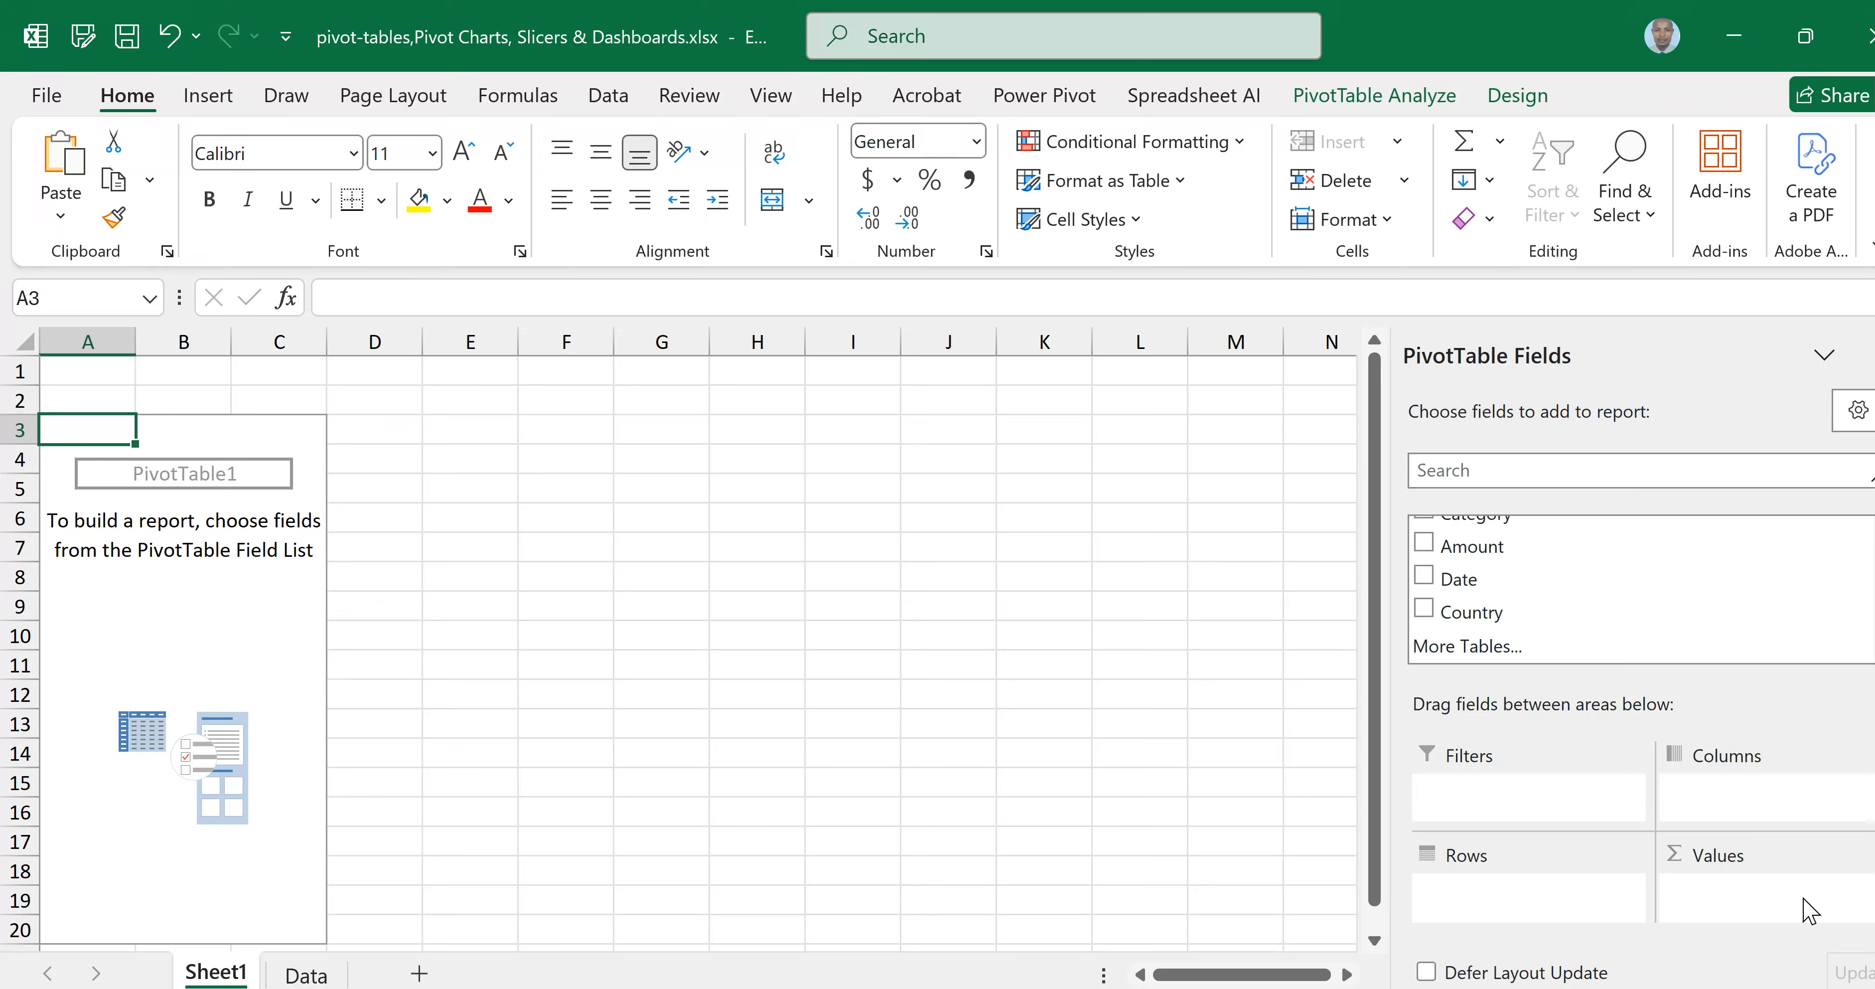
{"action": "scroll", "coordinate": [1638, 590], "scroll_direction": "up", "scroll_amount": 2}
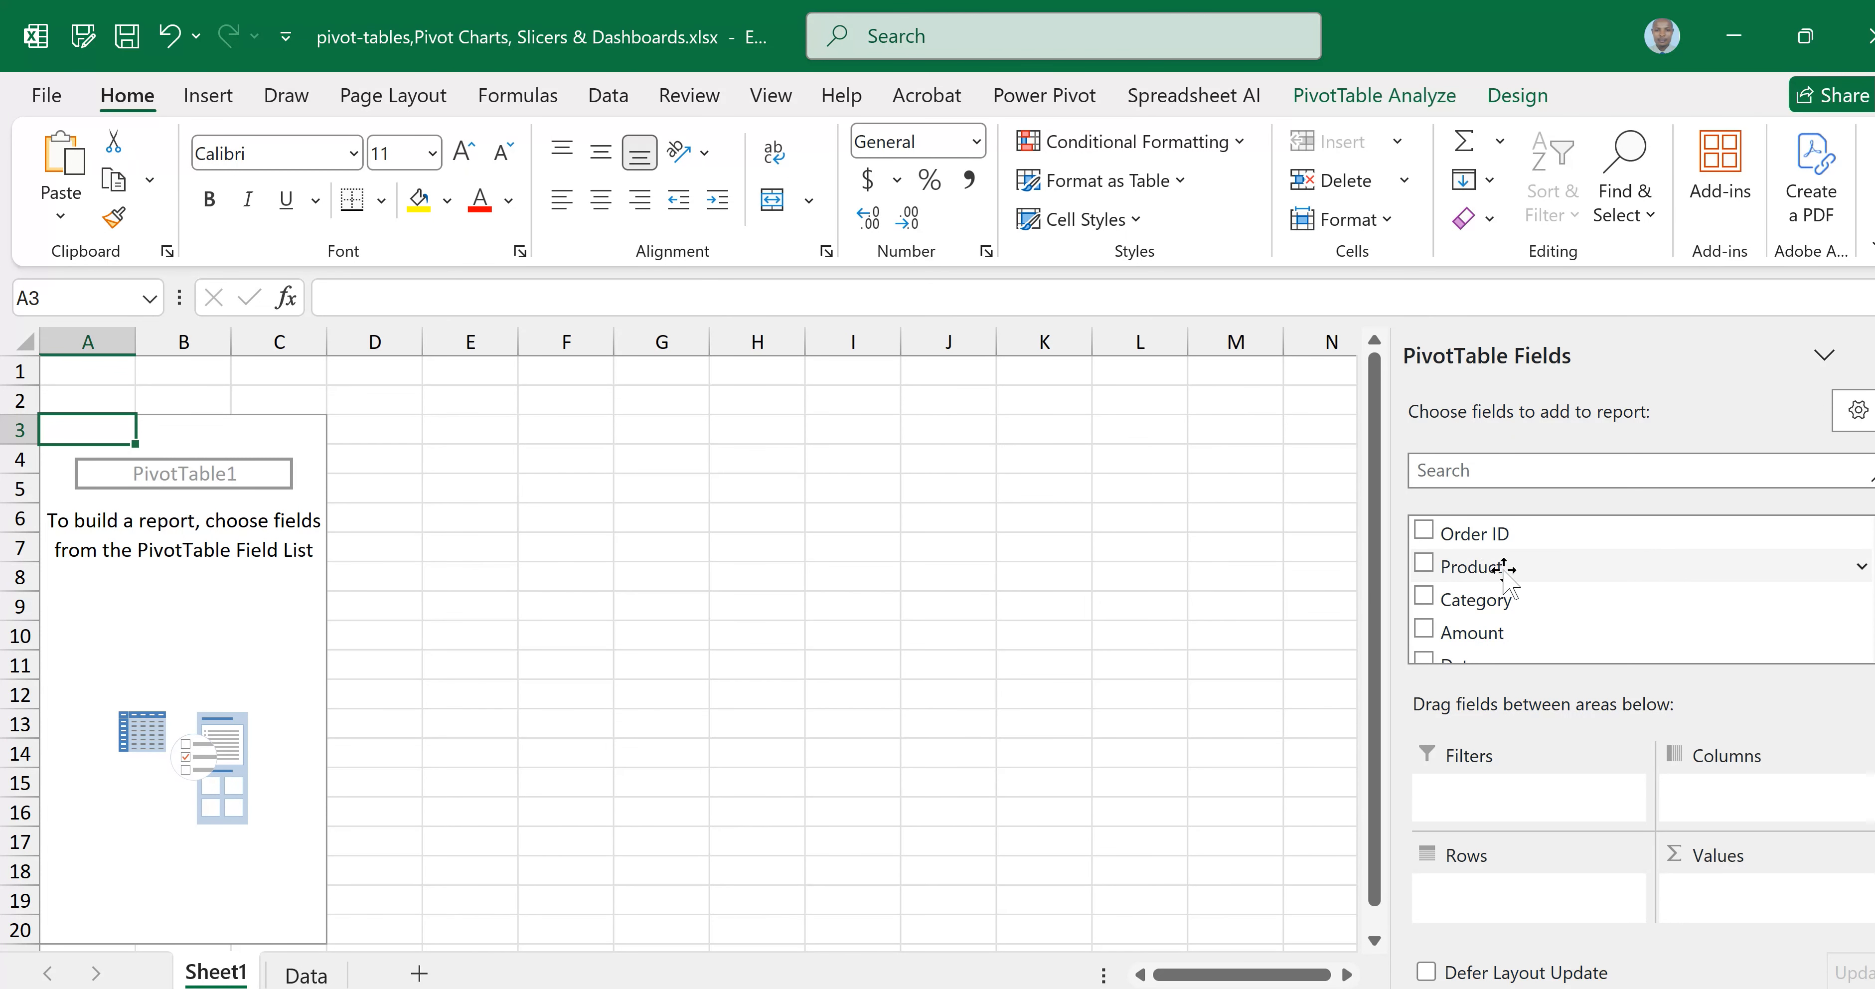
{"action": "left_click_drag", "start_coordinate": [1499, 564], "coordinate": [1498, 902]}
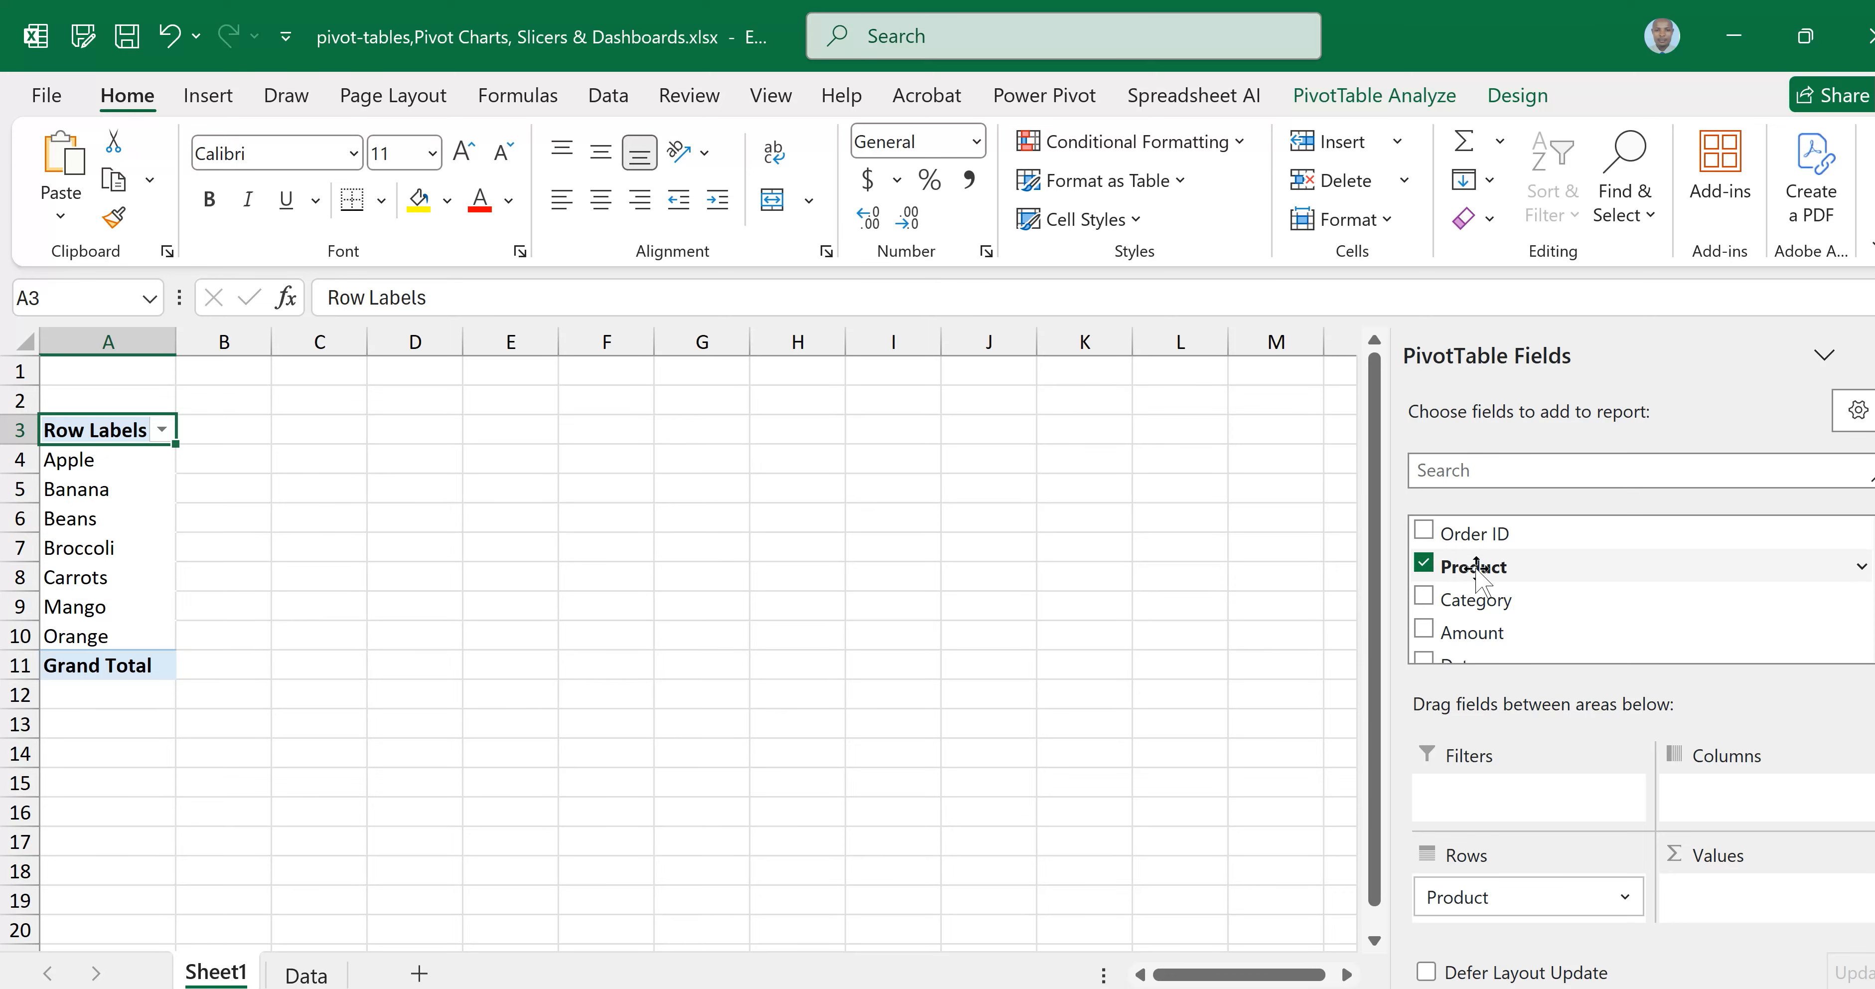
{"action": "left_click_drag", "start_coordinate": [1499, 567], "coordinate": [1521, 877]}
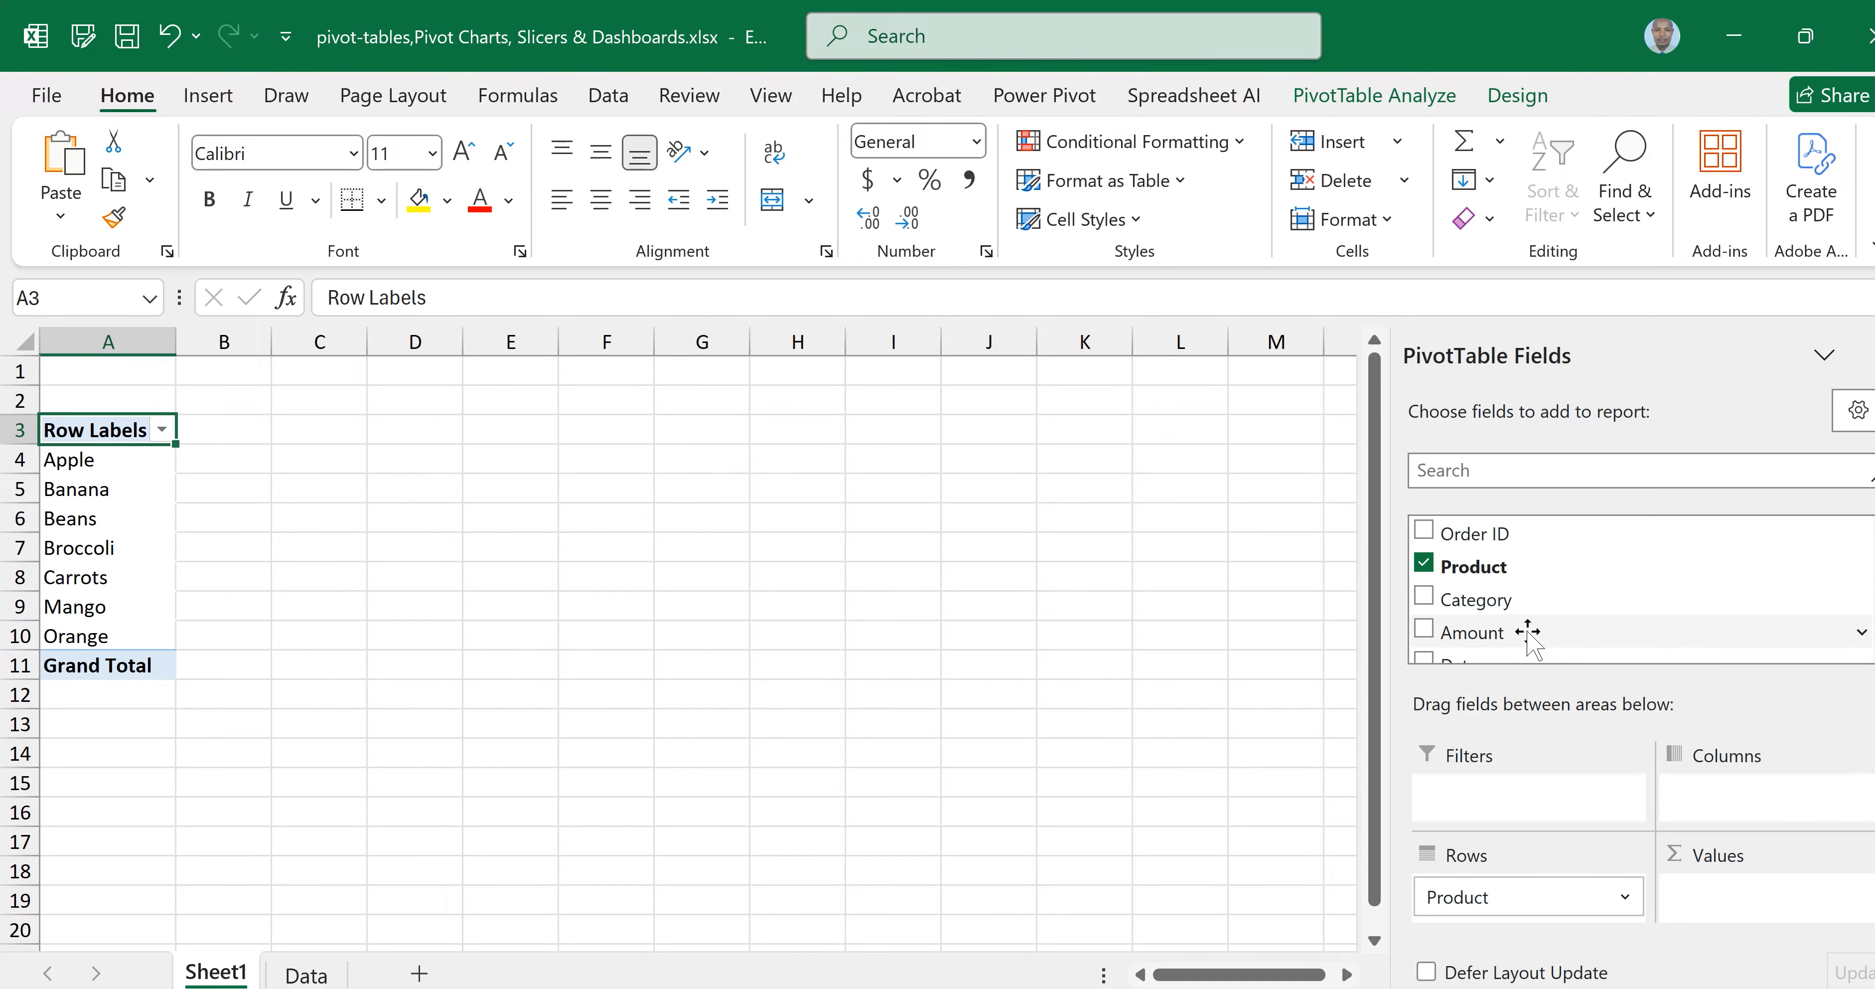
{"action": "left_click_drag", "start_coordinate": [1528, 632], "coordinate": [1754, 897]}
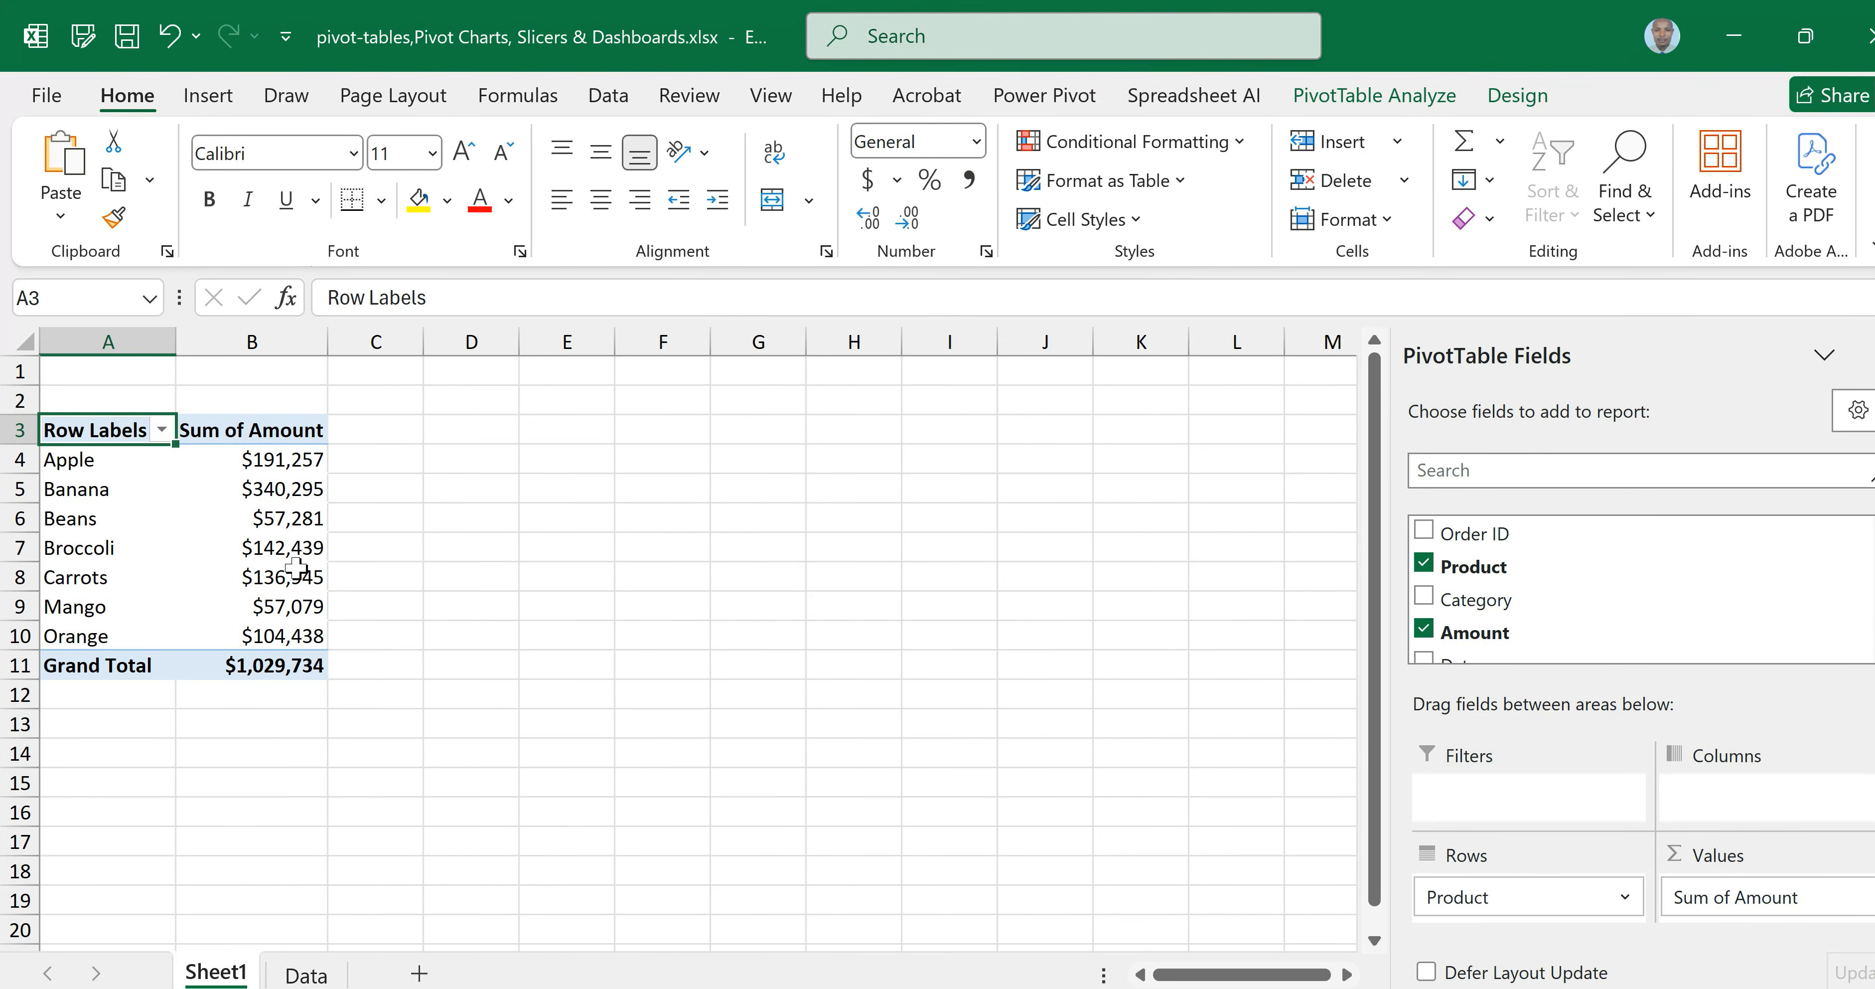
{"action": "mouse_move", "coordinate": [288, 611]}
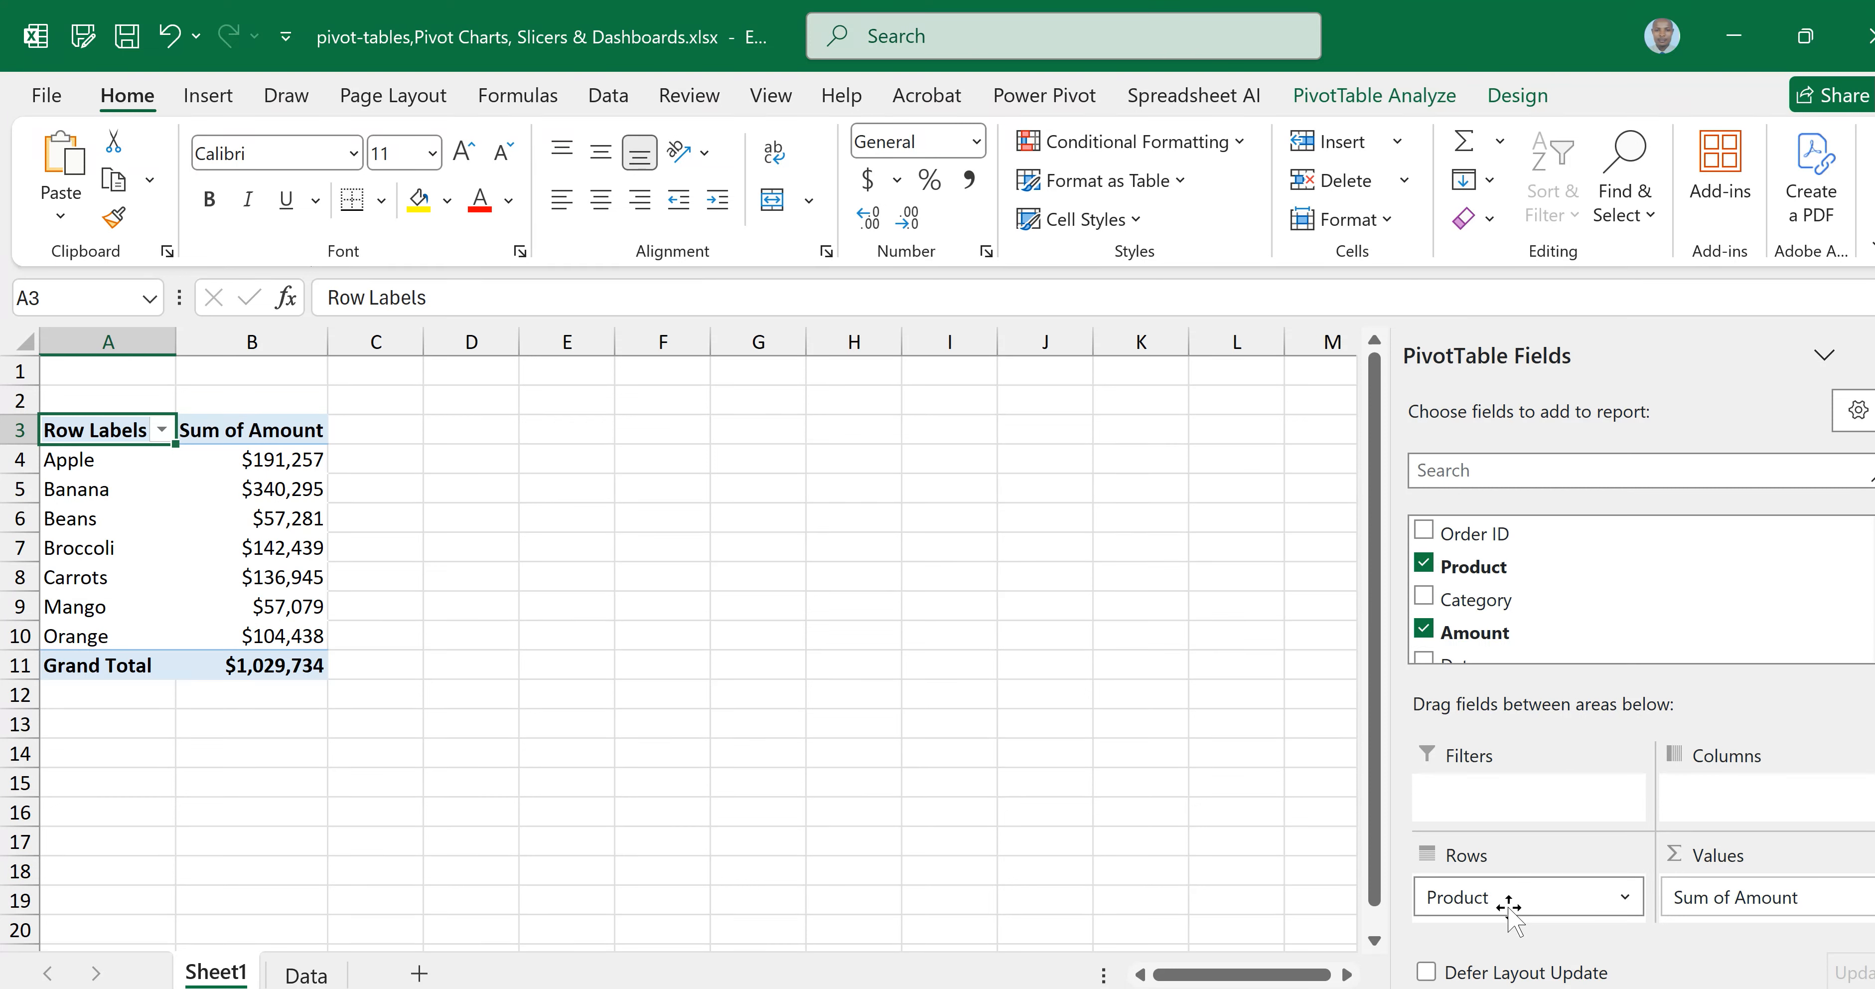
Replace Product with Category as the pivot table's row field
{"action": "left_click", "coordinate": [1477, 900]}
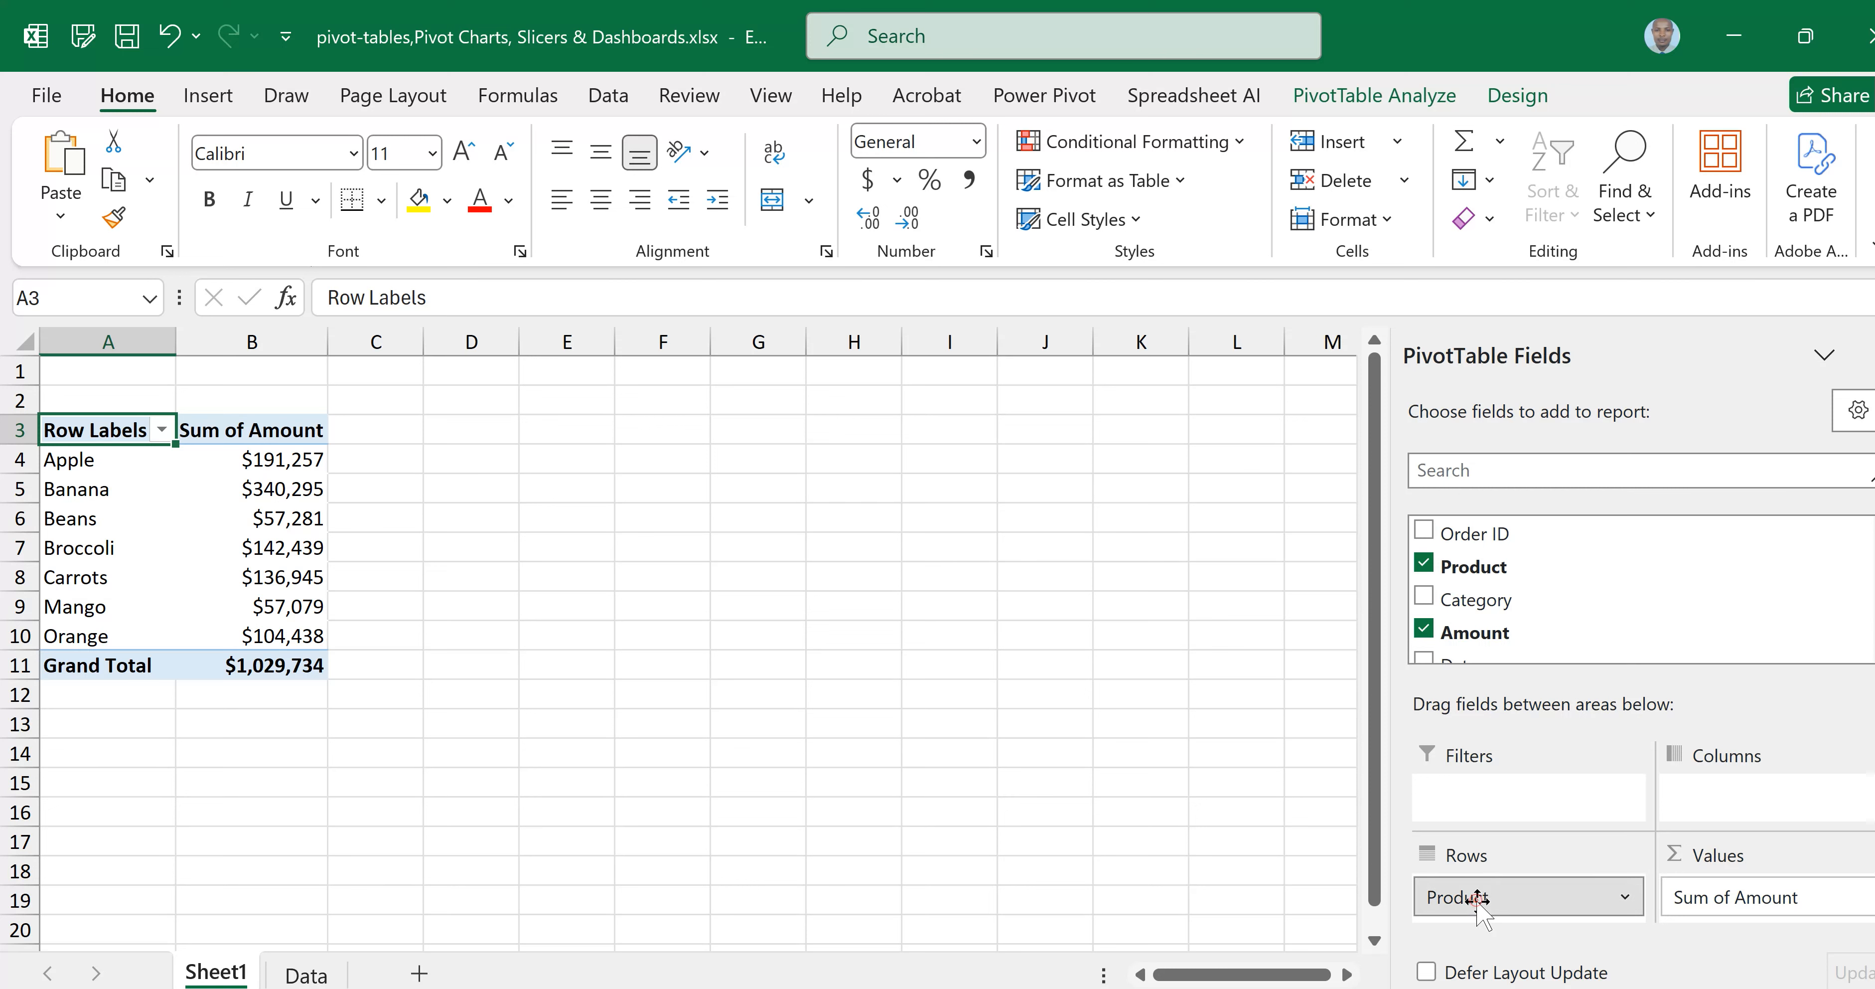
{"action": "left_click_drag", "start_coordinate": [1477, 900], "coordinate": [1110, 711]}
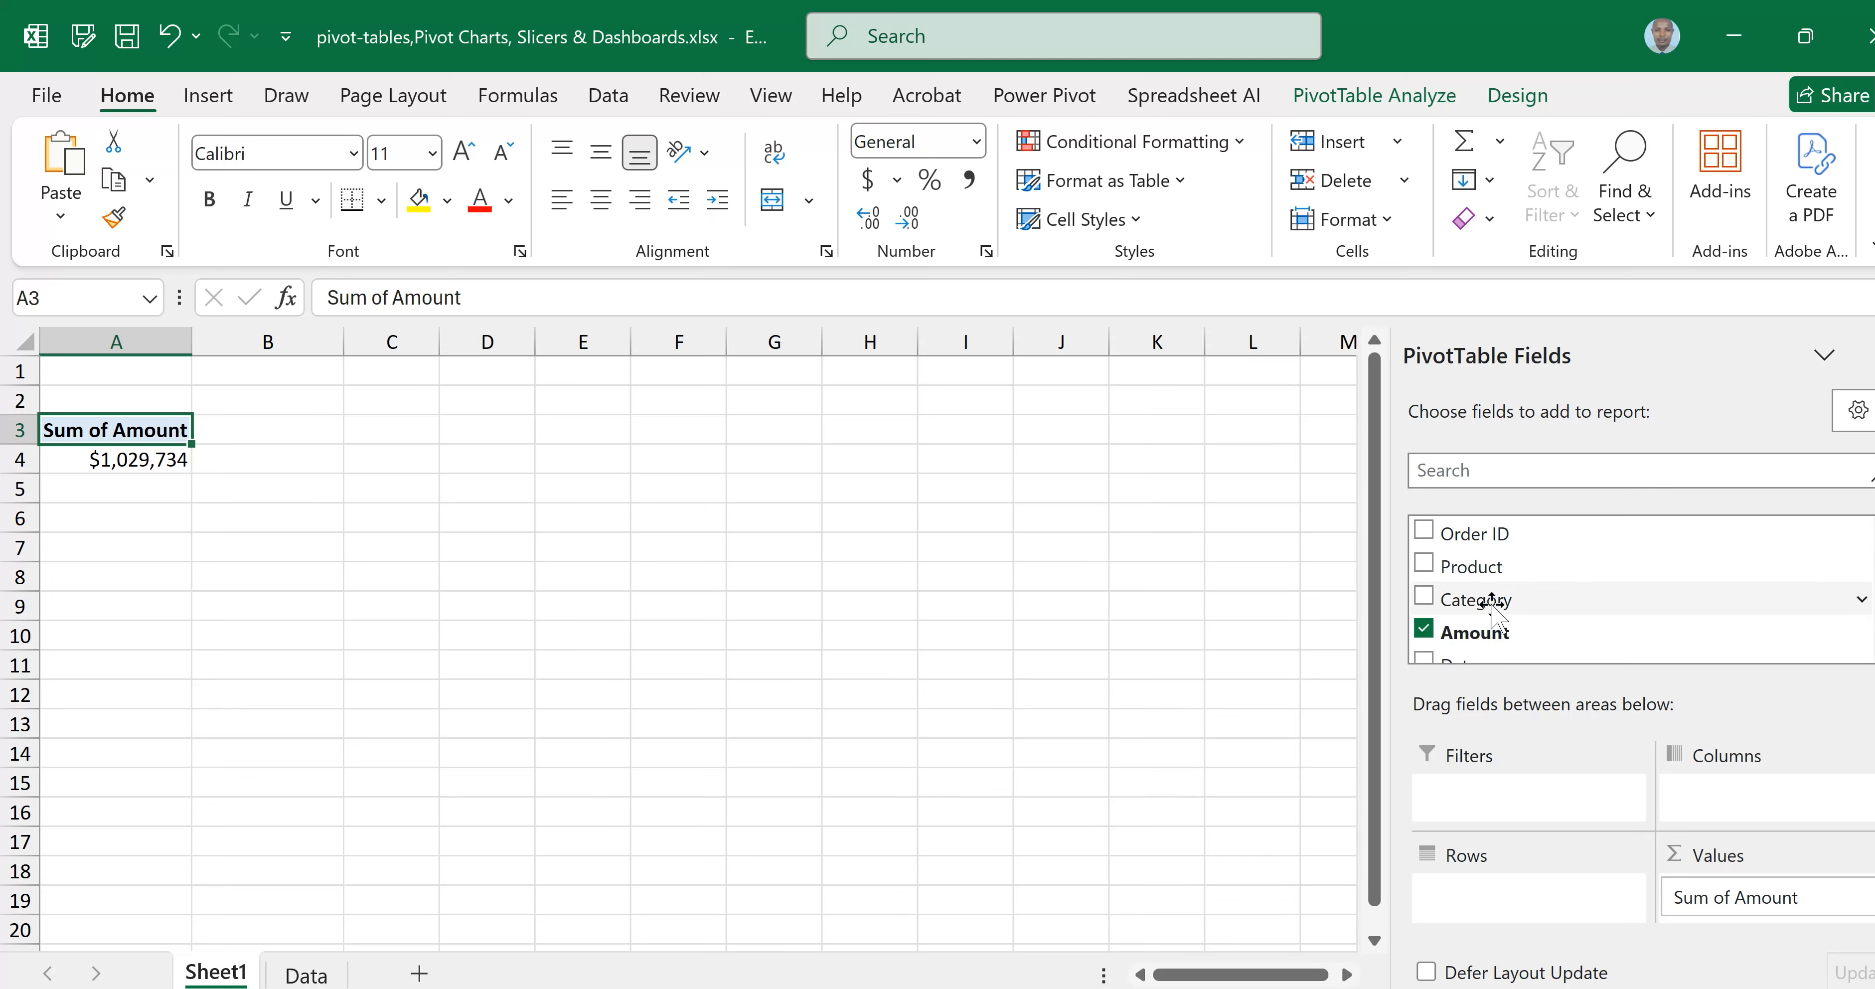
{"action": "left_click_drag", "start_coordinate": [1491, 601], "coordinate": [1522, 893]}
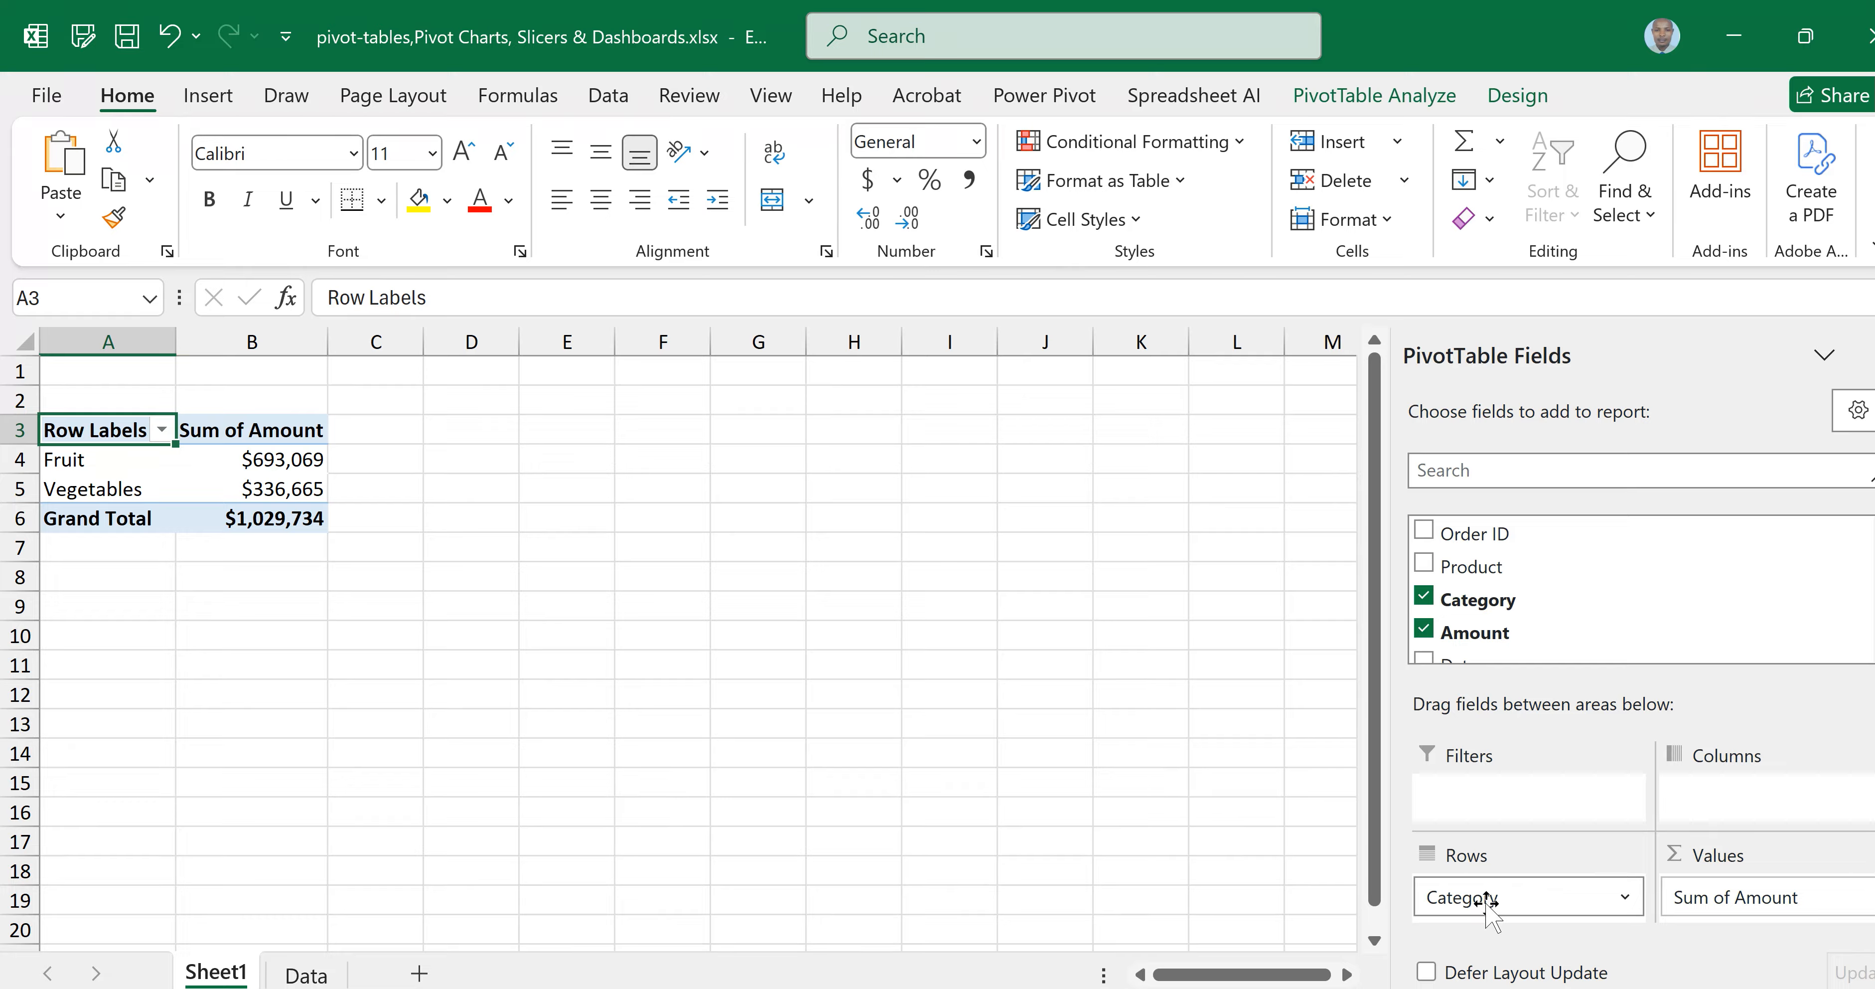
Replace Category with Country as the pivot table's row field
{"action": "left_click_drag", "start_coordinate": [1502, 897], "coordinate": [1214, 784]}
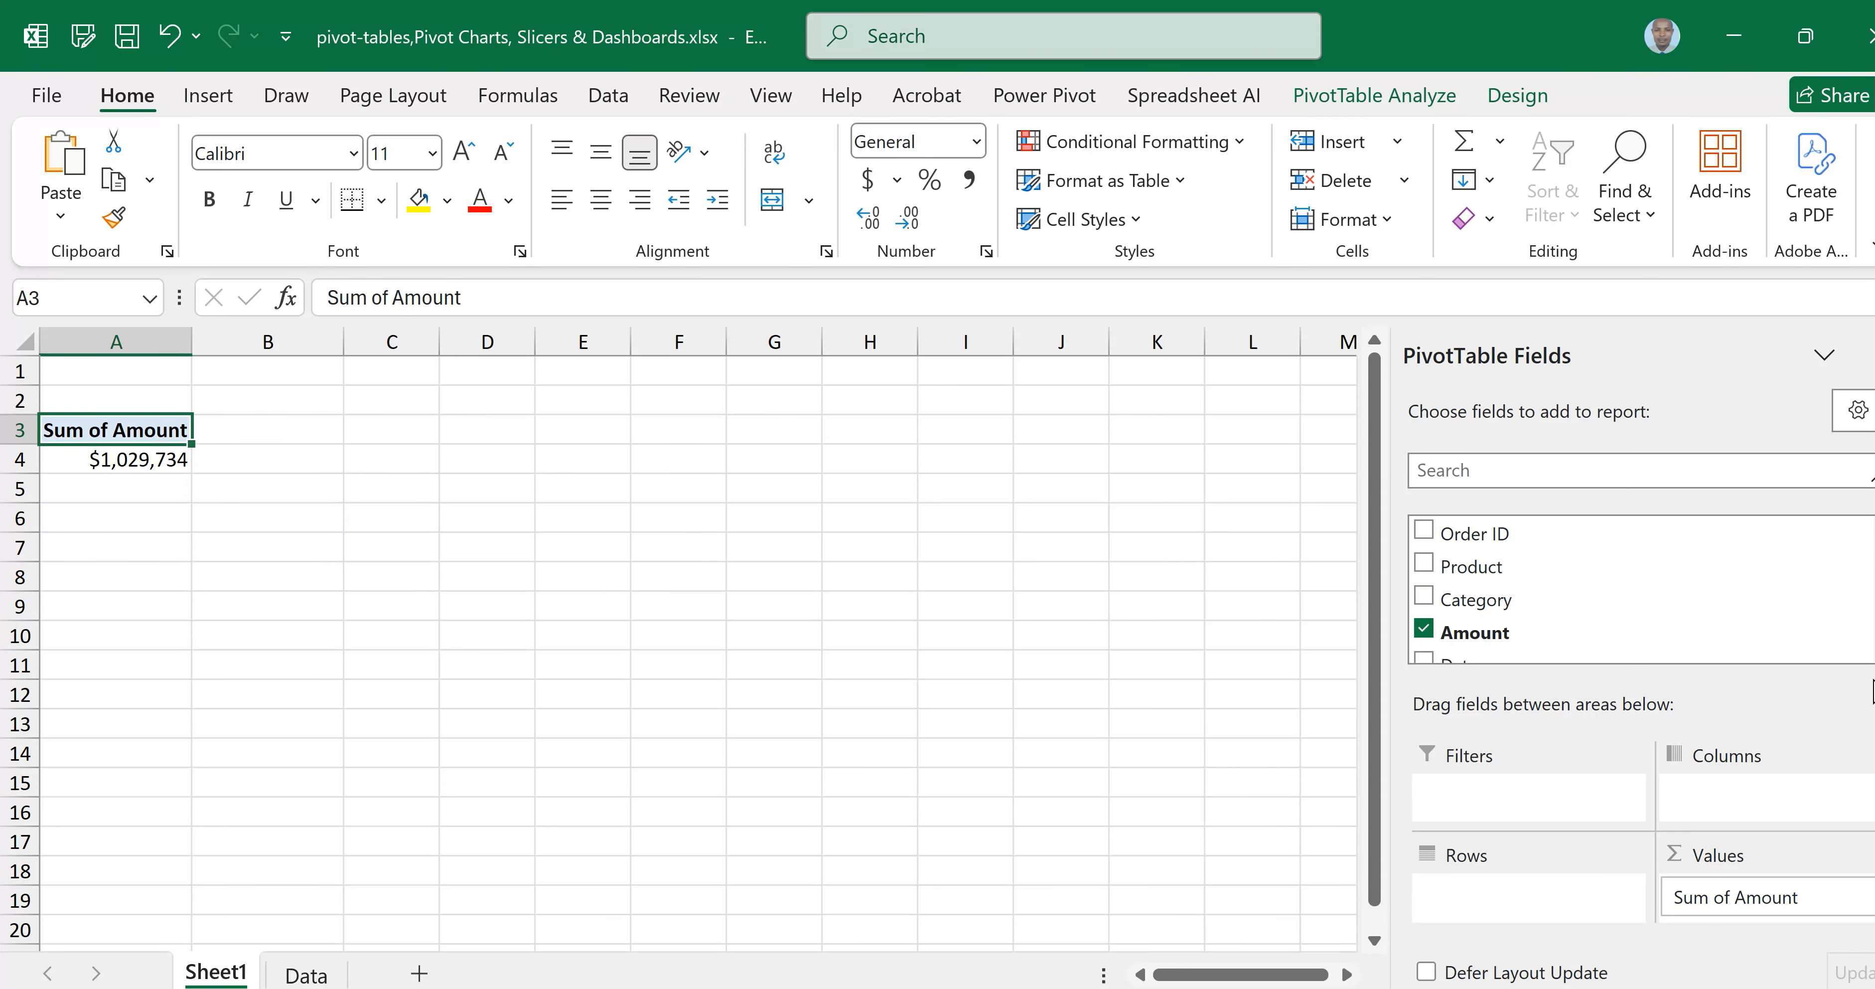
{"action": "scroll", "coordinate": [1499, 616], "scroll_direction": "down", "scroll_amount": 3}
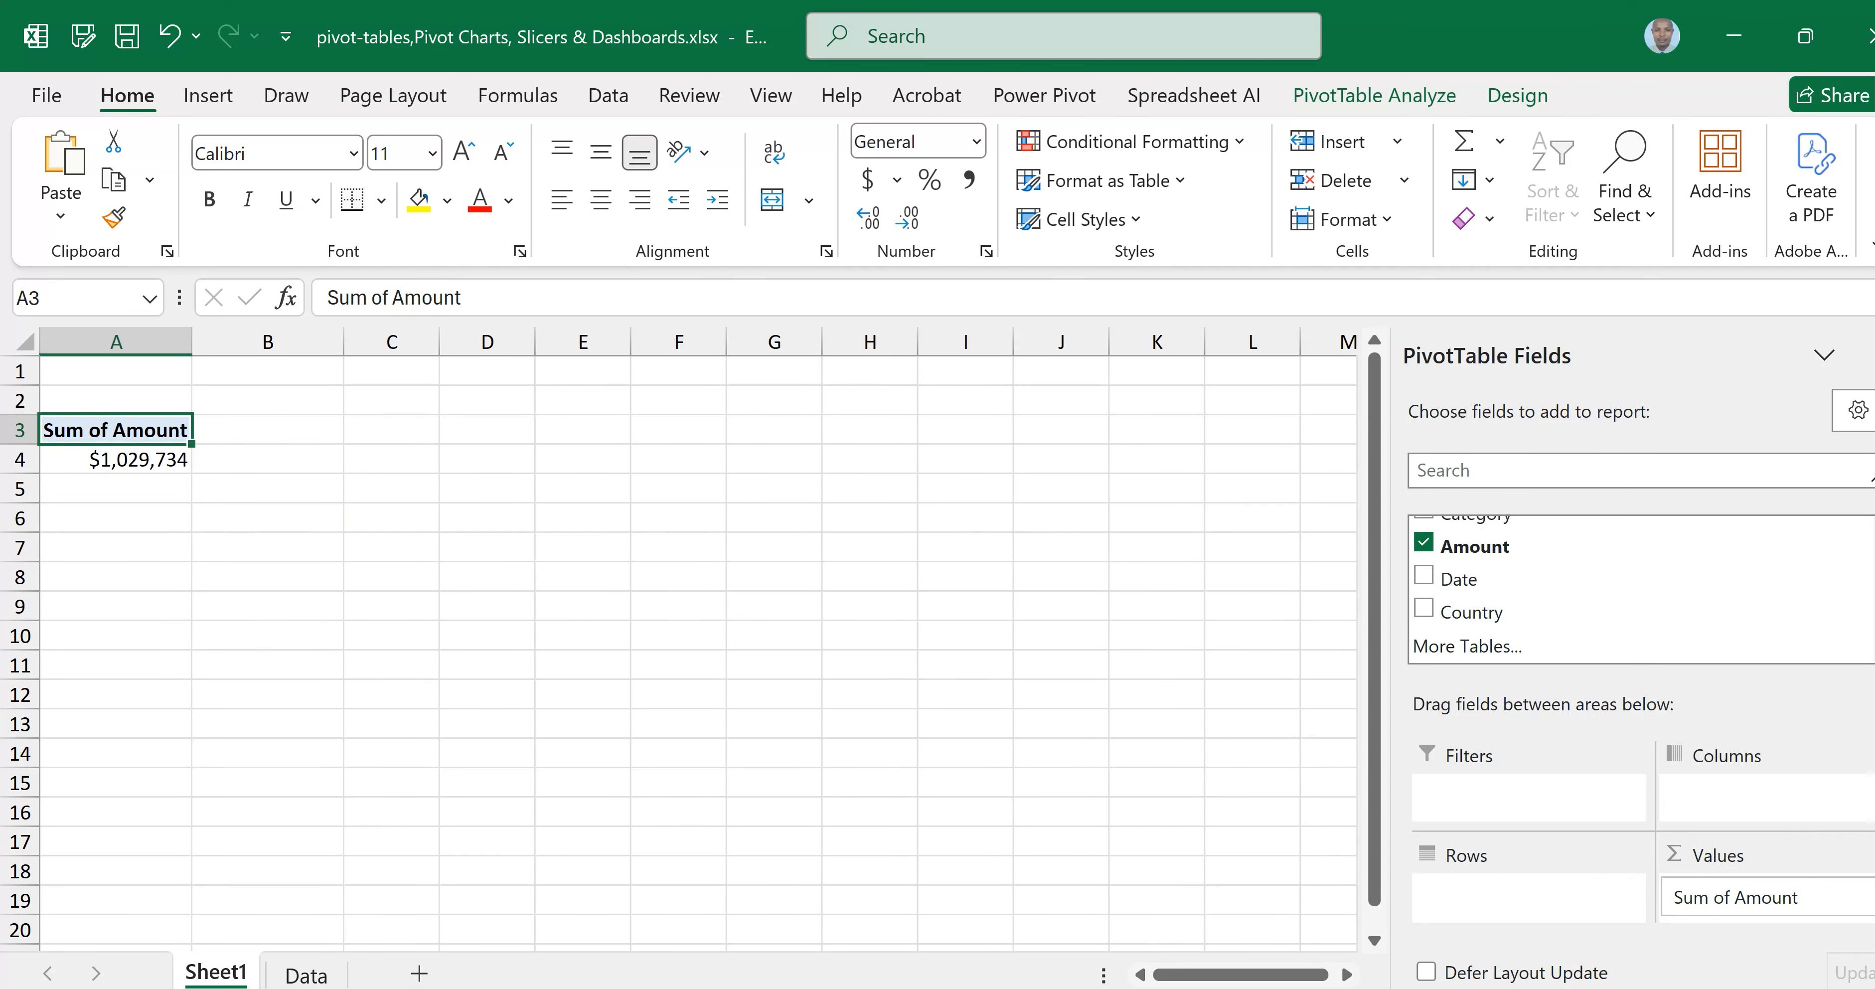
{"action": "left_click_drag", "start_coordinate": [1499, 615], "coordinate": [1502, 914]}
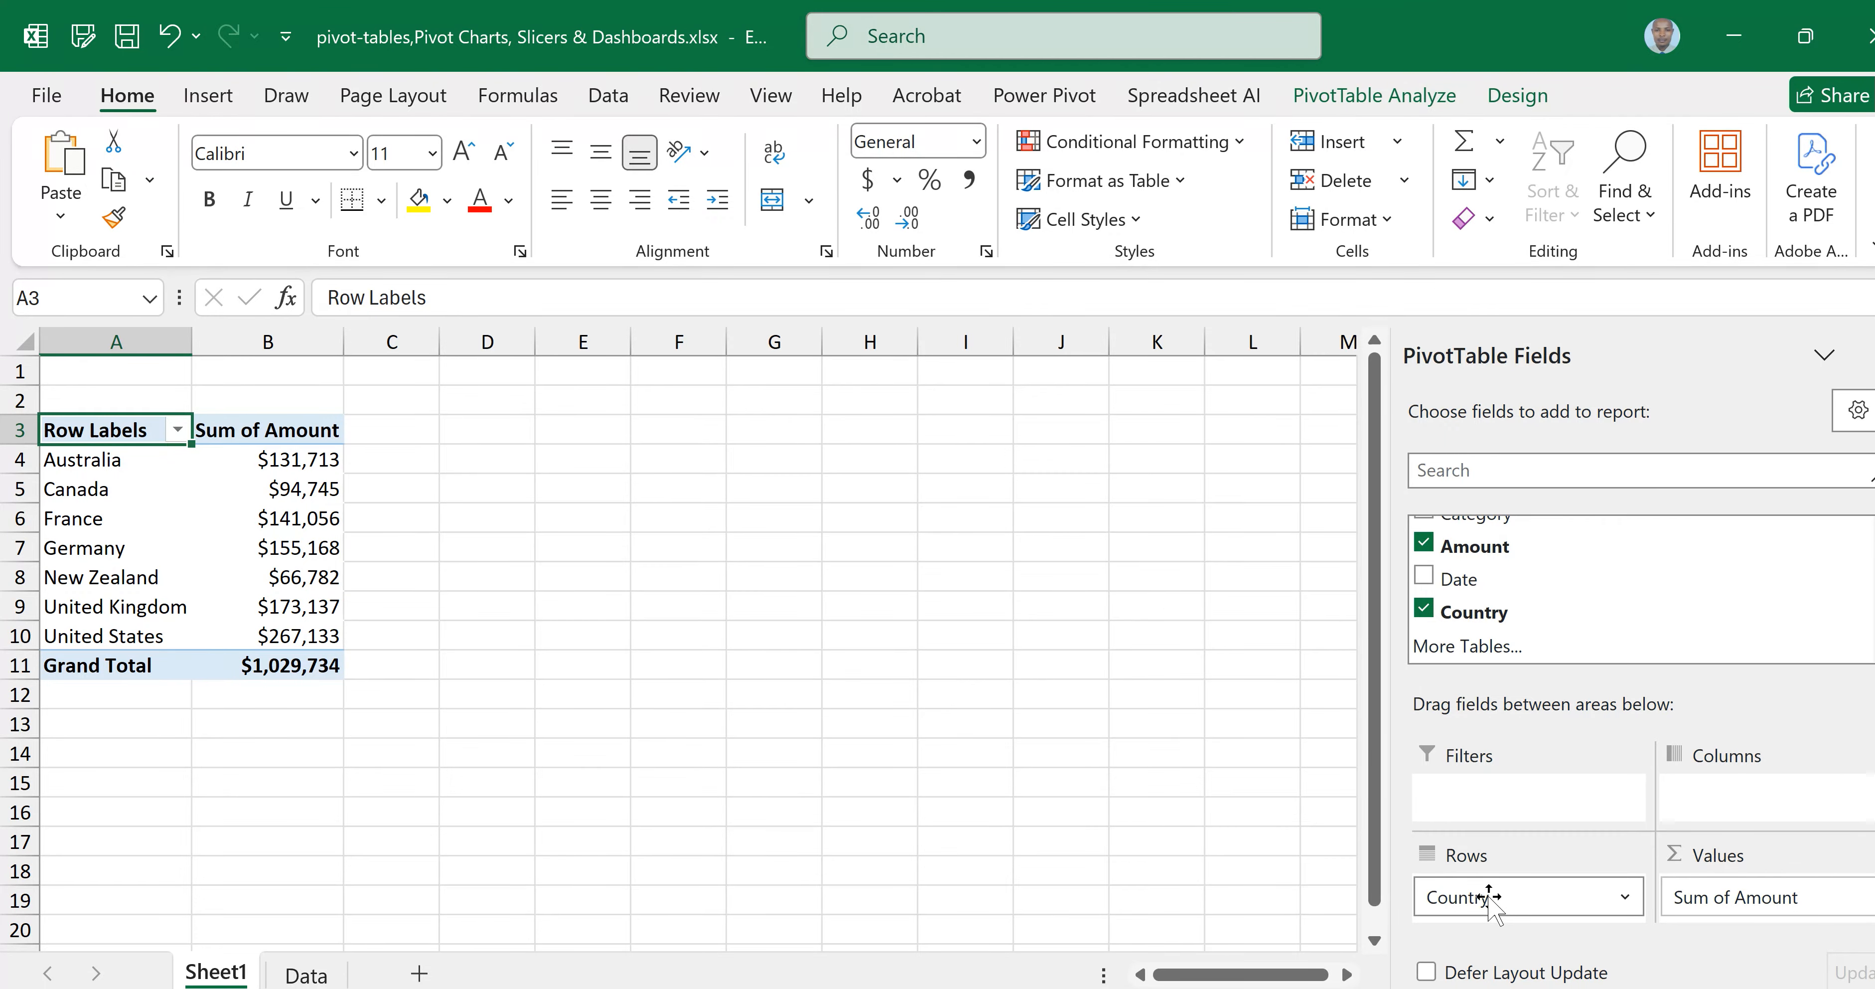
Try the Country field in the pivot table's columns, and return it to the rows
{"action": "left_click_drag", "start_coordinate": [1467, 900], "coordinate": [1742, 790]}
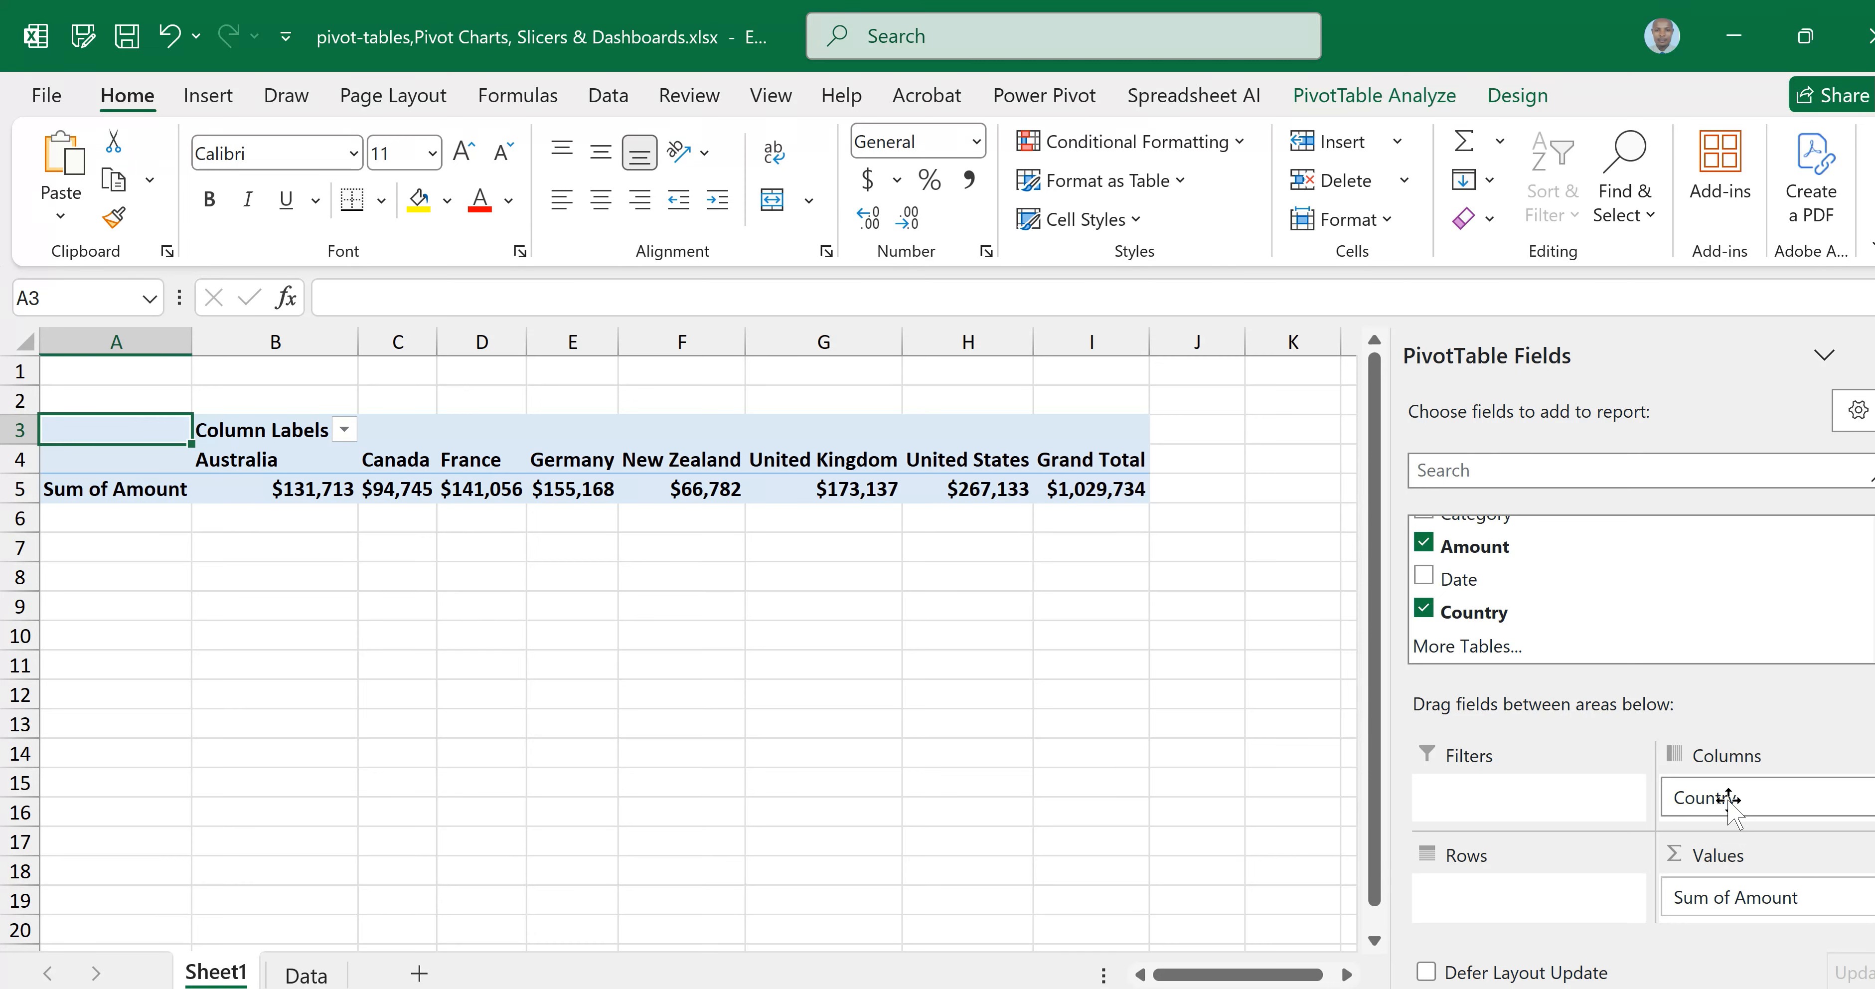
{"action": "left_click", "coordinate": [1719, 799]}
{"action": "left_click_drag", "start_coordinate": [1719, 799], "coordinate": [1476, 901]}
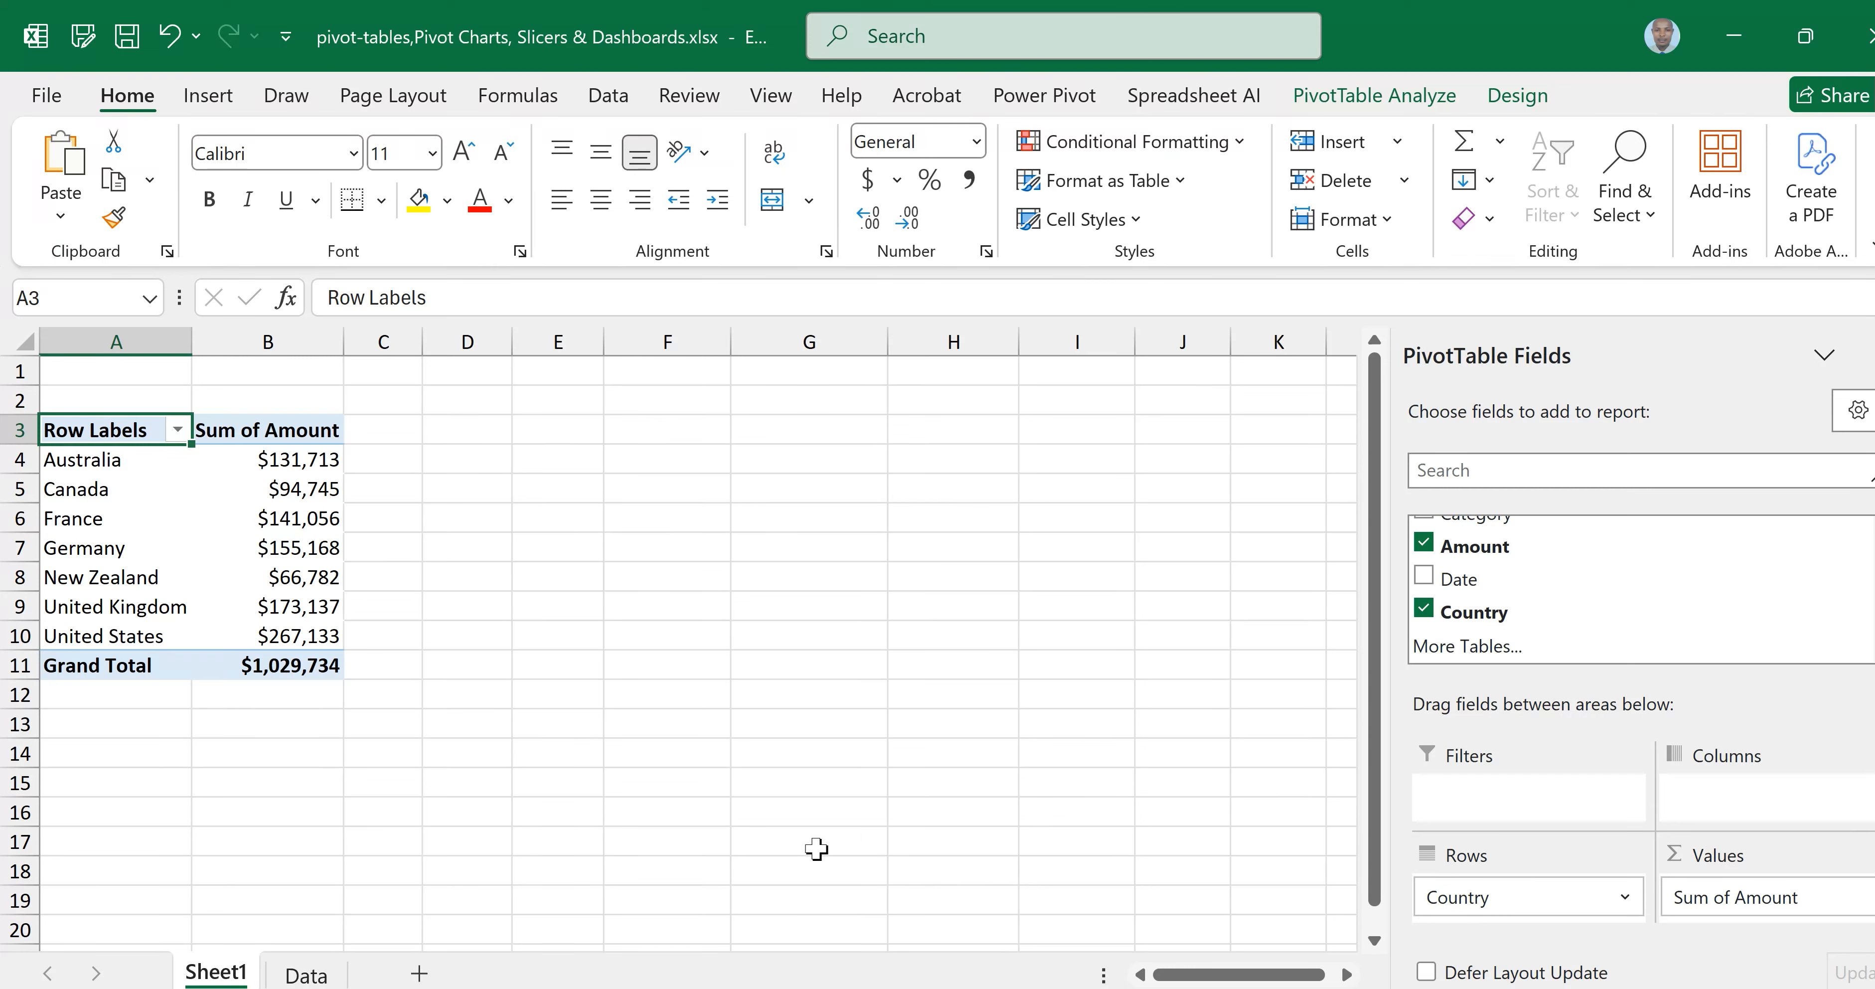
Rename the pivot table's worksheet as PVT 1 and deselect the pivot table
{"action": "right_click", "coordinate": [198, 980]}
{"action": "left_click", "coordinate": [283, 641]}
{"action": "type", "text": "P"}
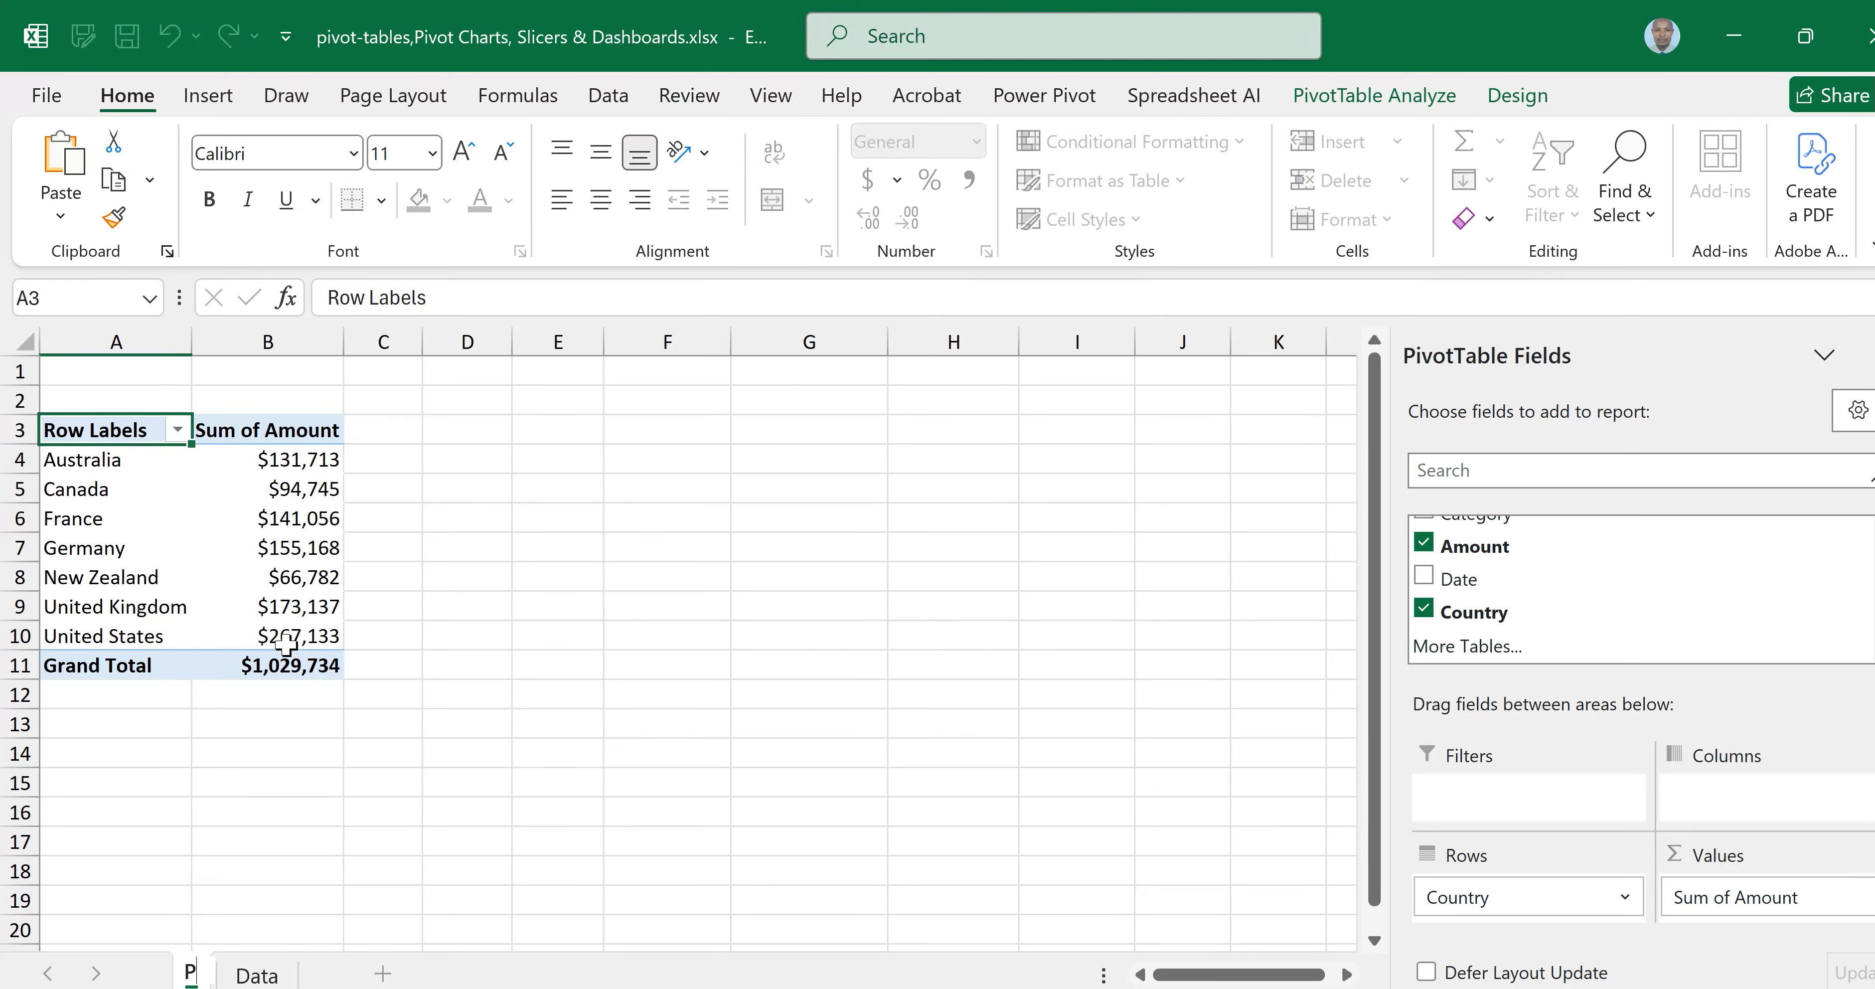
{"action": "type", "text": "VT 1"}
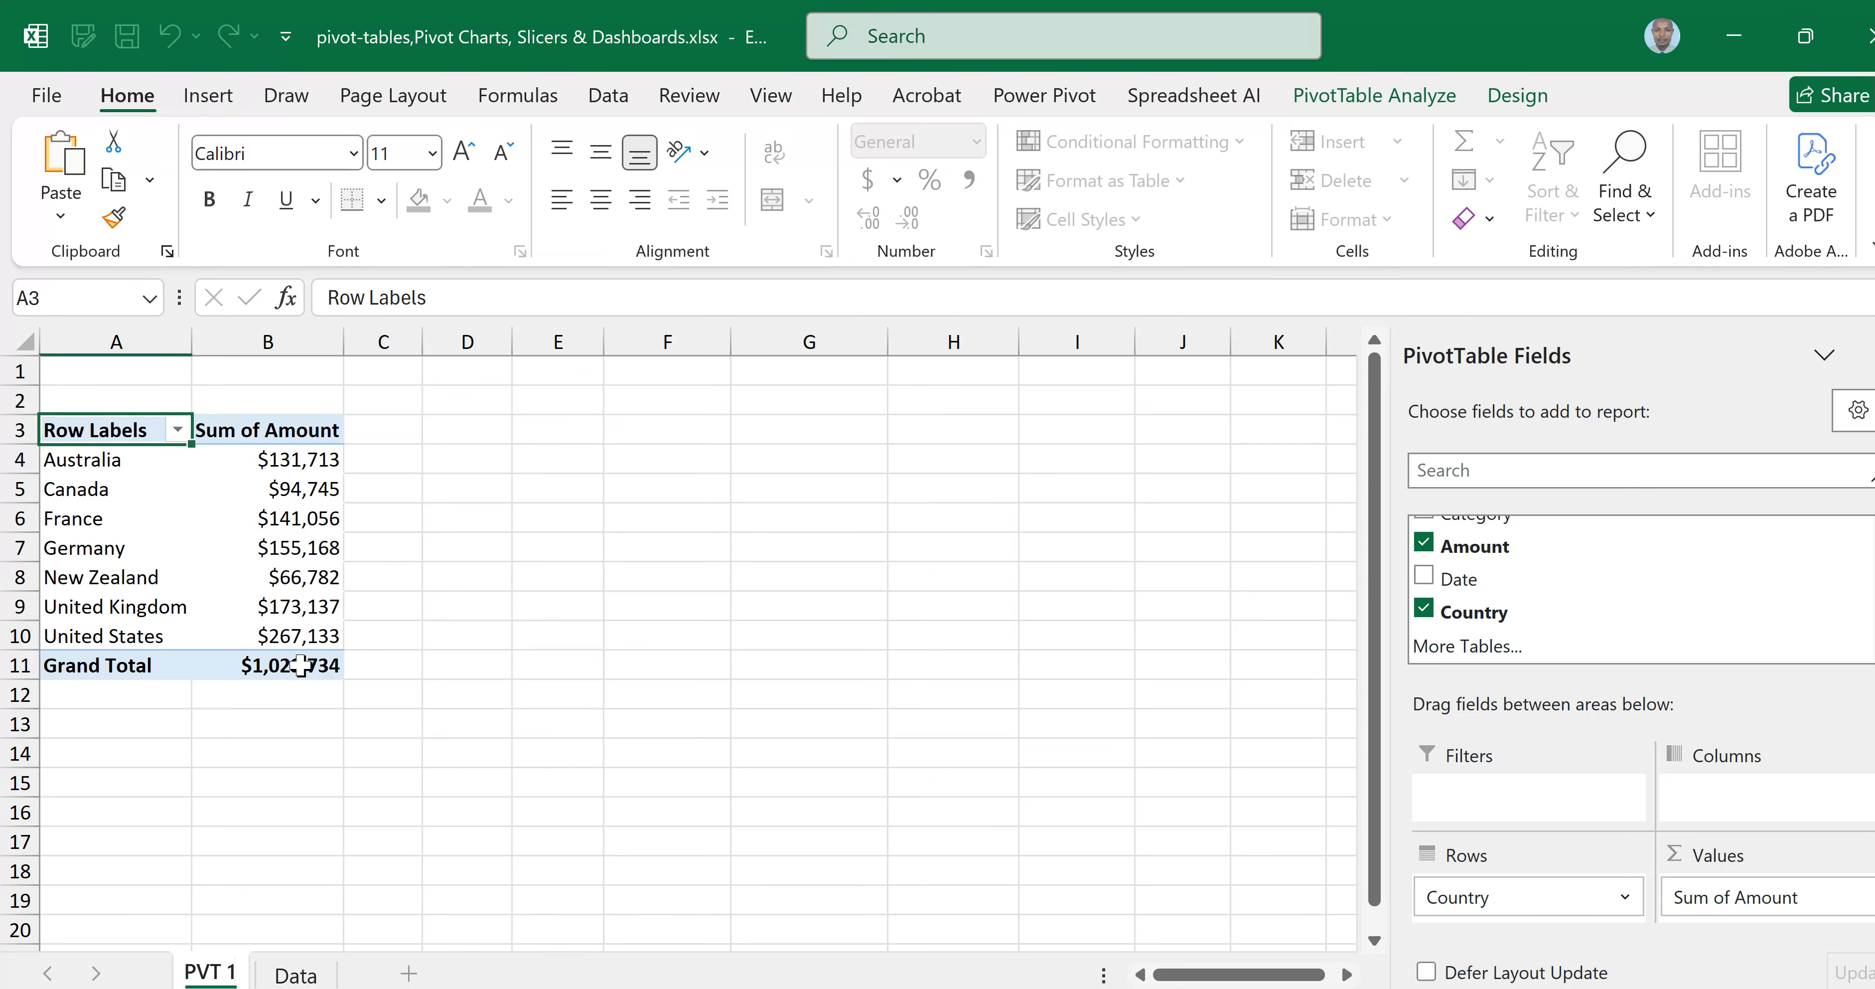
{"action": "key", "text": "Left"}
{"action": "key", "text": "Left"}
{"action": "key", "text": "Return"}
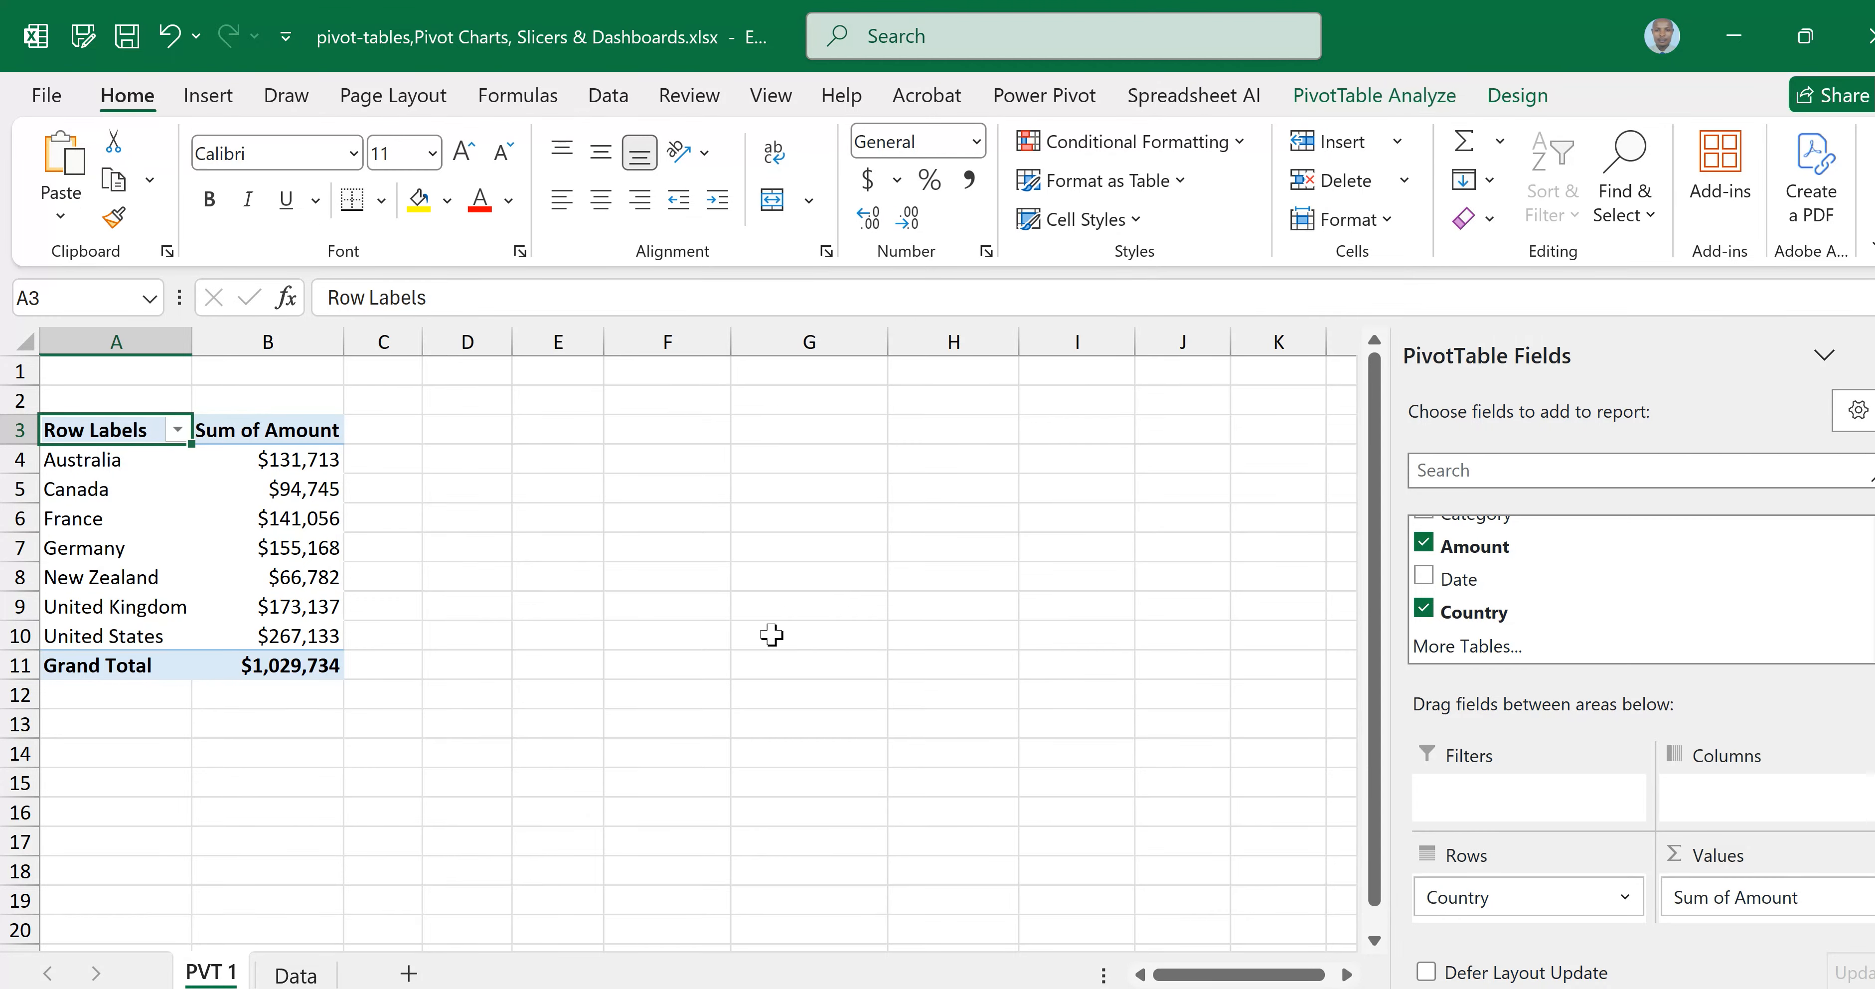
{"action": "left_click", "coordinate": [770, 589]}
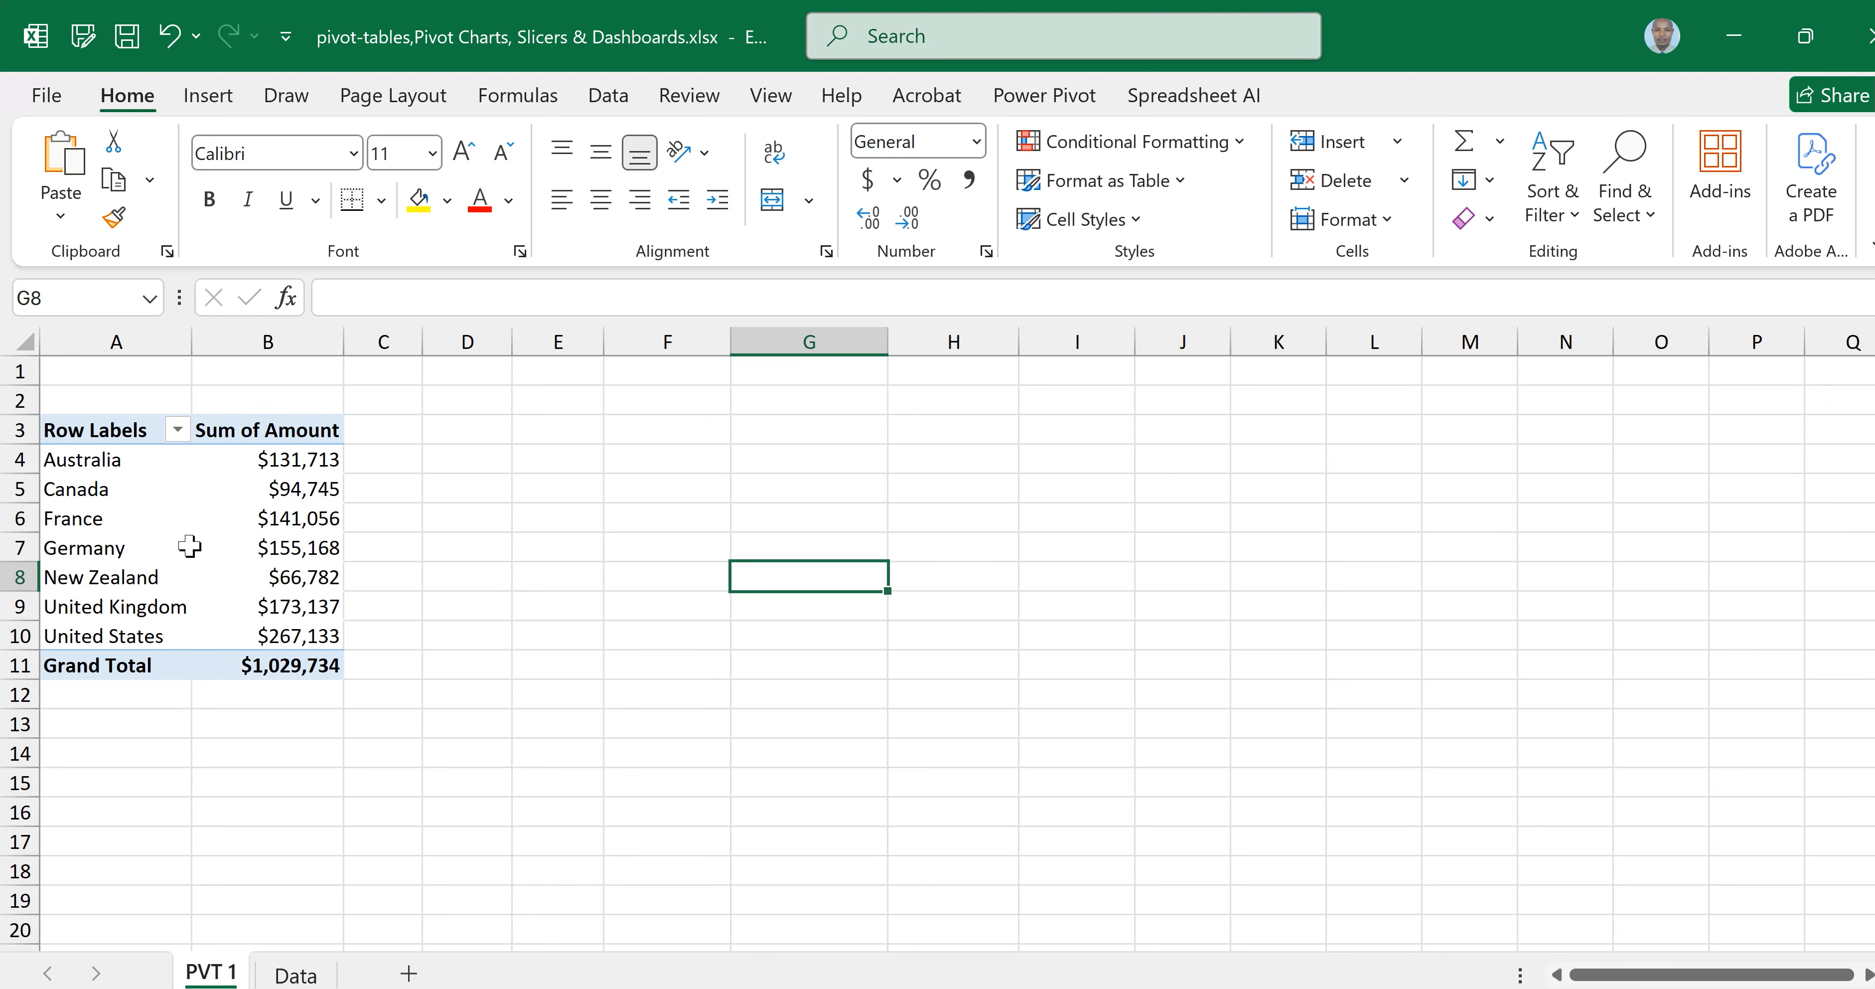
Hide the PivotTable field list for the country pivot table and show it again
{"action": "left_click", "coordinate": [133, 542]}
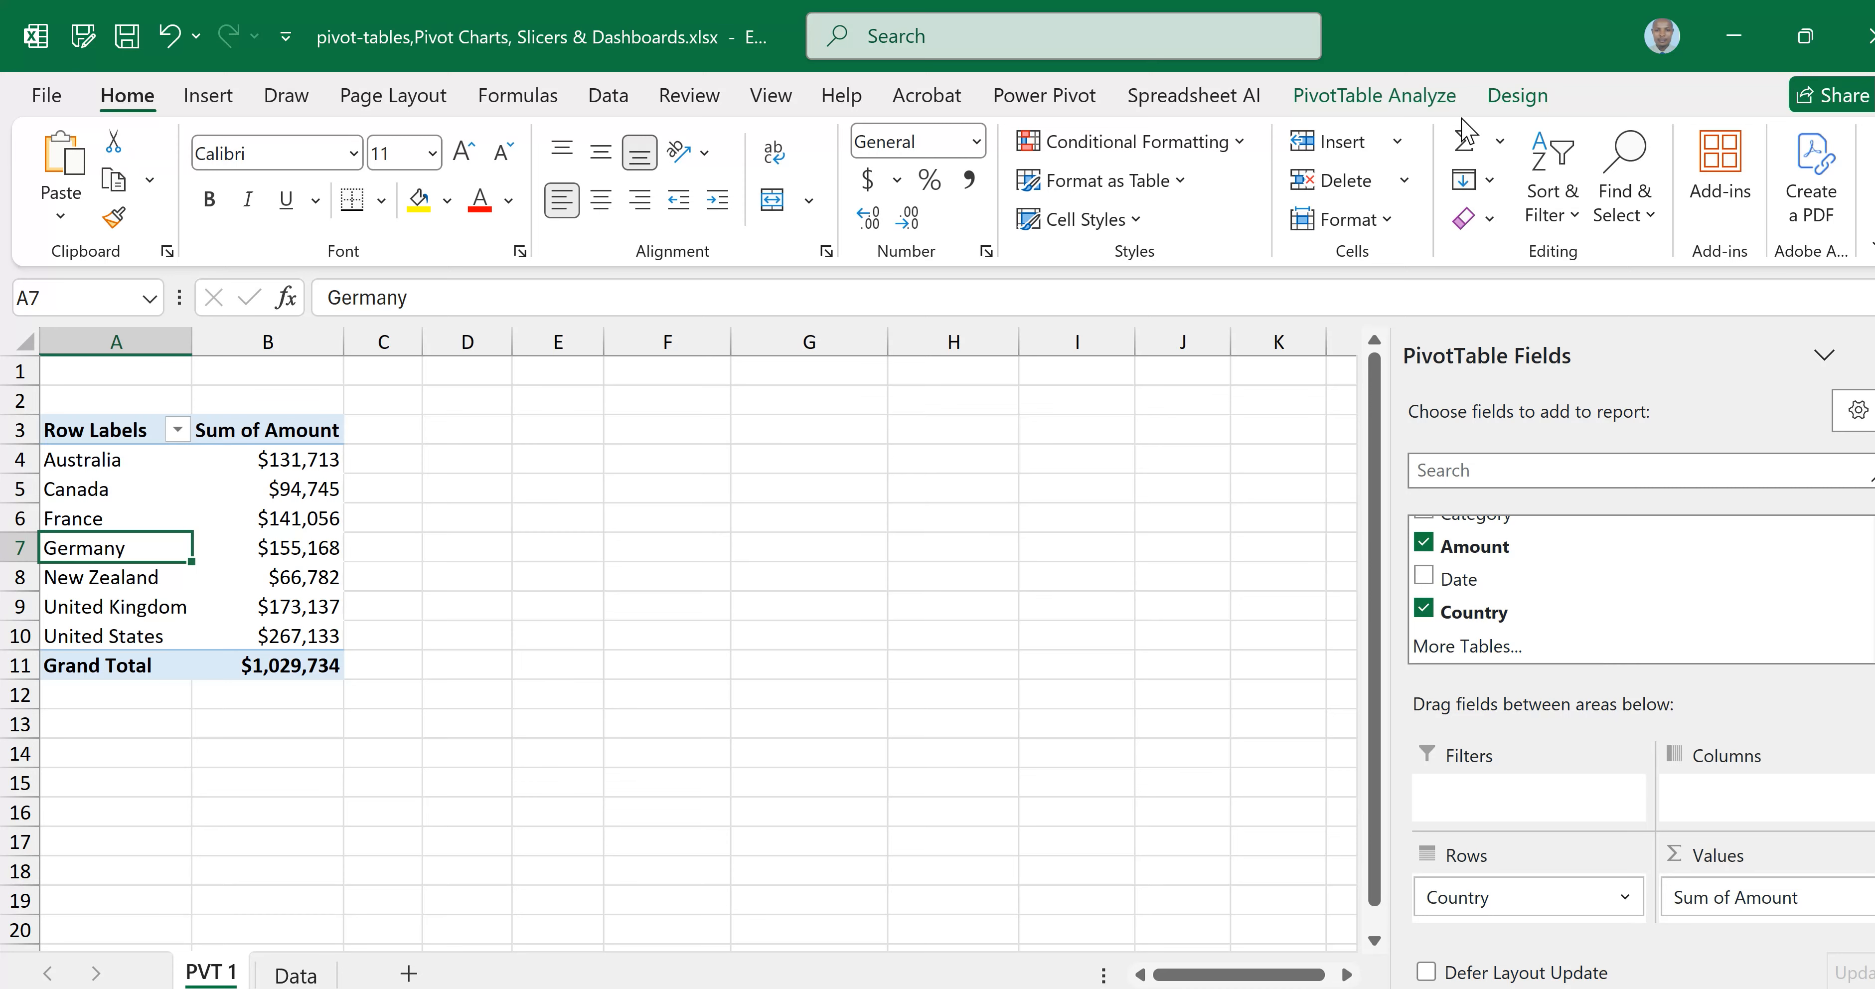
{"action": "left_click", "coordinate": [1384, 97]}
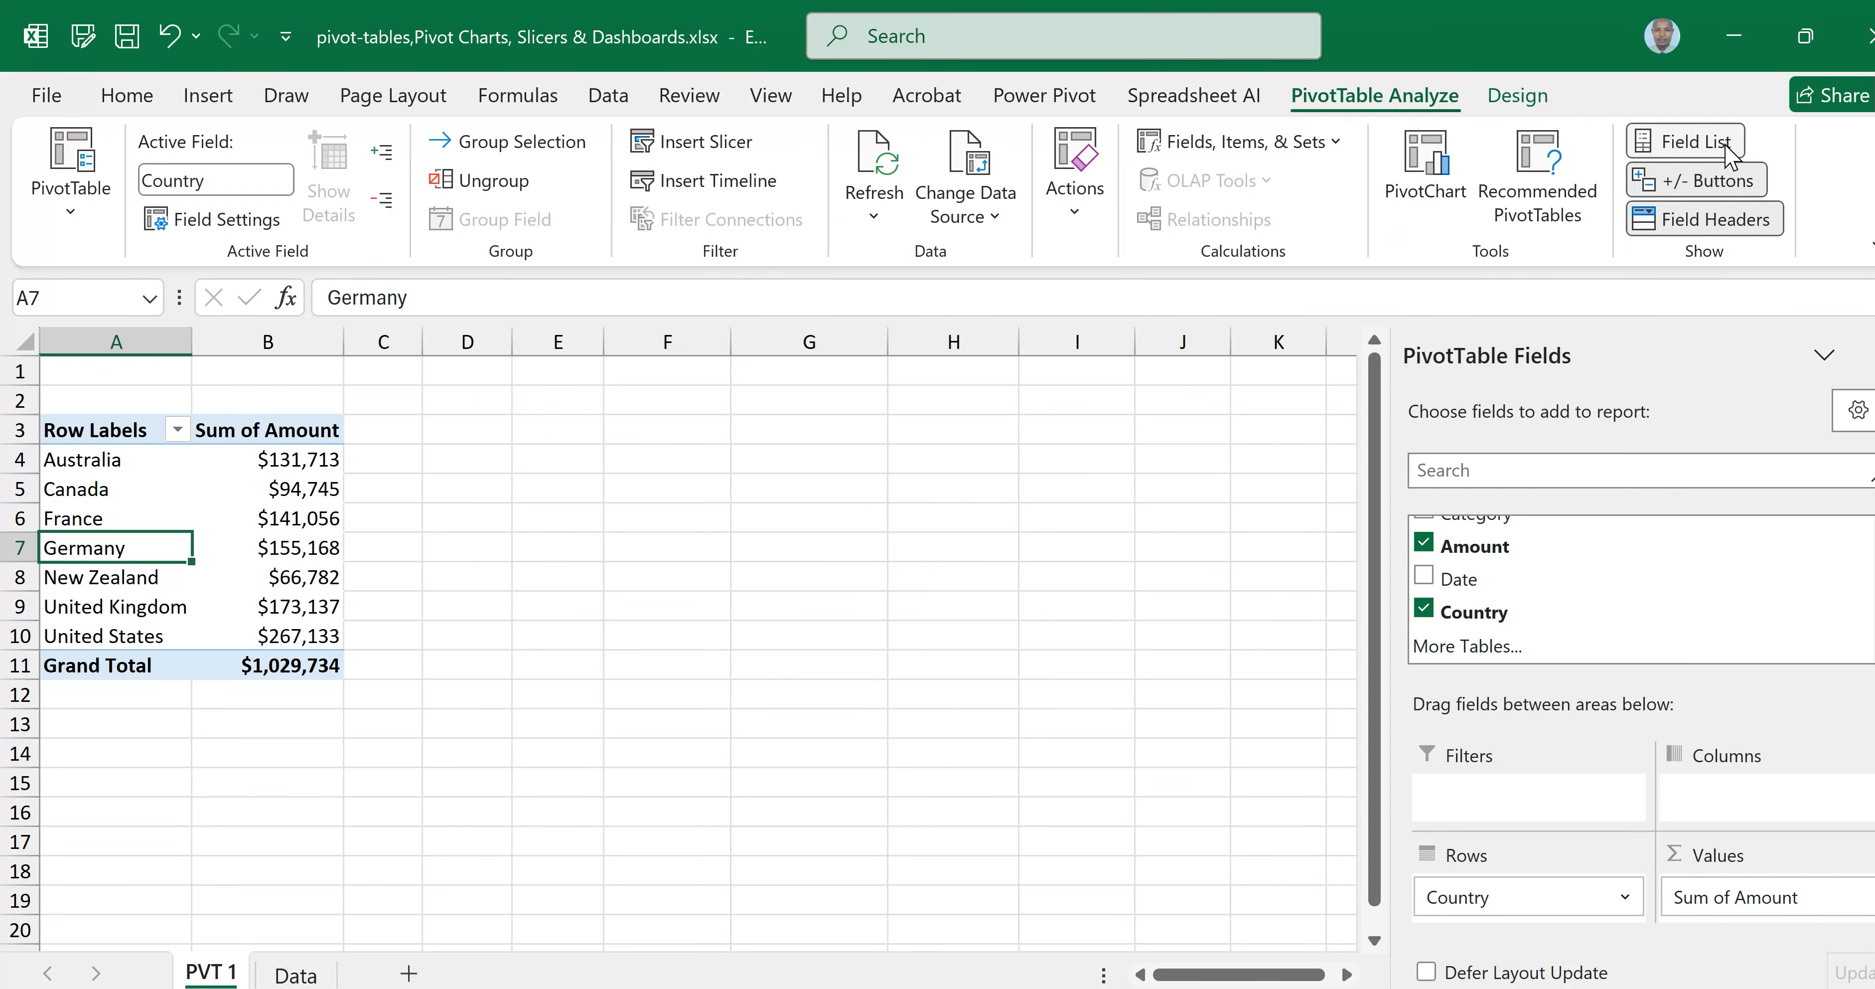
{"action": "left_click", "coordinate": [1672, 142]}
{"action": "left_click", "coordinate": [1671, 139]}
{"action": "left_click", "coordinate": [1673, 138]}
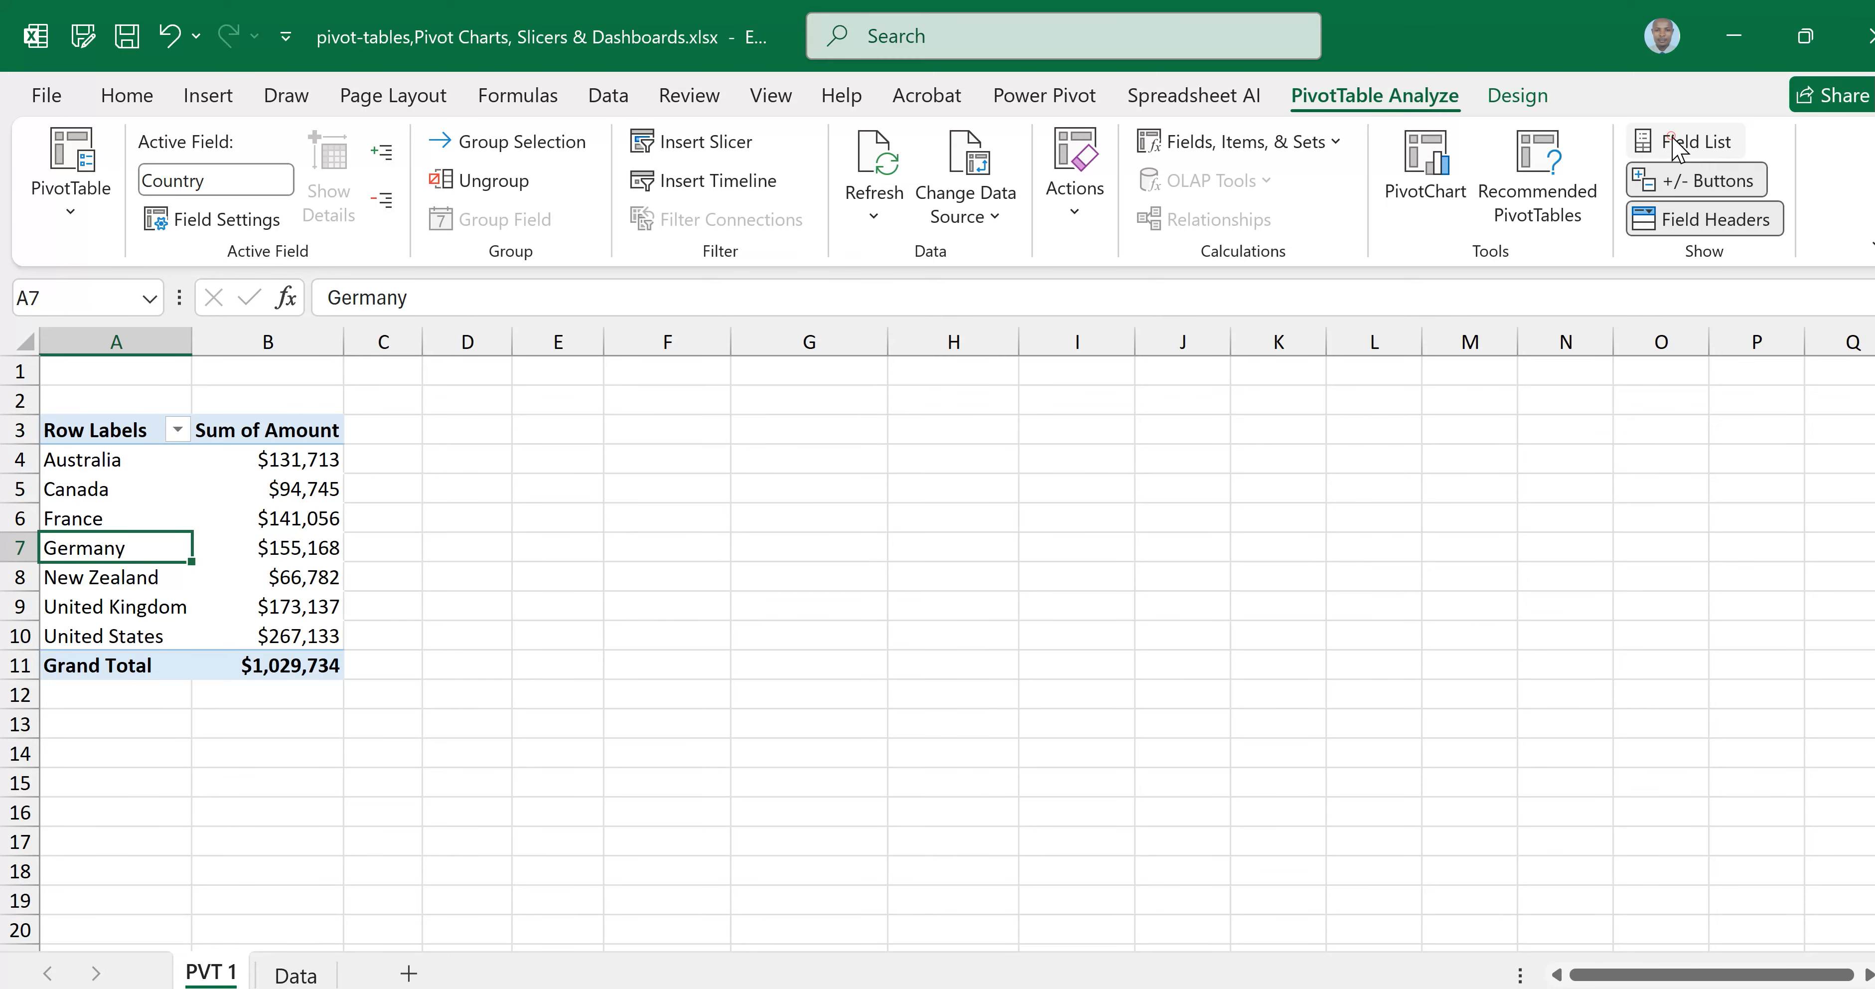
{"action": "left_click", "coordinate": [1672, 142]}
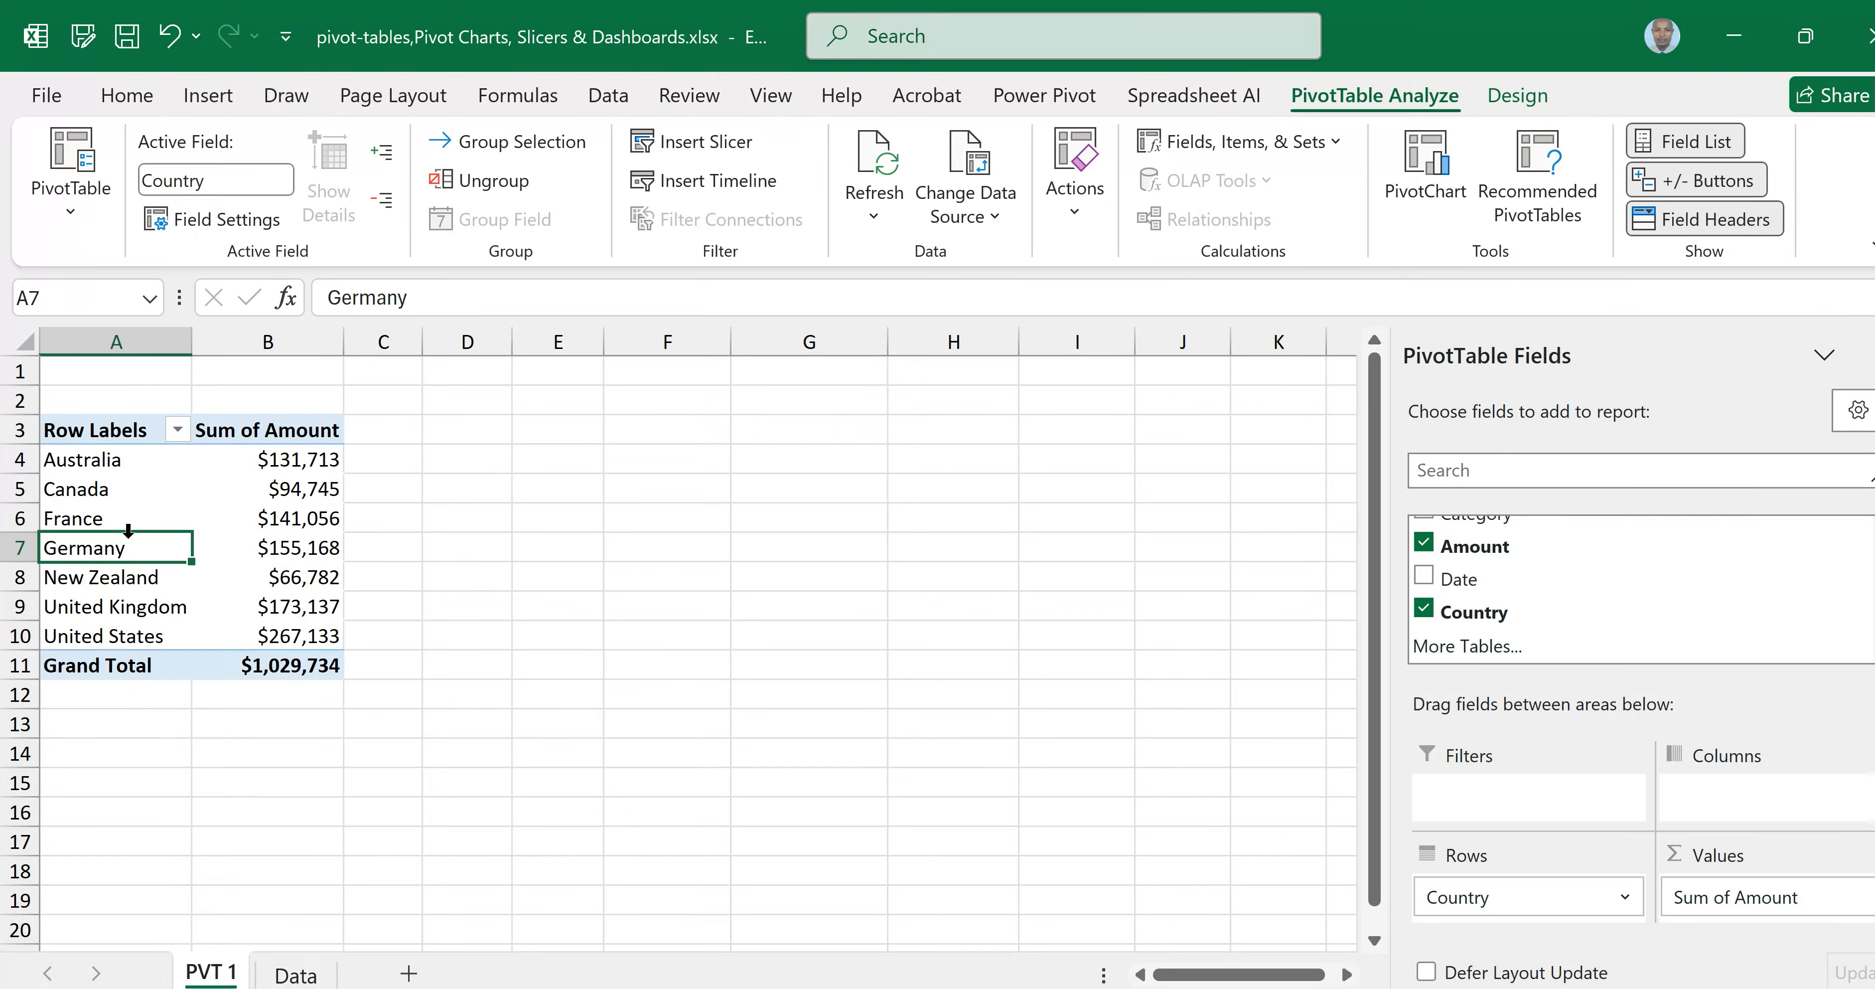
Create a second pivot table from Table1 on the Data sheet, placed on a new worksheet
{"action": "left_click", "coordinate": [295, 978]}
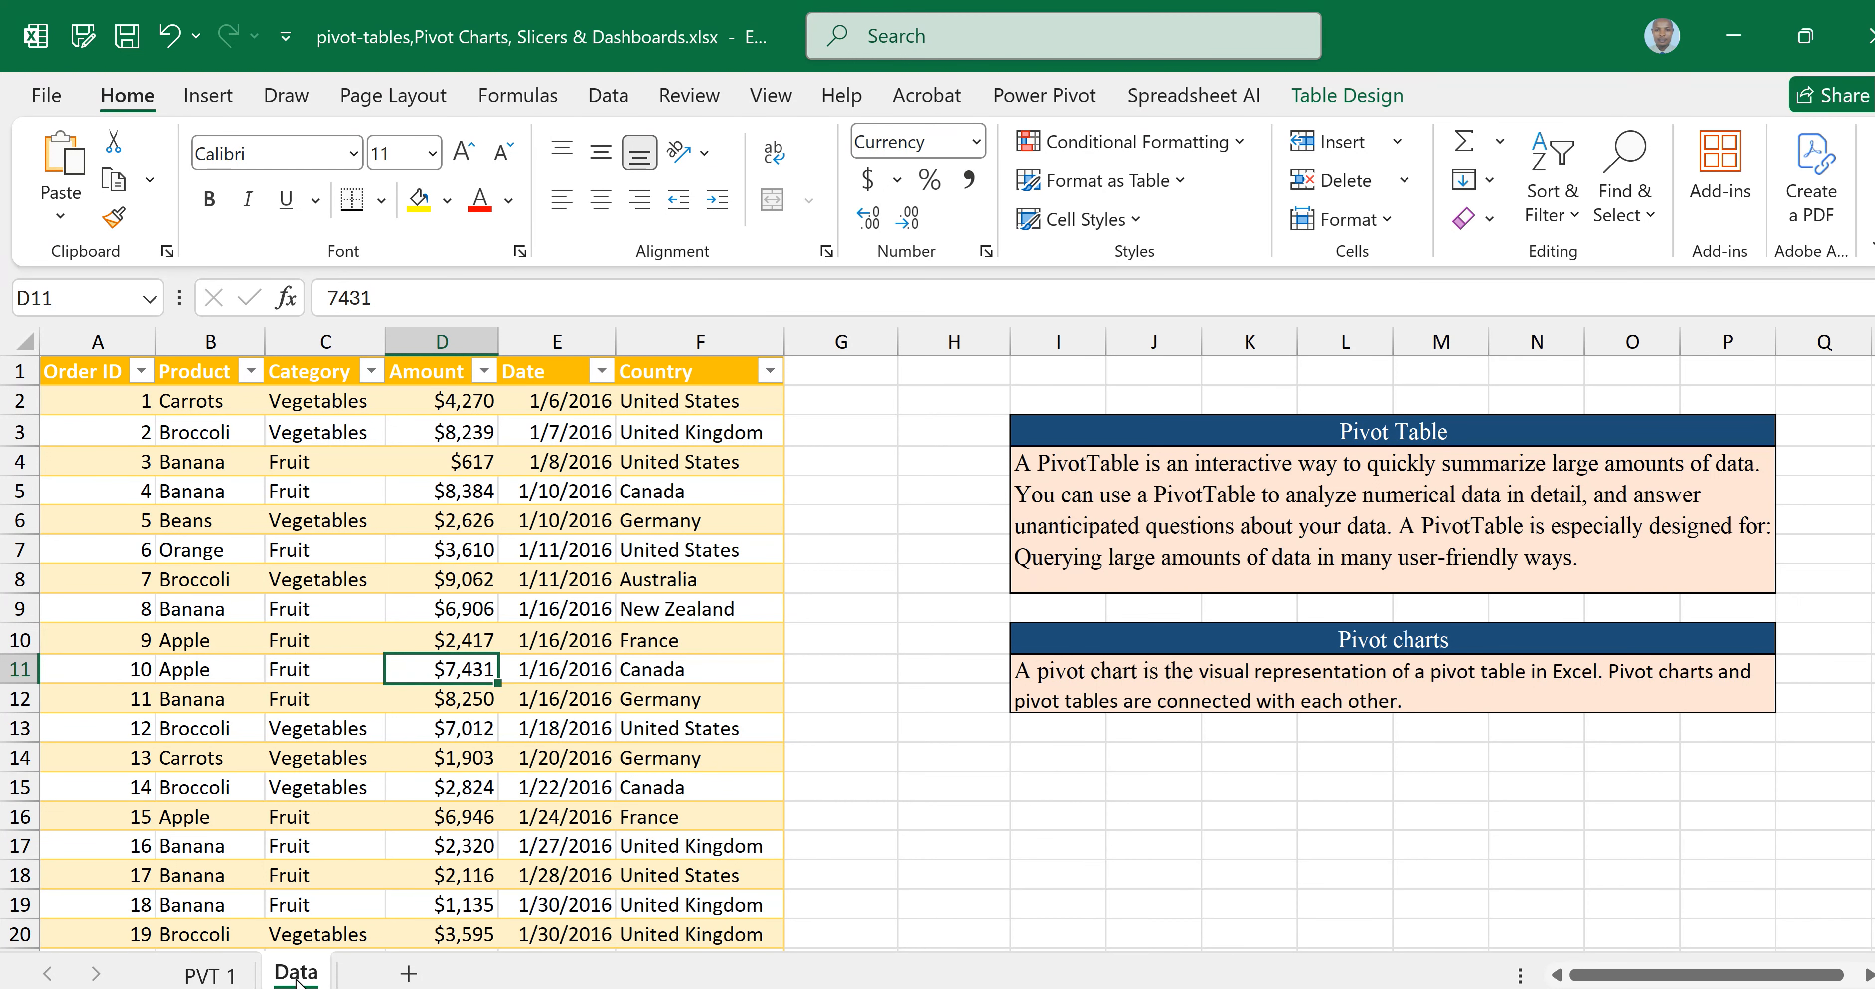
{"action": "left_click", "coordinate": [329, 601]}
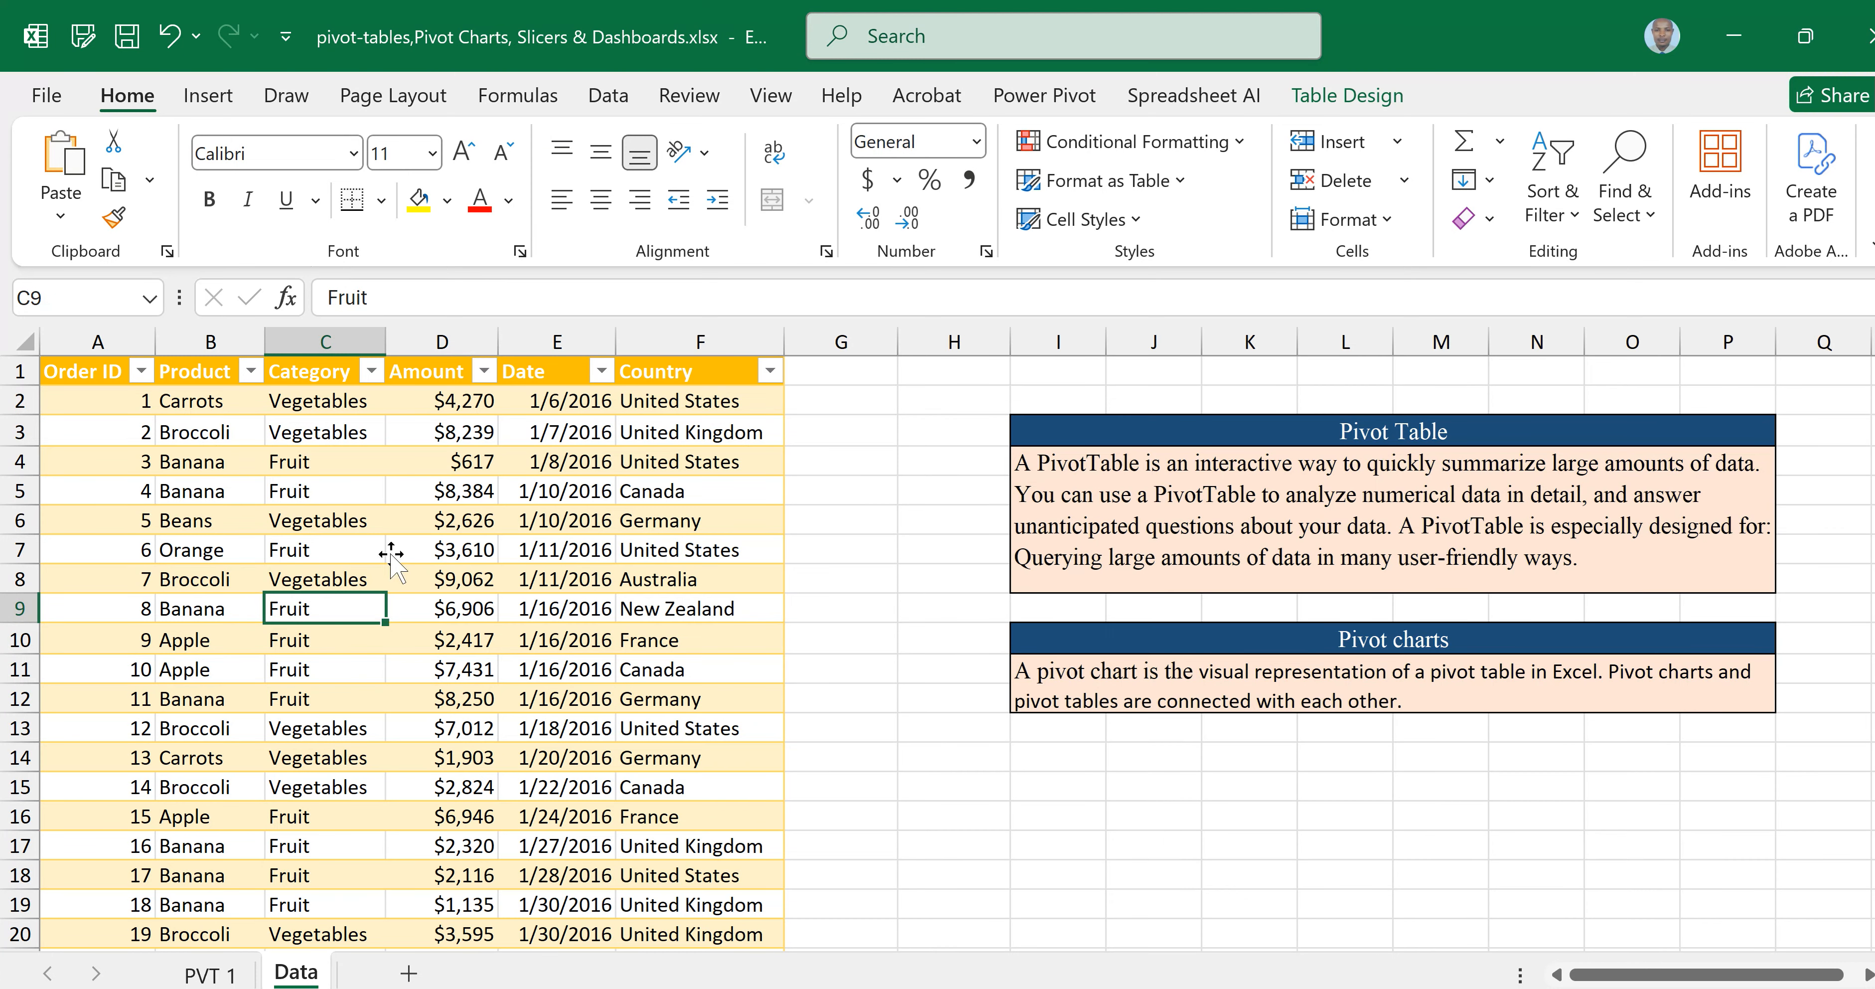
{"action": "left_click", "coordinate": [213, 96]}
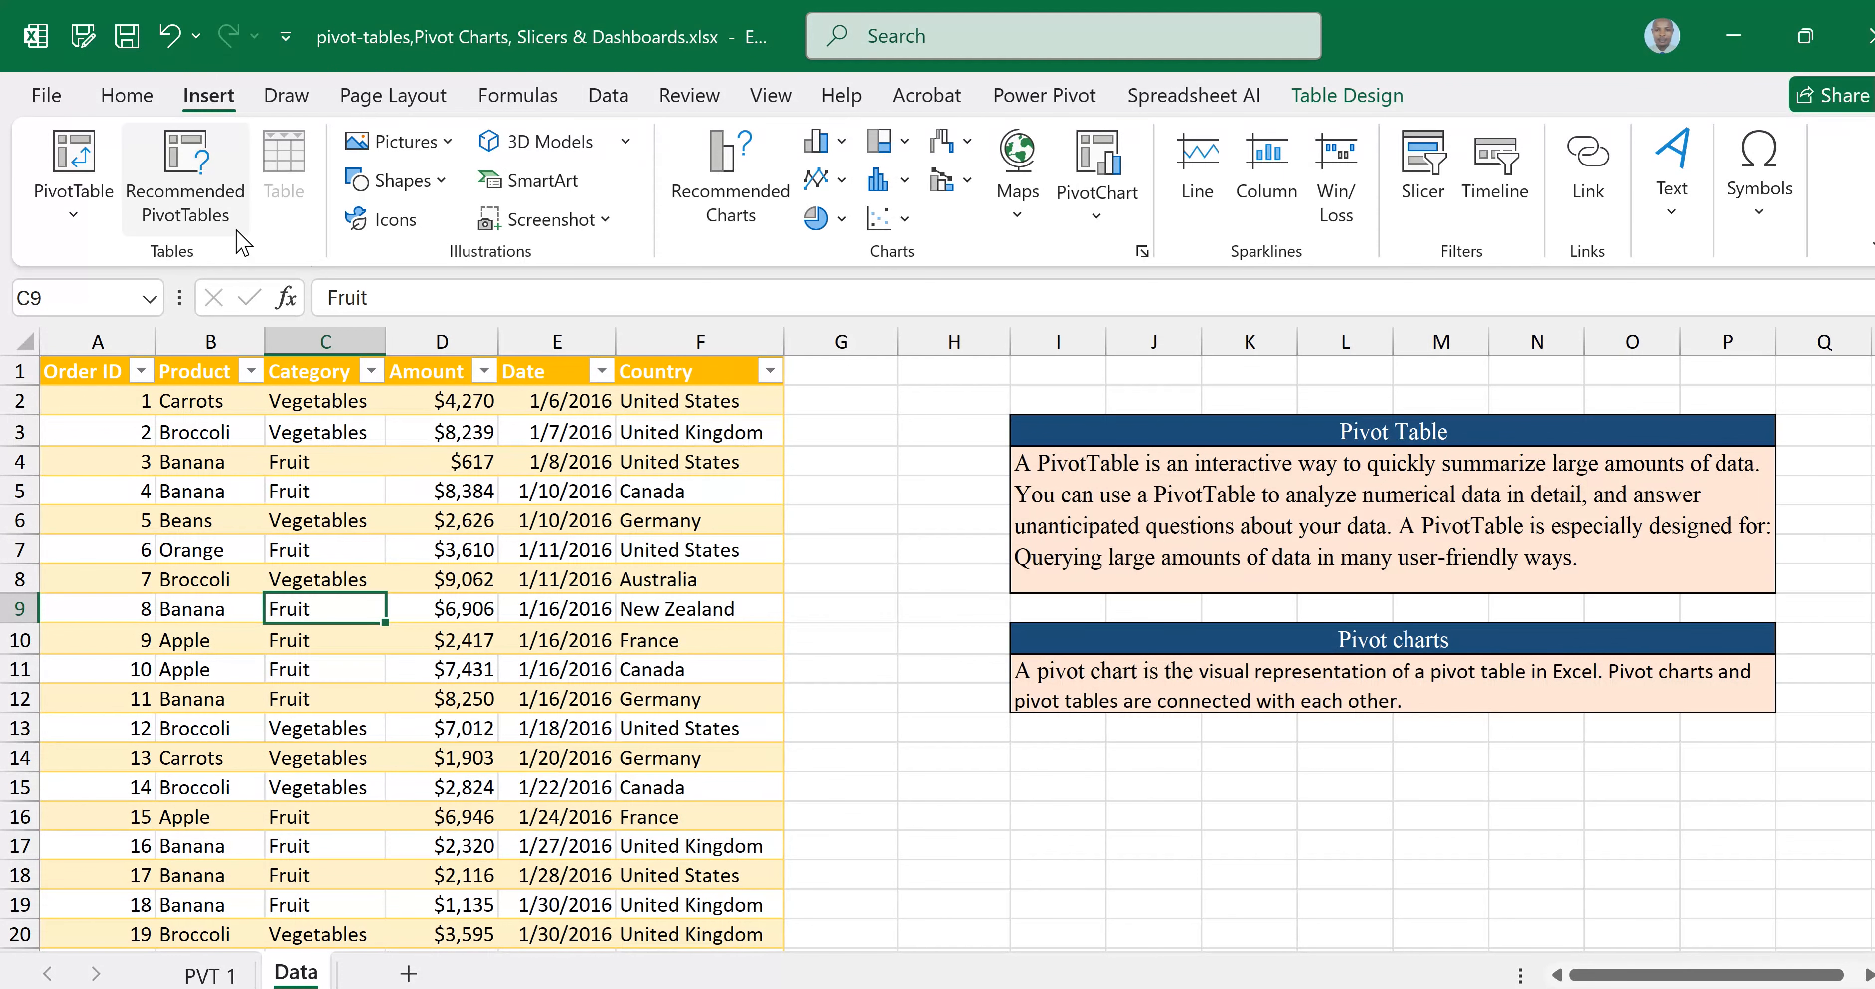
{"action": "left_click", "coordinate": [73, 215]}
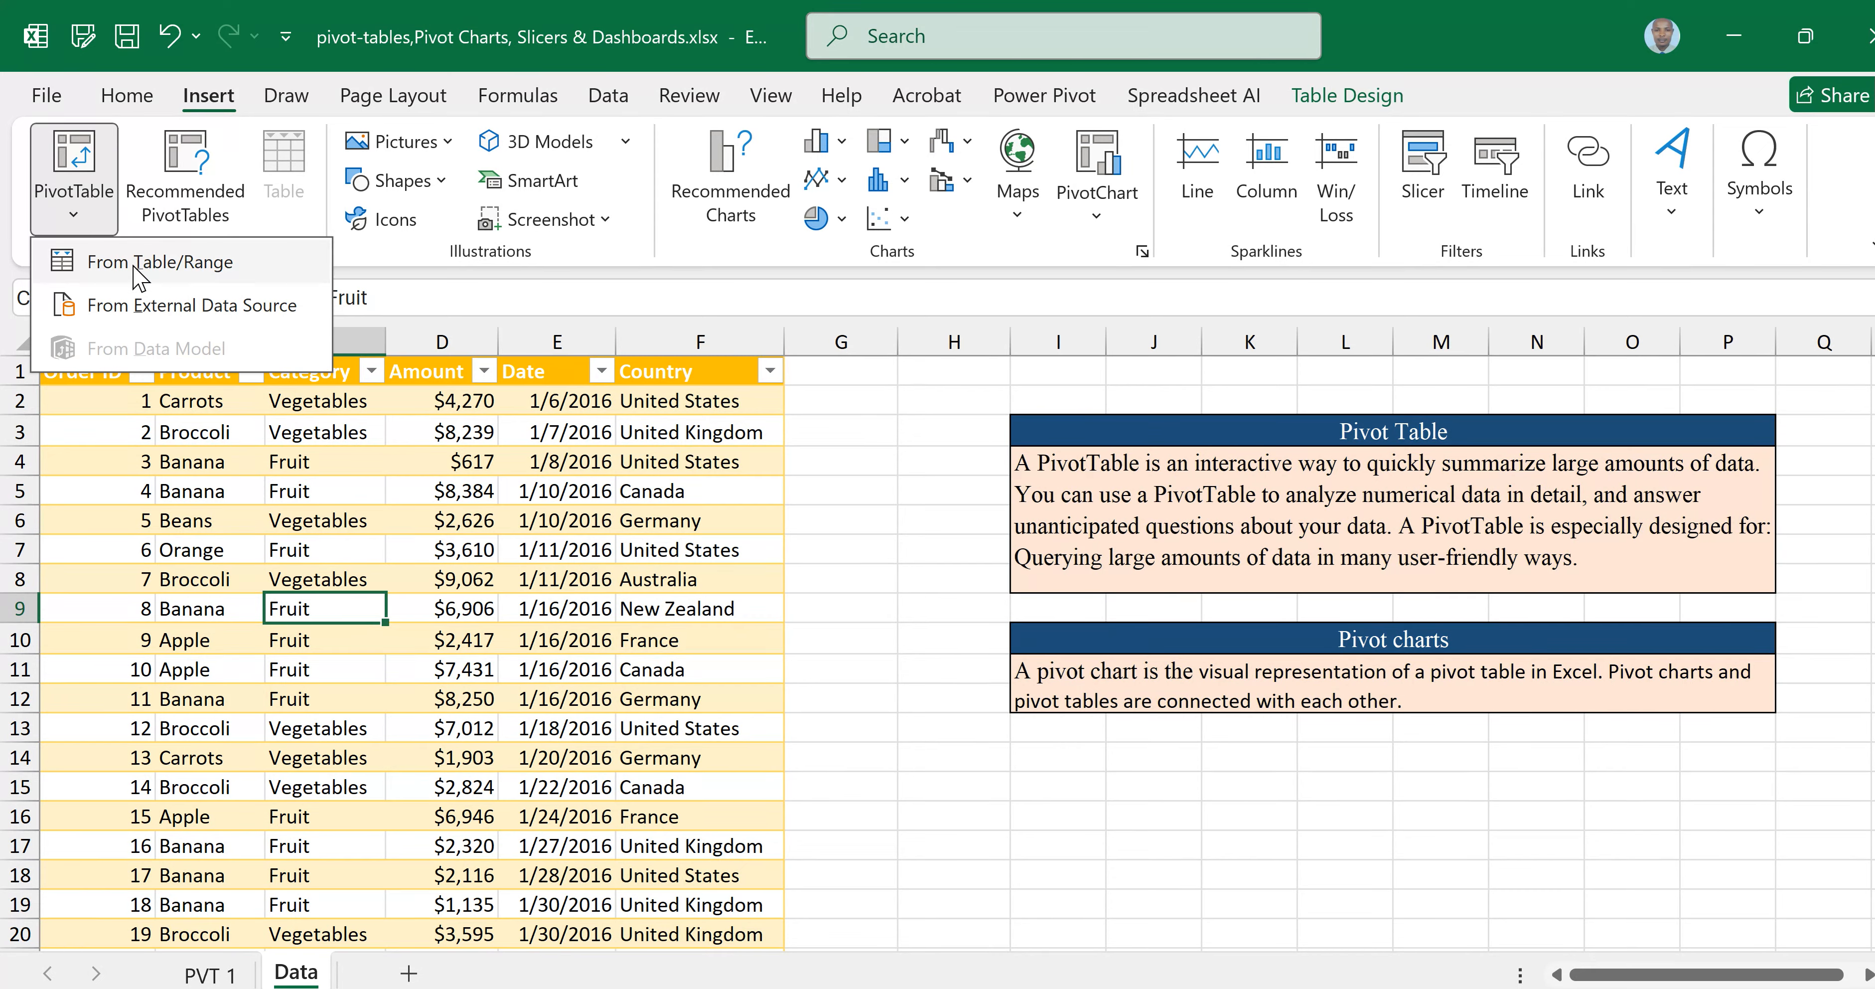
{"action": "left_click", "coordinate": [168, 264]}
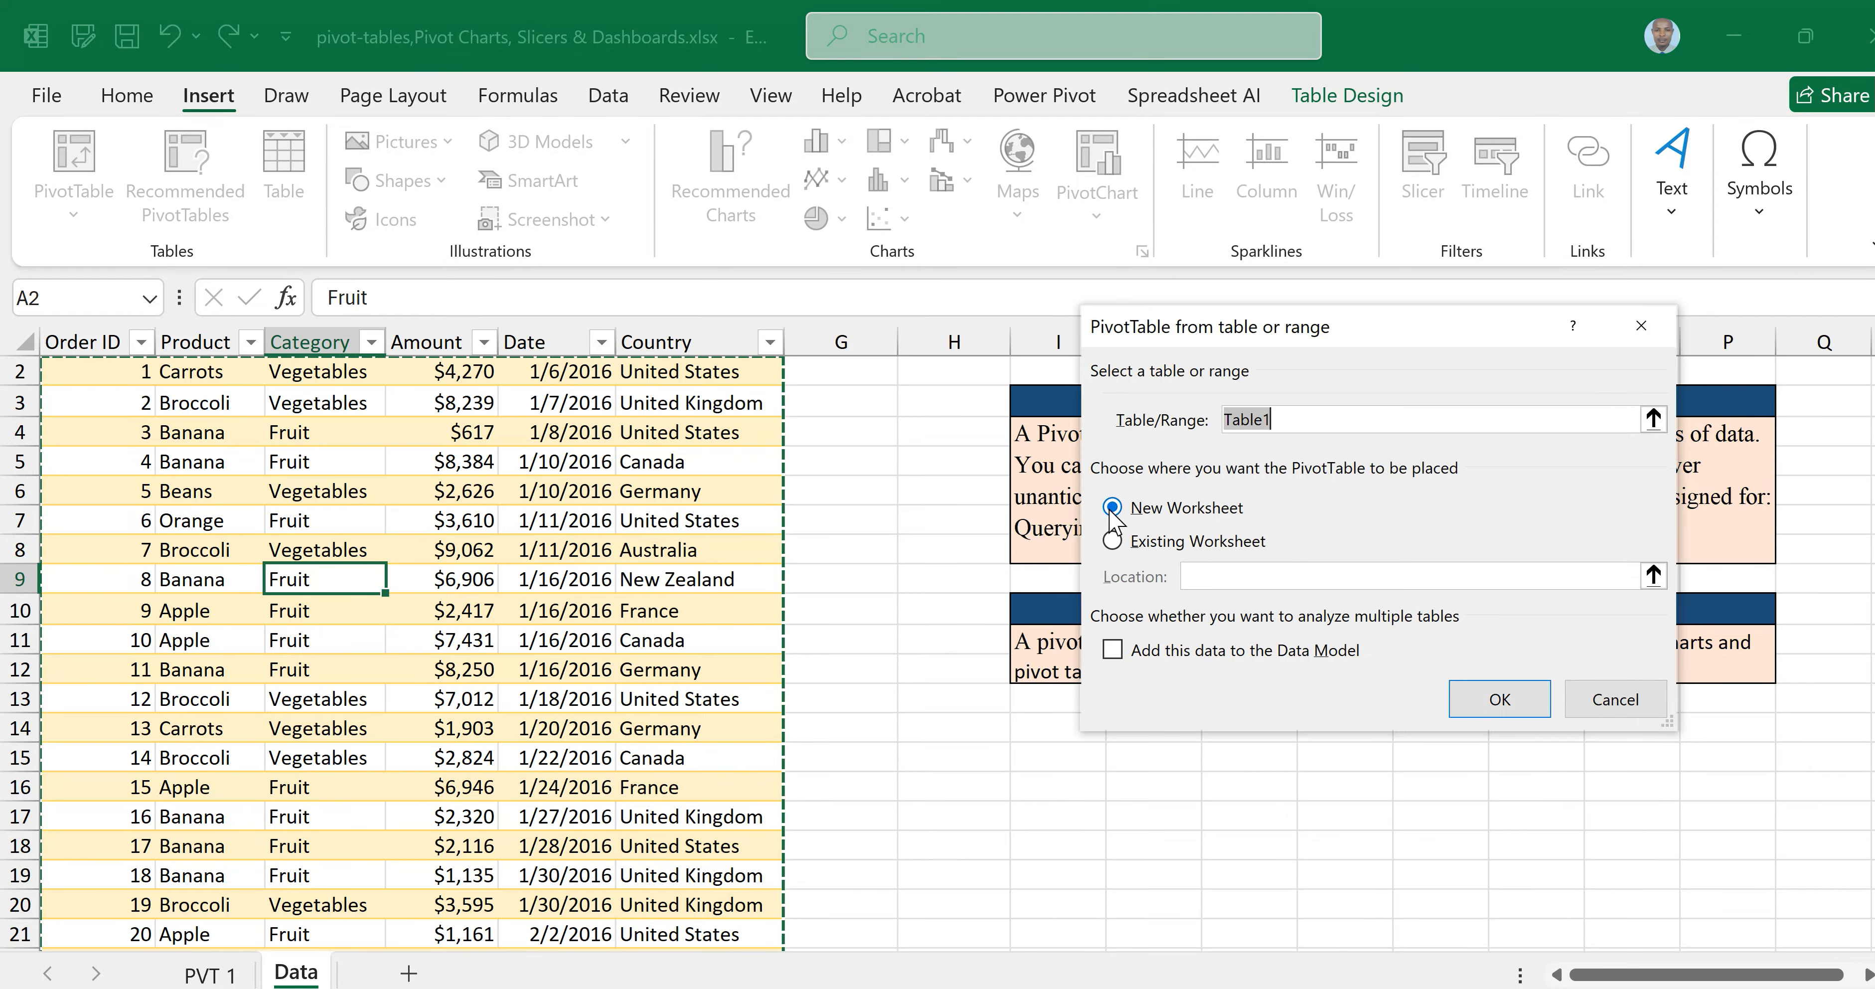
{"action": "left_click", "coordinate": [1501, 699]}
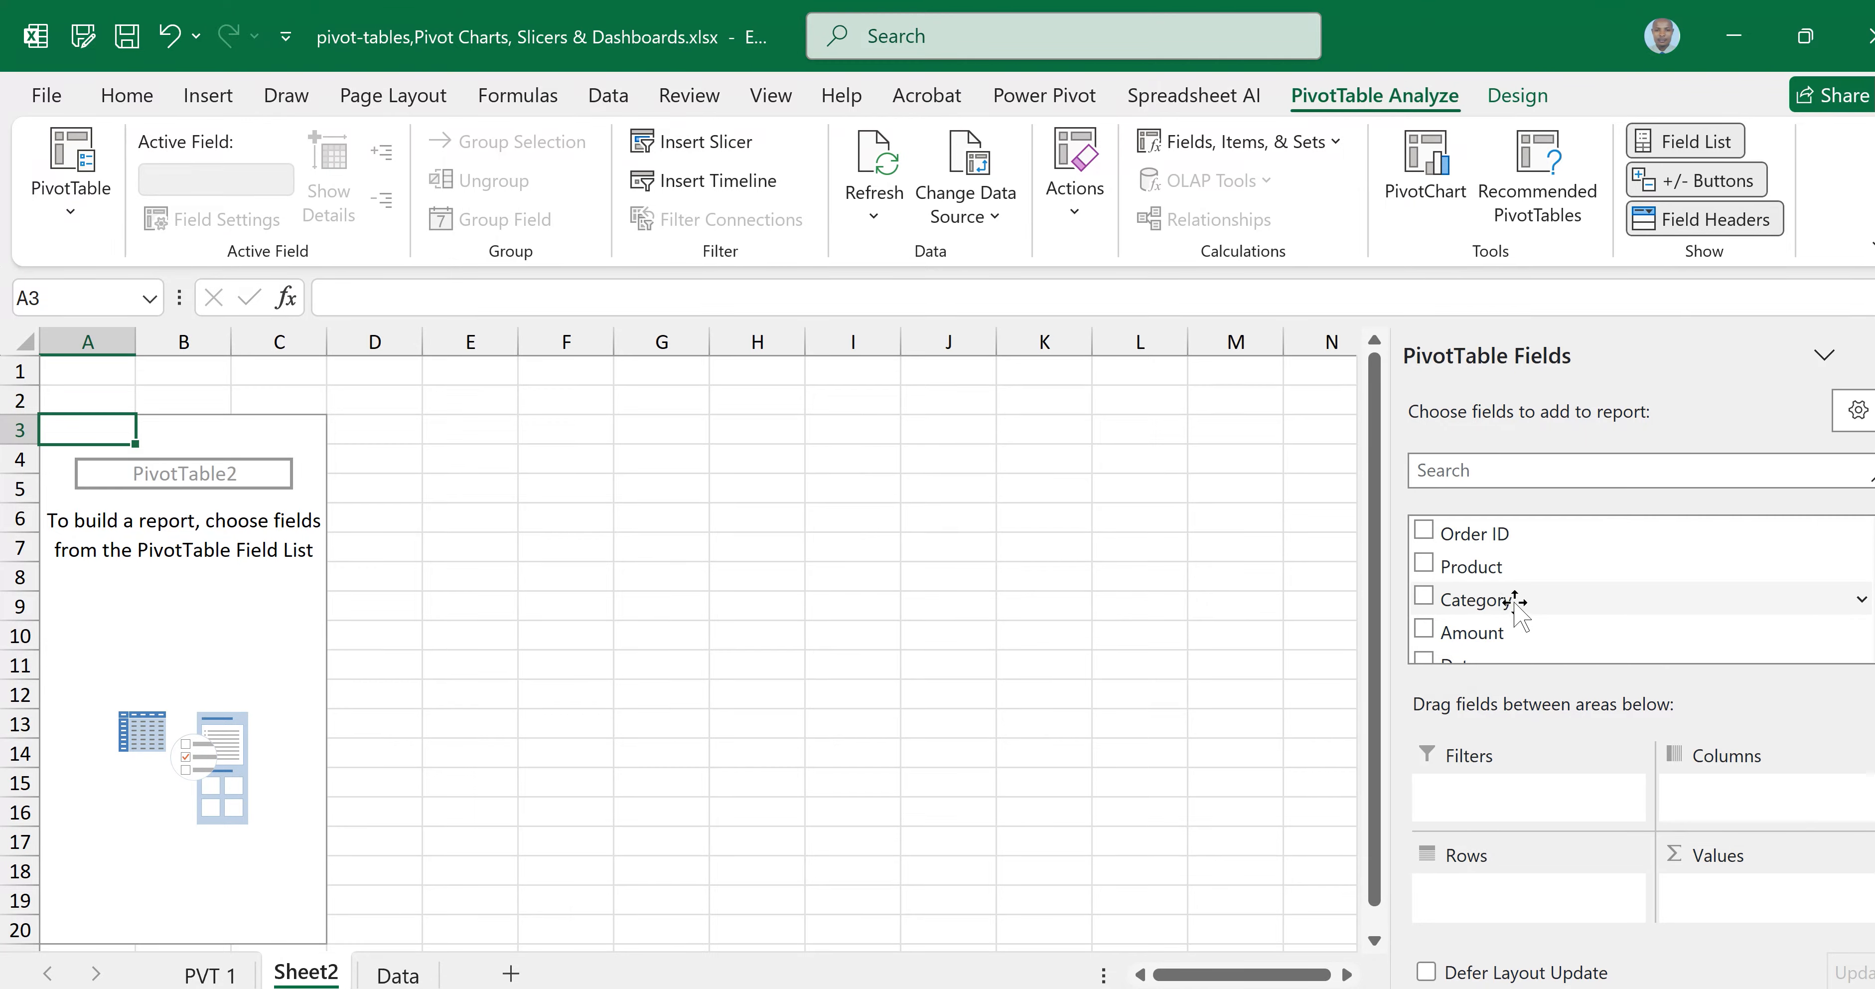
Add Category as the new pivot table's report filter and Product as its row field
{"action": "left_click_drag", "start_coordinate": [1517, 604], "coordinate": [1513, 798]}
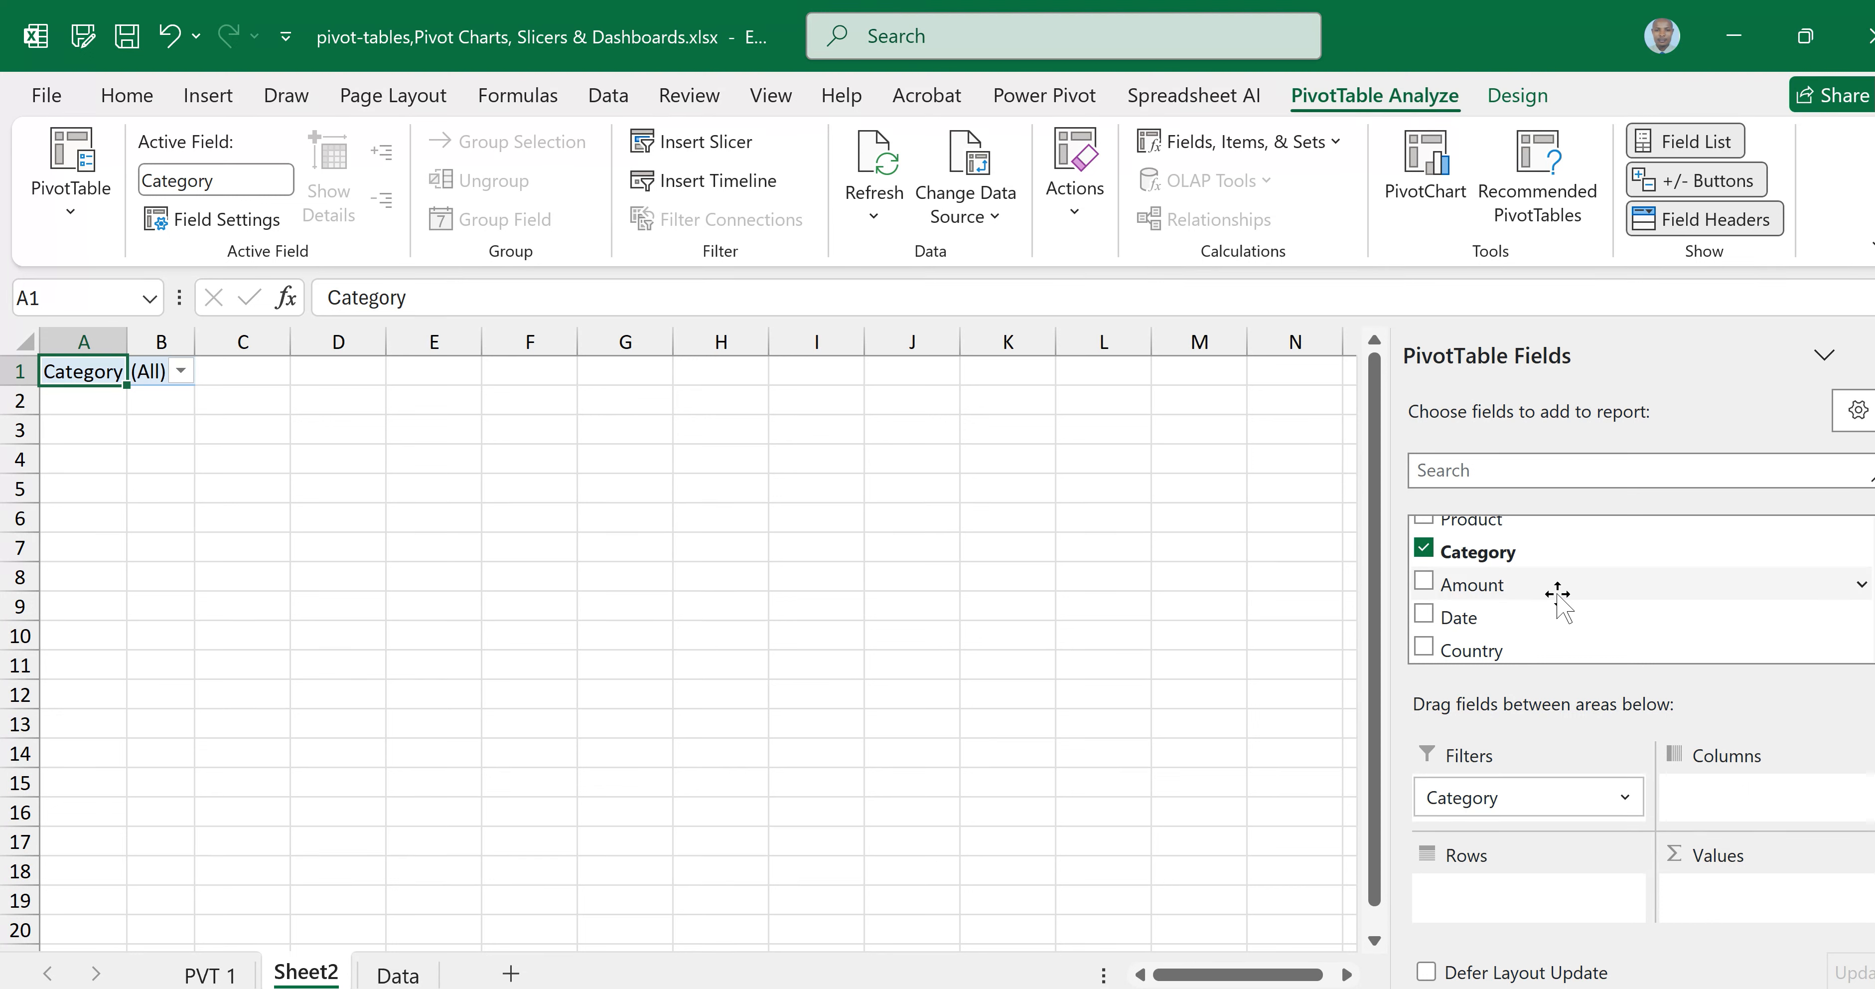
{"action": "scroll", "coordinate": [1558, 593], "scroll_direction": "up", "scroll_amount": 1}
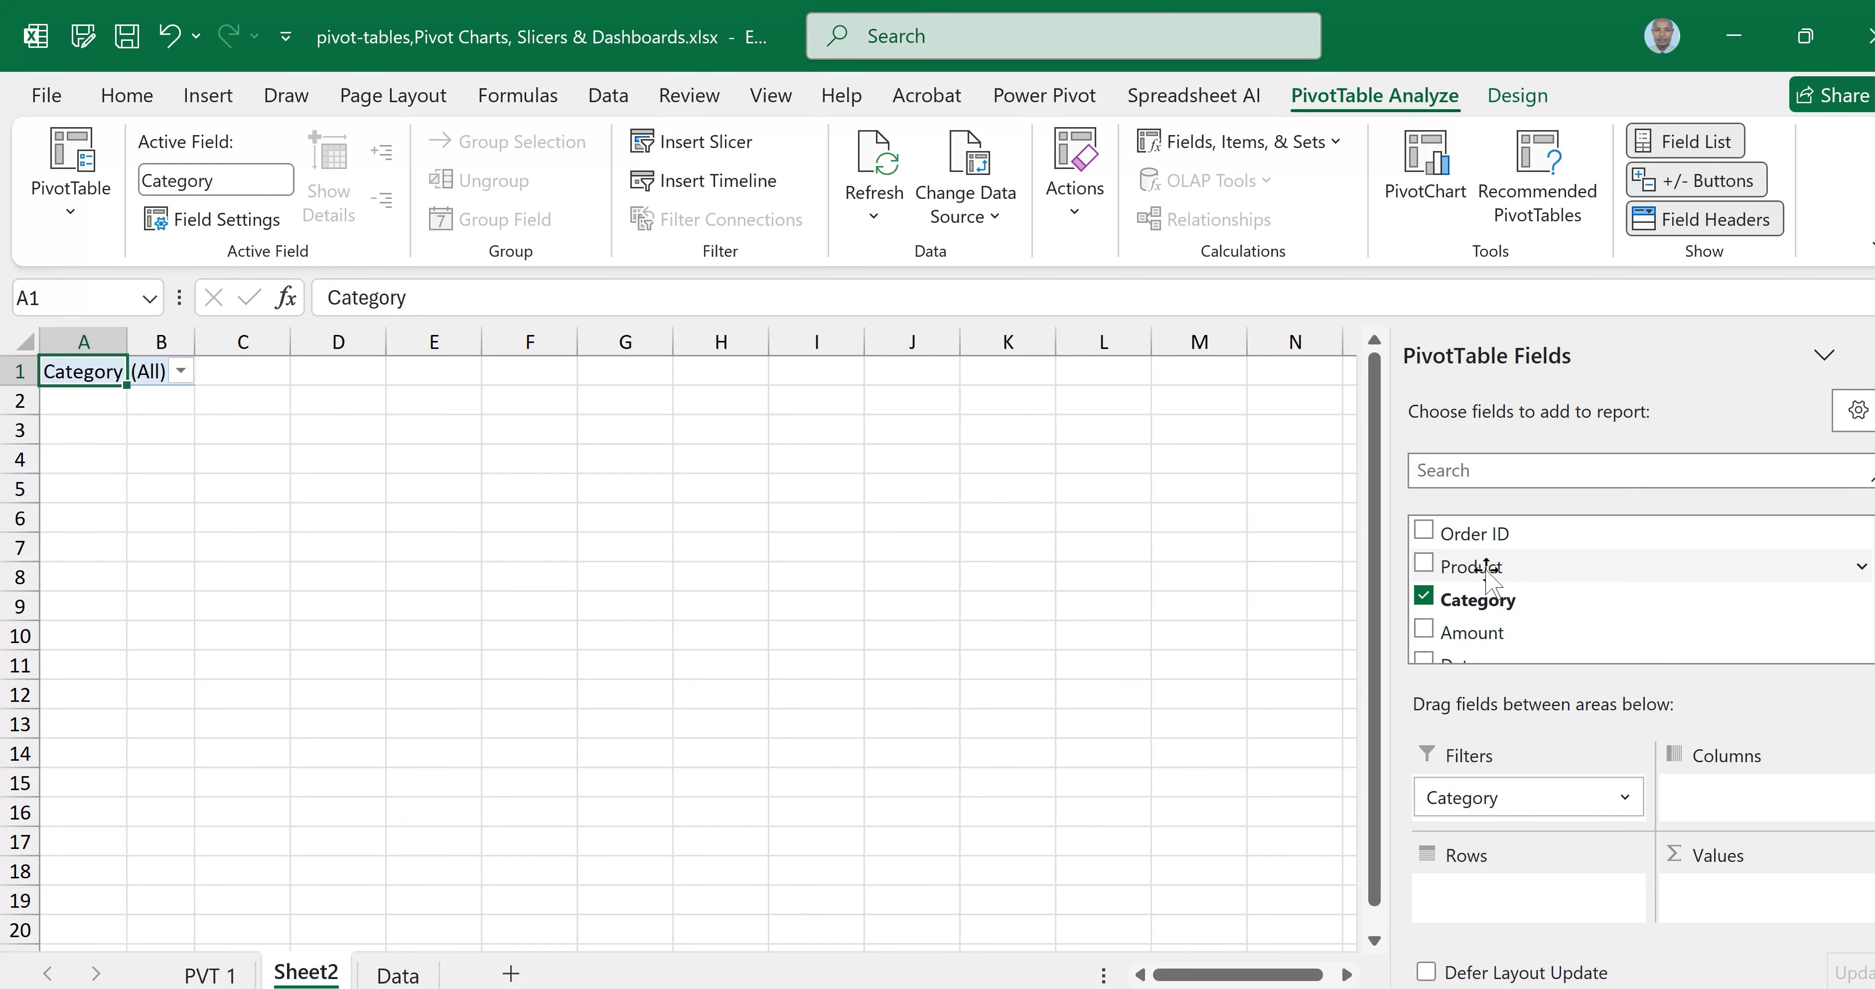
{"action": "left_click_drag", "start_coordinate": [1486, 568], "coordinate": [1495, 901]}
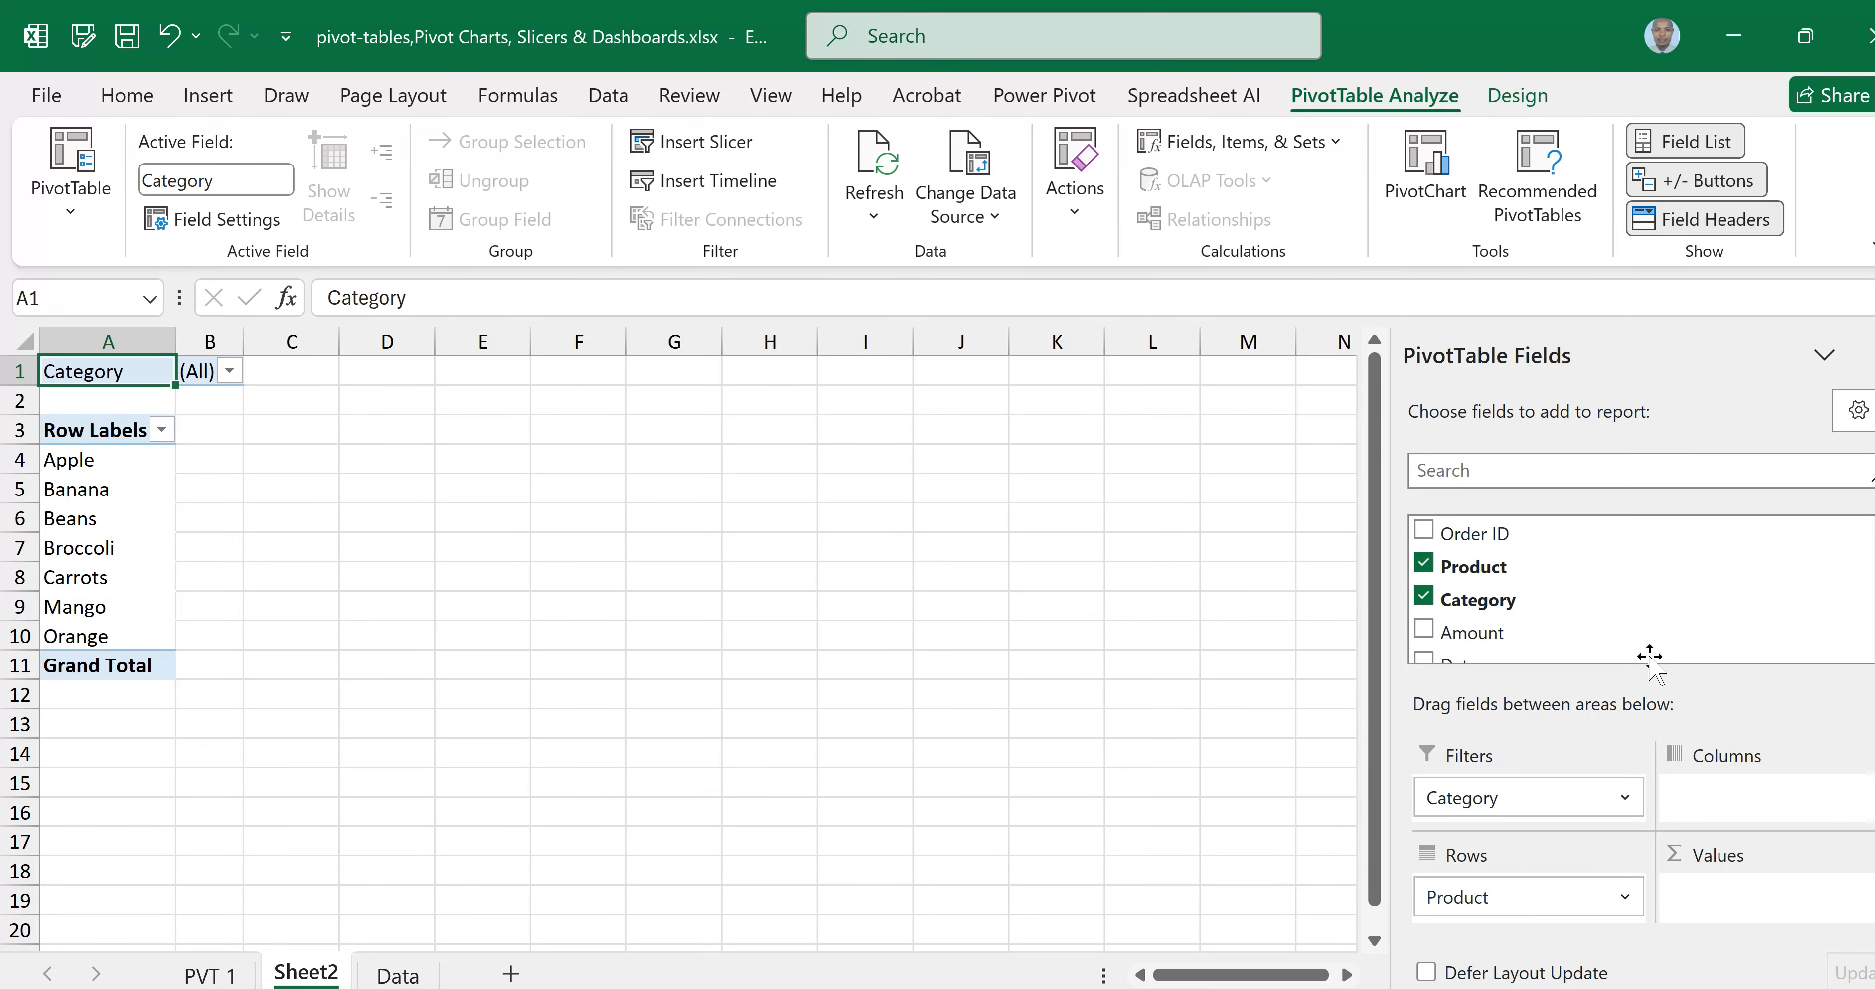
Add Country as the pivot table's column field and Amount as its summed value field
{"action": "scroll", "coordinate": [1638, 590], "scroll_direction": "down", "scroll_amount": 2}
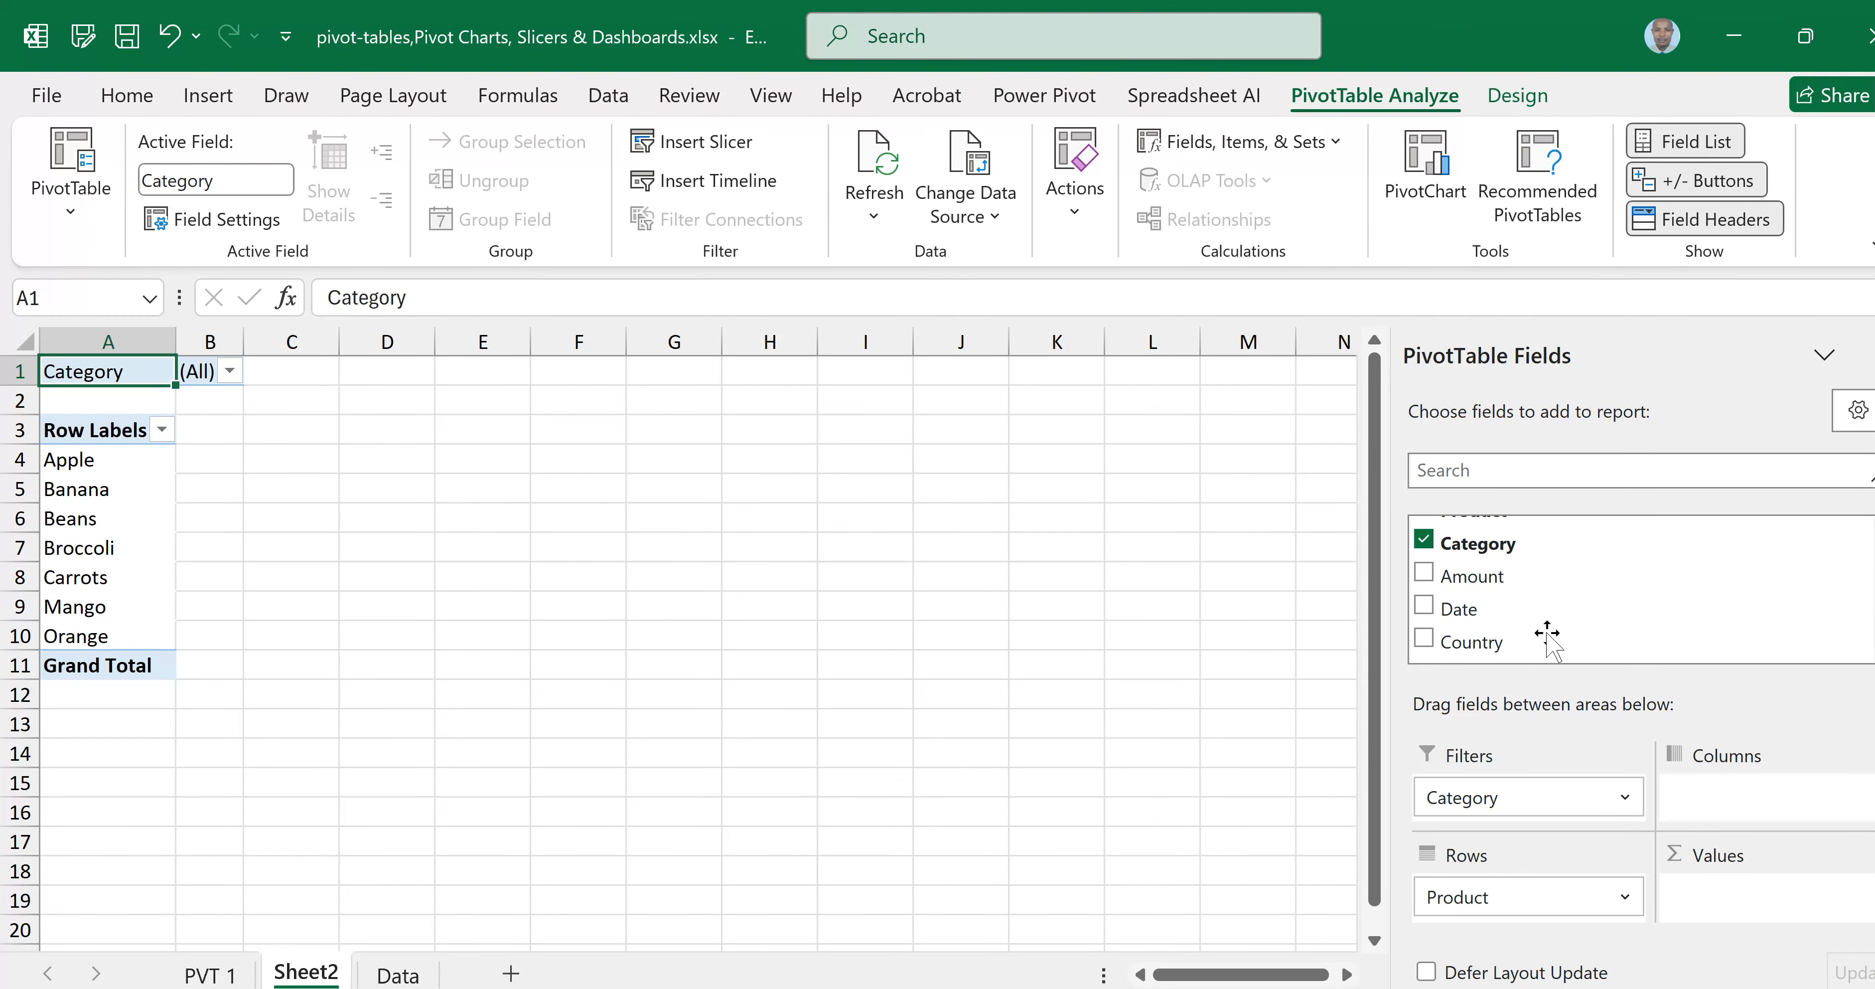
{"action": "left_click_drag", "start_coordinate": [1496, 641], "coordinate": [1746, 795]}
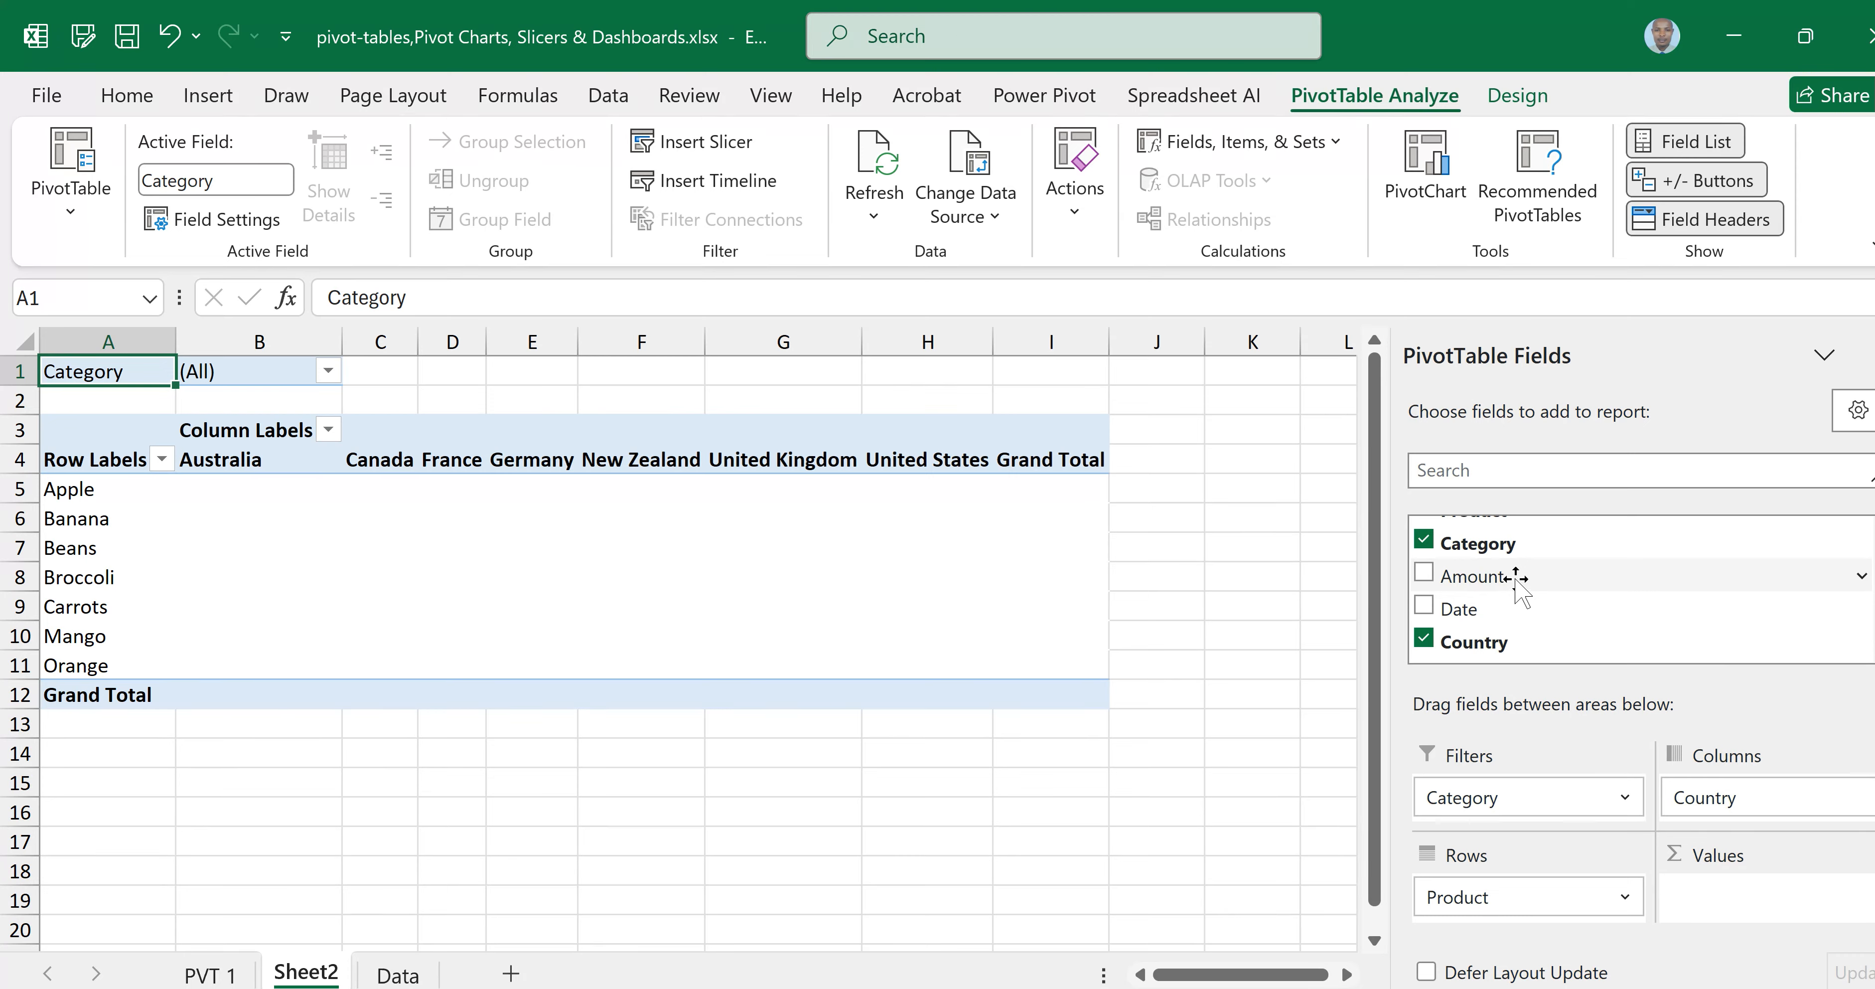
{"action": "left_click_drag", "start_coordinate": [1518, 581], "coordinate": [1734, 894]}
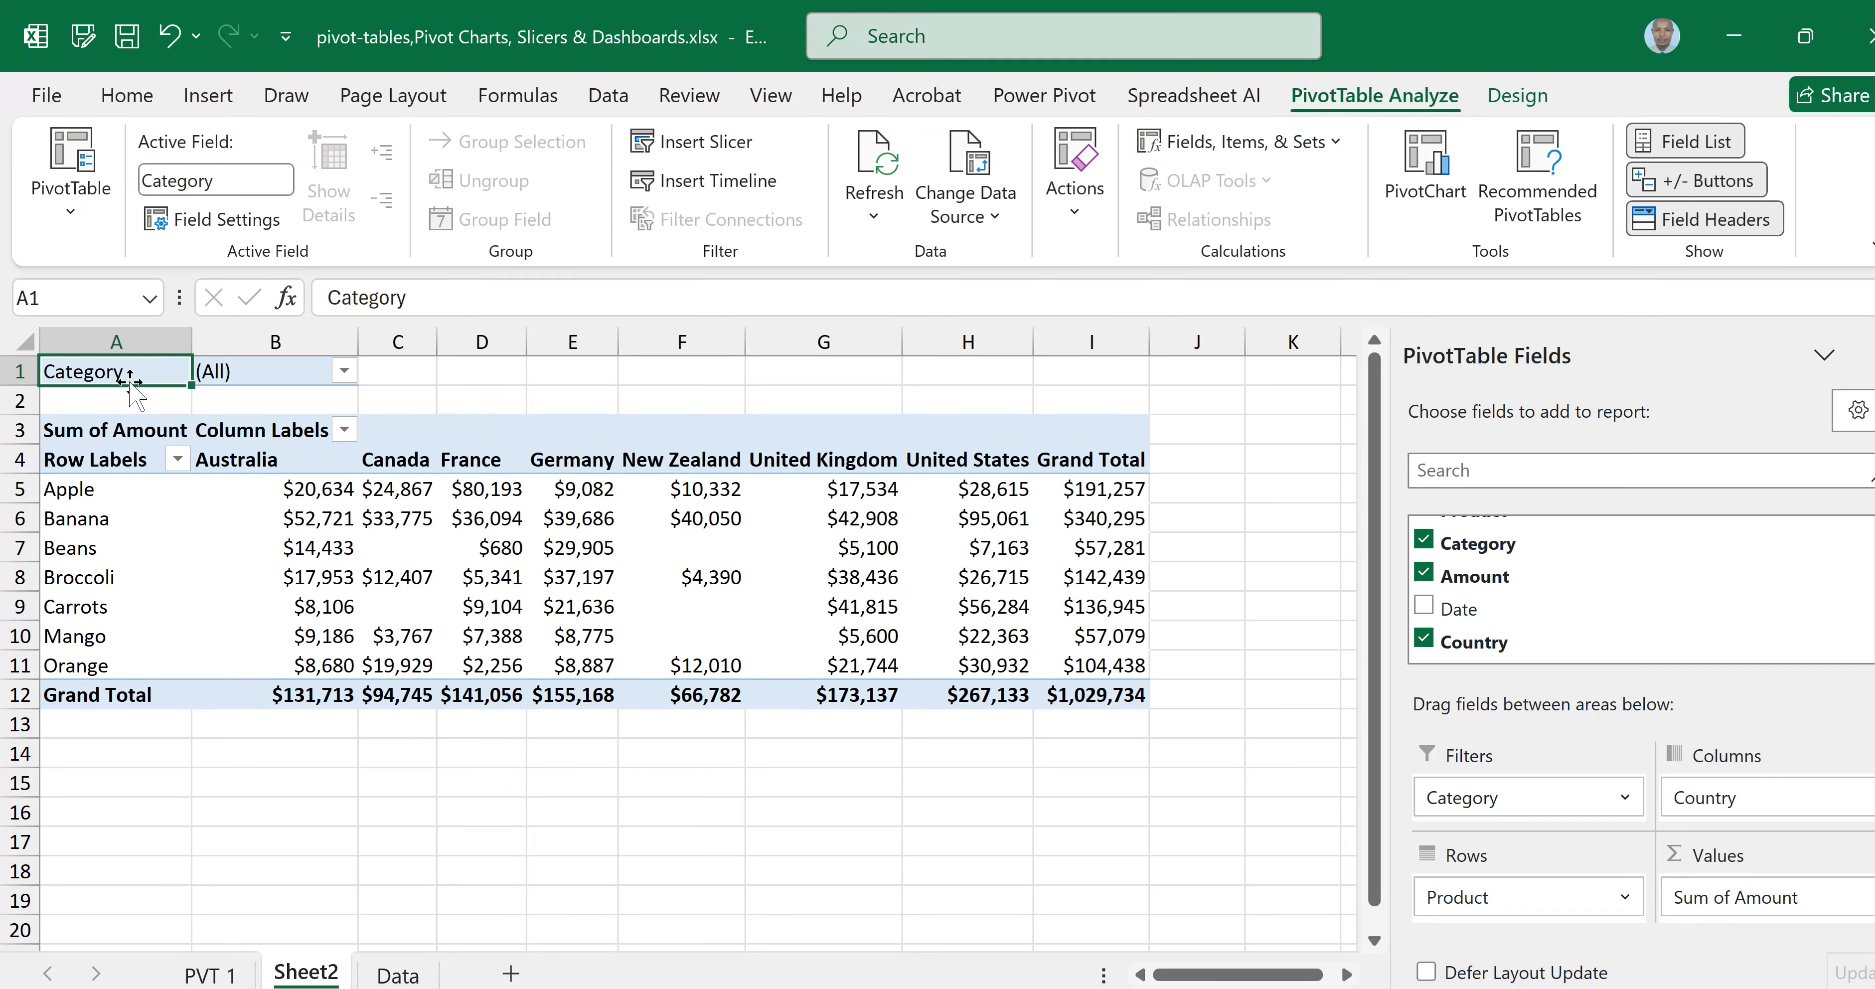
Allow multiple items in the Category report filter and exclude Vegetables to show only Fruit
{"action": "left_click", "coordinate": [338, 372]}
{"action": "left_click", "coordinate": [341, 373]}
{"action": "left_click", "coordinate": [343, 372]}
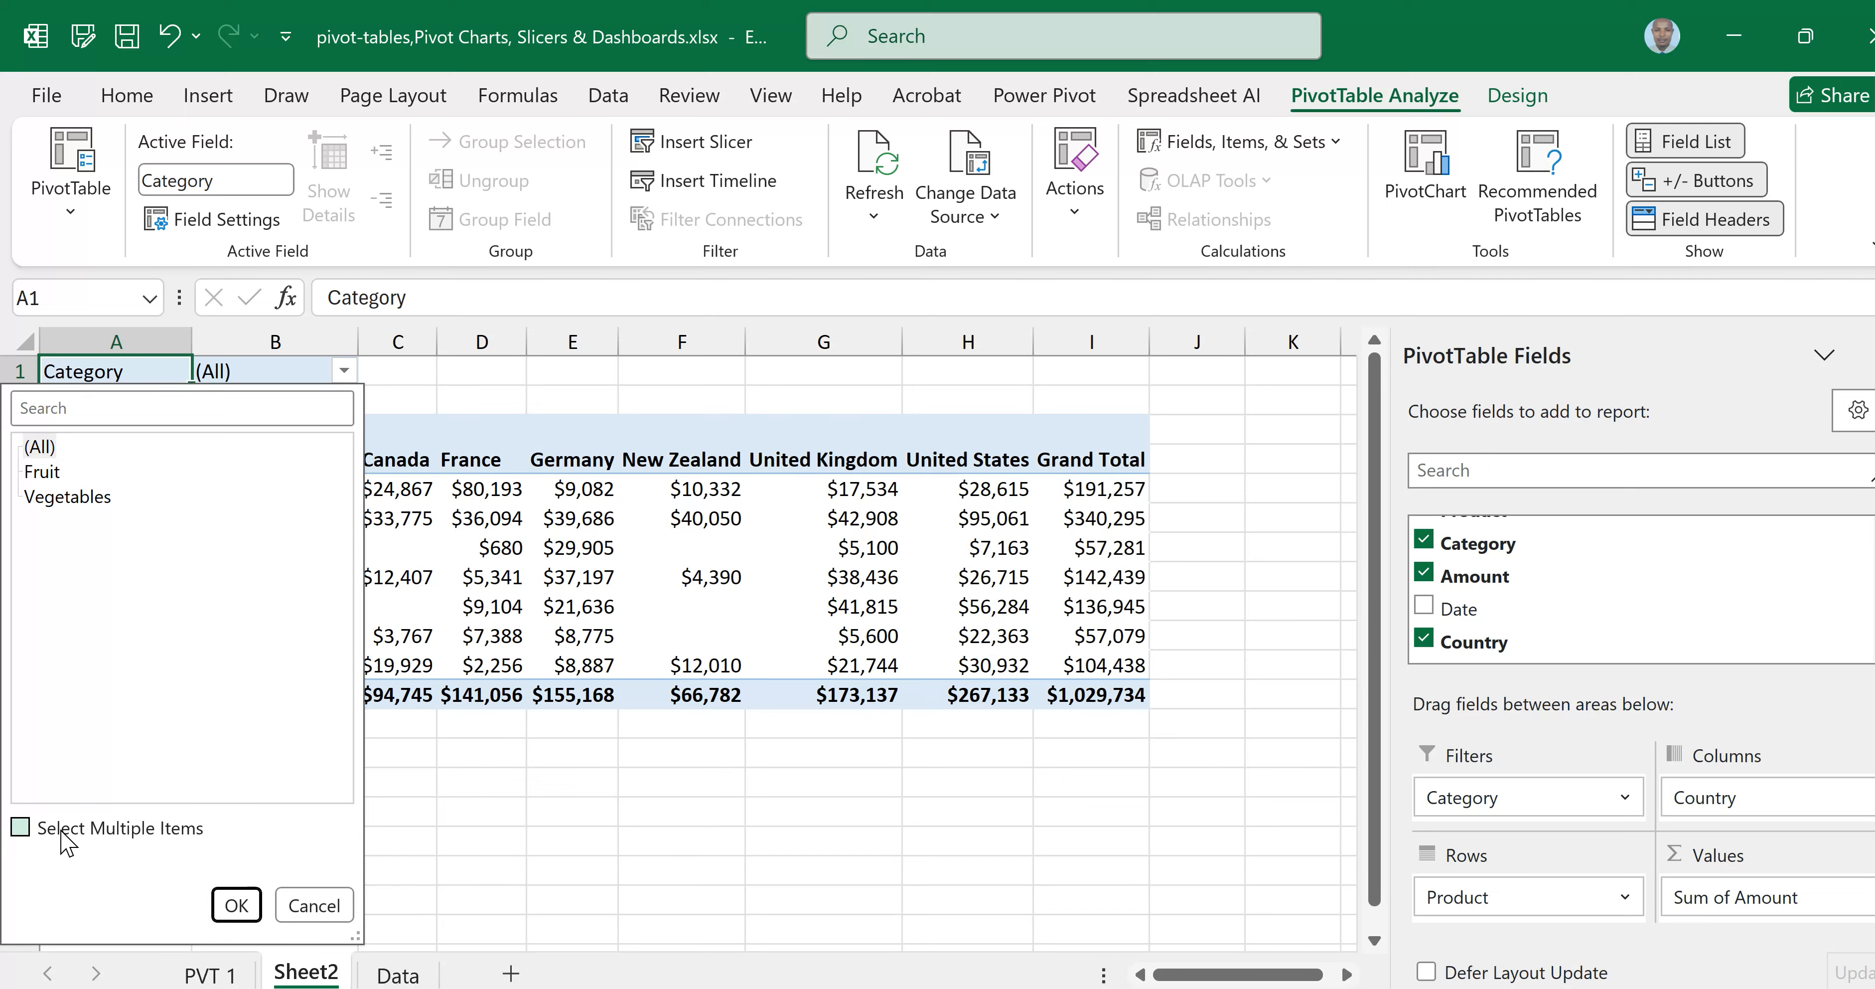
{"action": "left_click", "coordinate": [20, 828]}
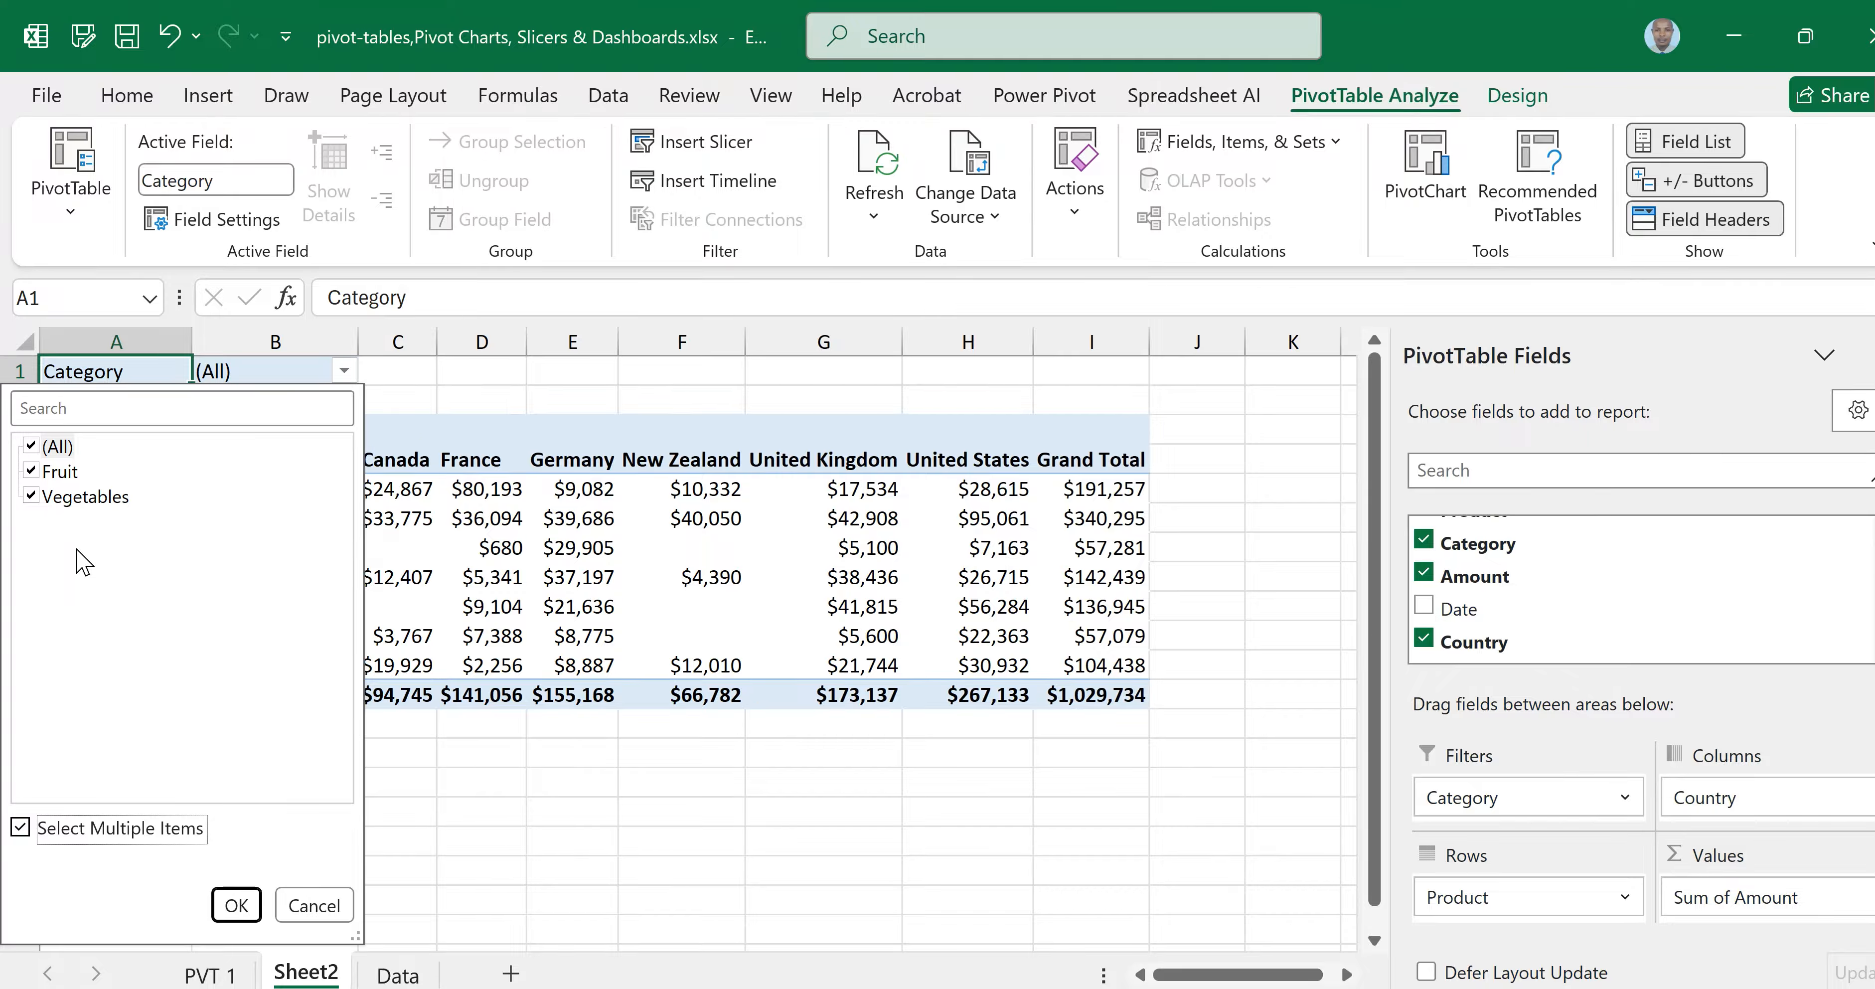
{"action": "left_click", "coordinate": [33, 498]}
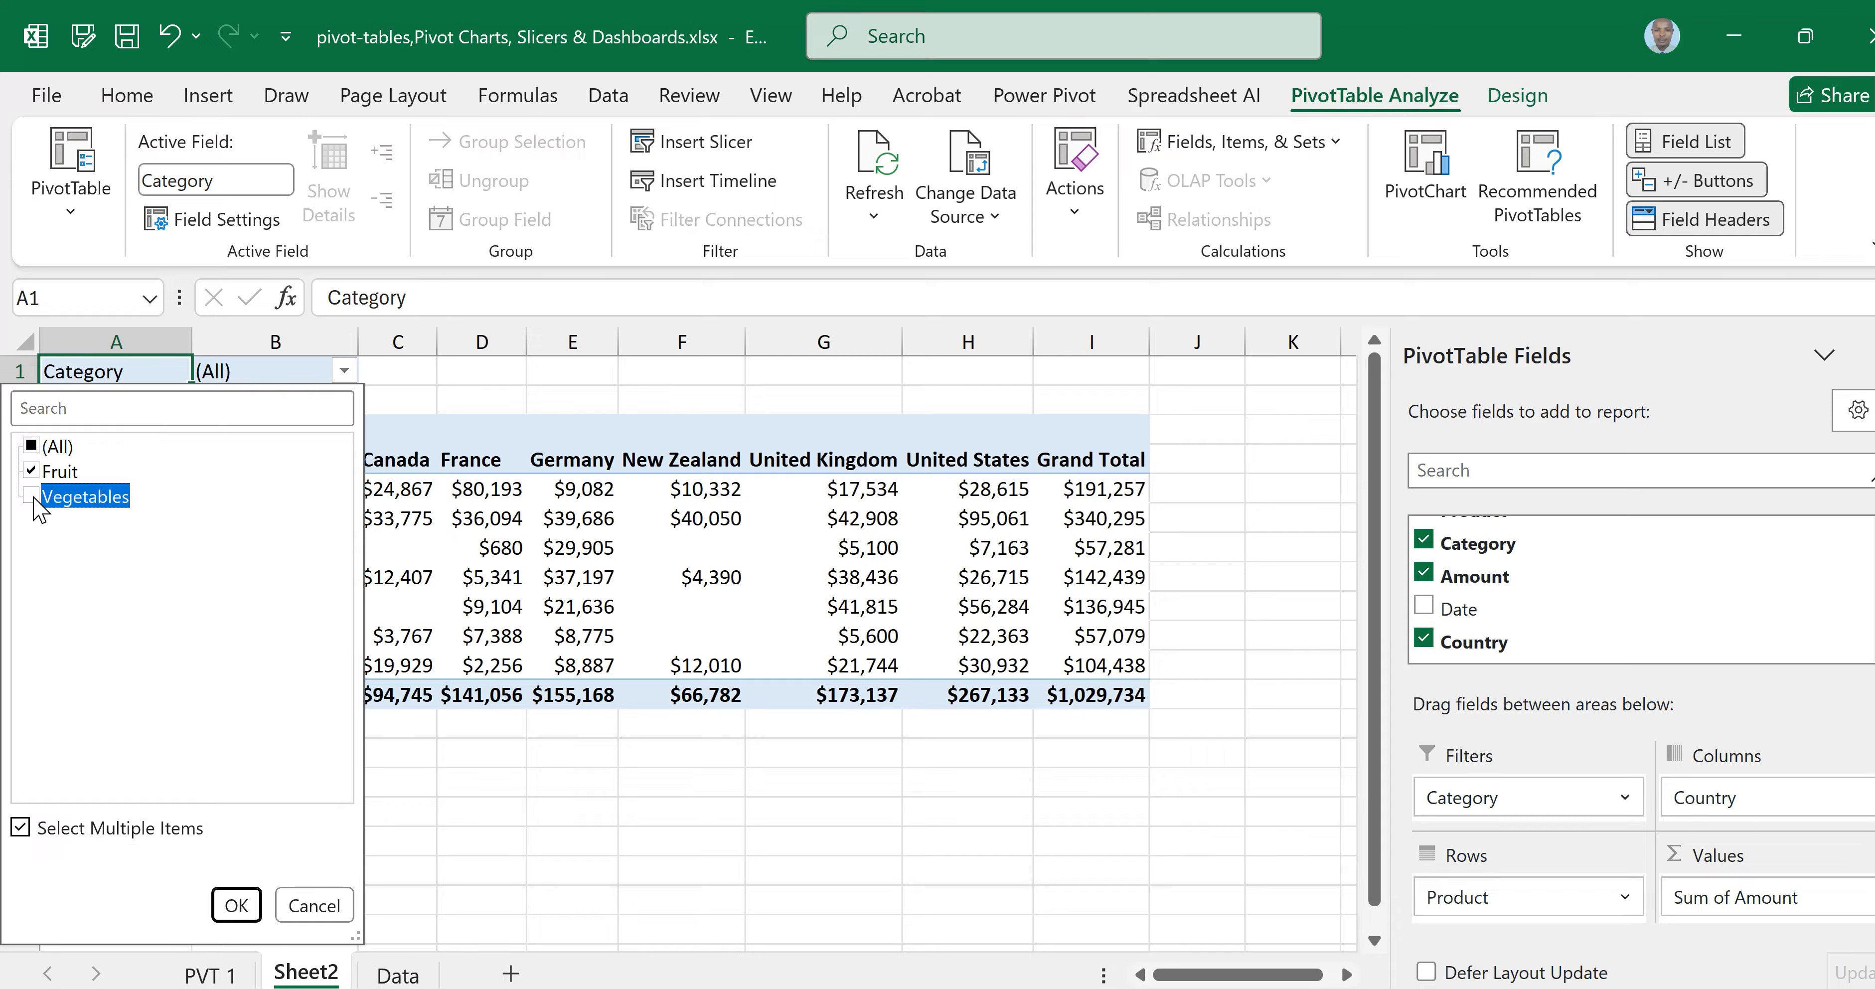
{"action": "left_click", "coordinate": [237, 905]}
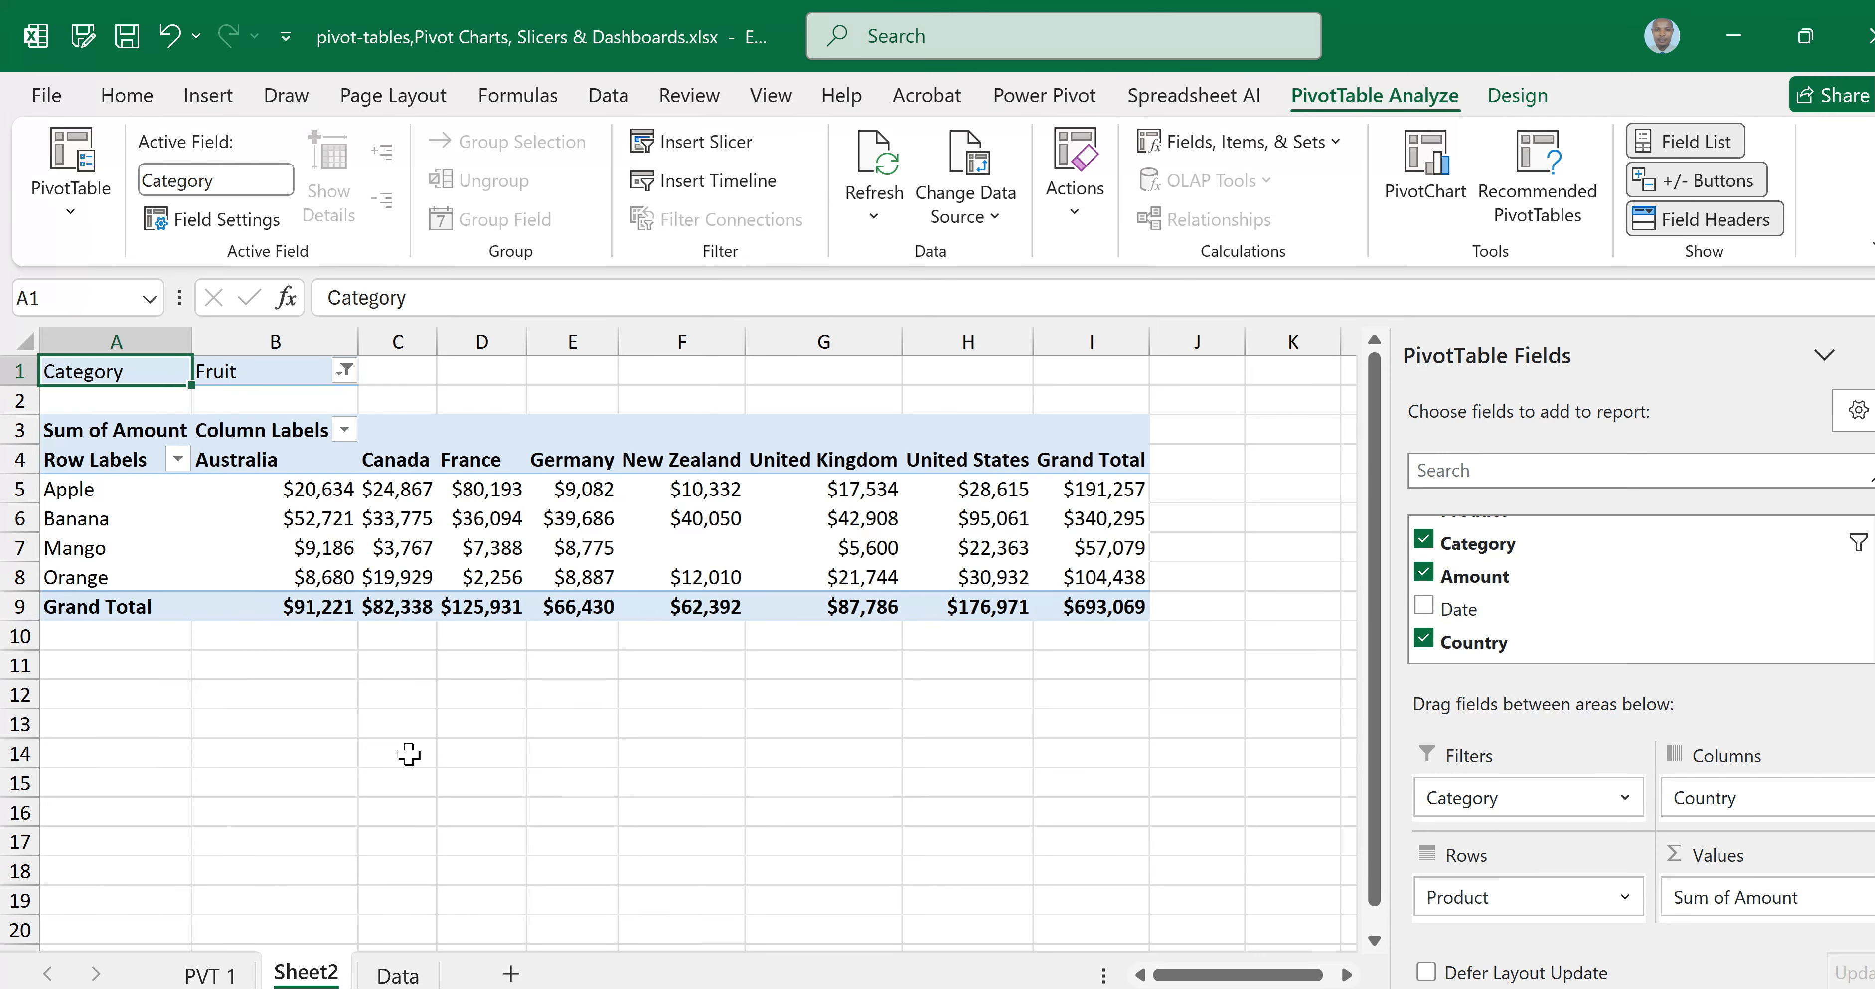
Switch the pivot table's Category filter from Fruit to Vegetables only
{"action": "left_click", "coordinate": [343, 371]}
{"action": "left_click", "coordinate": [46, 475]}
{"action": "left_click", "coordinate": [33, 499]}
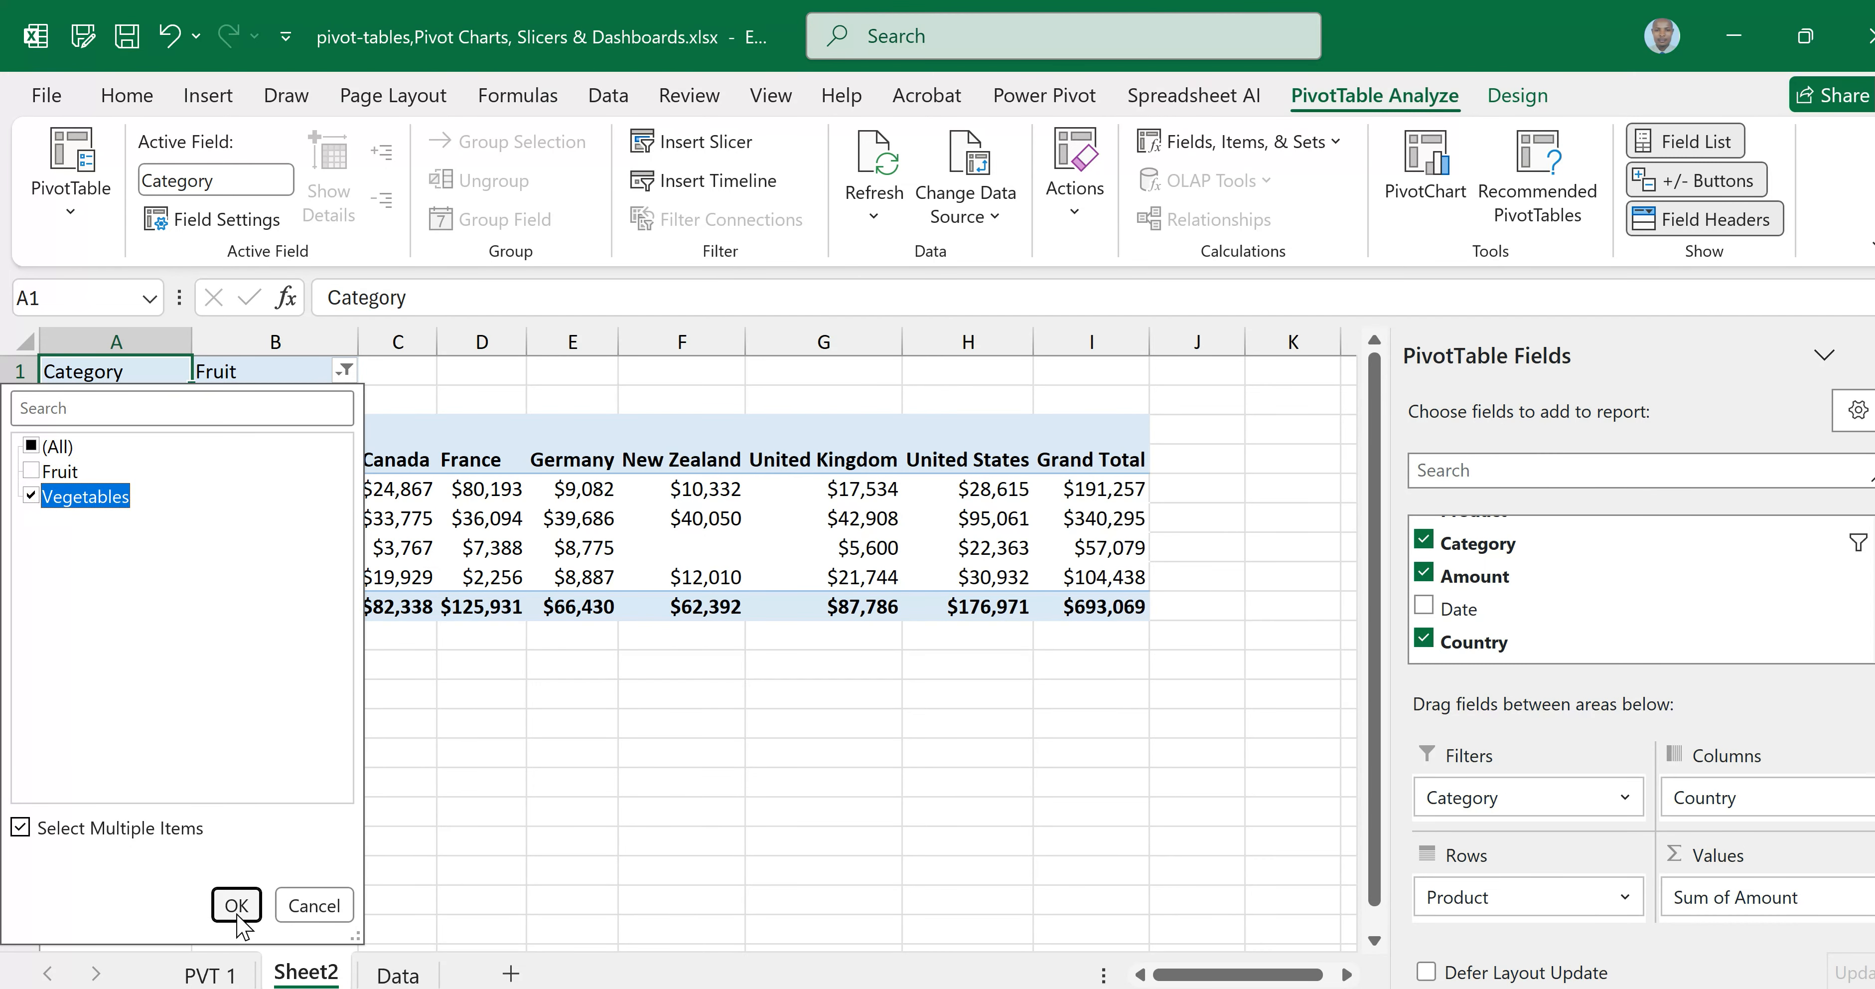
{"action": "left_click", "coordinate": [236, 903]}
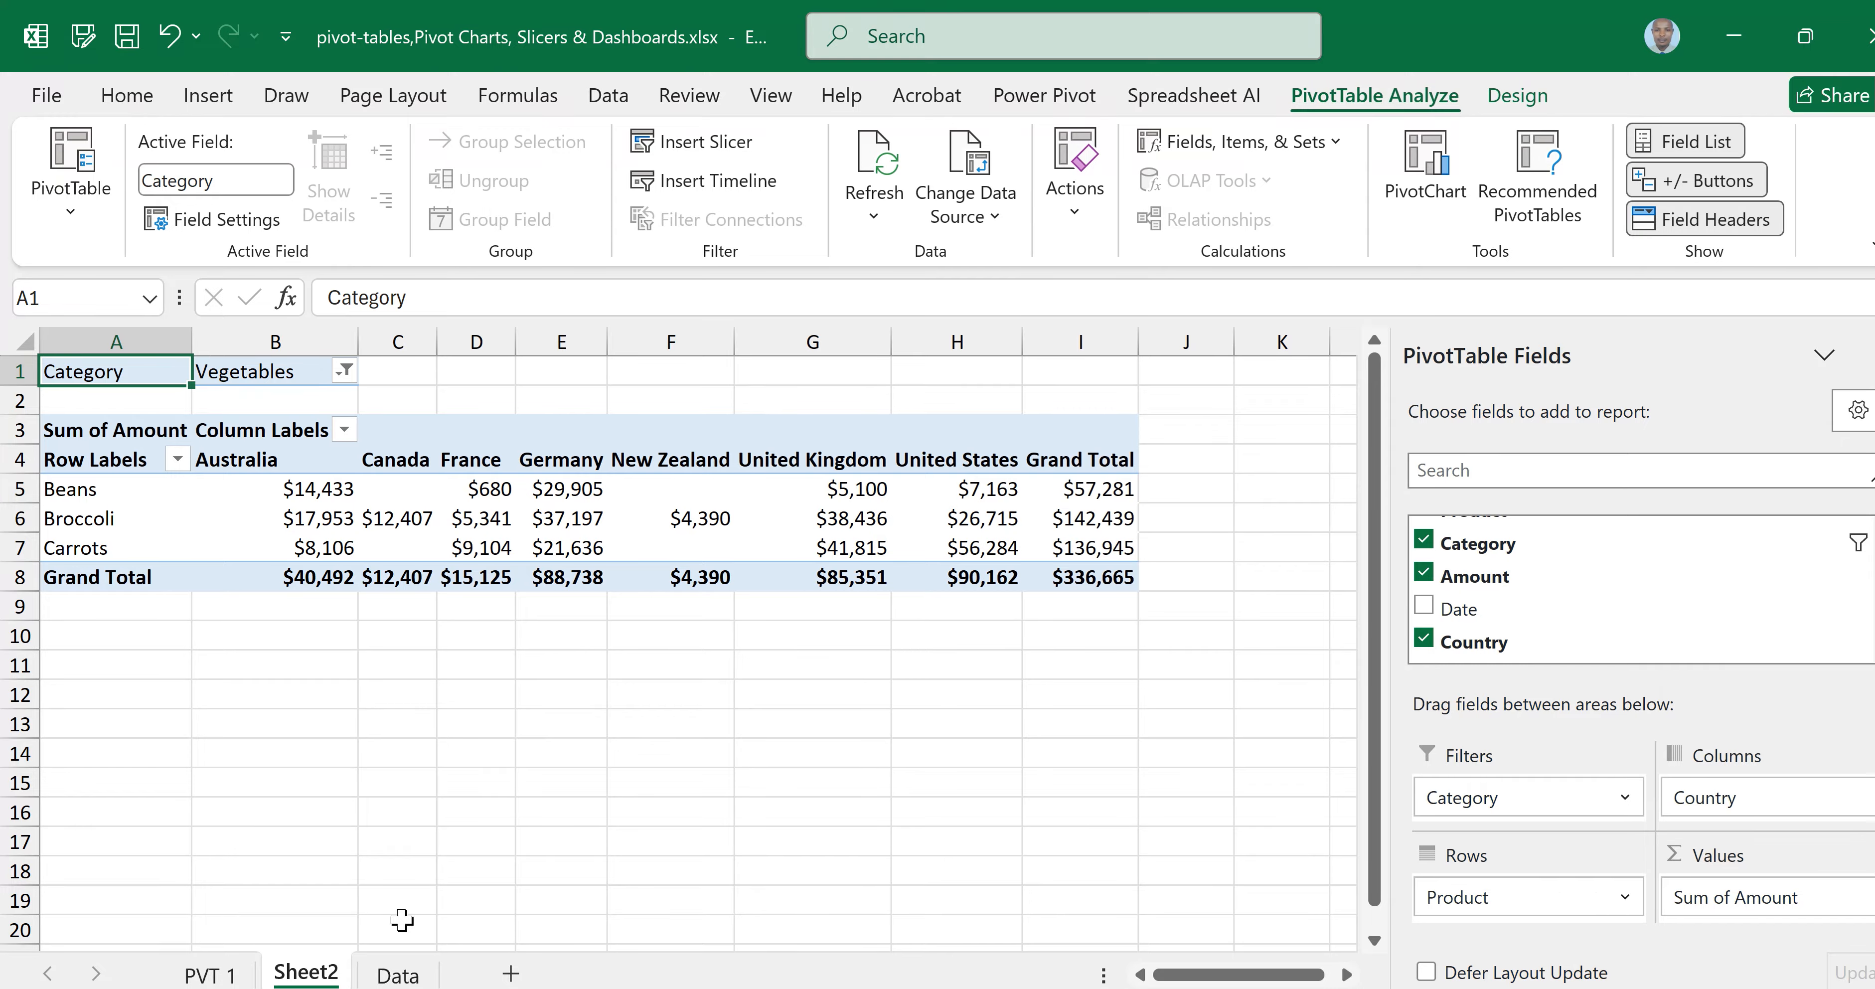
Reset the pivot table's Category filter to include all categories
{"action": "left_click", "coordinate": [345, 373]}
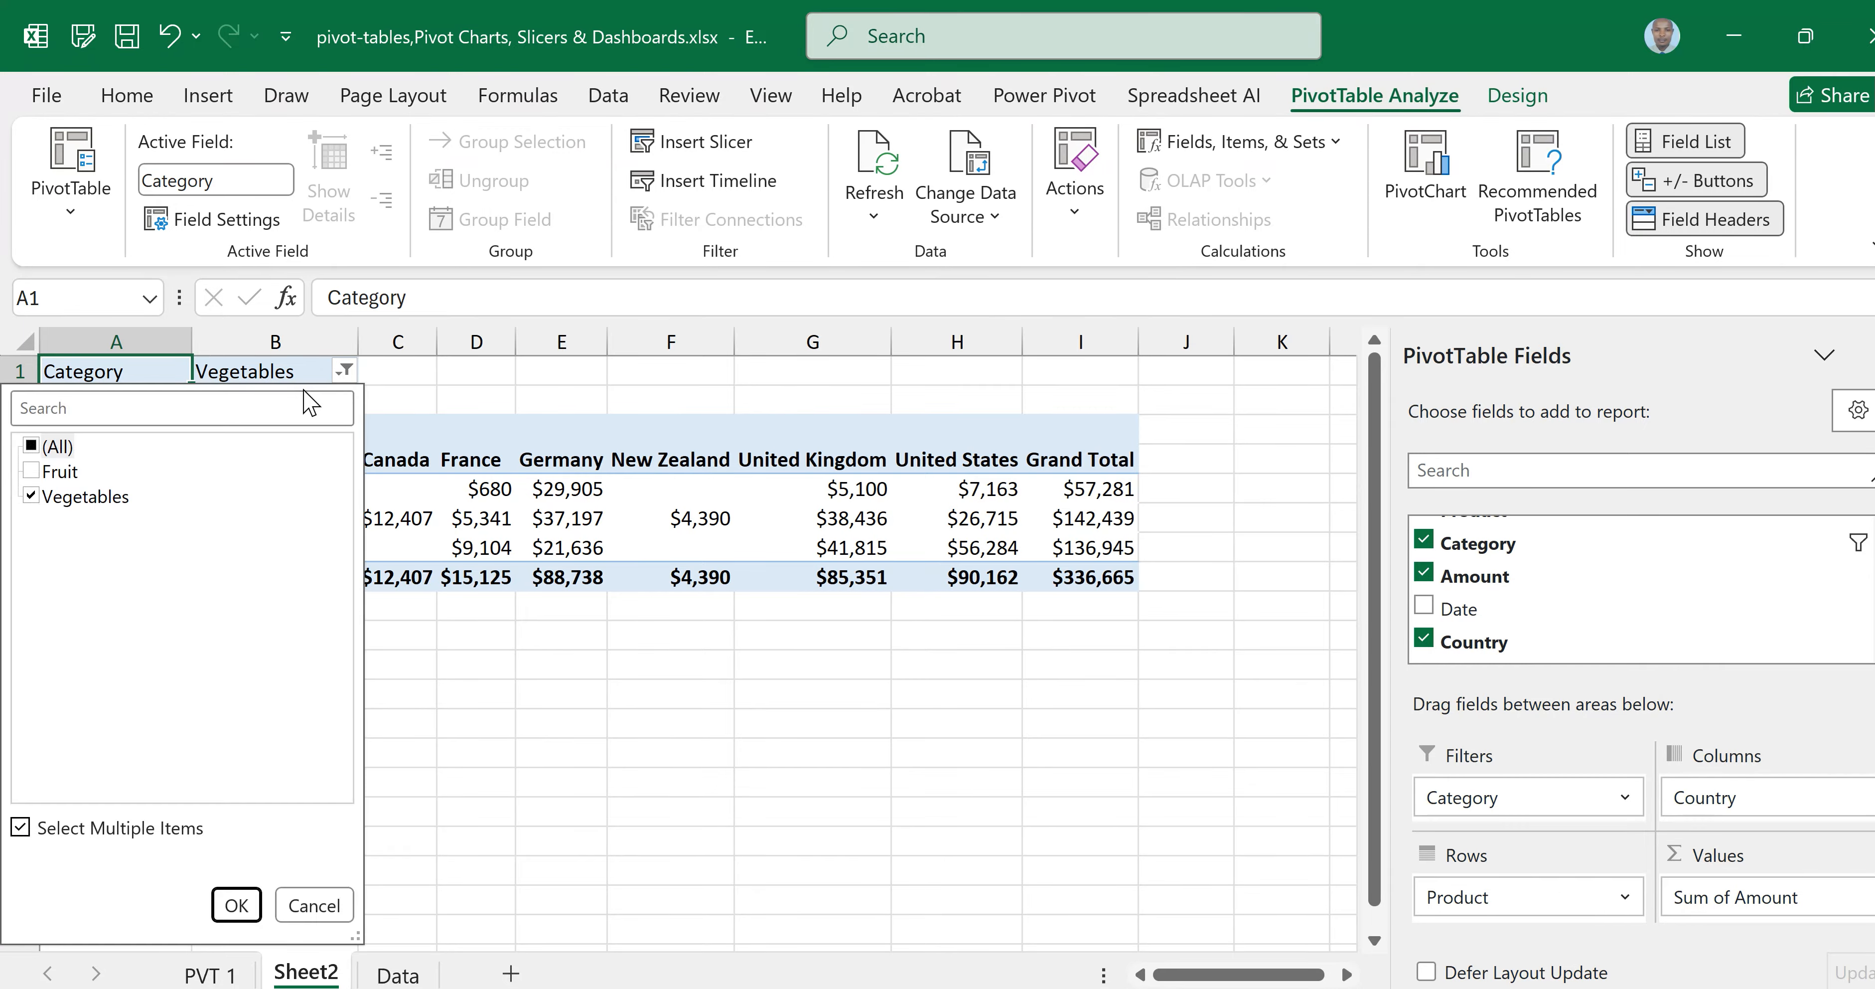
{"action": "left_click", "coordinate": [31, 447]}
{"action": "left_click", "coordinate": [246, 903]}
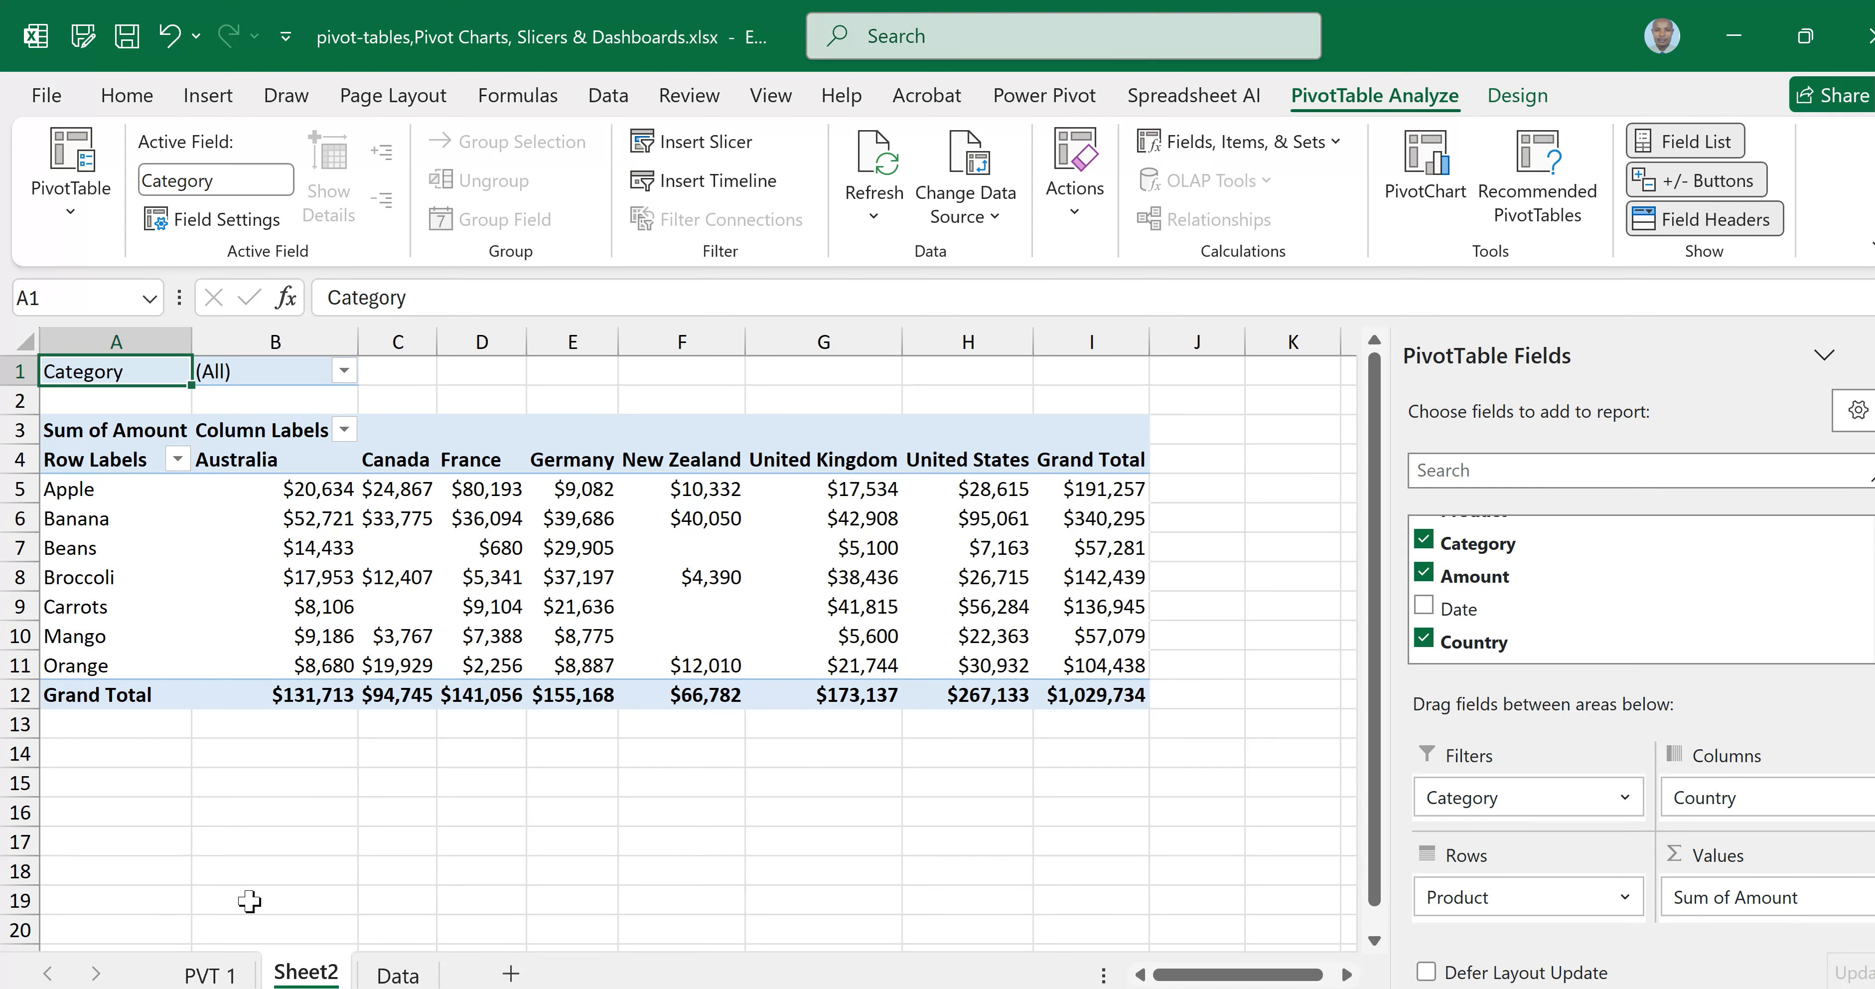
Rename the Sheet2 worksheet as PVT 2
{"action": "left_click", "coordinate": [316, 977]}
{"action": "right_click", "coordinate": [316, 976]}
{"action": "left_click", "coordinate": [411, 637]}
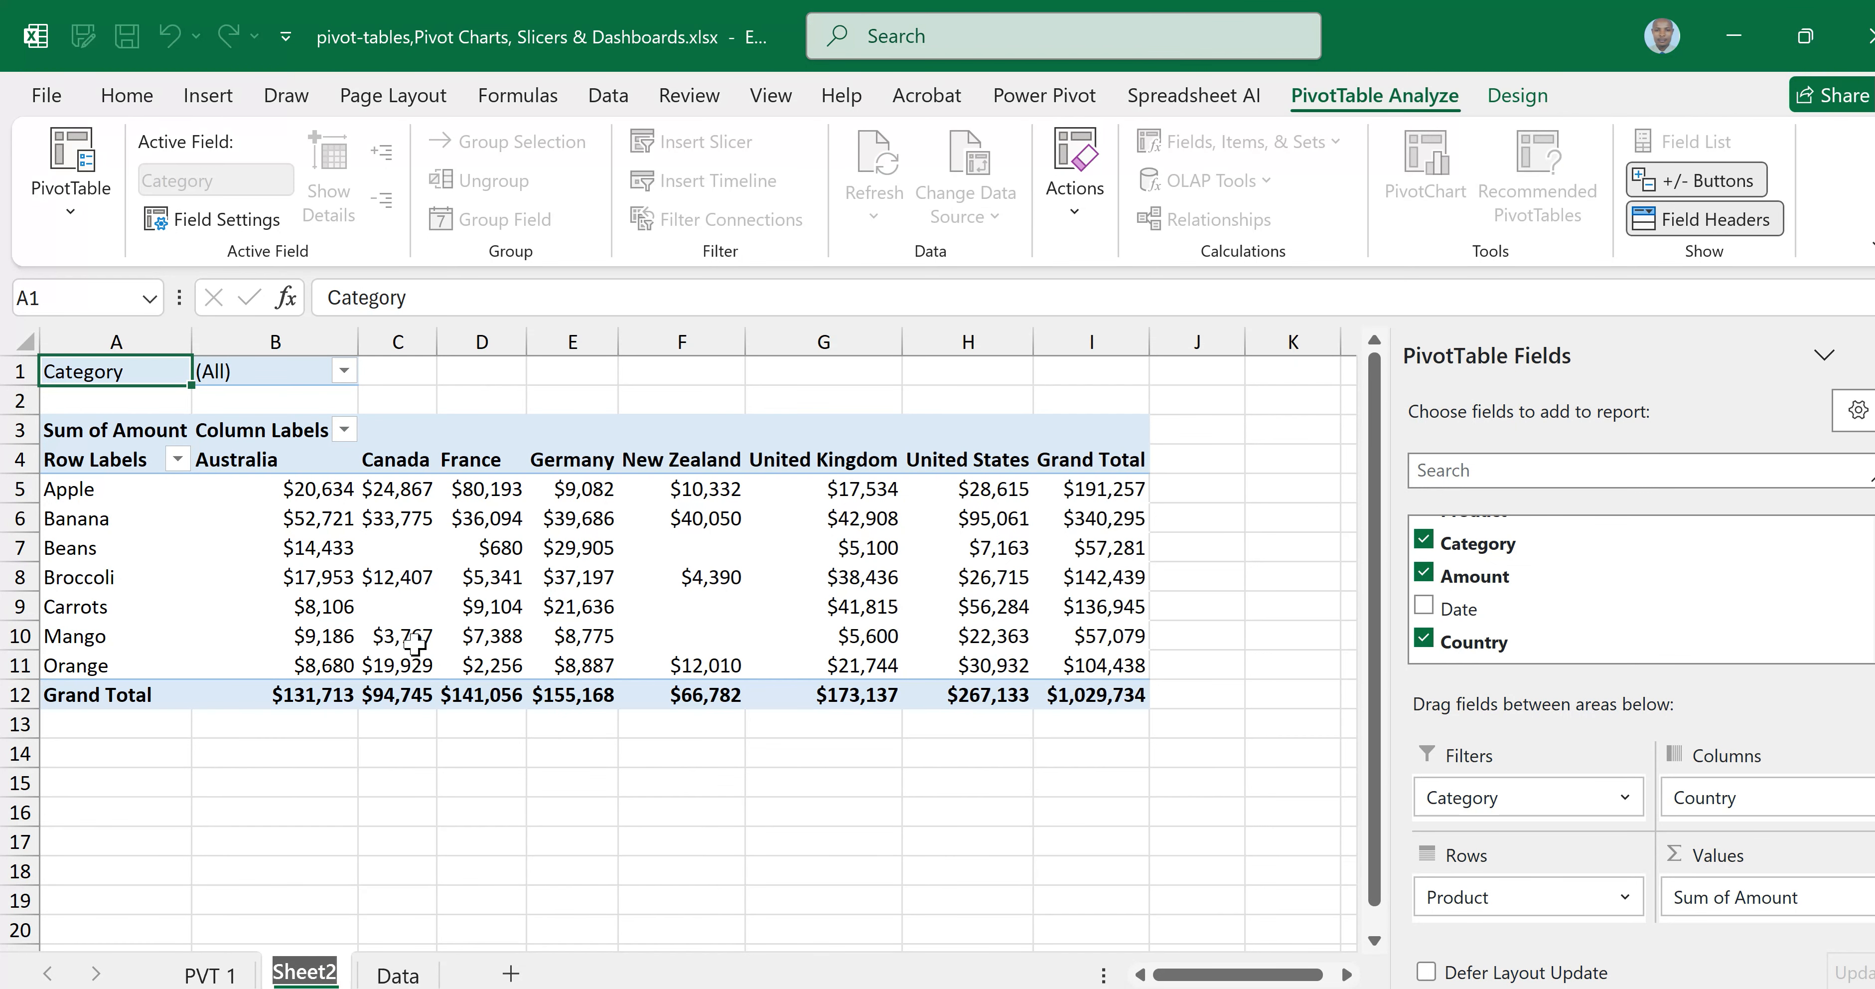
{"action": "type", "text": "PVT 2"}
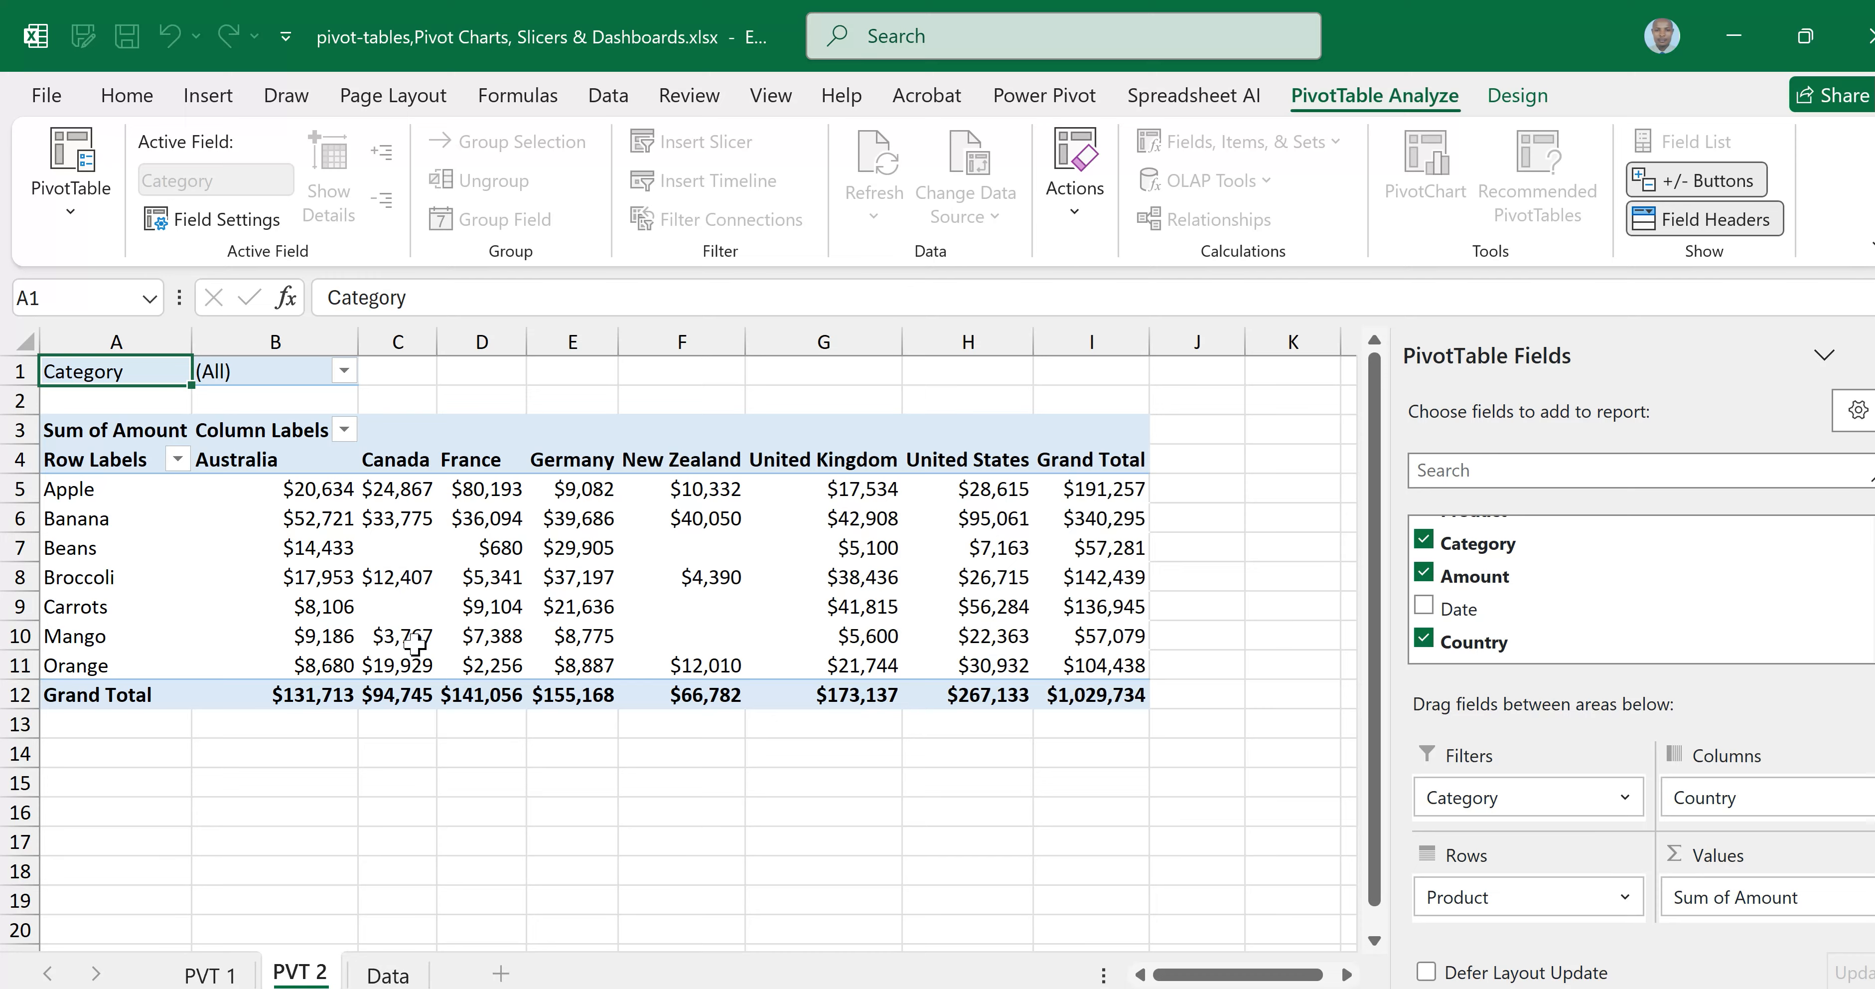
{"action": "left_click", "coordinate": [873, 436]}
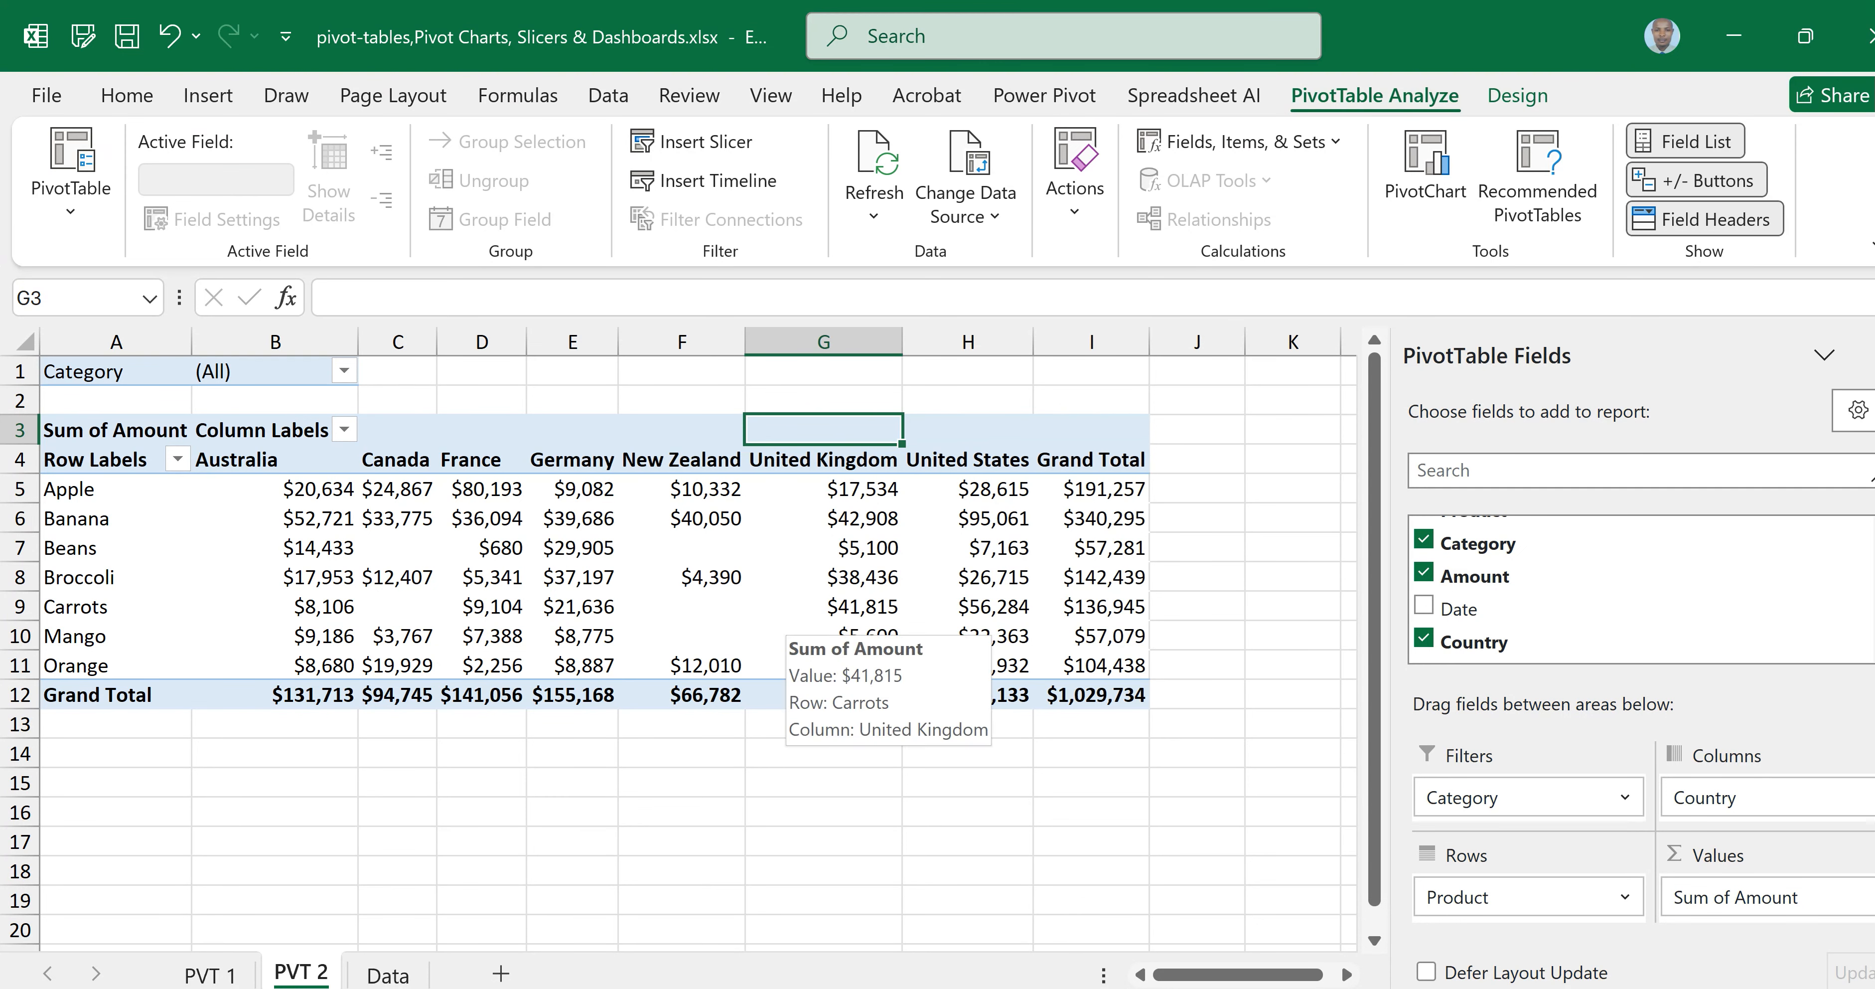
Create a third pivot table from the order data in Table1, placed on a new worksheet
{"action": "left_click", "coordinate": [391, 976]}
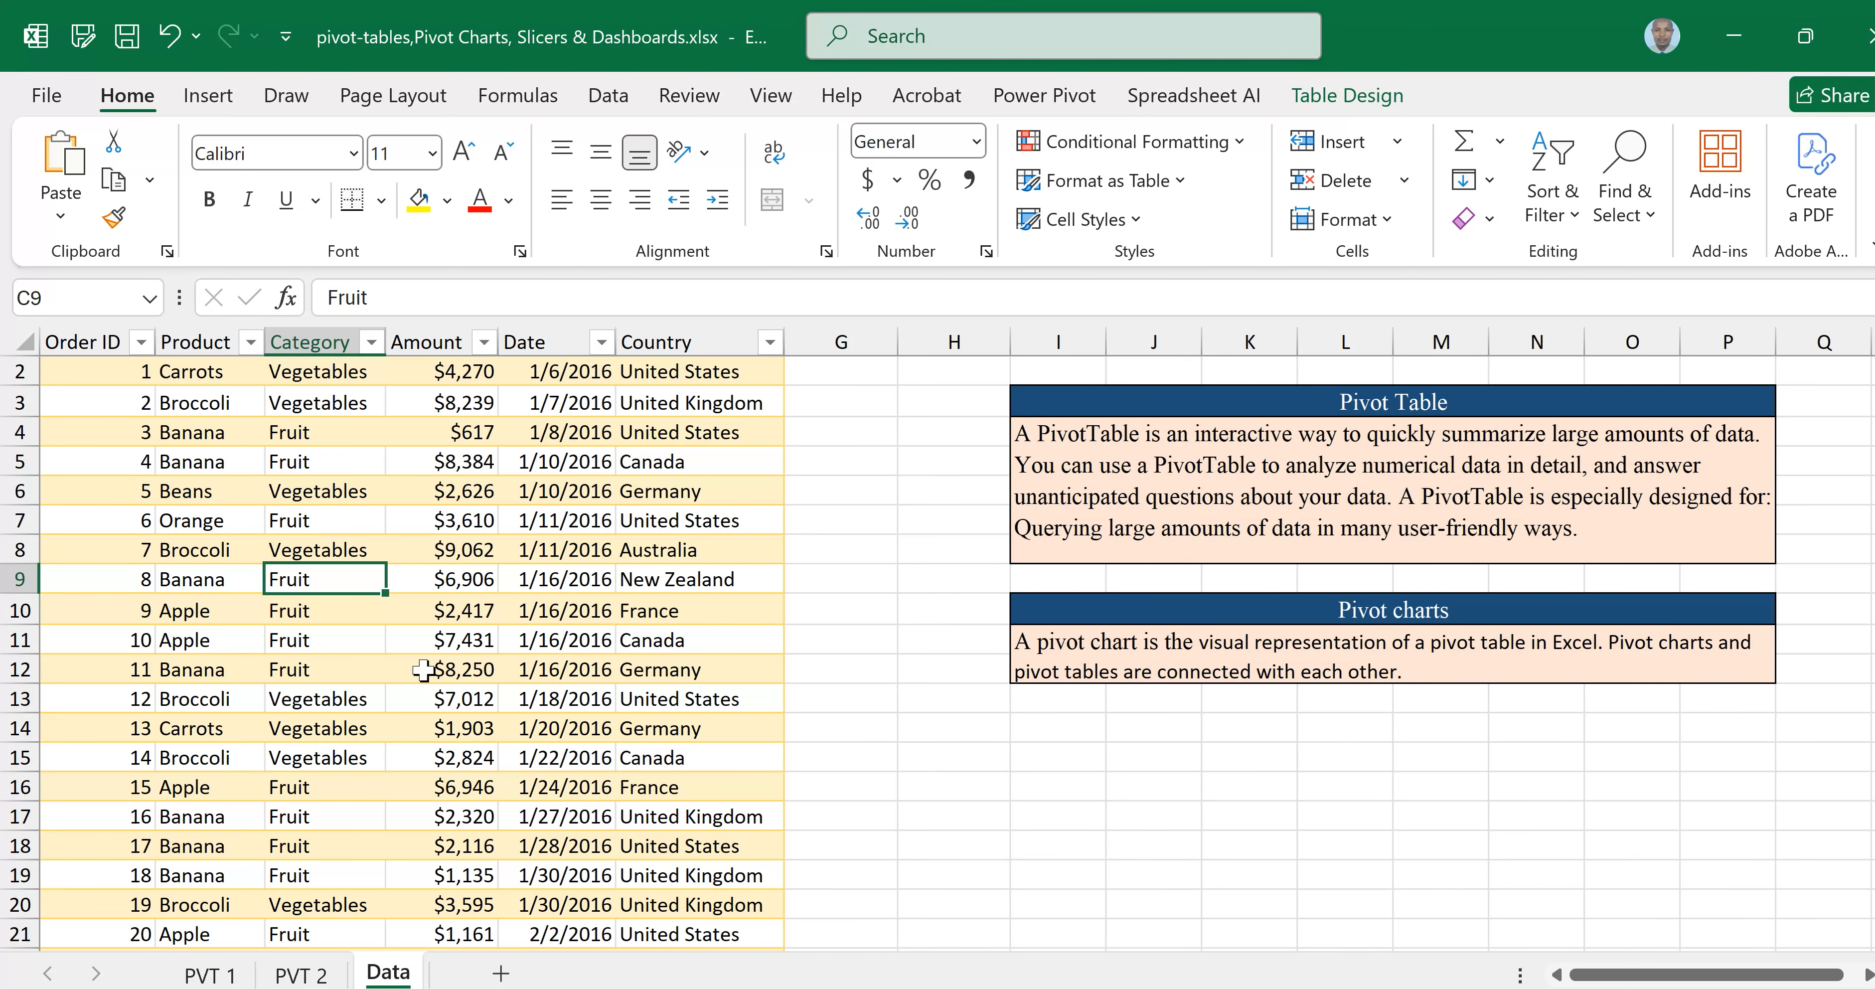
{"action": "left_click", "coordinate": [205, 102]}
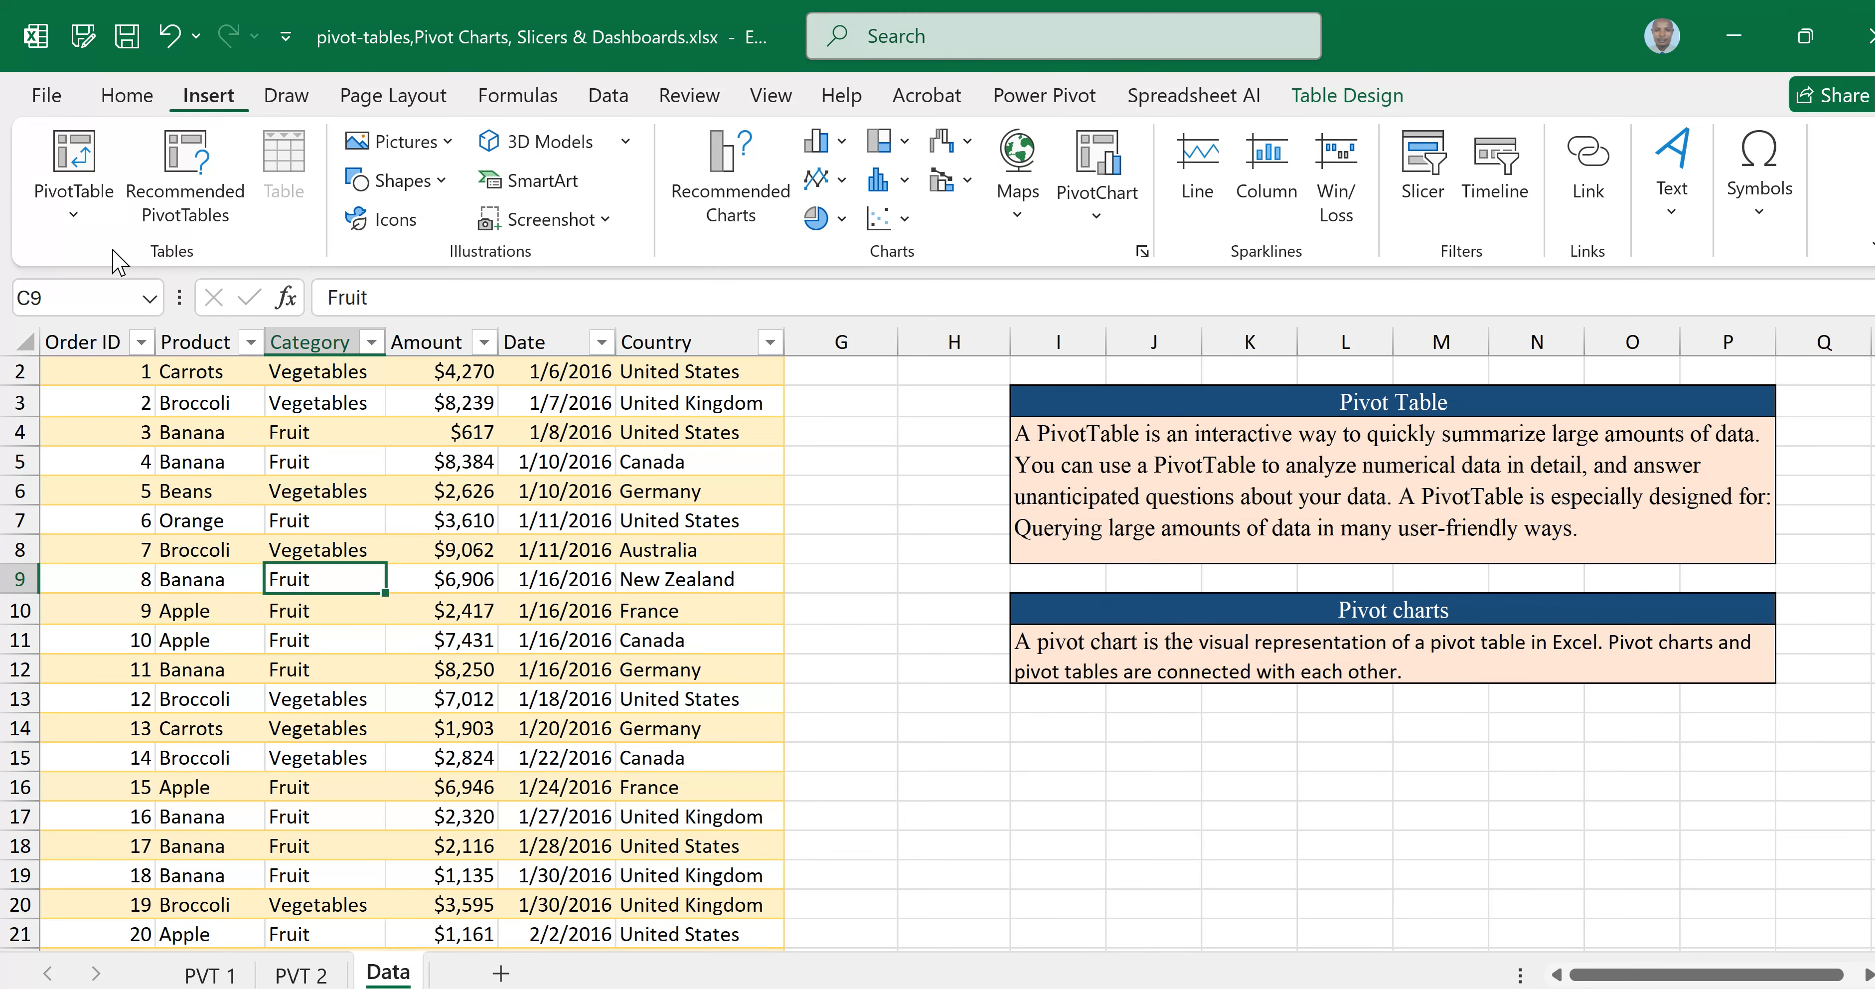
{"action": "left_click", "coordinate": [76, 198]}
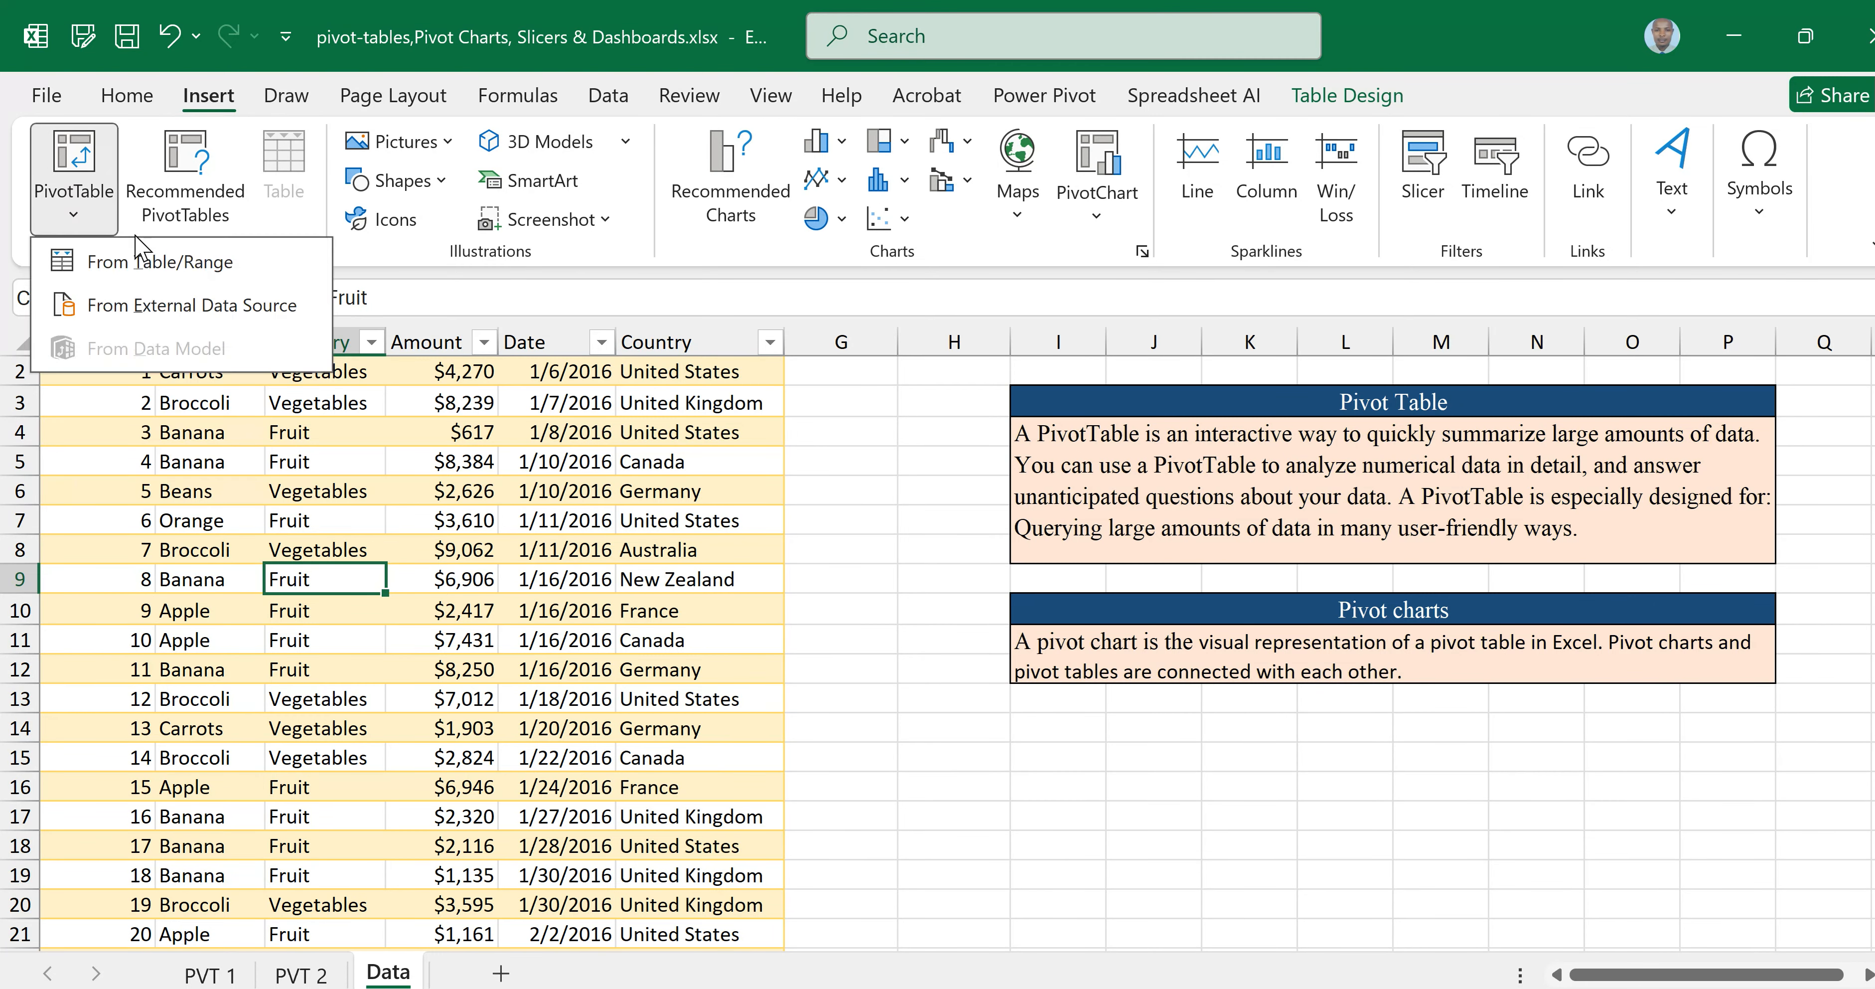
{"action": "left_click", "coordinate": [143, 264]}
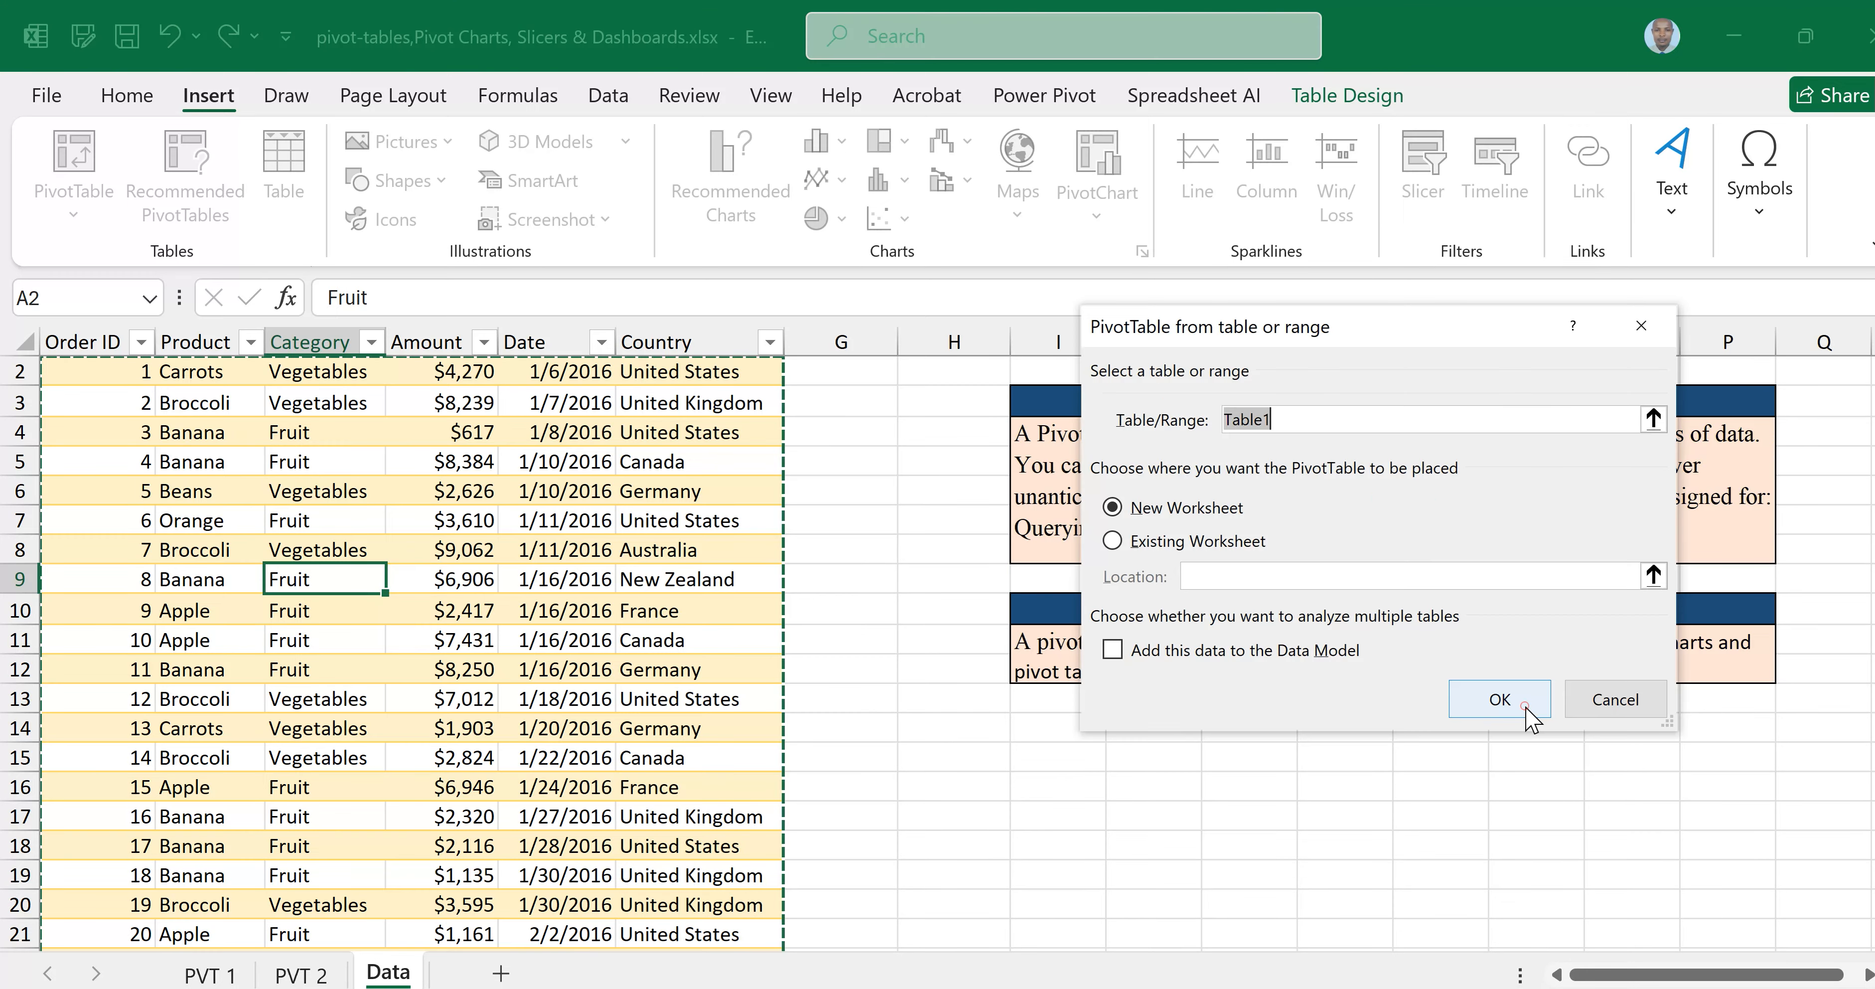
{"action": "left_click", "coordinate": [1525, 710]}
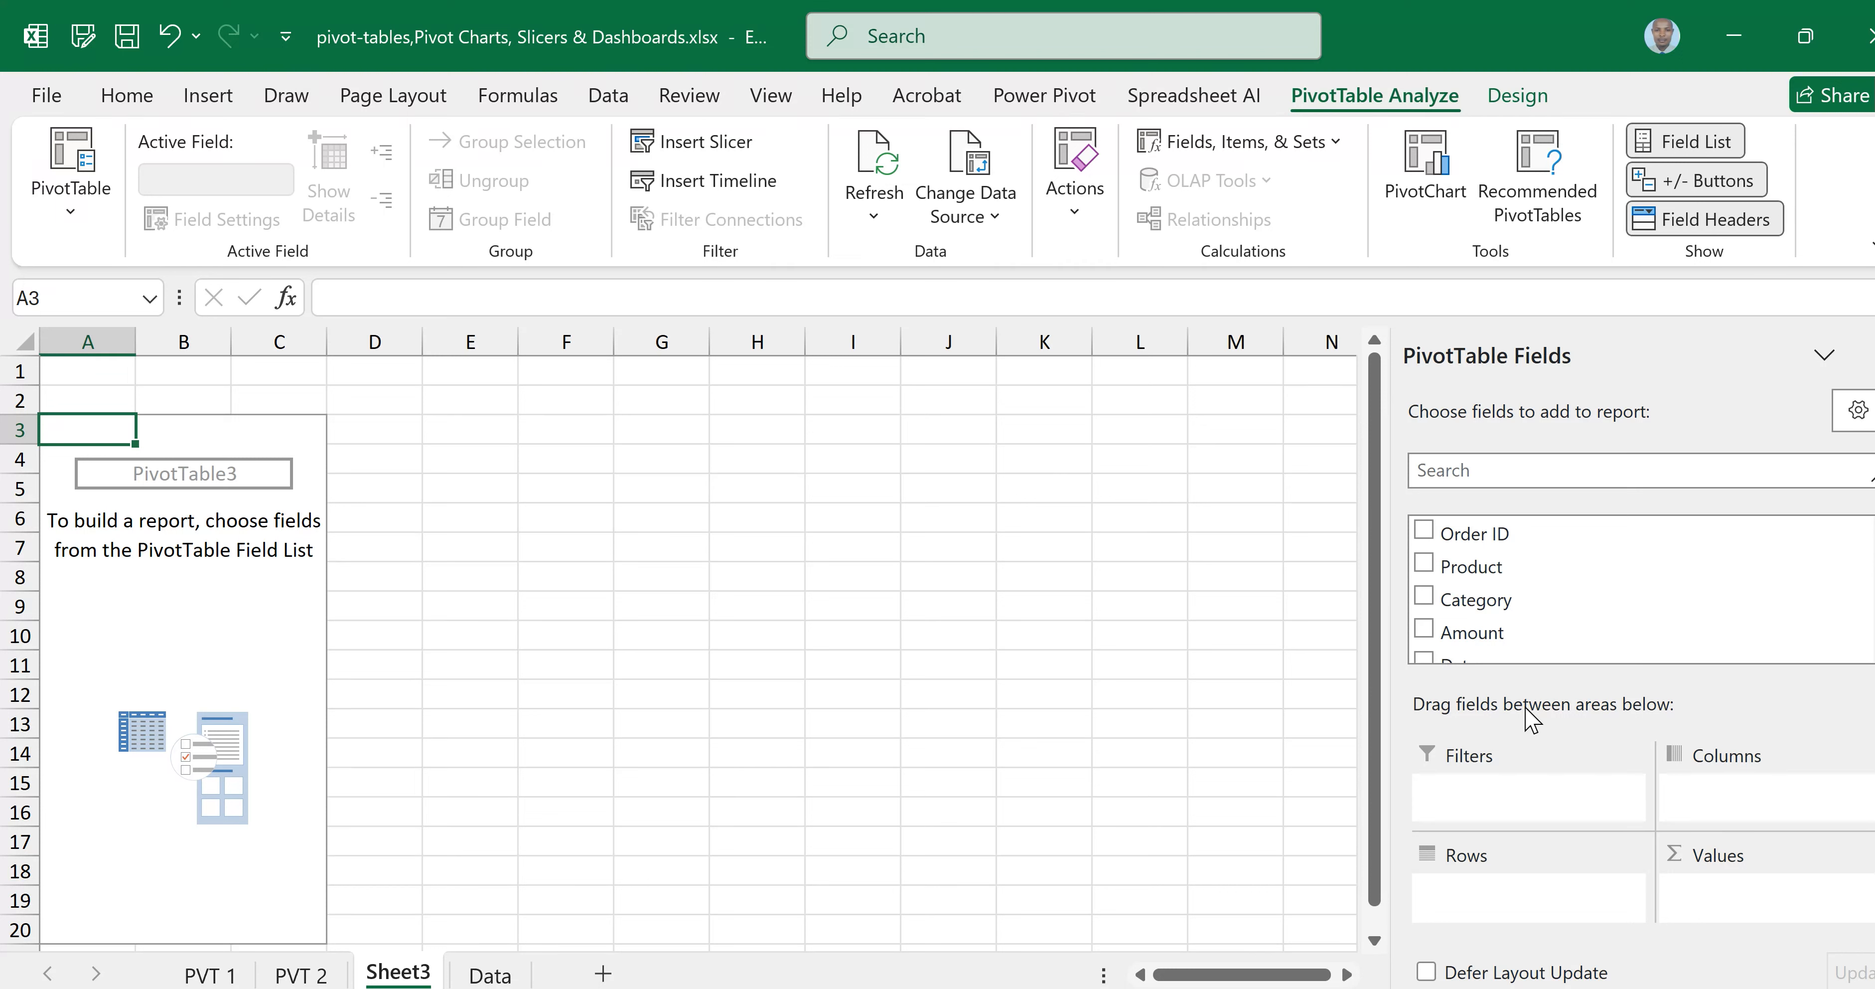
Add Country as the row field of the empty pivot table on Sheet3
{"action": "scroll", "coordinate": [1744, 648], "scroll_direction": "down", "scroll_amount": 1}
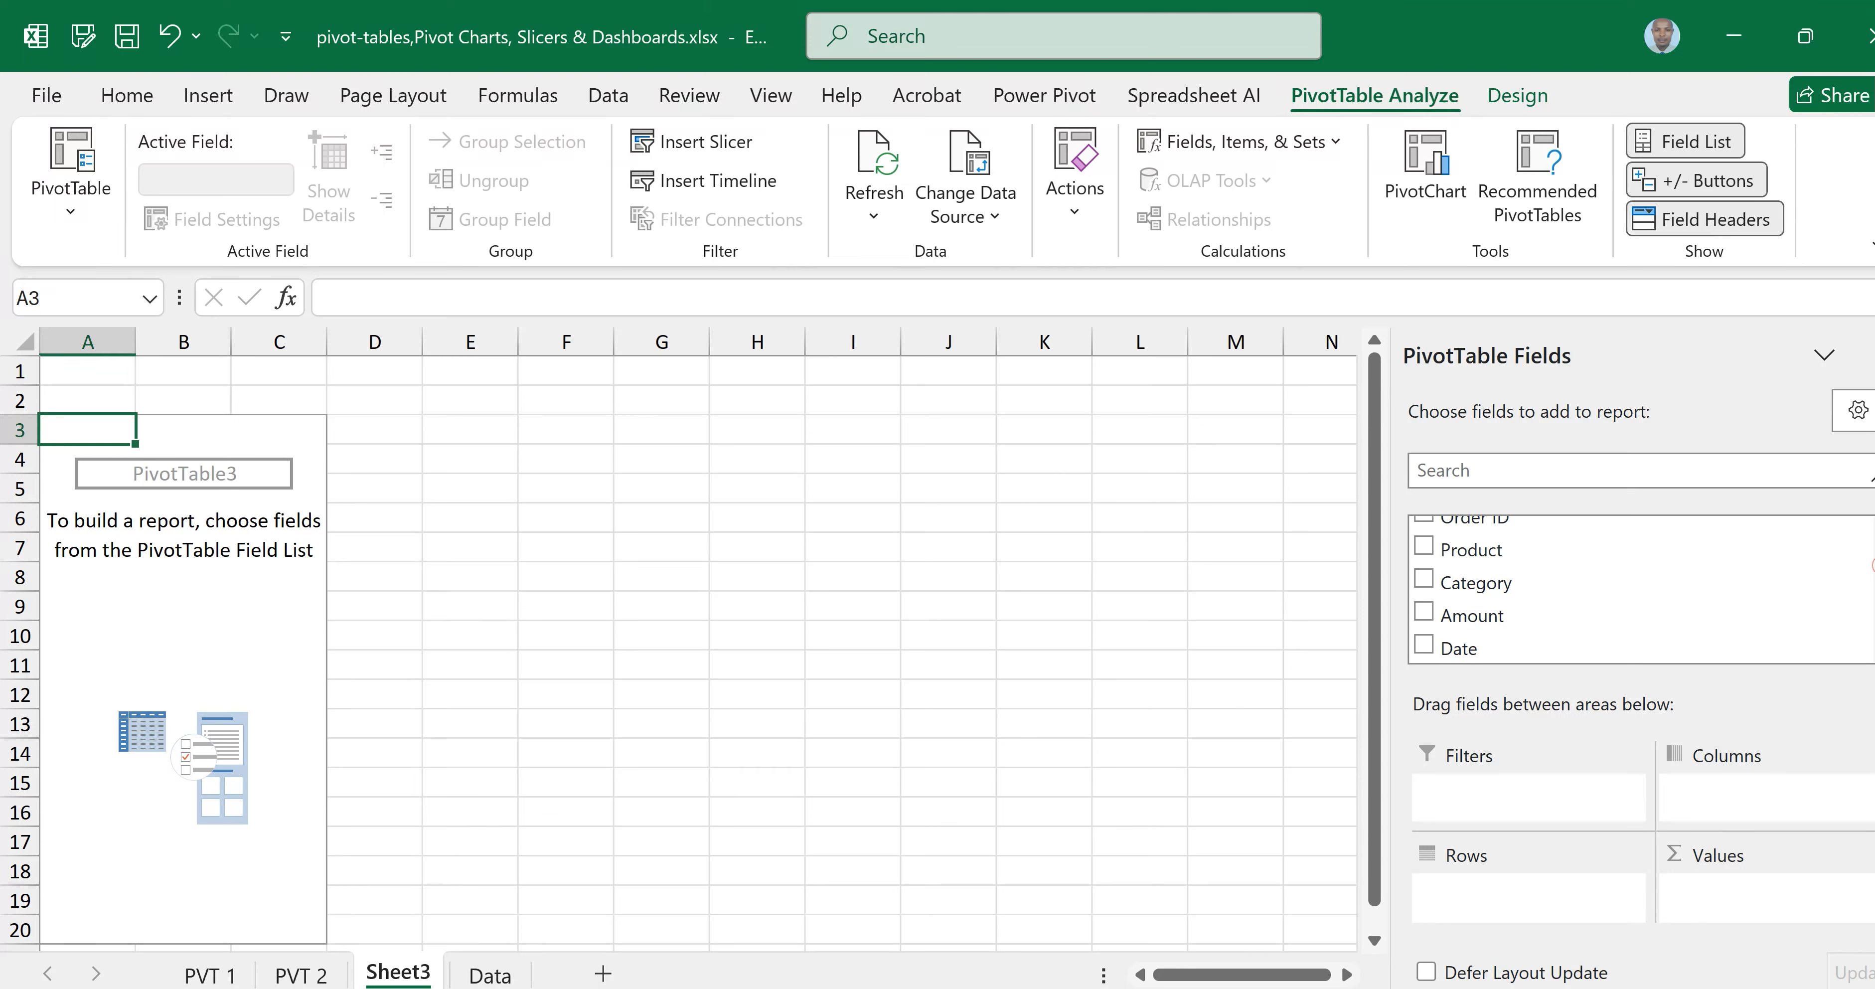
{"action": "scroll", "coordinate": [1638, 590], "scroll_direction": "down", "scroll_amount": 1}
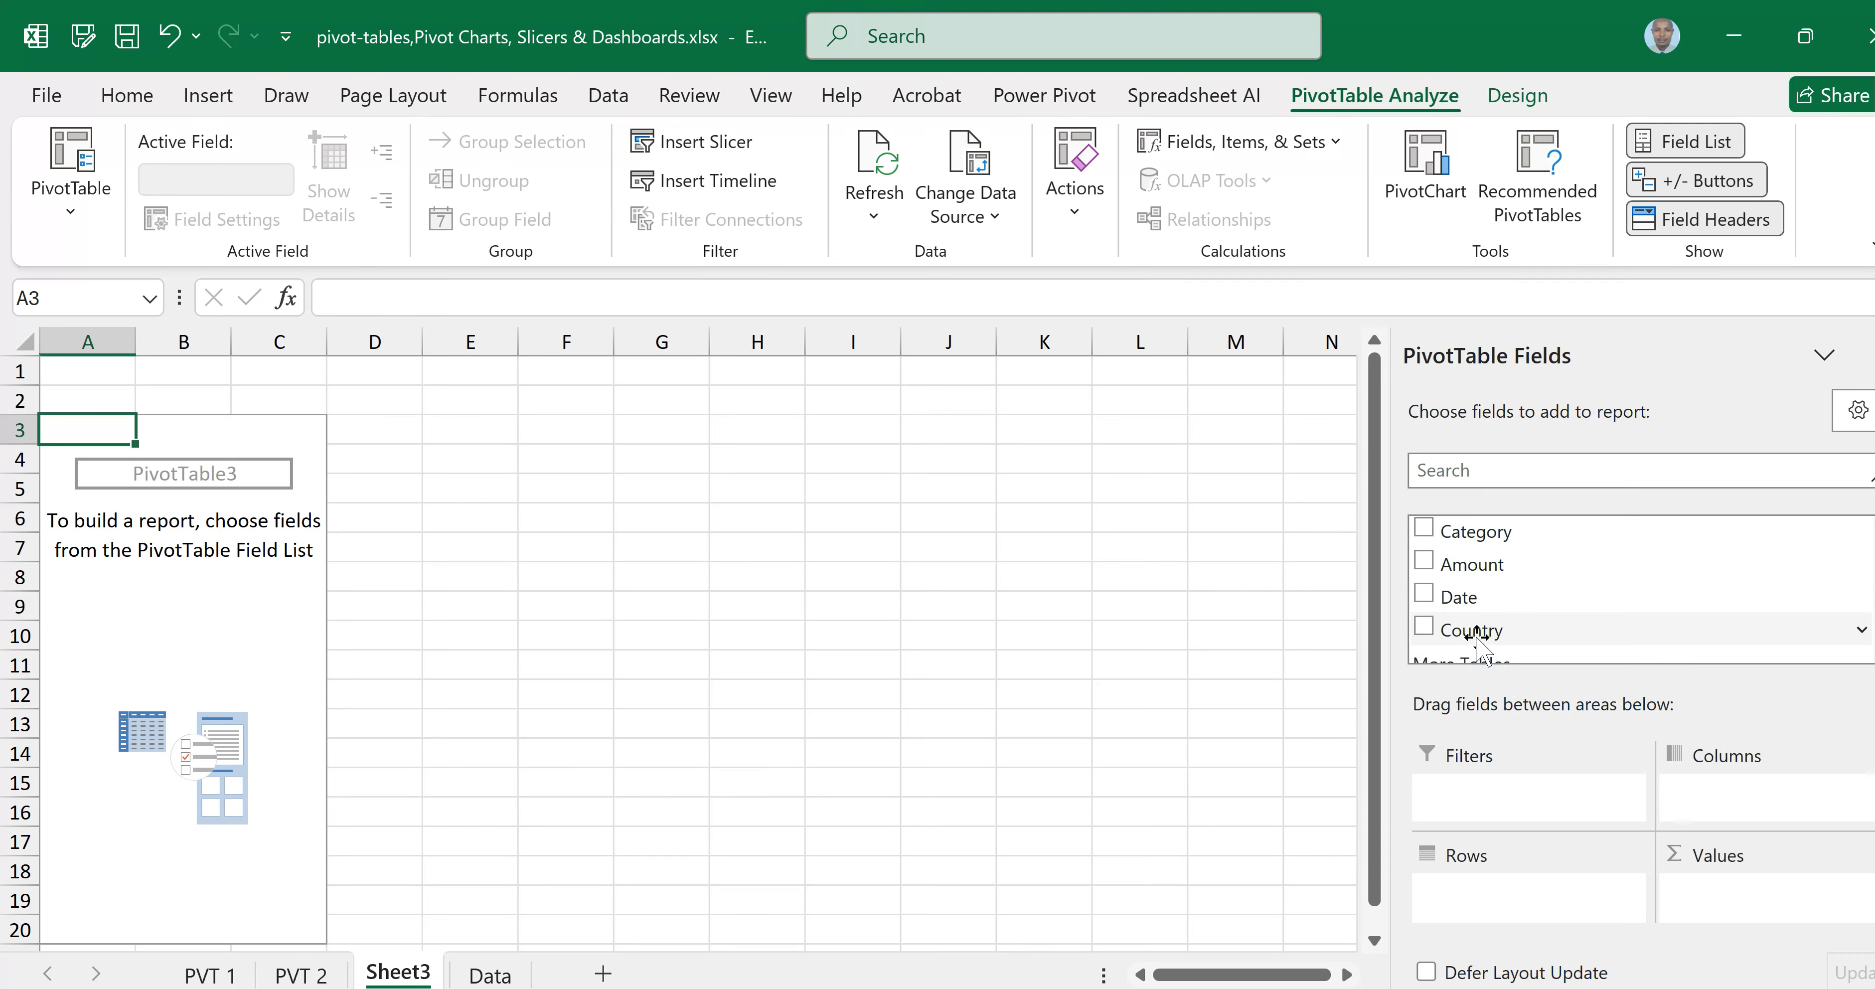
{"action": "left_click_drag", "start_coordinate": [1513, 638], "coordinate": [1498, 892]}
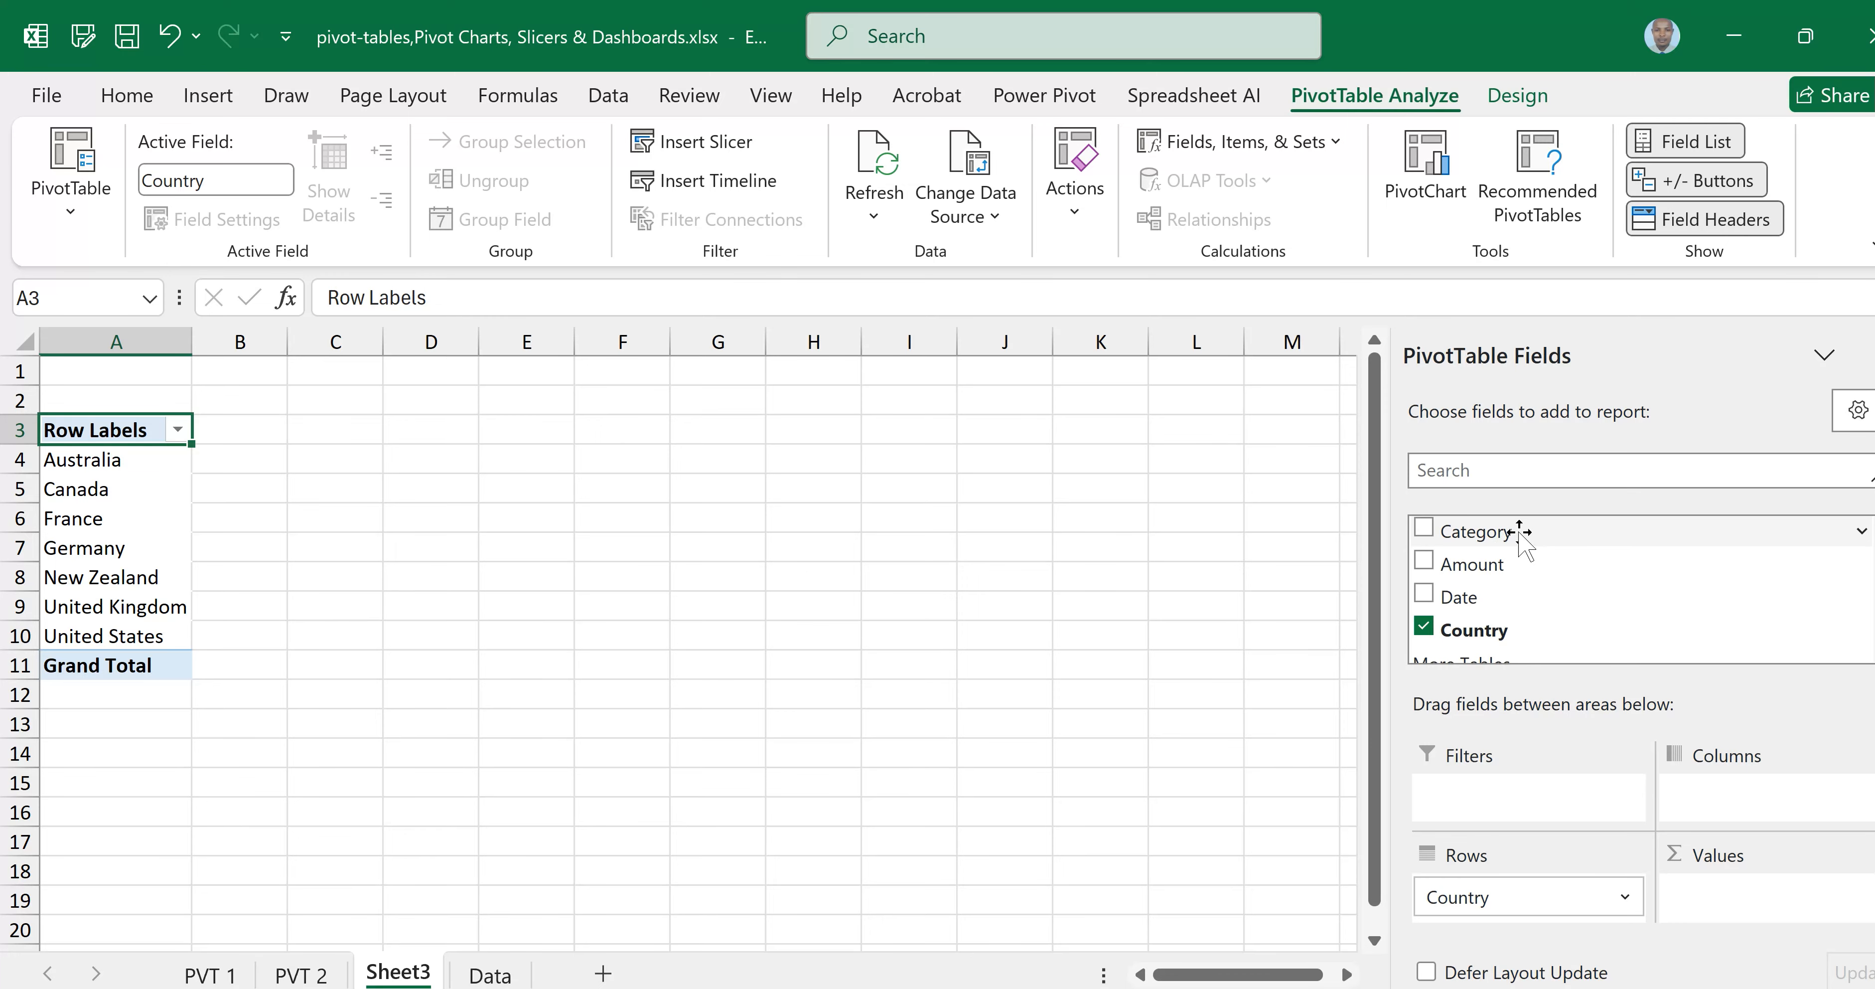
Set Category as the column field, Product as the report filter and the sum of Amount as the values in Sheet3's pivot table
{"action": "left_click_drag", "start_coordinate": [1523, 532], "coordinate": [1736, 798]}
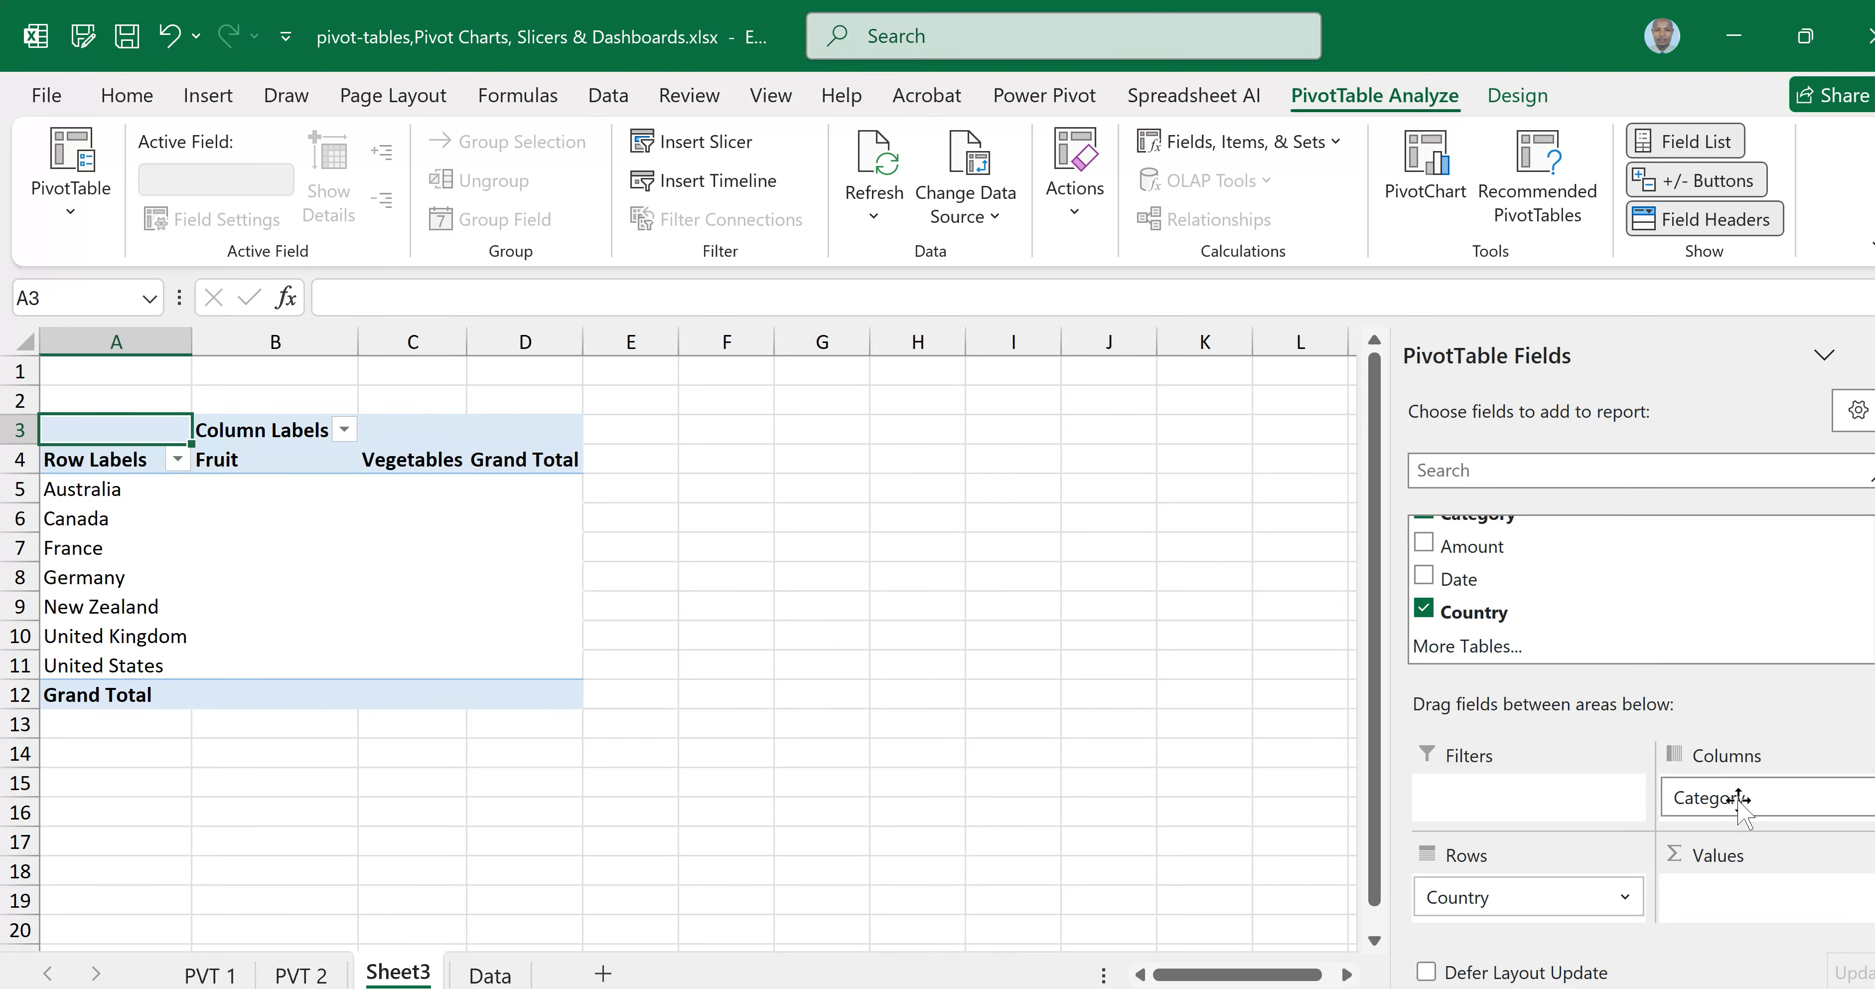
{"action": "scroll", "coordinate": [1864, 593], "scroll_direction": "up", "scroll_amount": 2}
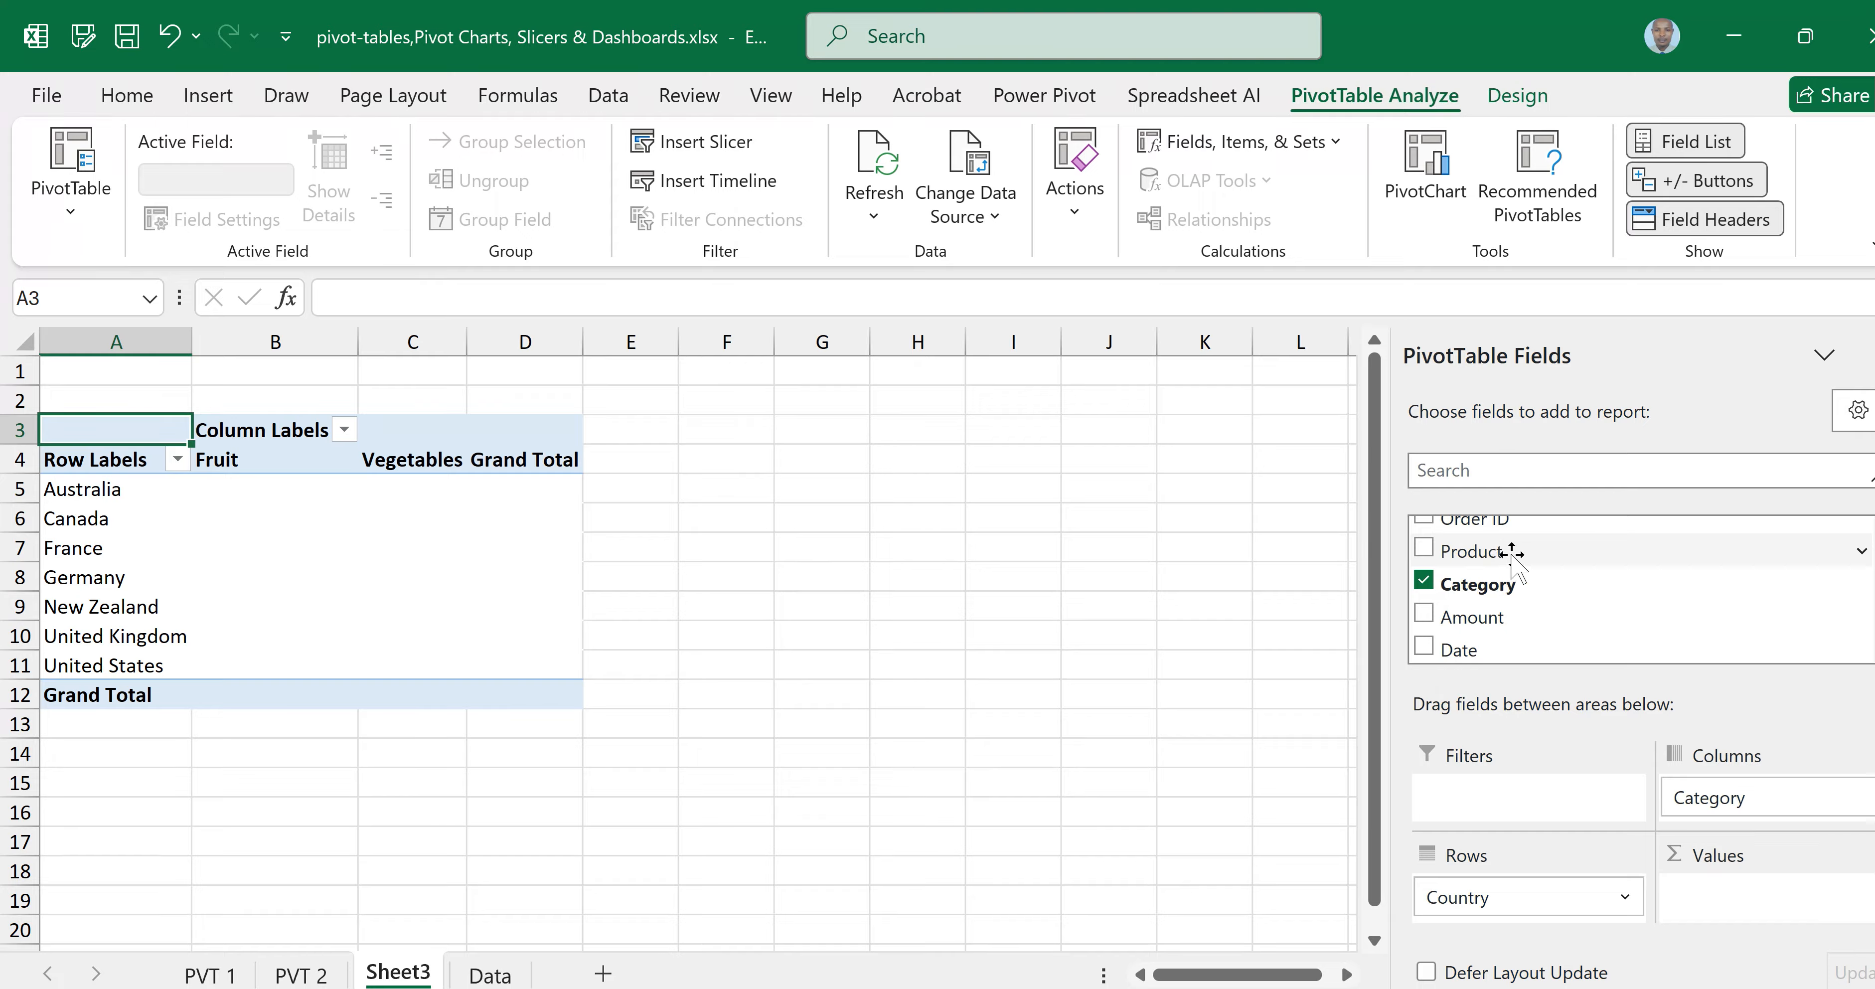
{"action": "left_click_drag", "start_coordinate": [1511, 553], "coordinate": [1520, 799]}
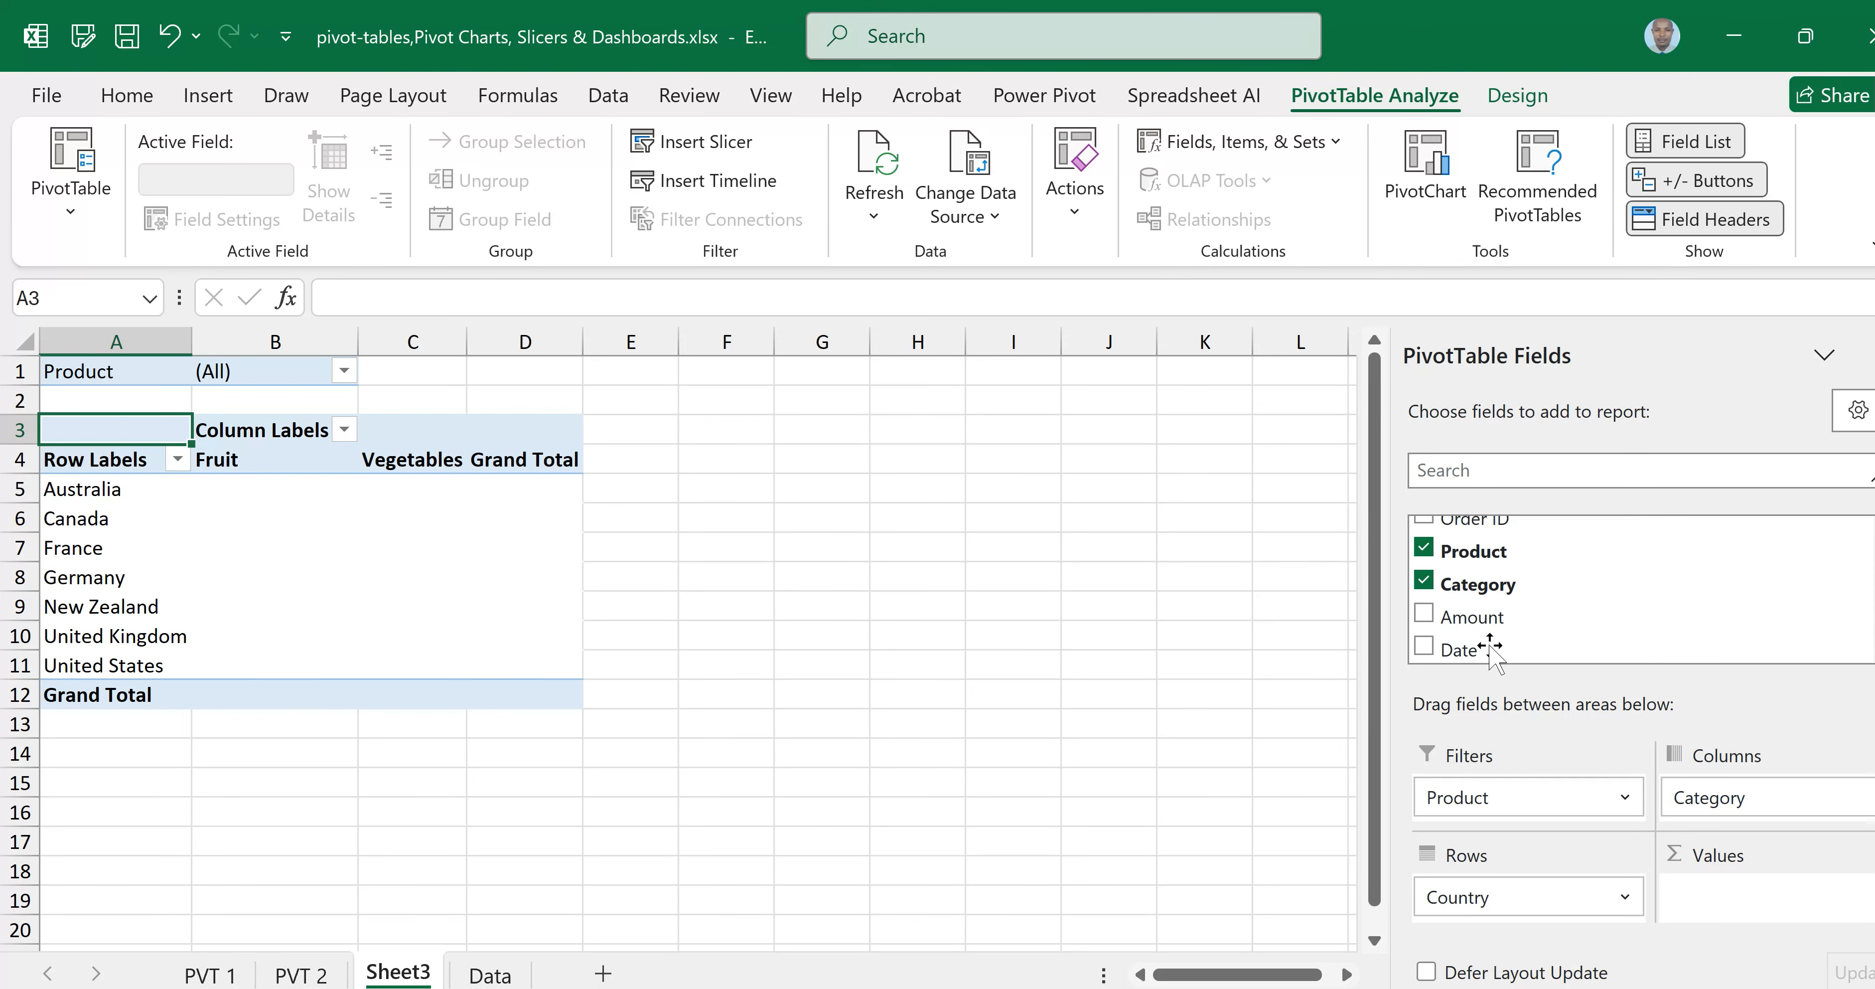
{"action": "left_click_drag", "start_coordinate": [1481, 616], "coordinate": [1706, 885]}
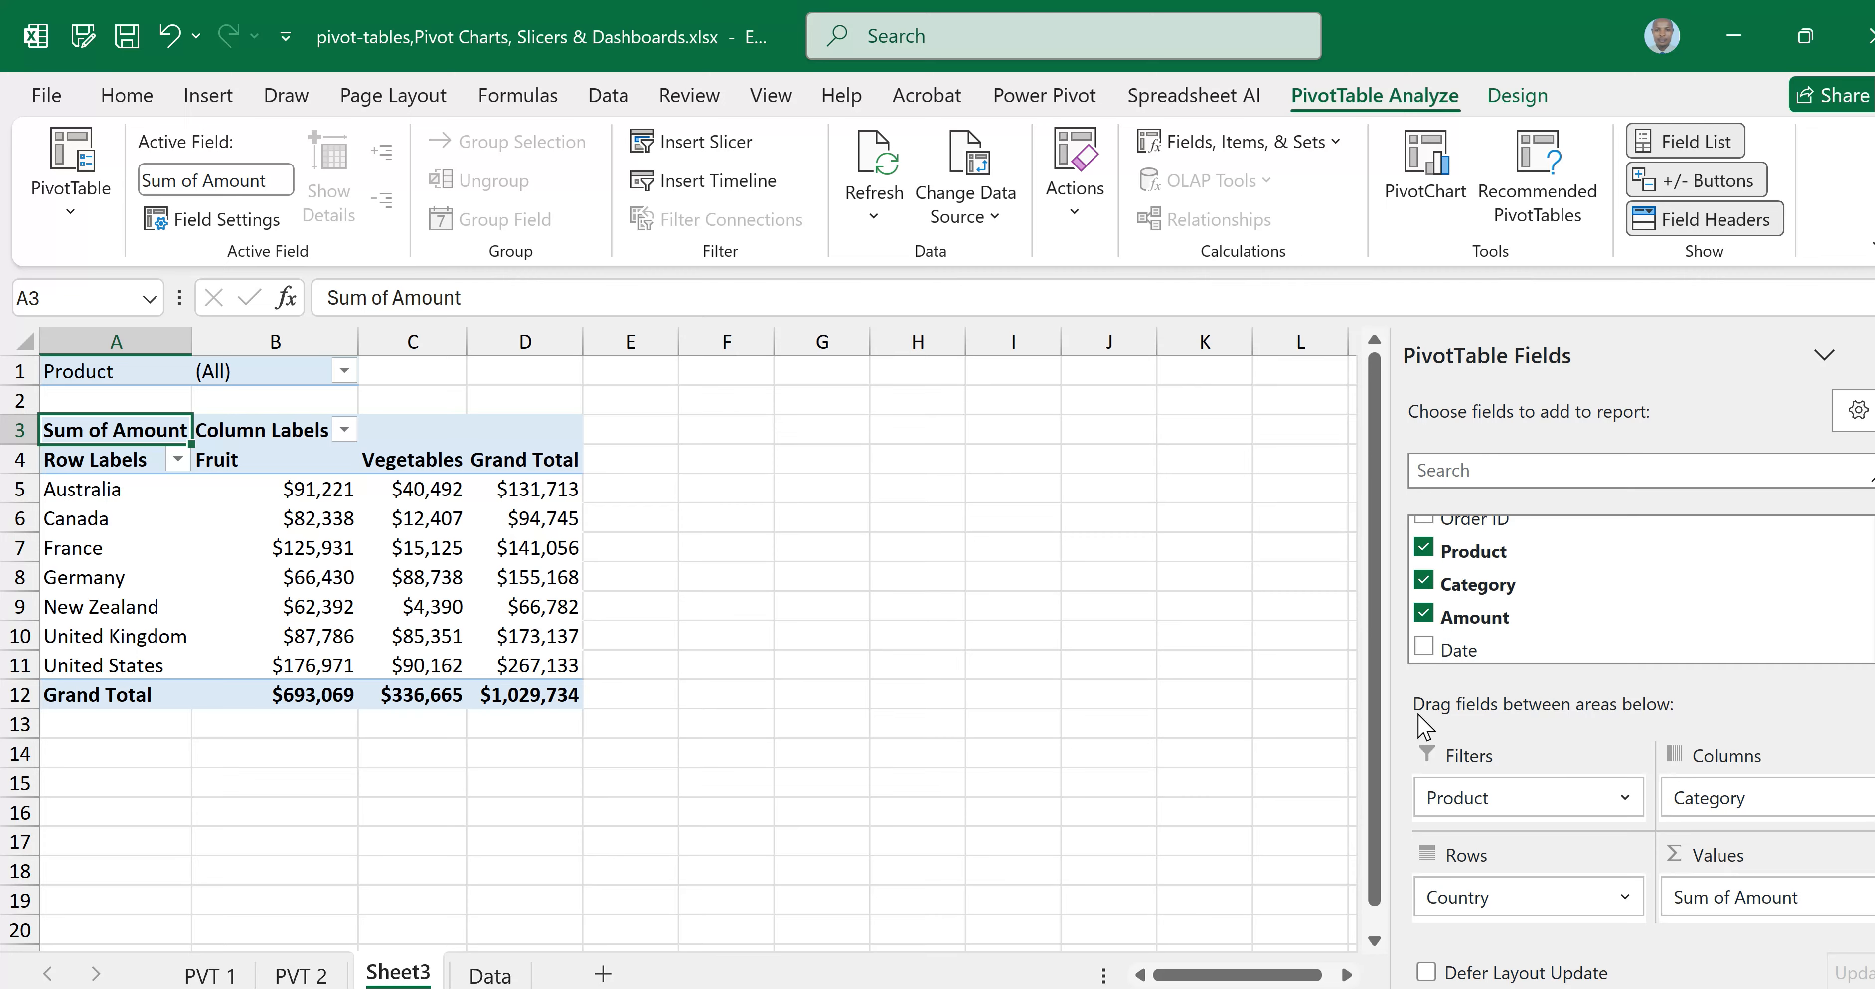
Enable selecting multiple items in the Product report filter and filter the pivot table to Apple only
{"action": "left_click", "coordinate": [345, 373]}
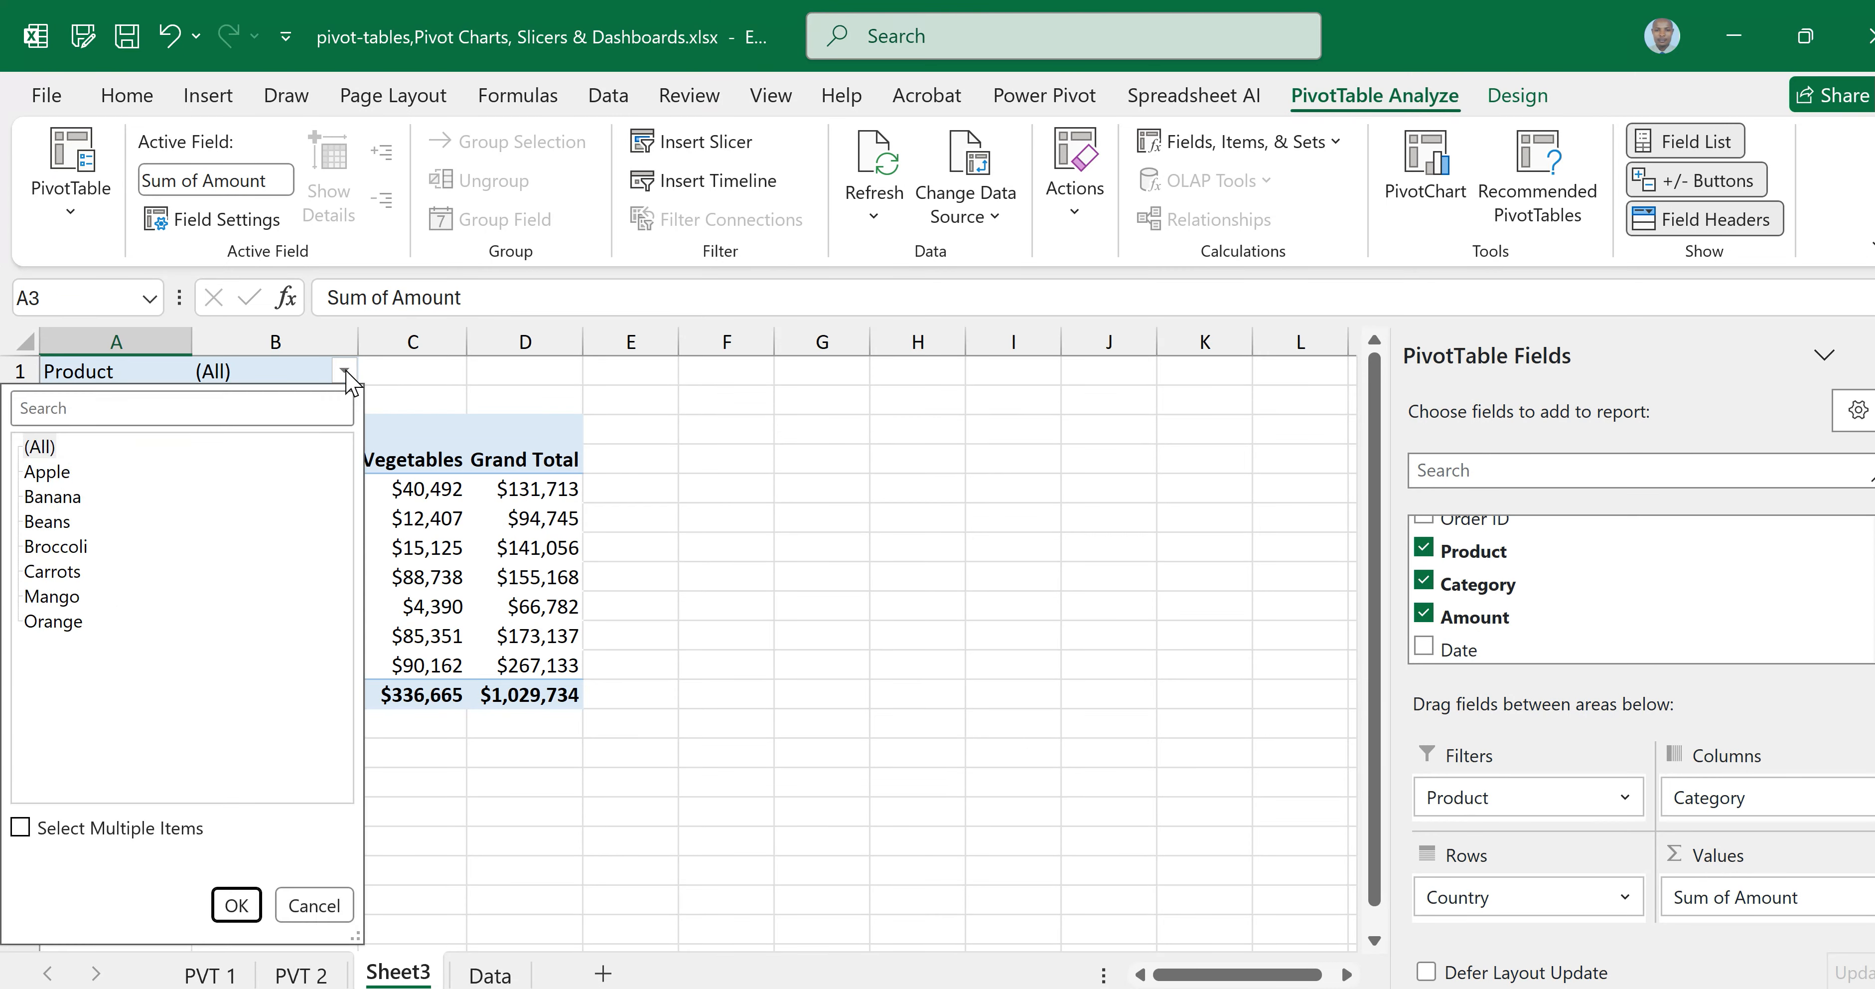
{"action": "left_click", "coordinate": [20, 828]}
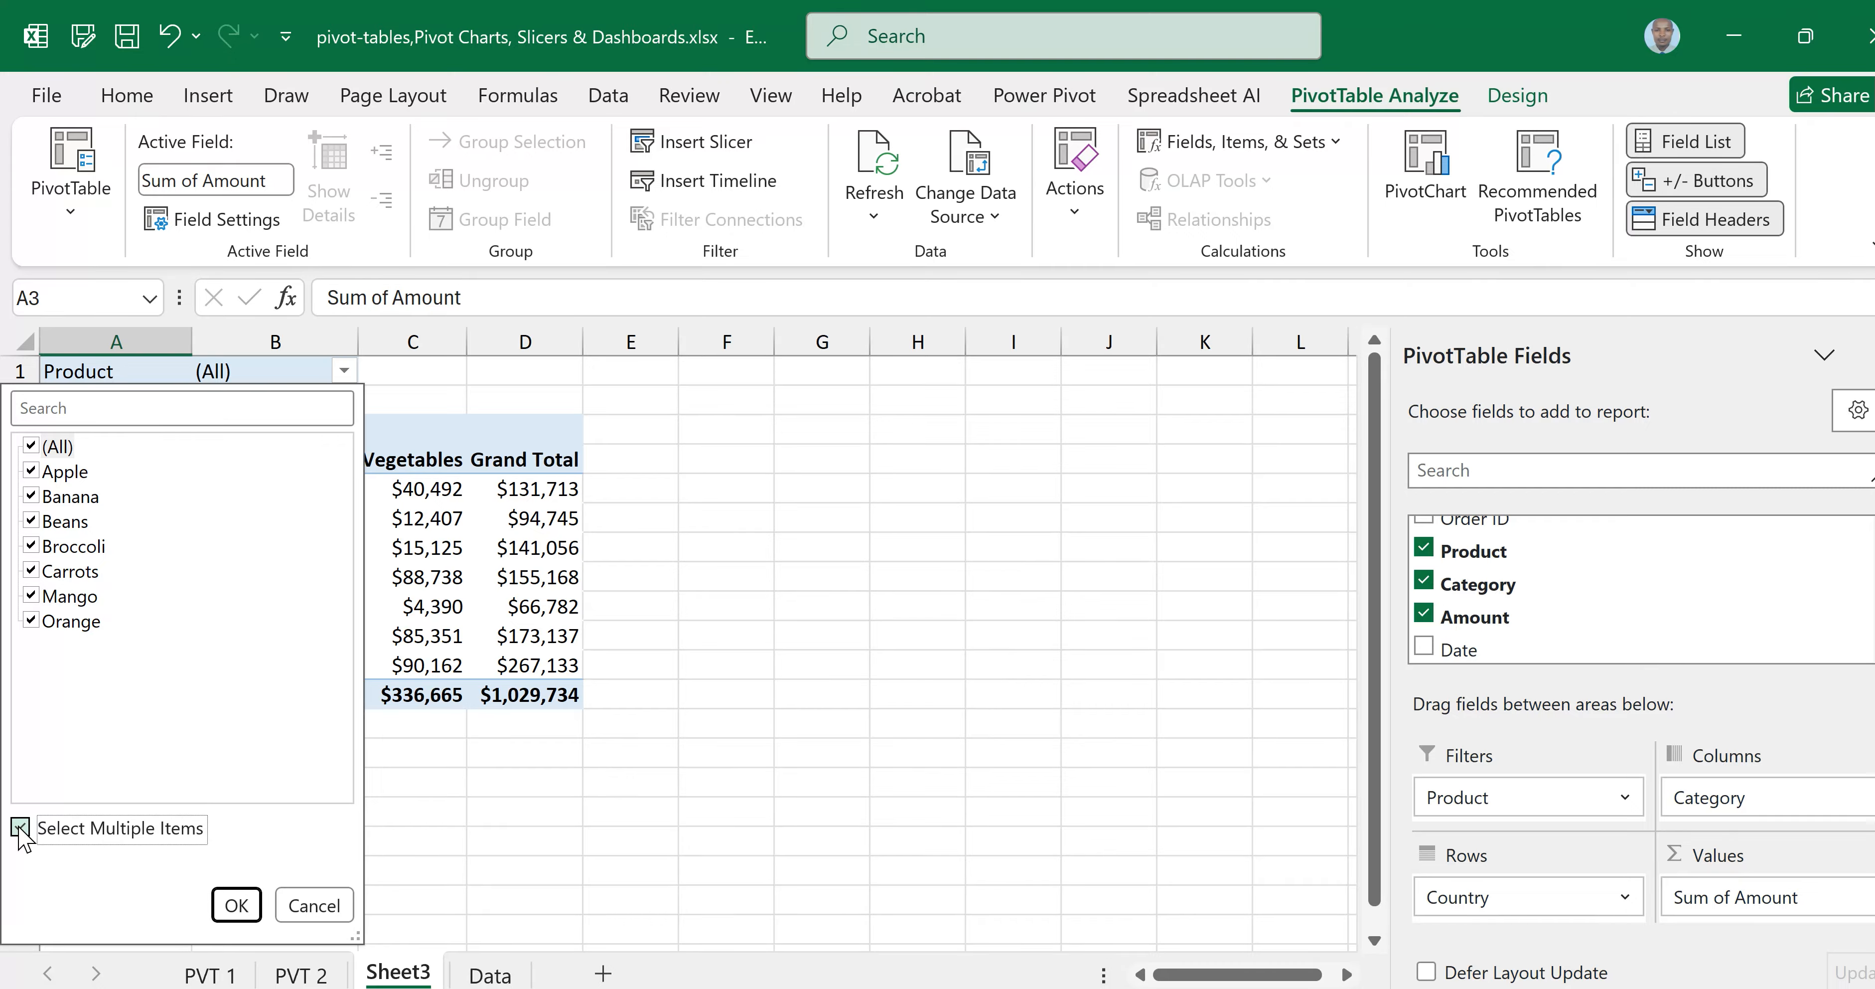
{"action": "left_click", "coordinate": [30, 447]}
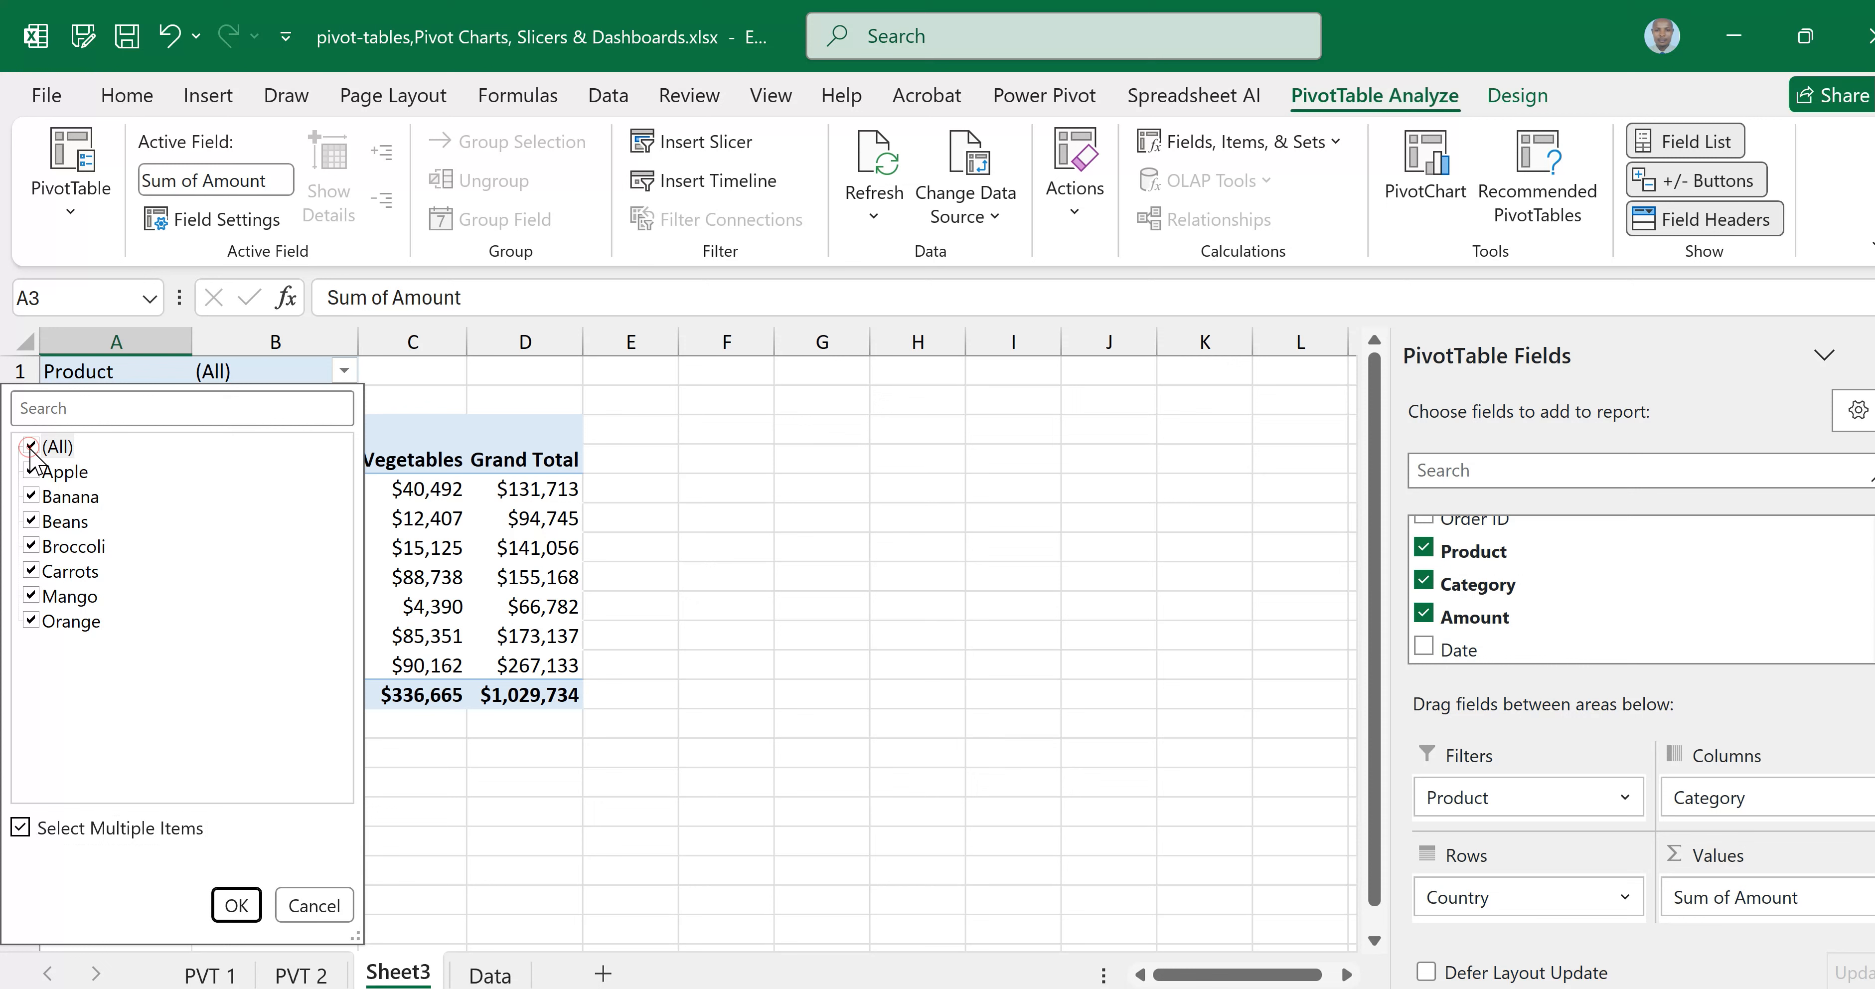
{"action": "left_click", "coordinate": [31, 471]}
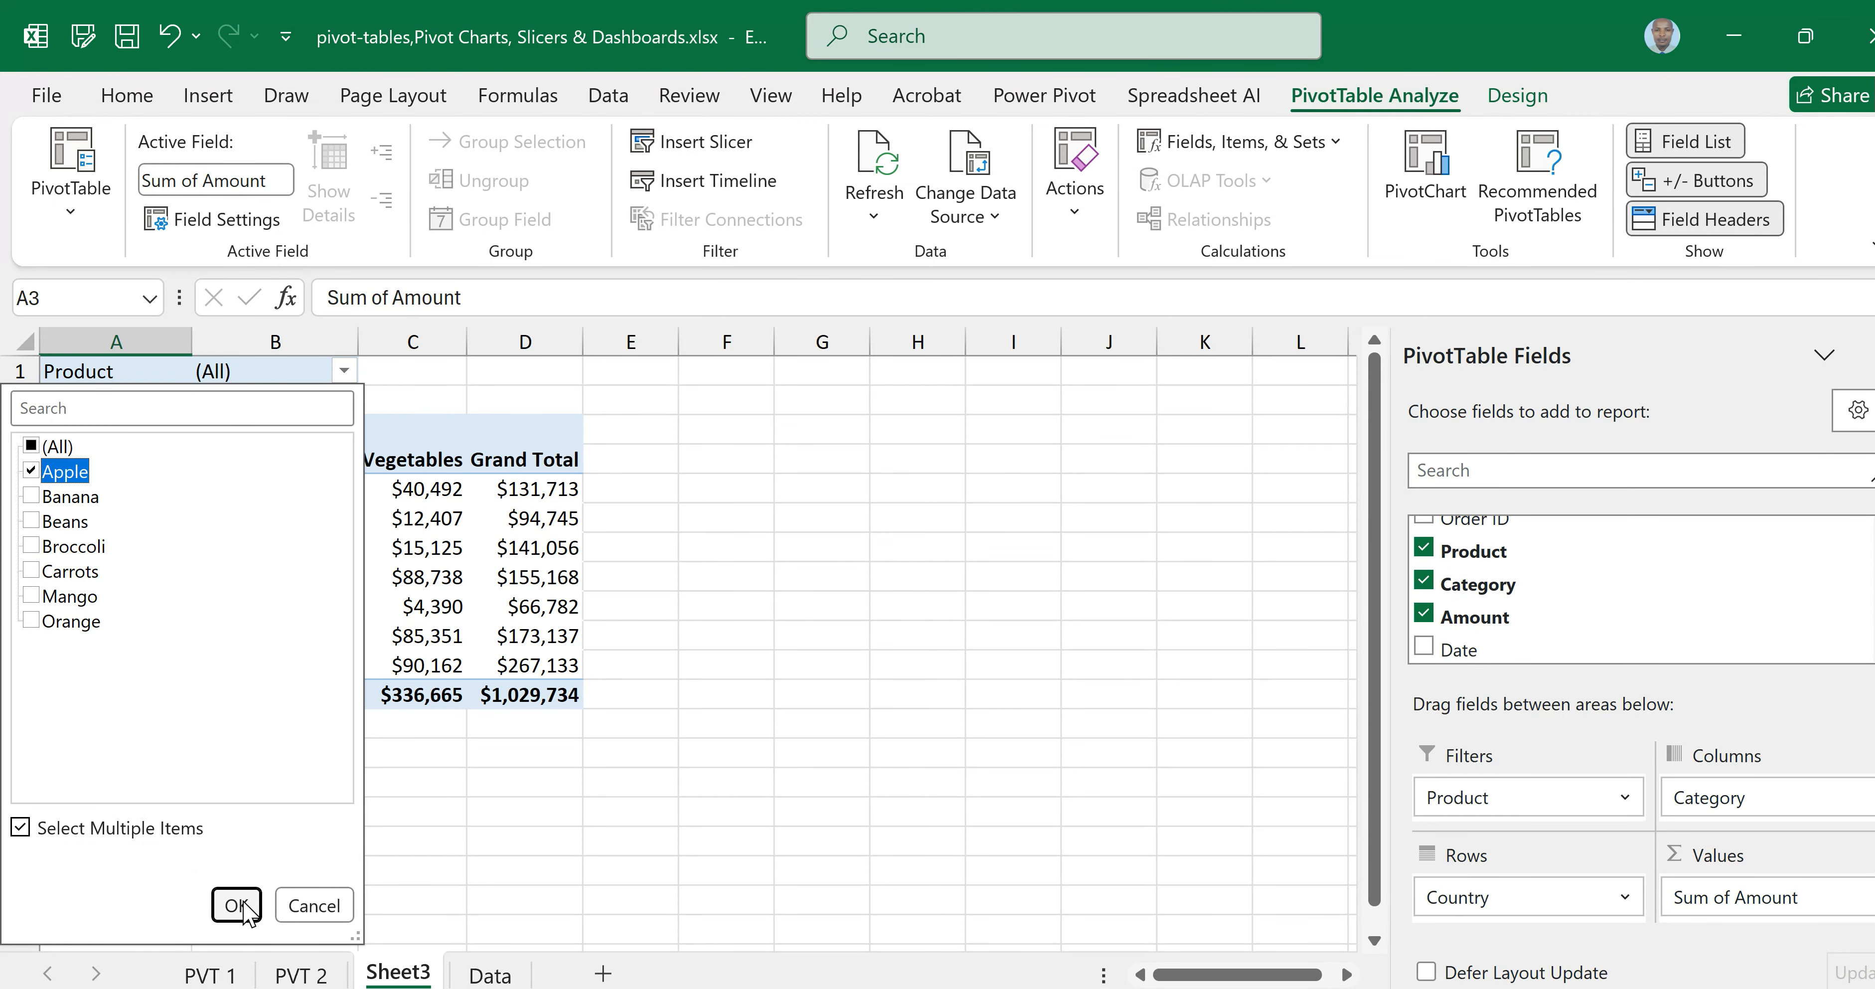
{"action": "left_click", "coordinate": [237, 906]}
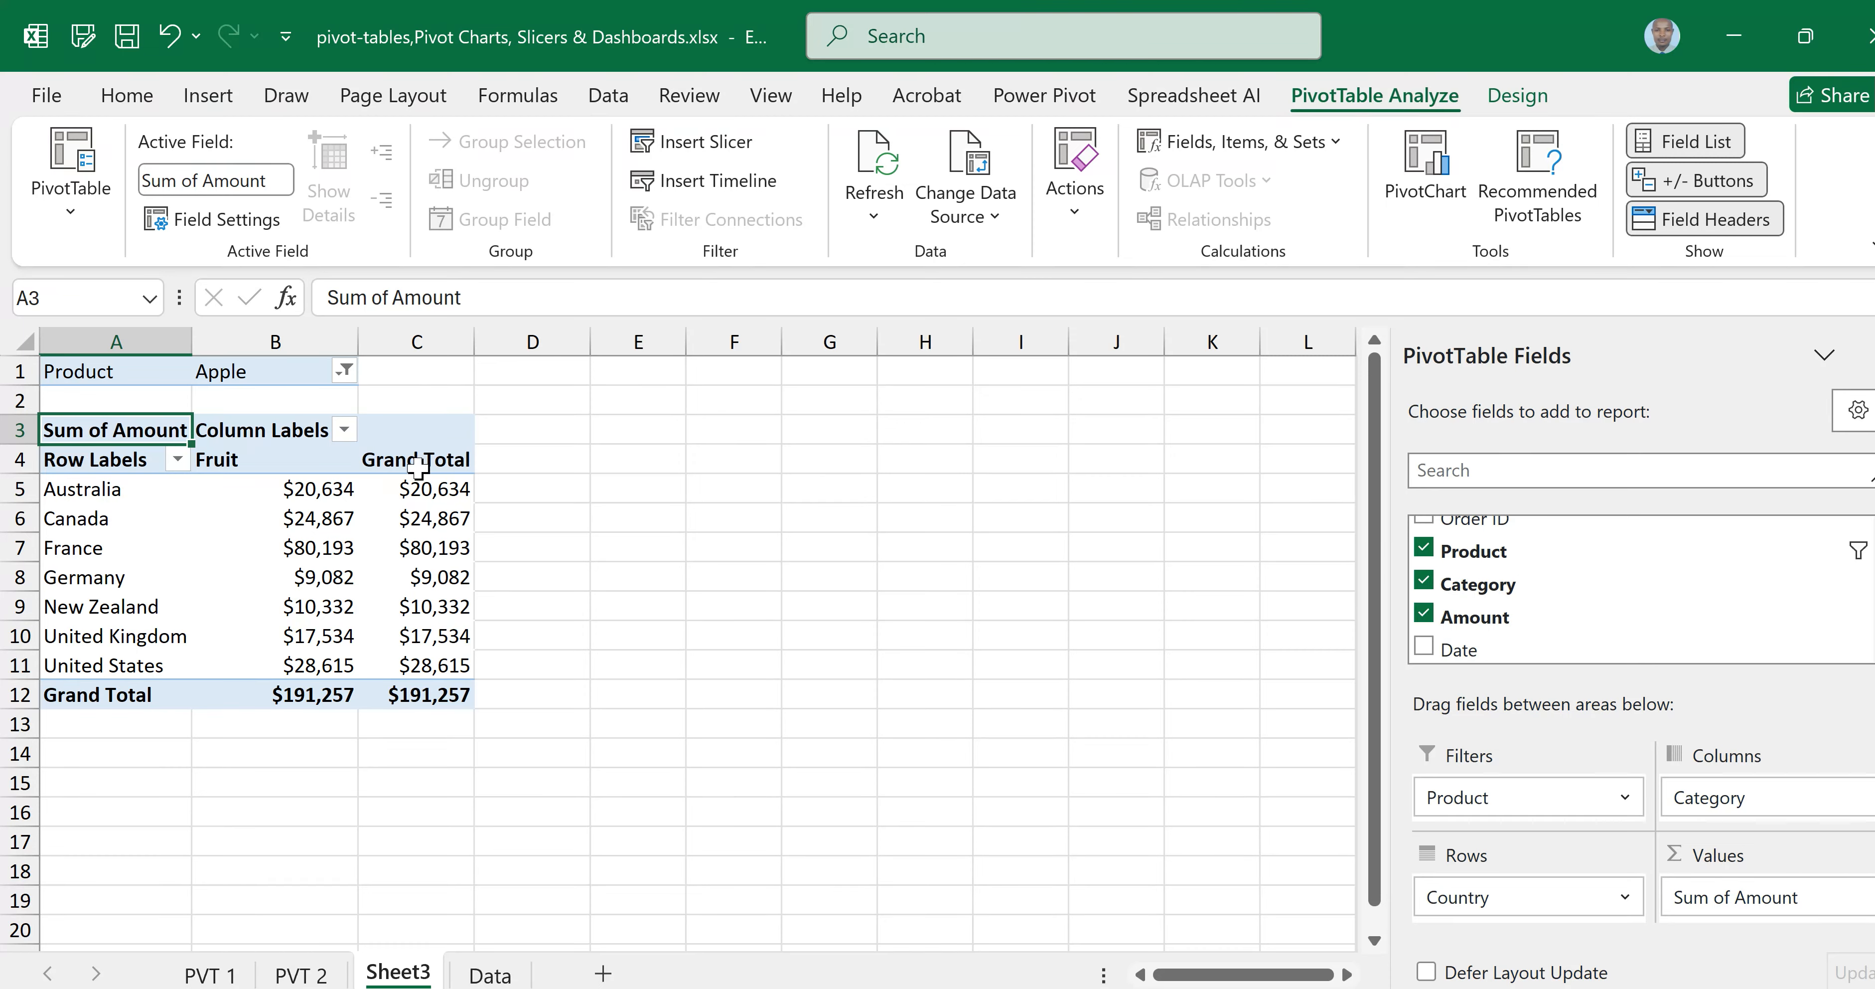
Add Broccoli to the Product filter selection alongside Apple
{"action": "left_click", "coordinate": [345, 372]}
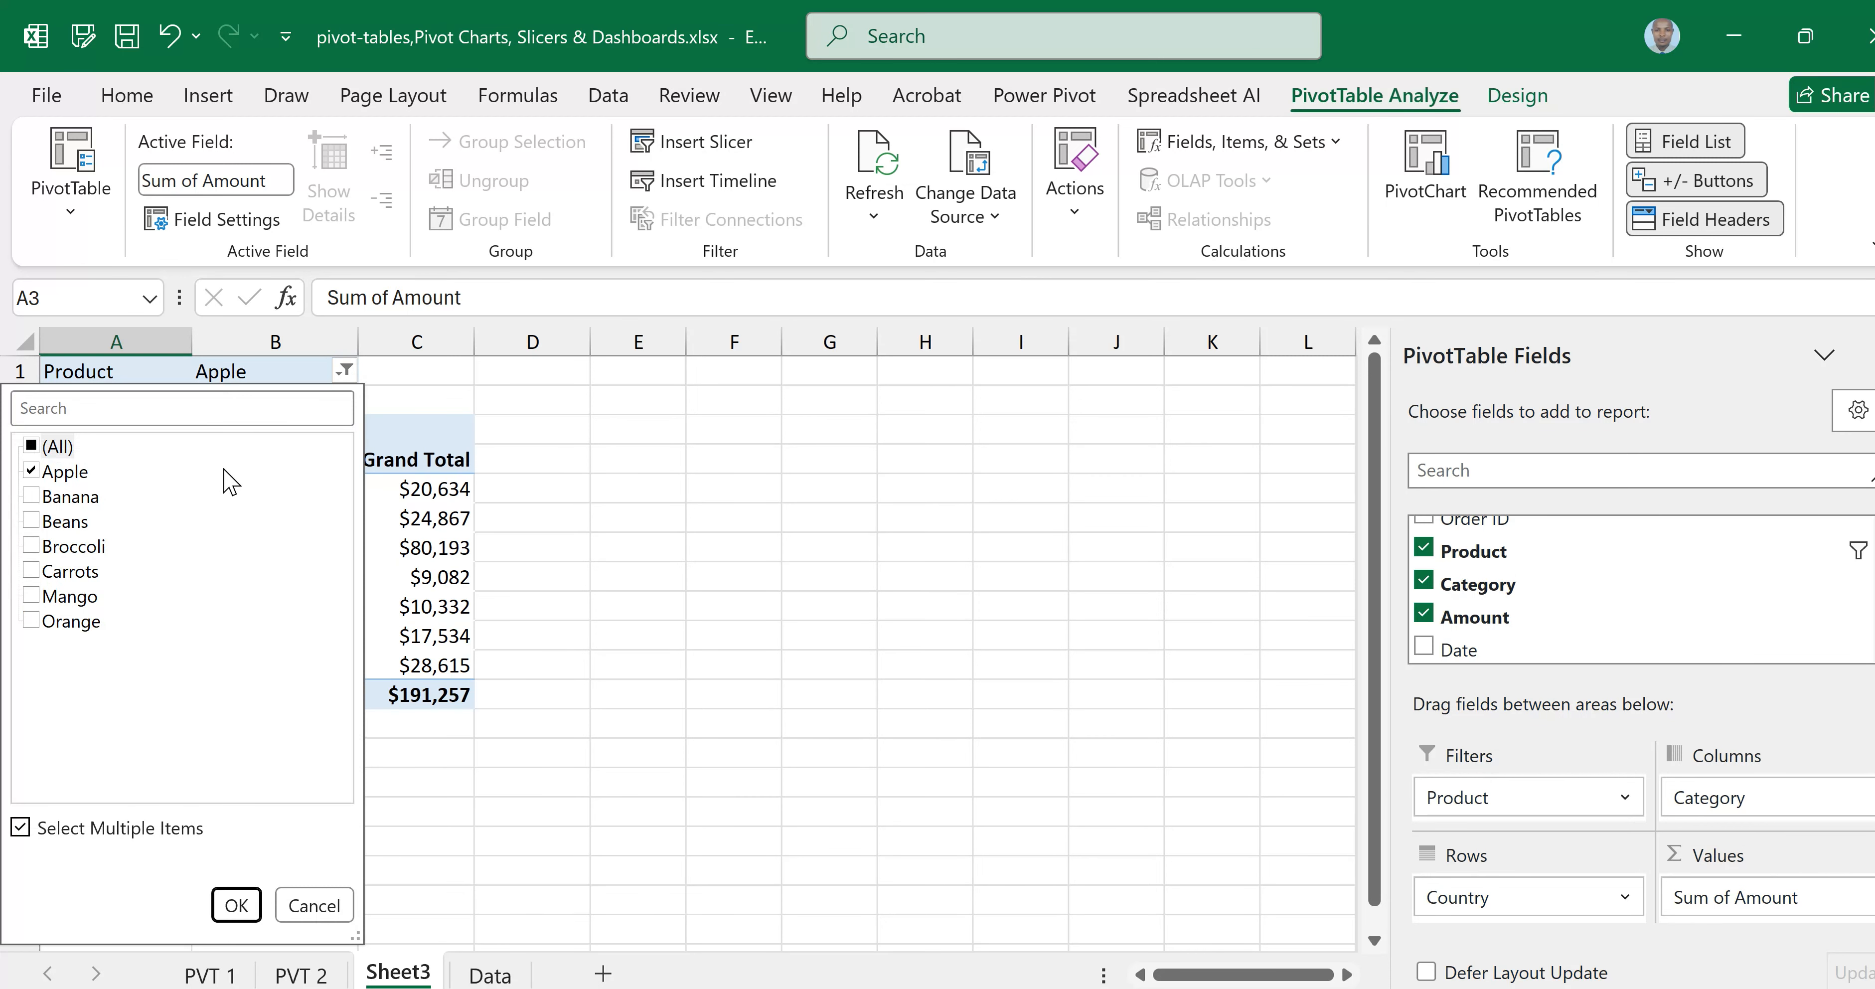
{"action": "left_click", "coordinate": [30, 546]}
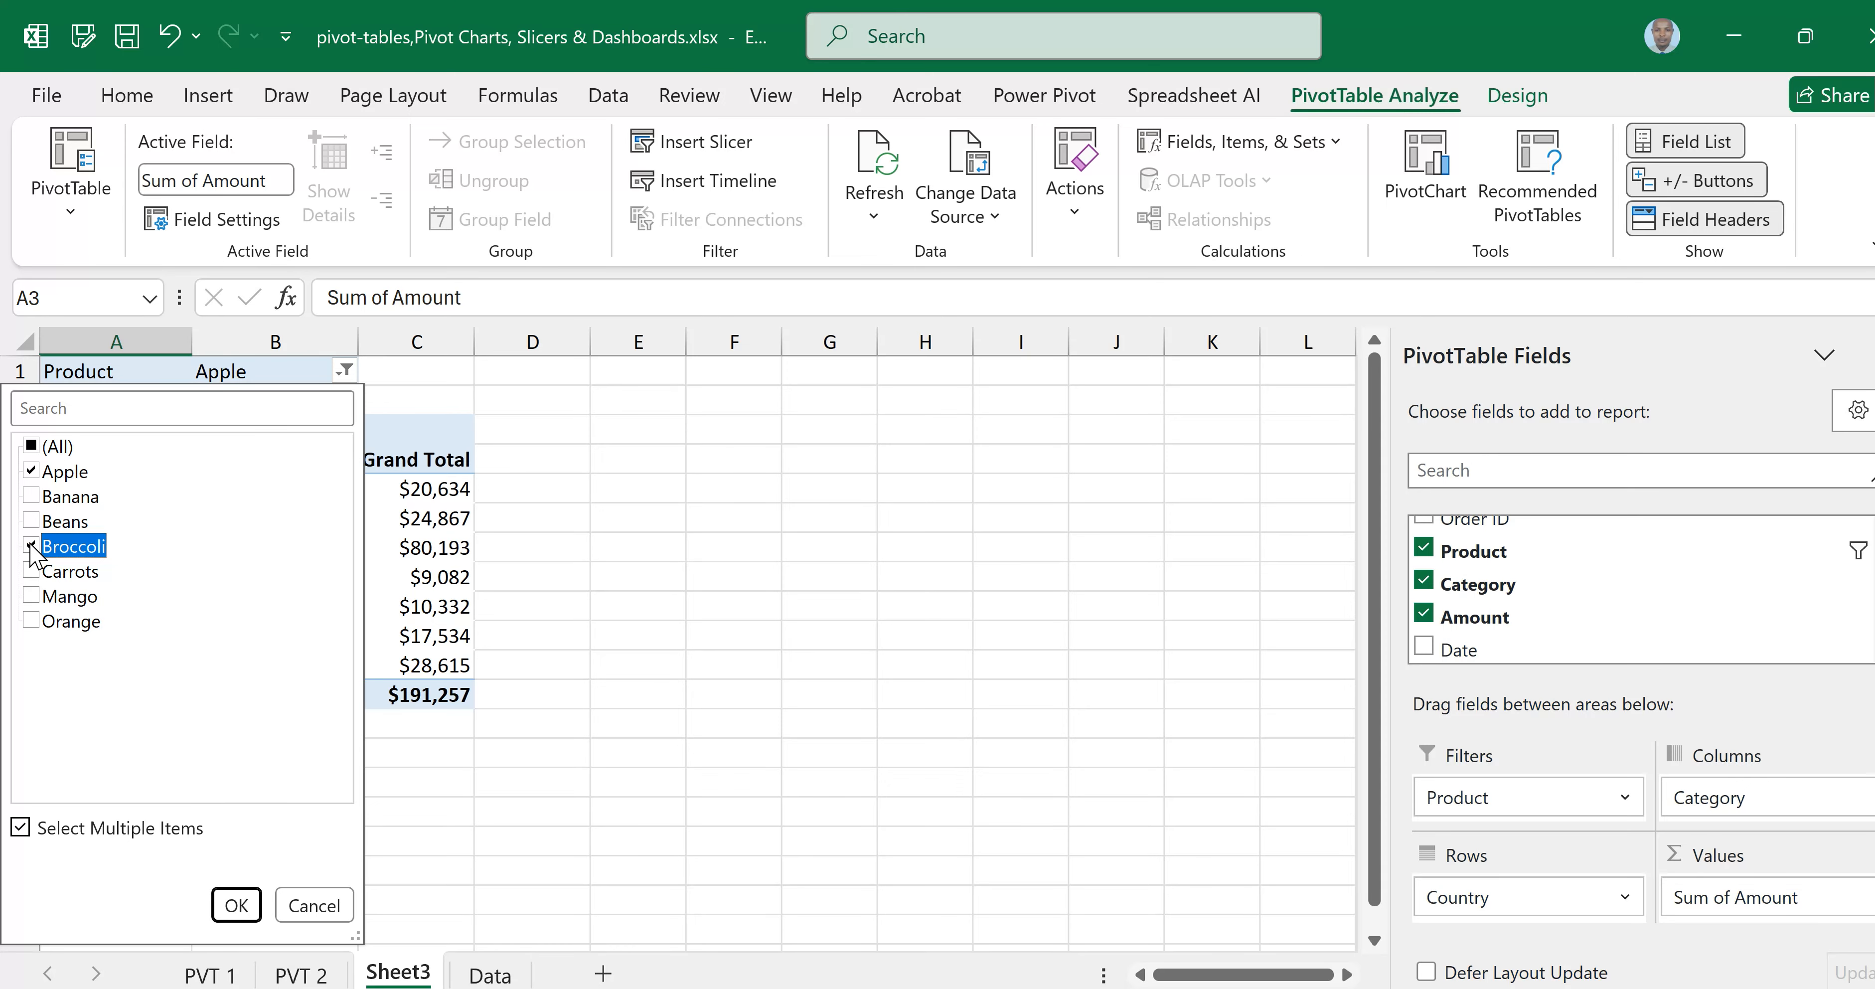
{"action": "left_click", "coordinate": [236, 901]}
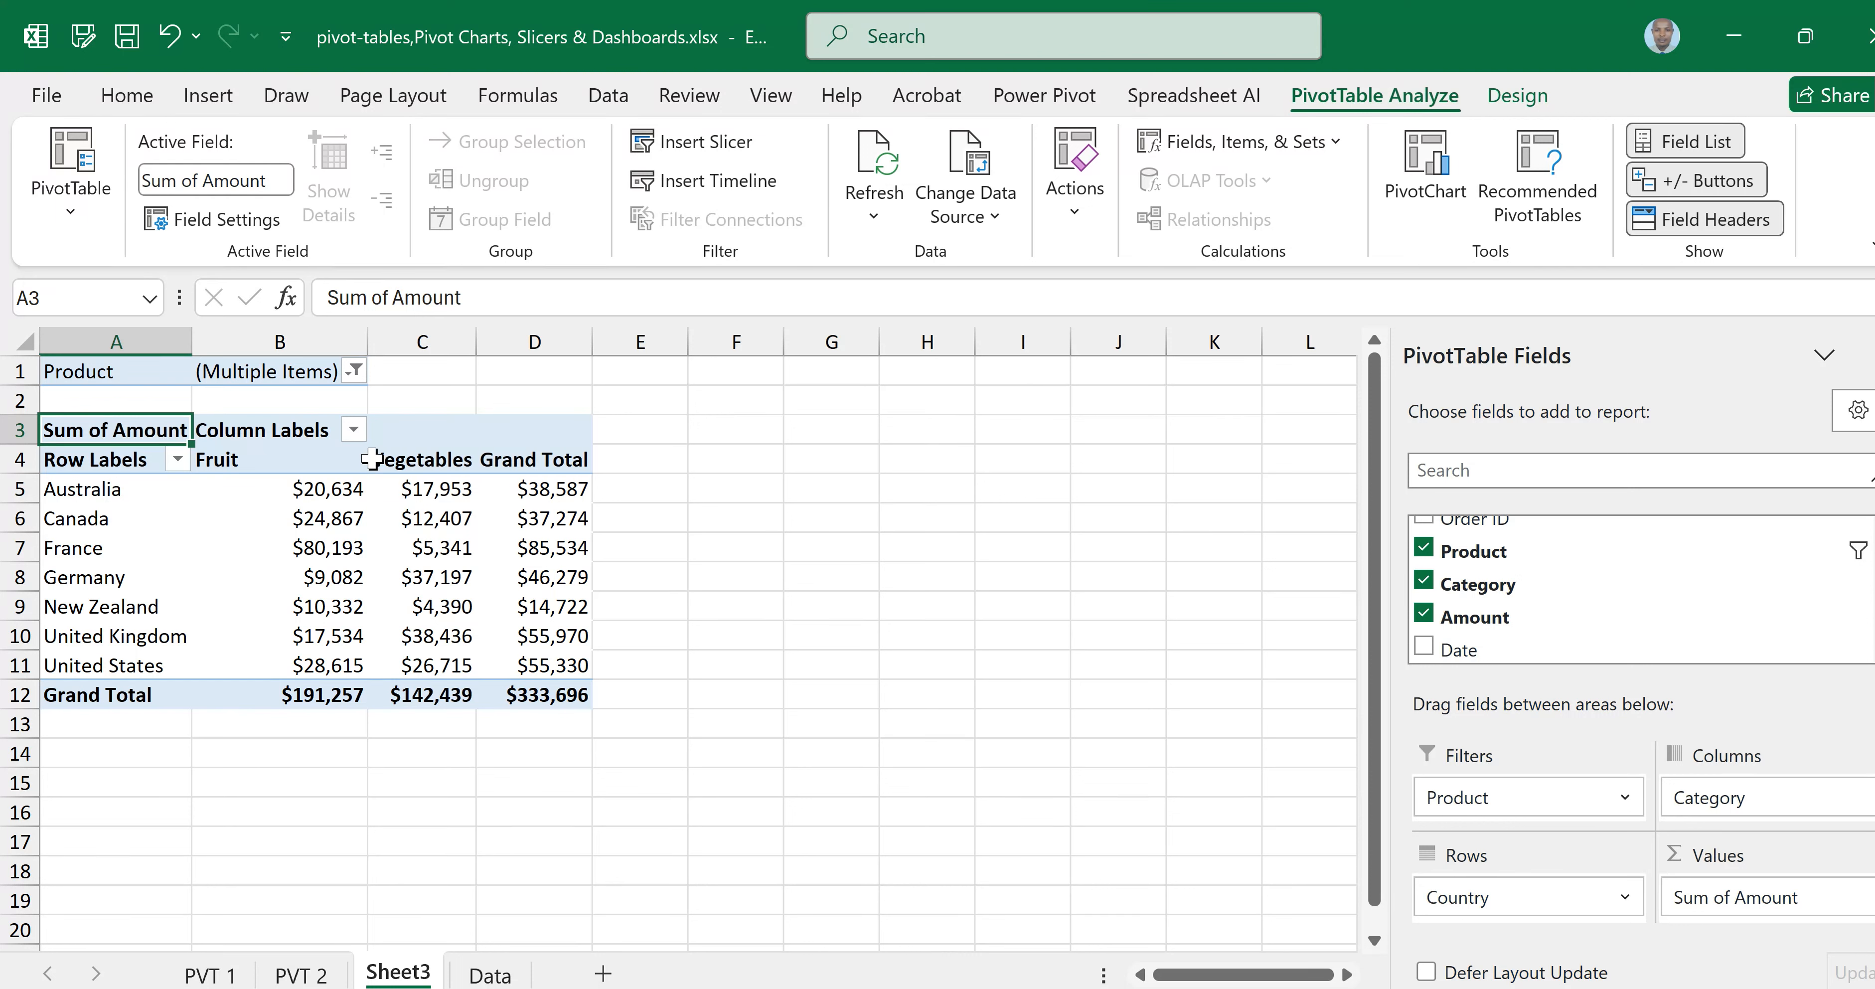
Reset the pivot table's Product filter to include all products
{"action": "left_click", "coordinate": [355, 373]}
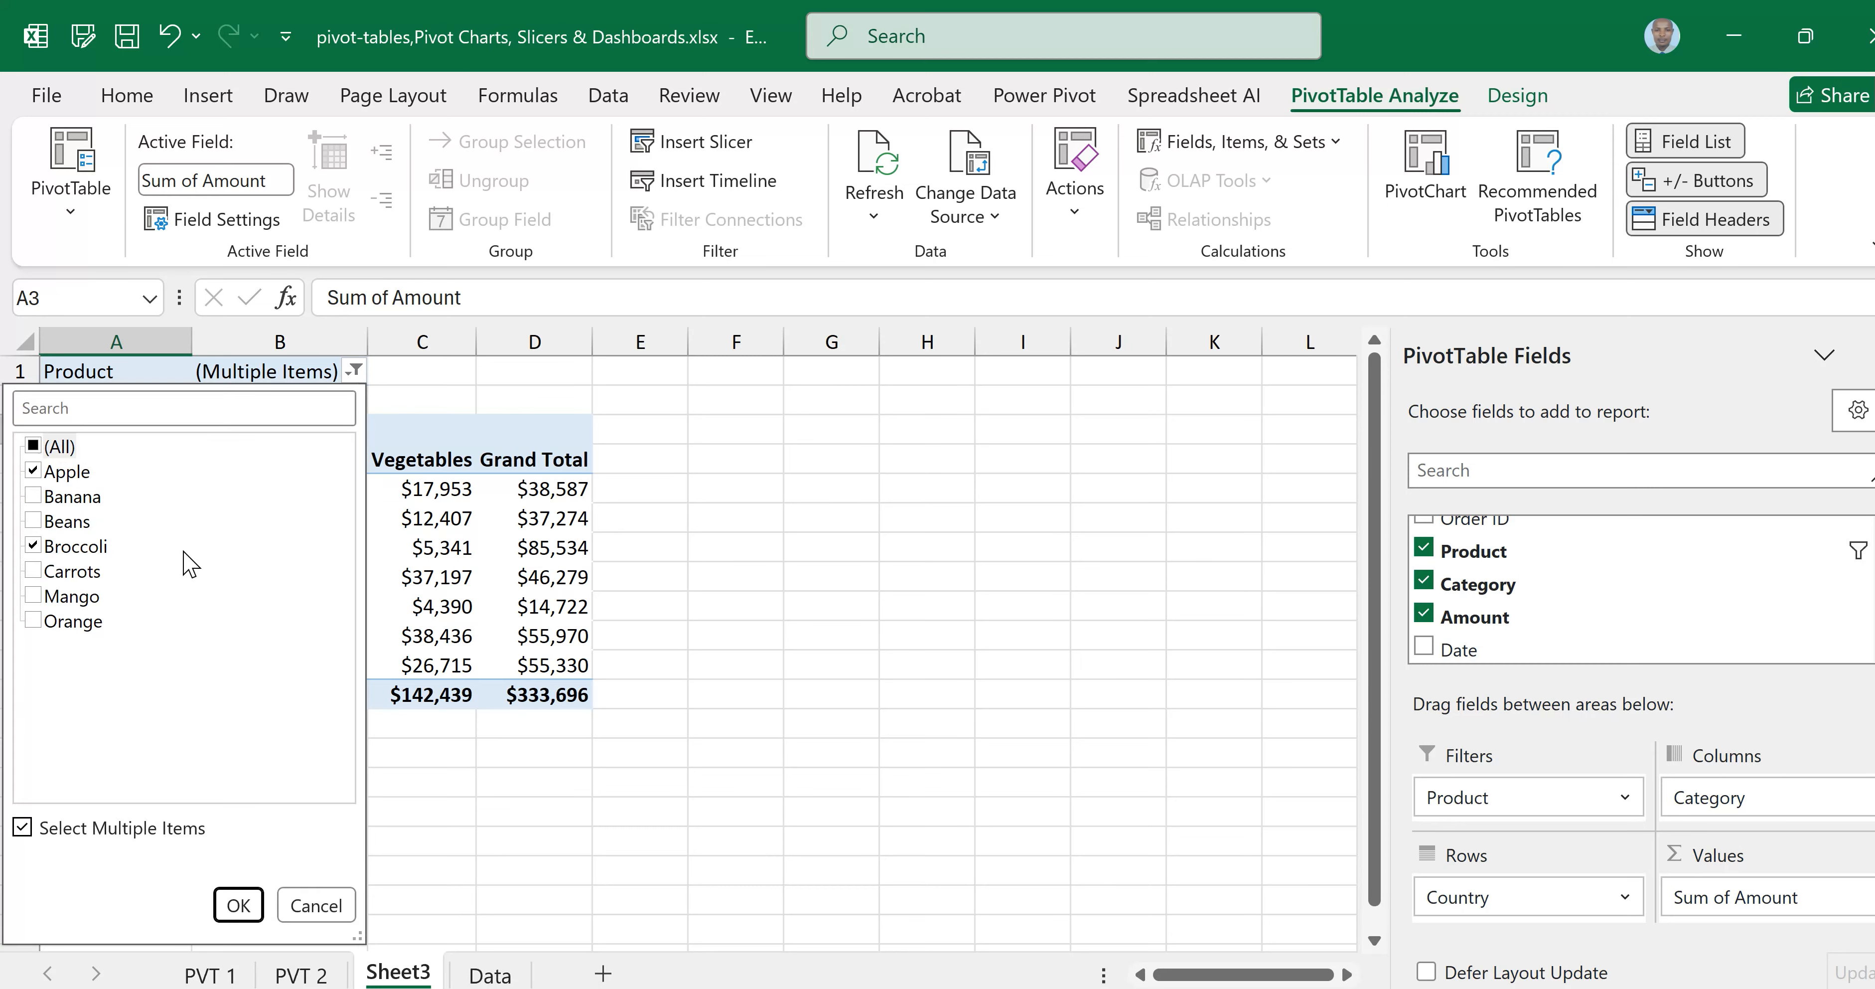
{"action": "left_click", "coordinate": [41, 446]}
{"action": "left_click", "coordinate": [239, 907]}
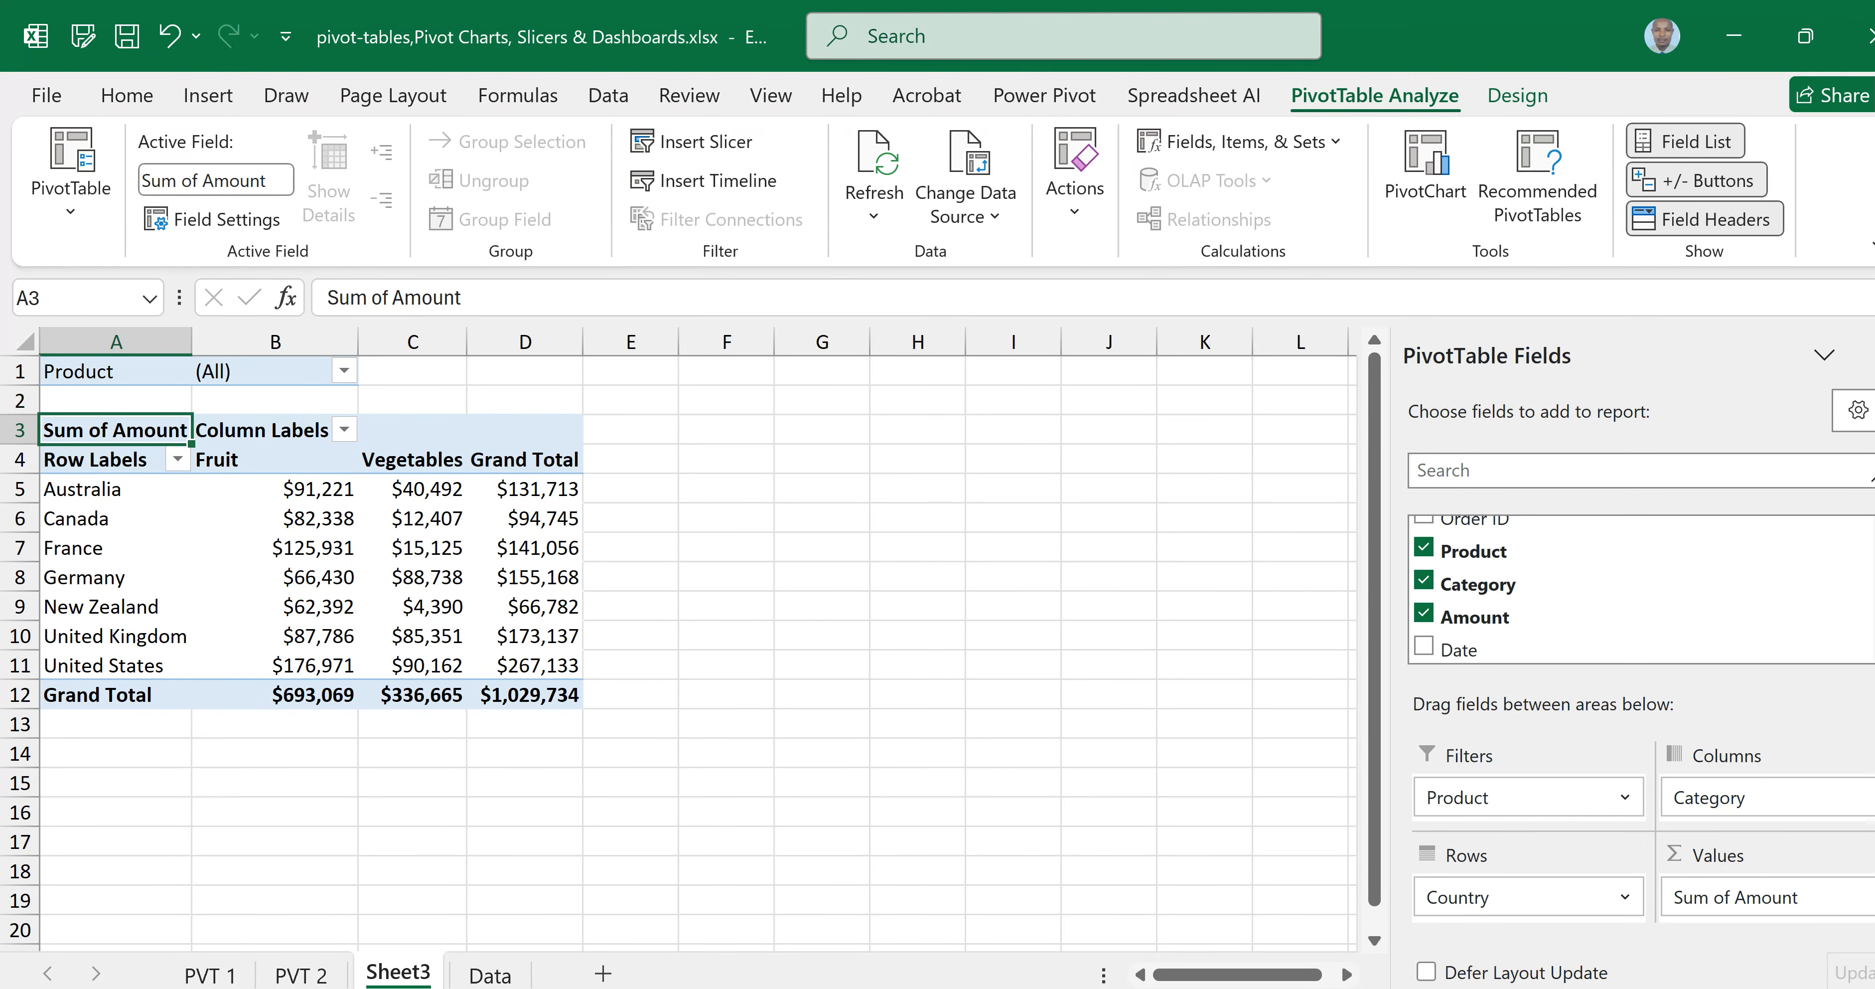
Rename the Sheet3 worksheet as PVT 3
{"action": "right_click", "coordinate": [395, 979]}
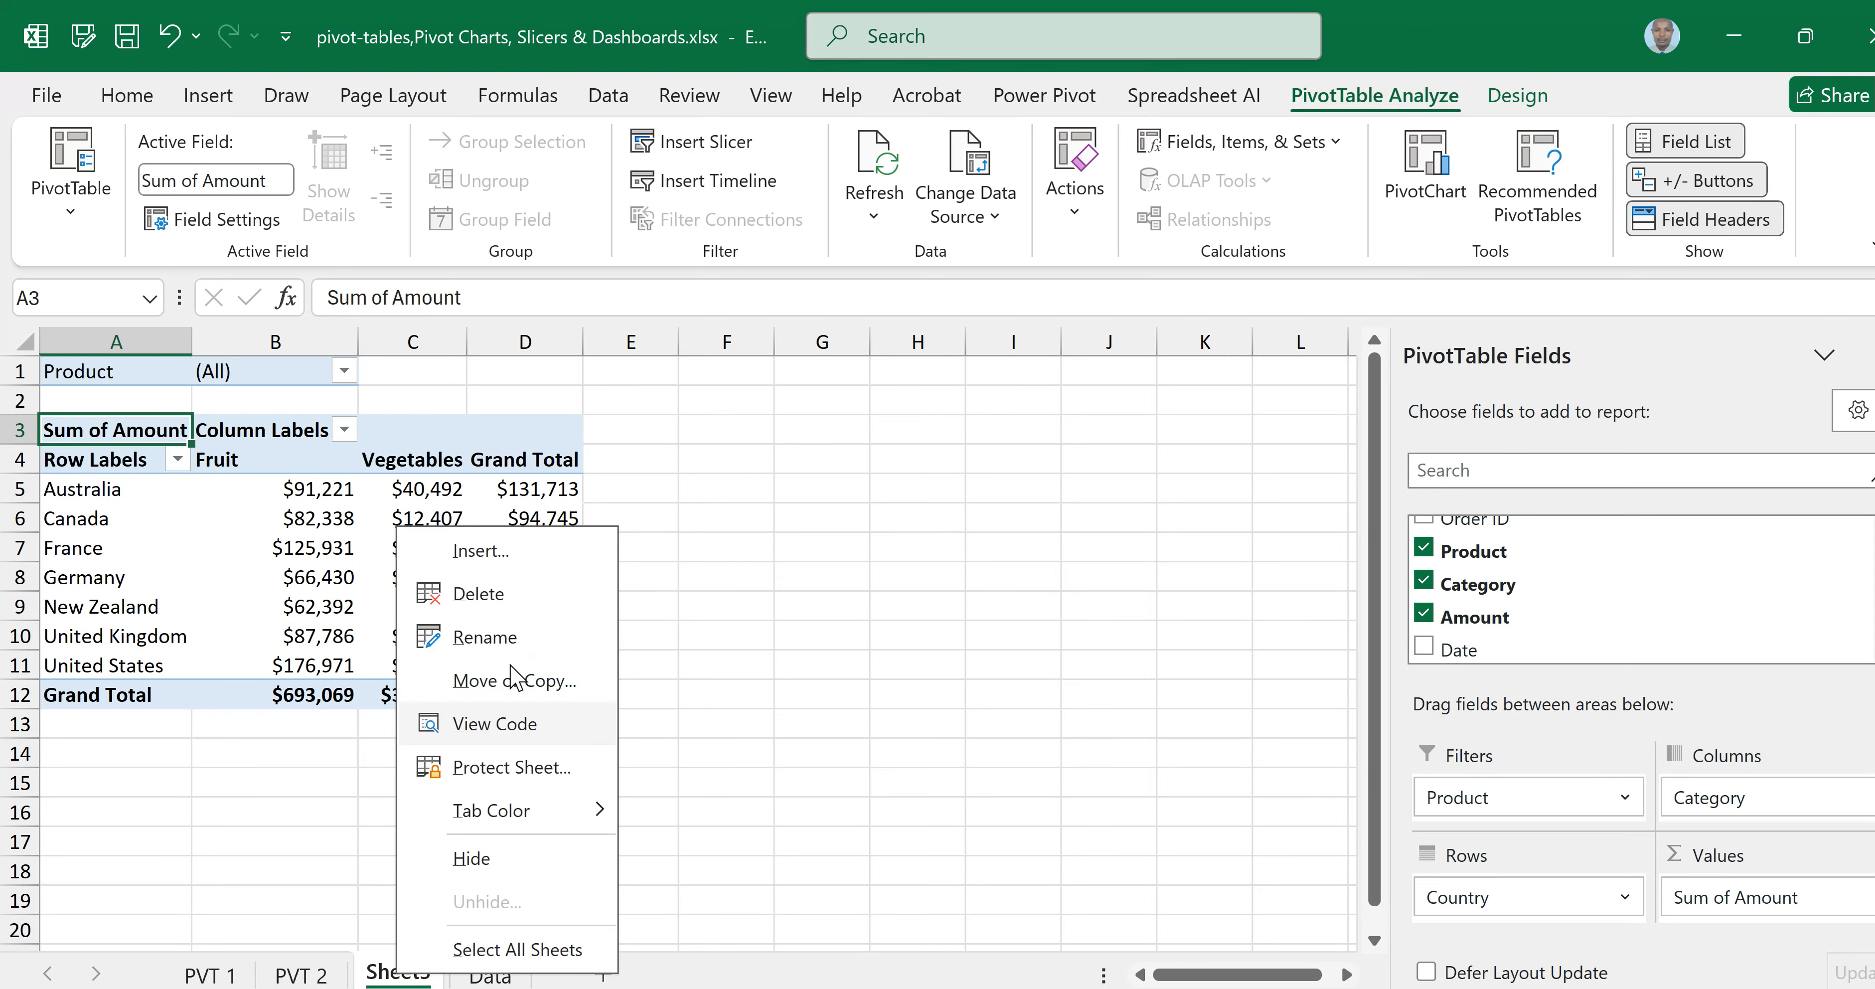
{"action": "left_click", "coordinate": [497, 643]}
{"action": "type", "text": "PVT"}
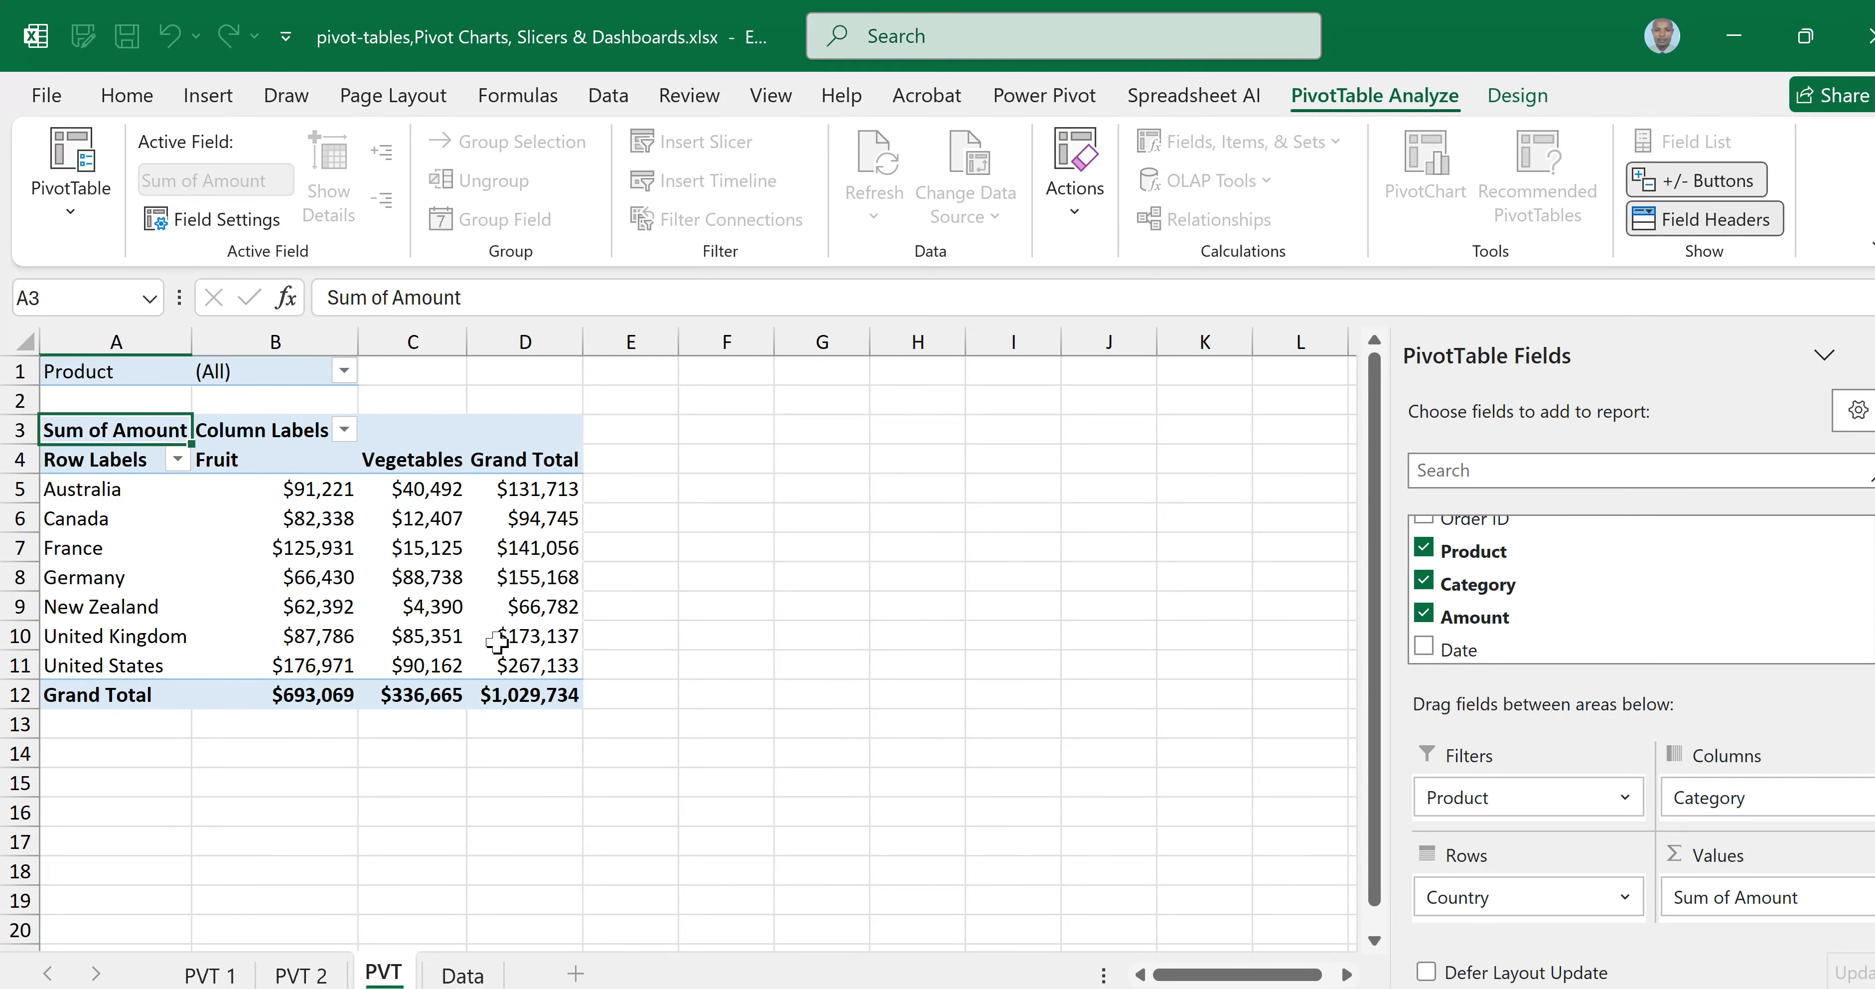
{"action": "type", "text": " 3"}
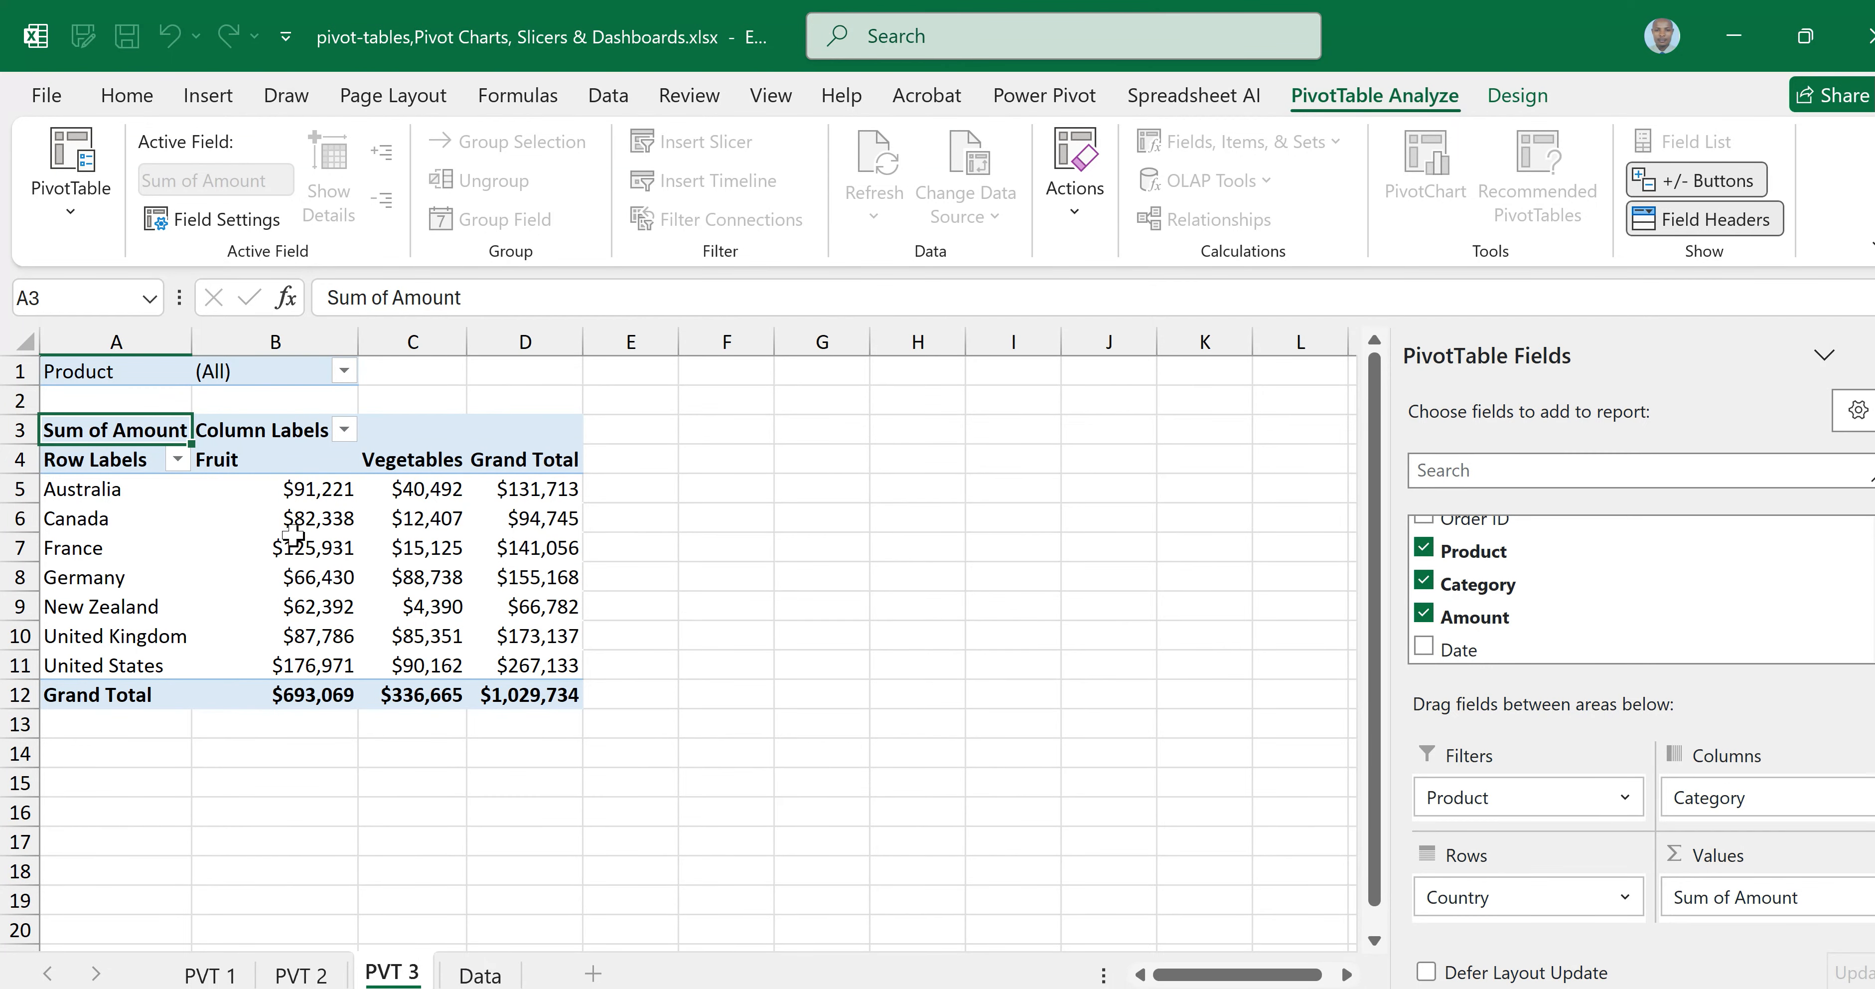
{"action": "mouse_move", "coordinate": [293, 536]}
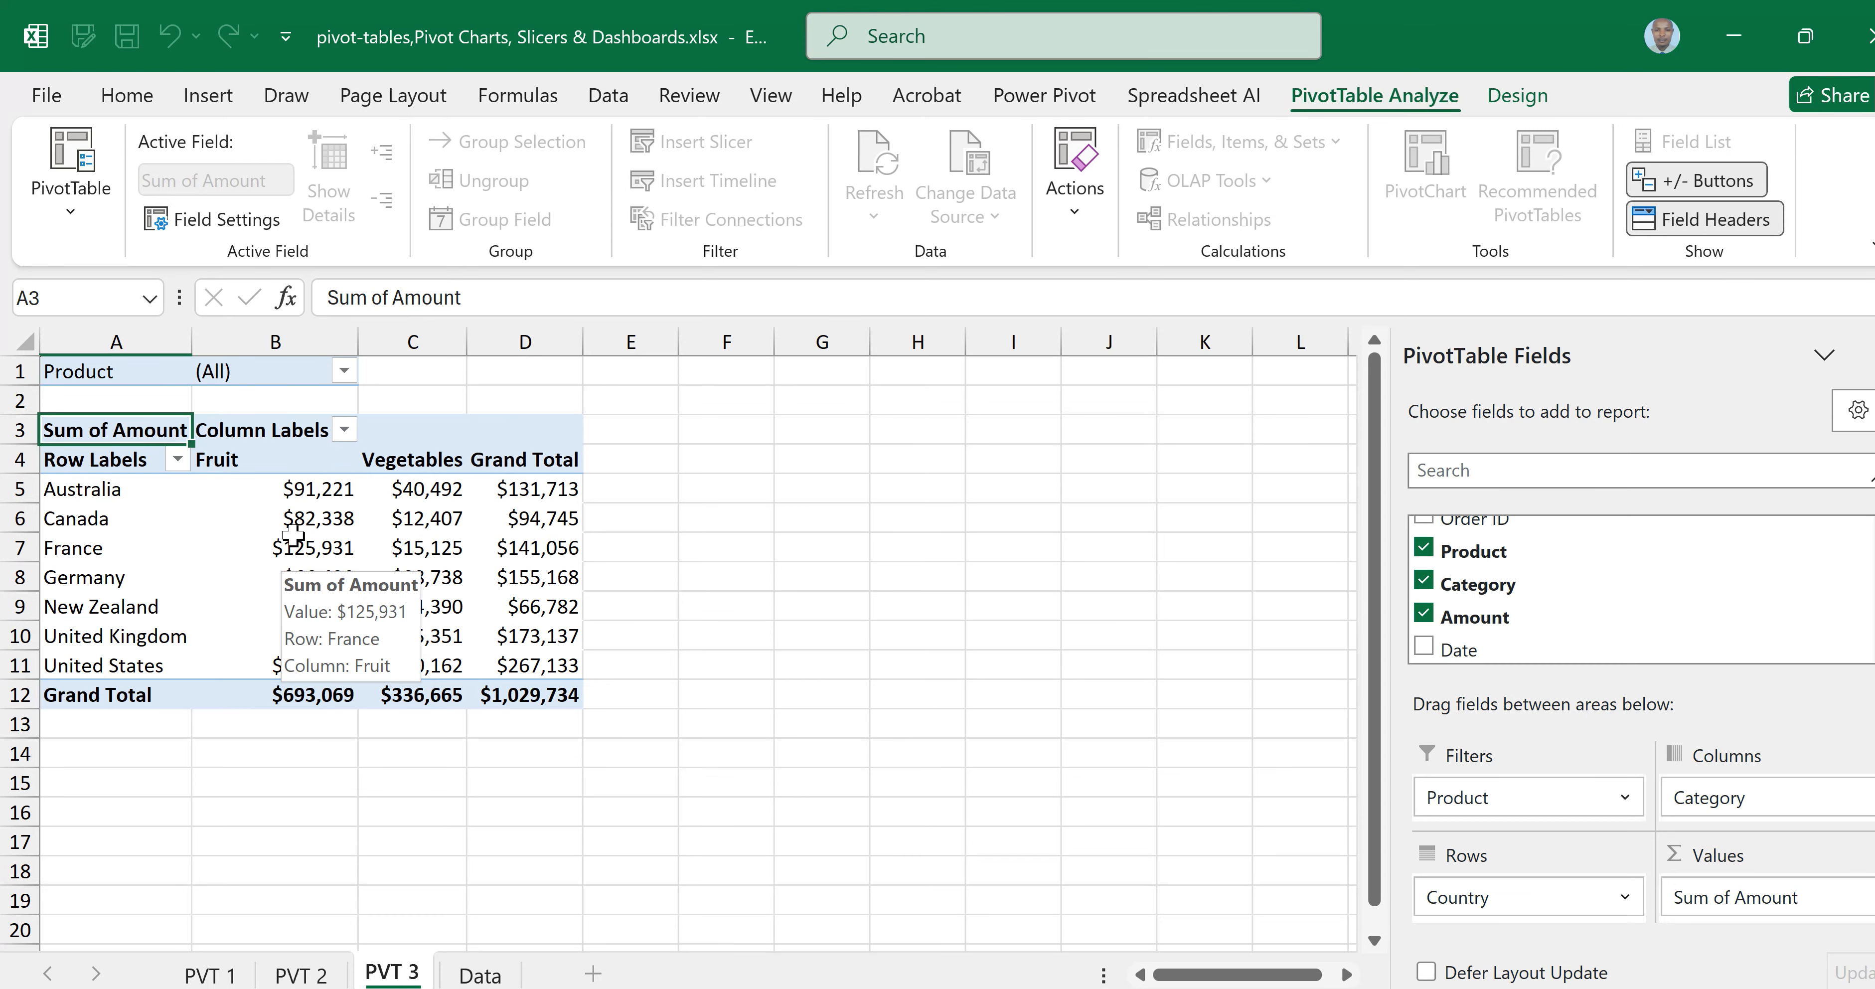
{"action": "left_click", "coordinate": [294, 537]}
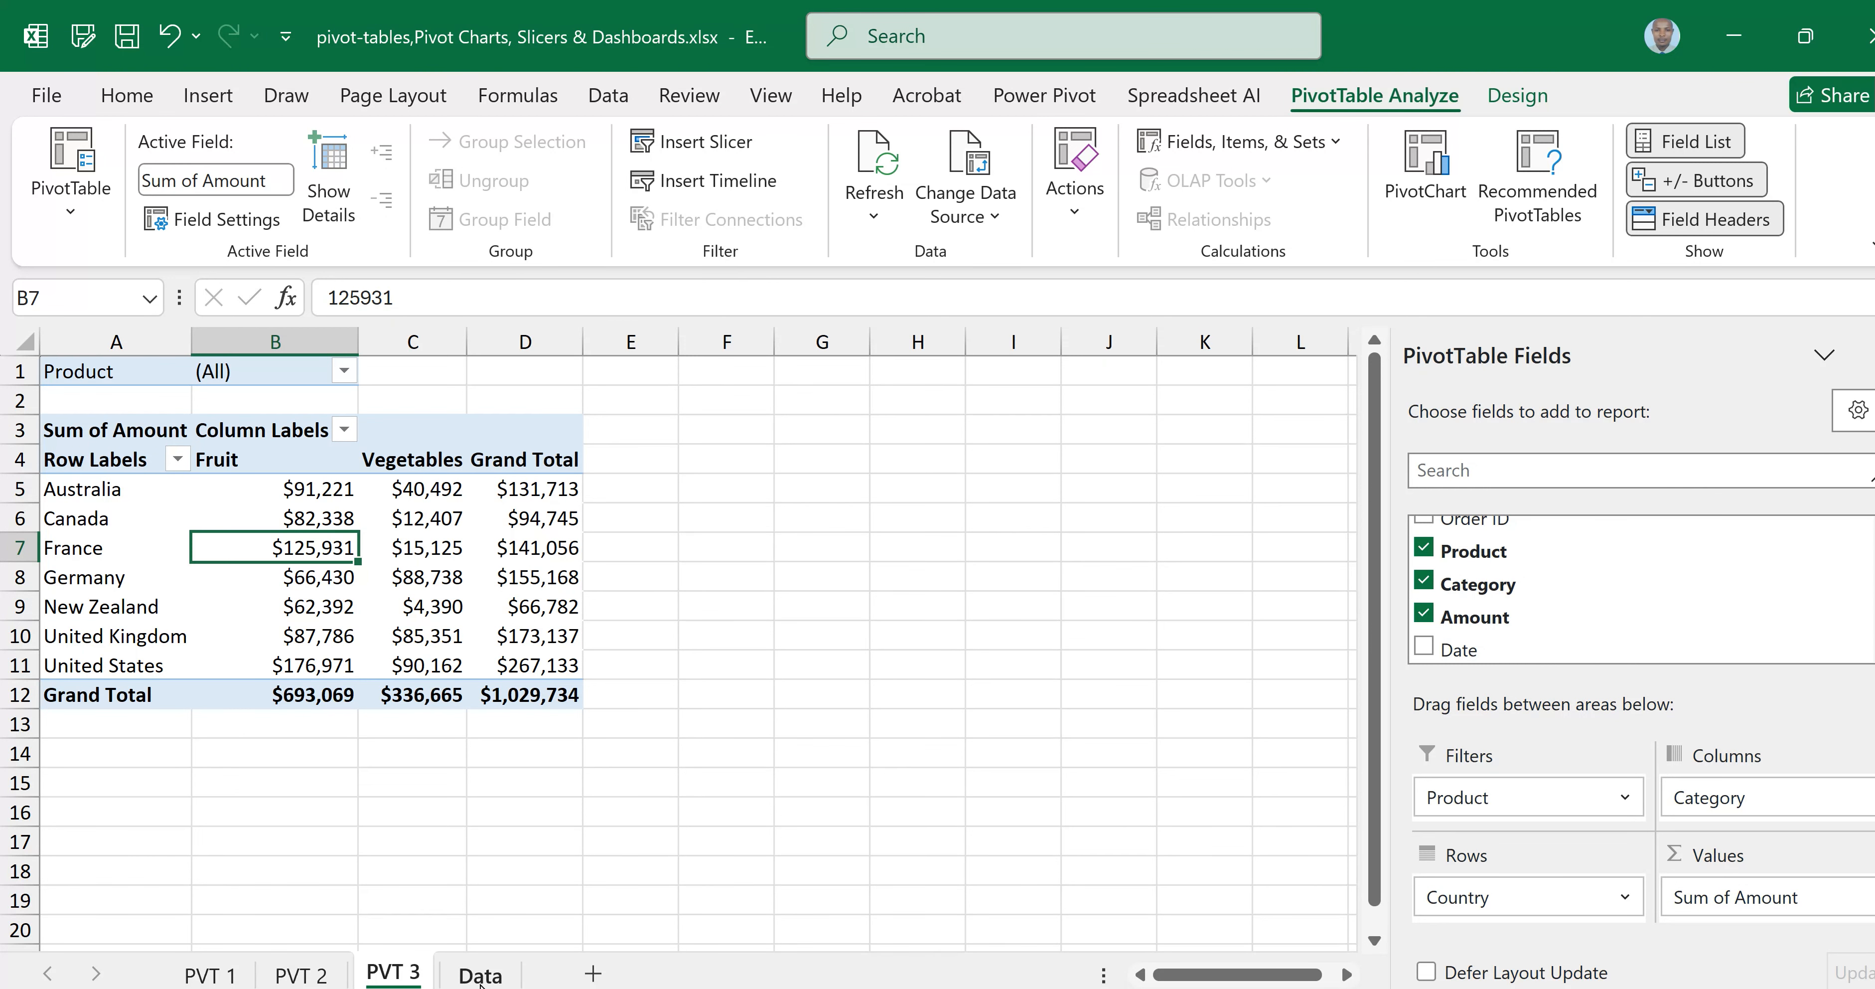
Create a fourth pivot table from Table1 on the Data sheet, placed on a new worksheet
{"action": "left_click", "coordinate": [480, 976]}
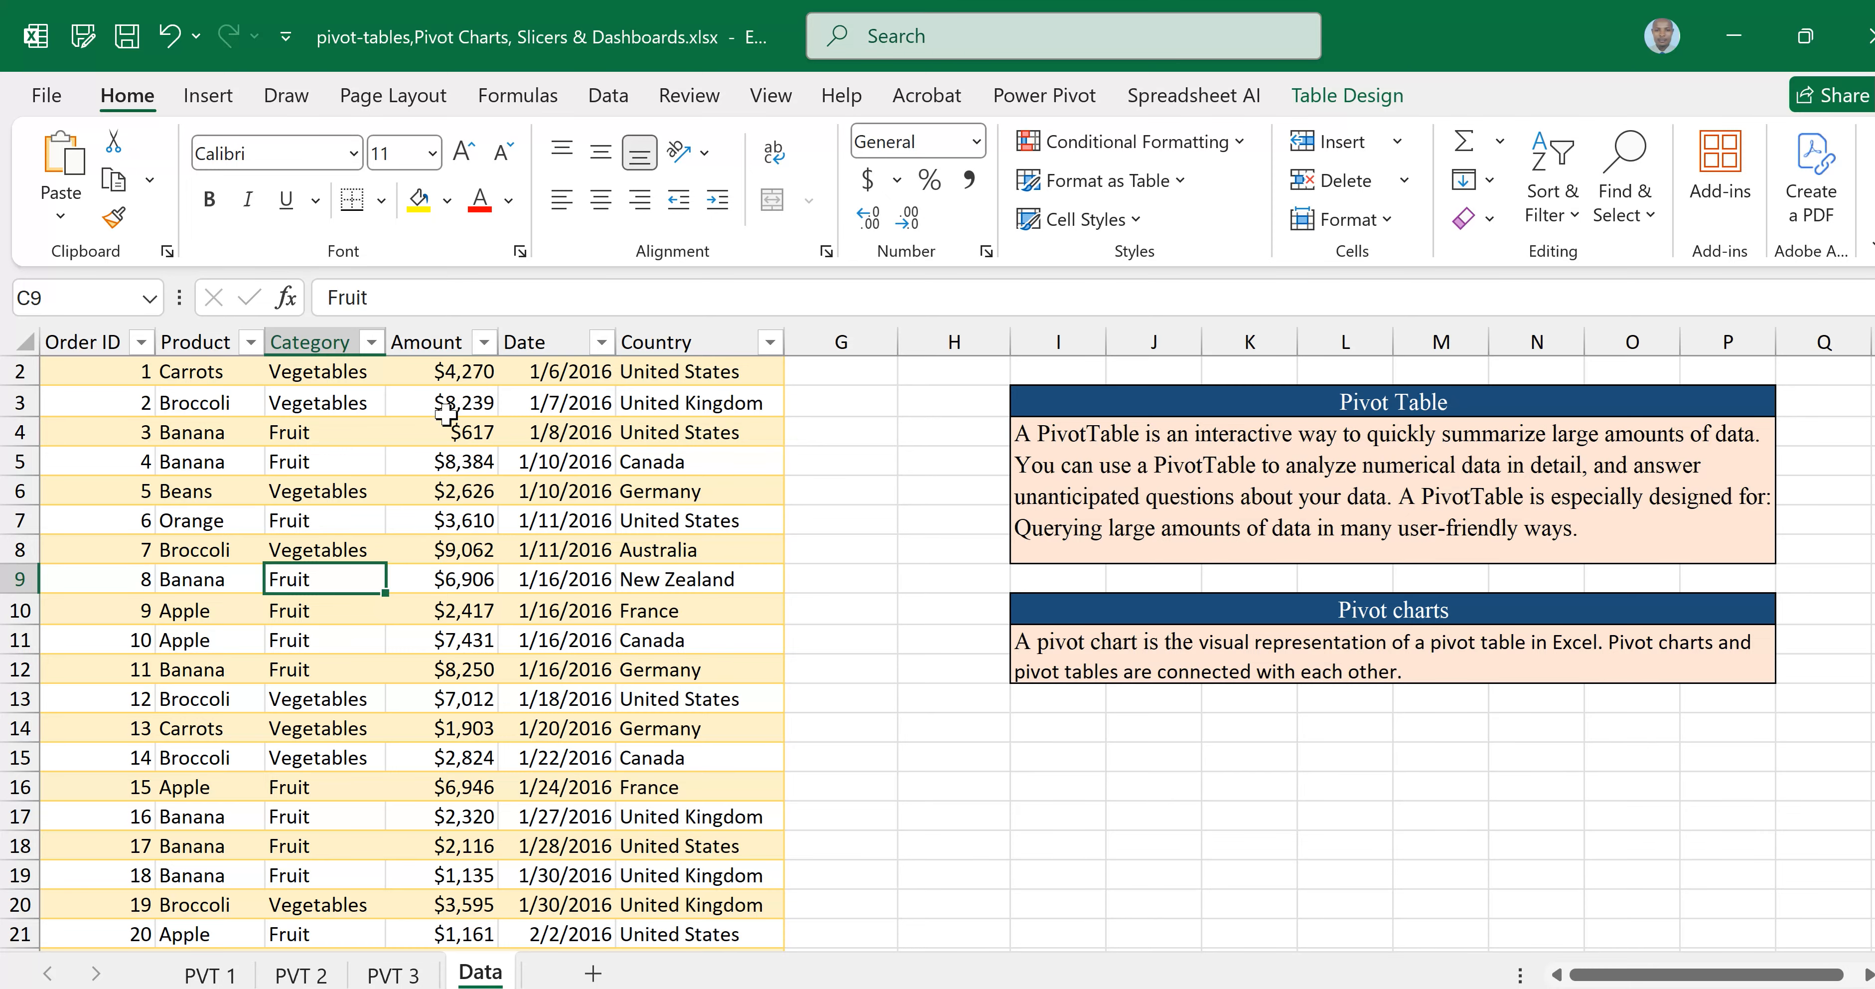
{"action": "left_click", "coordinate": [204, 101]}
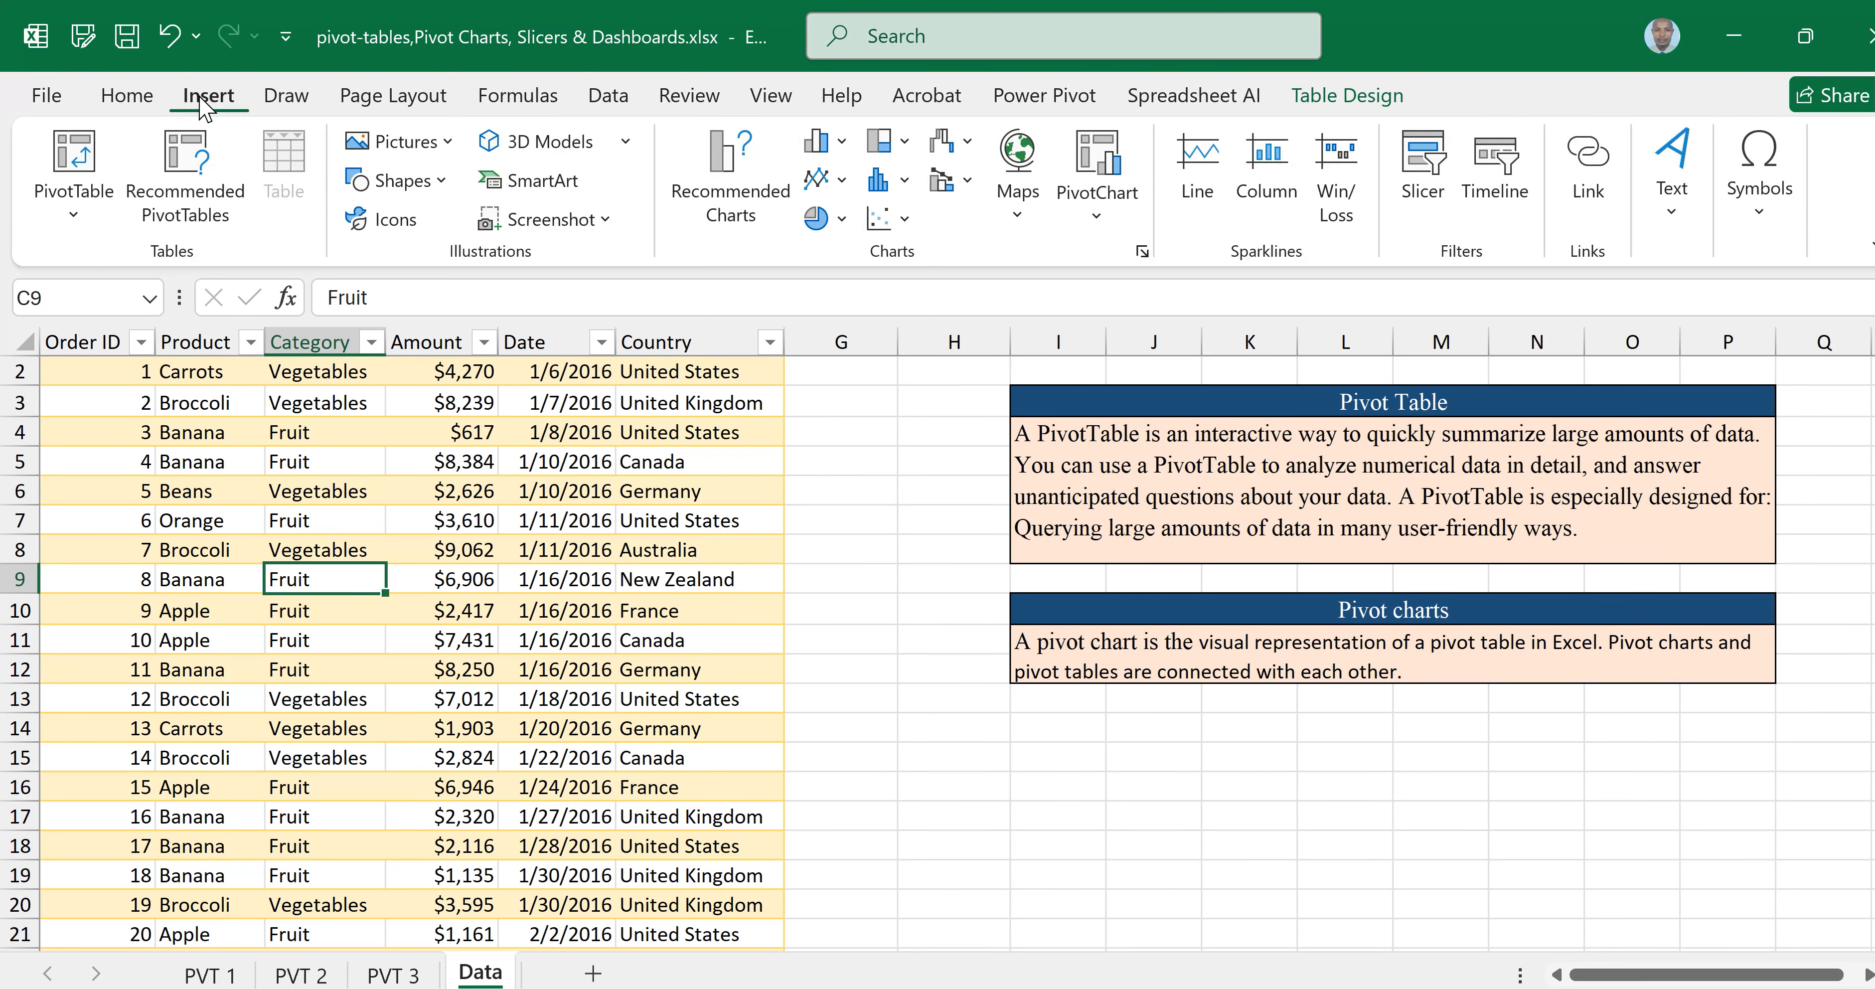
{"action": "left_click", "coordinate": [89, 222]}
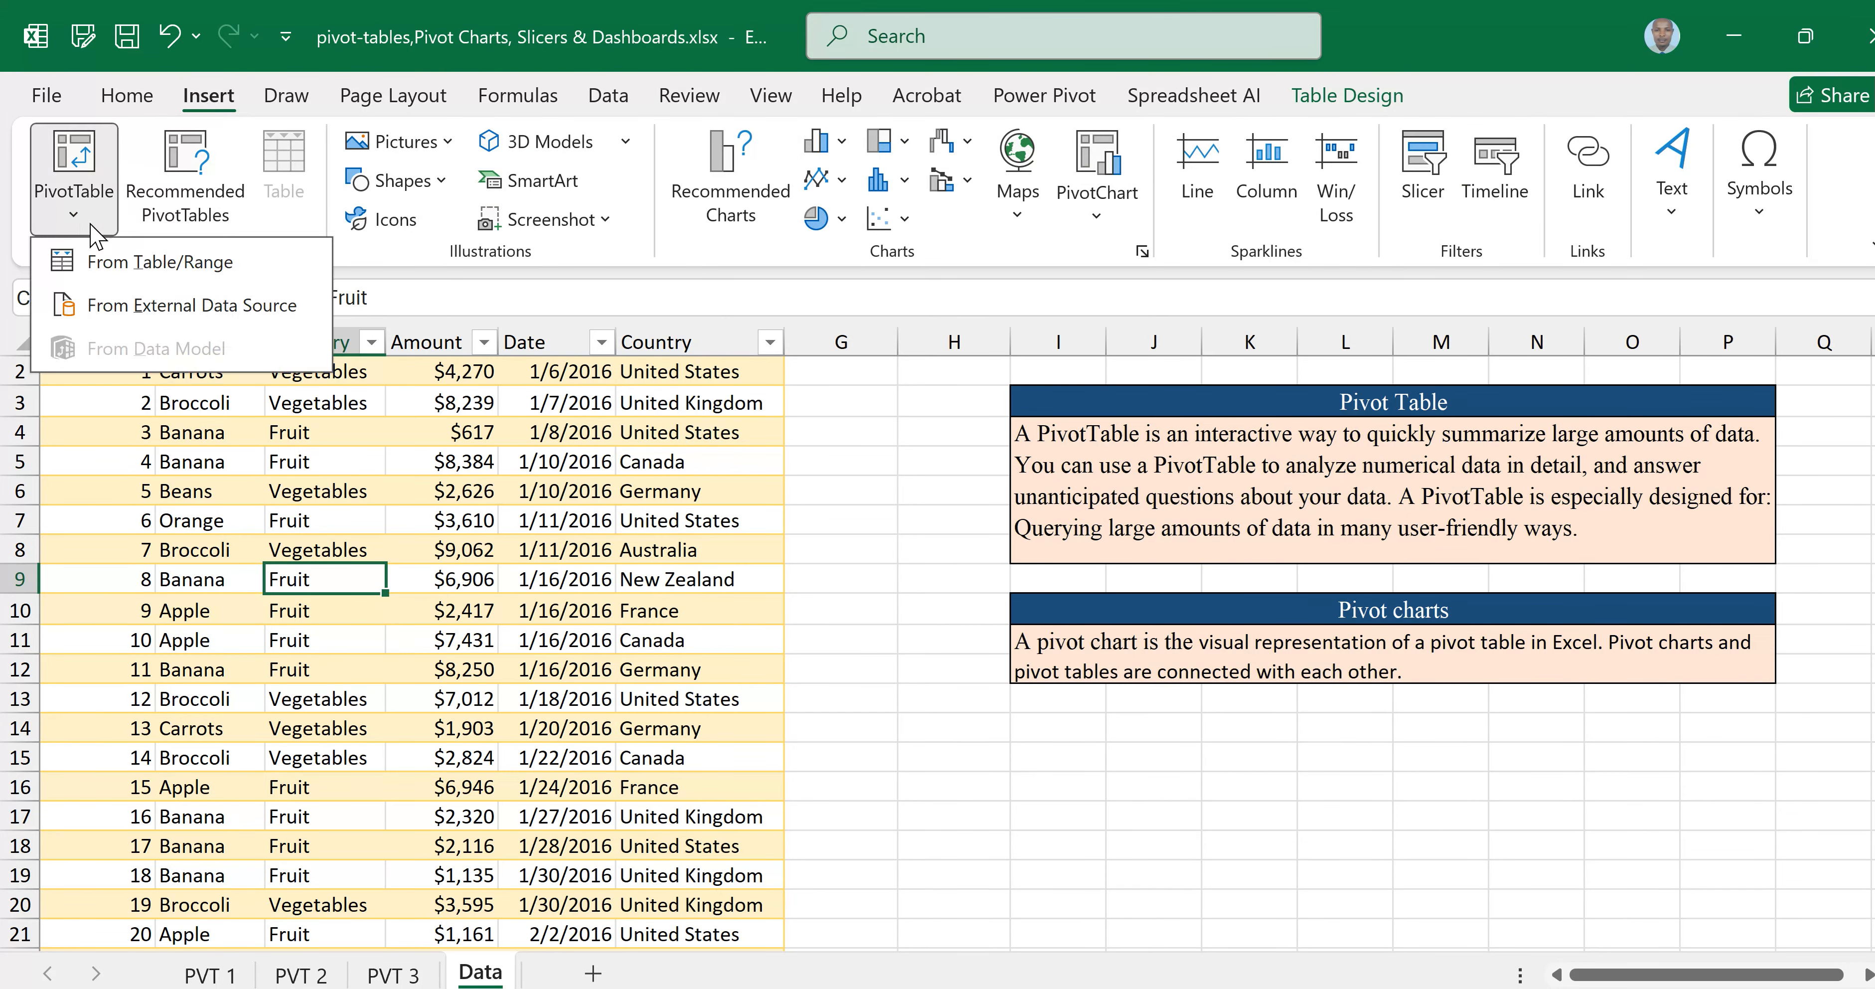
{"action": "left_click", "coordinate": [143, 264]}
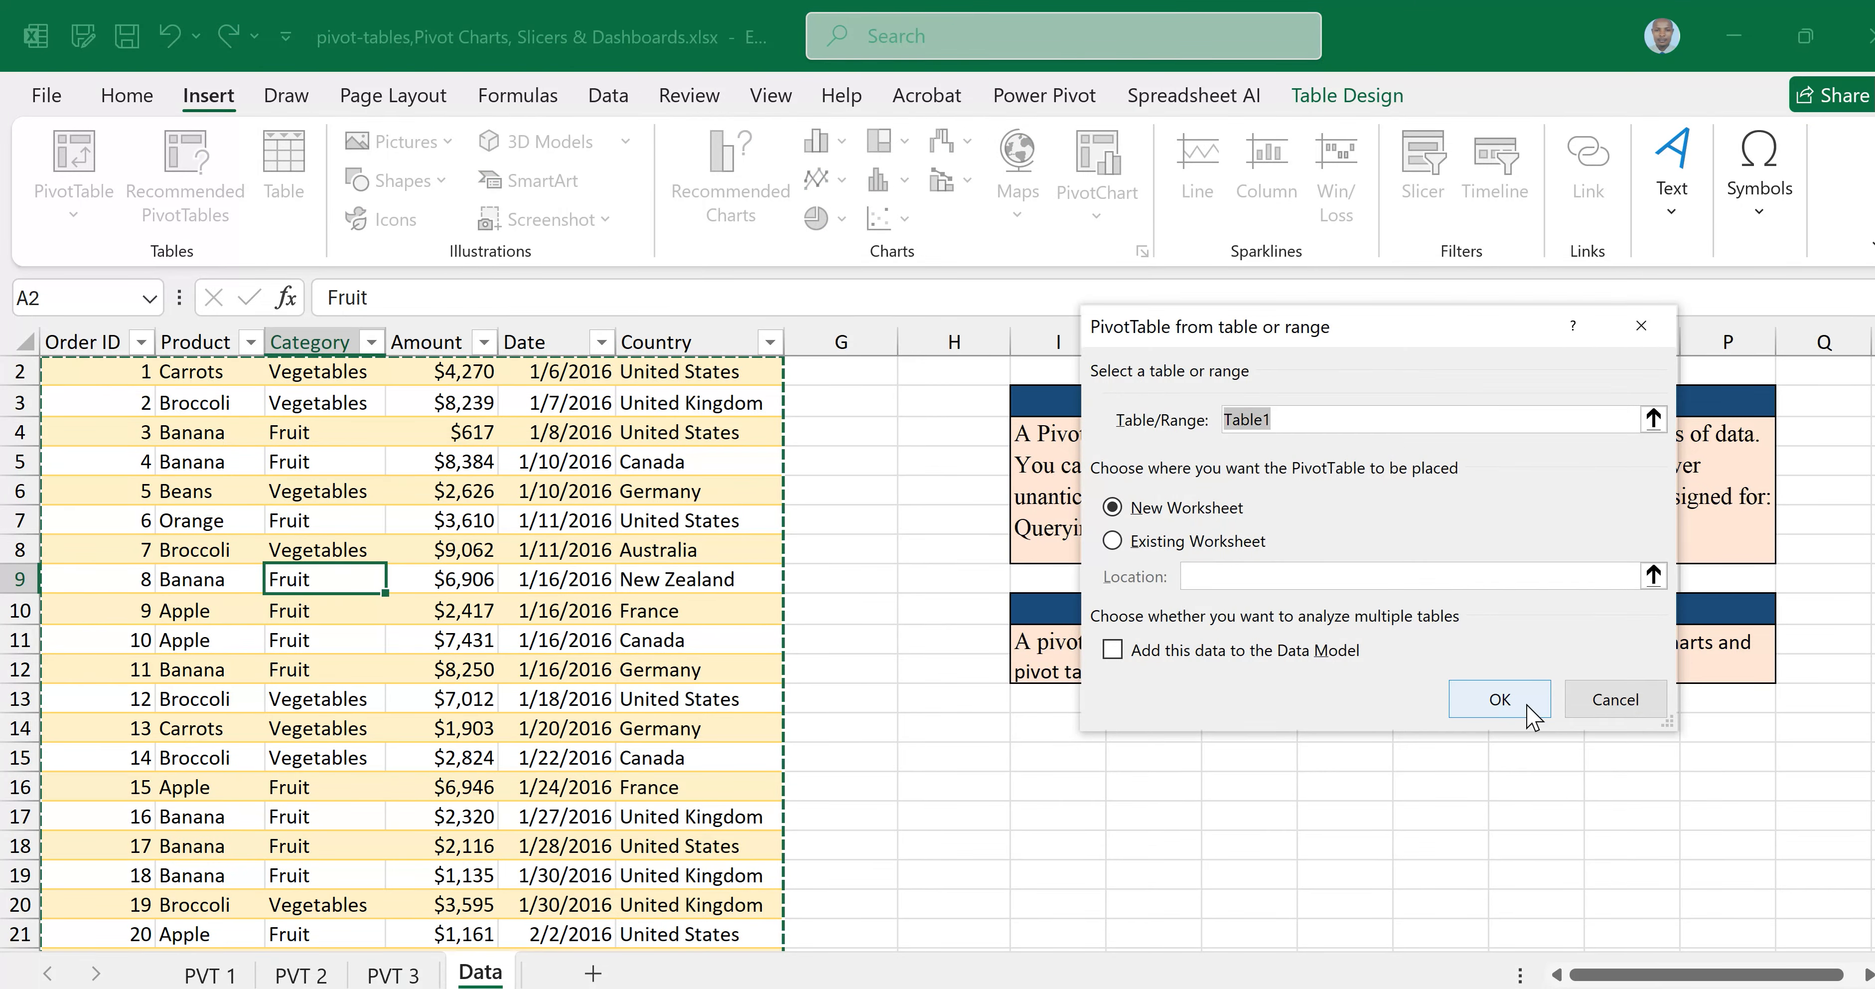
{"action": "left_click", "coordinate": [1499, 699]}
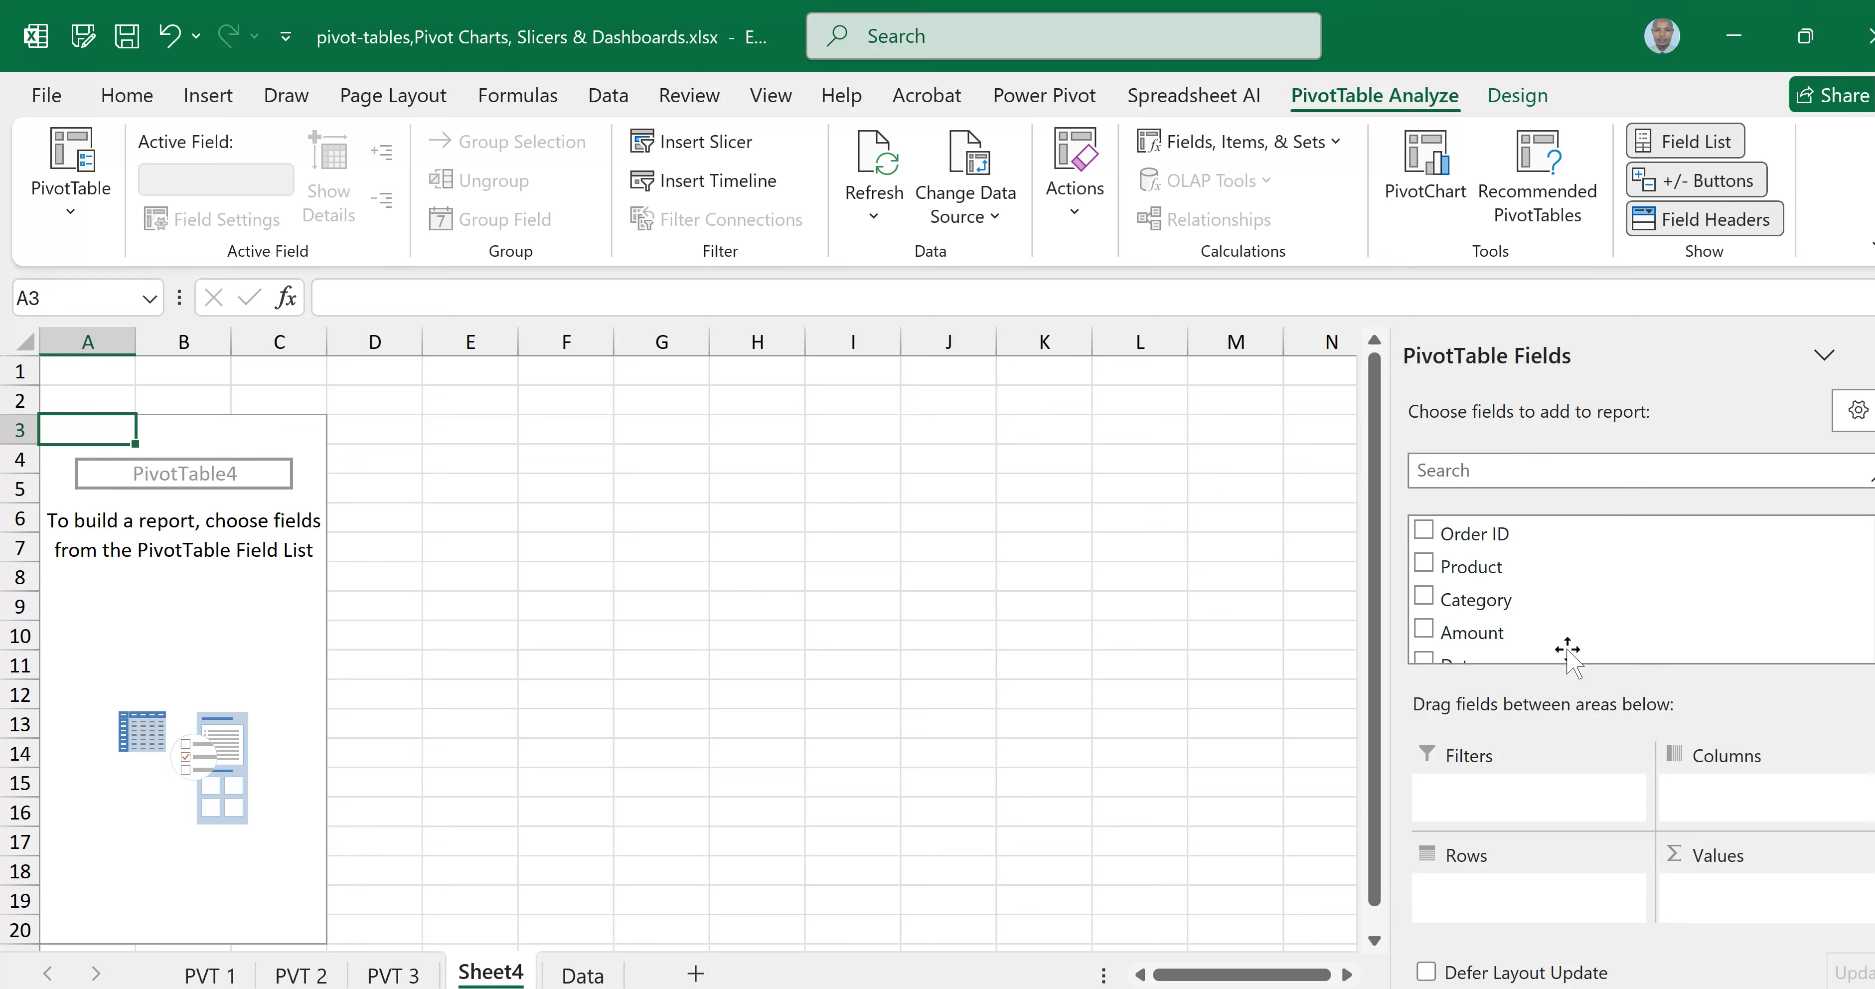
Add Product as the row field of the empty pivot table on Sheet4, with Category nested beneath it
{"action": "left_click_drag", "start_coordinate": [1452, 567], "coordinate": [1504, 881]}
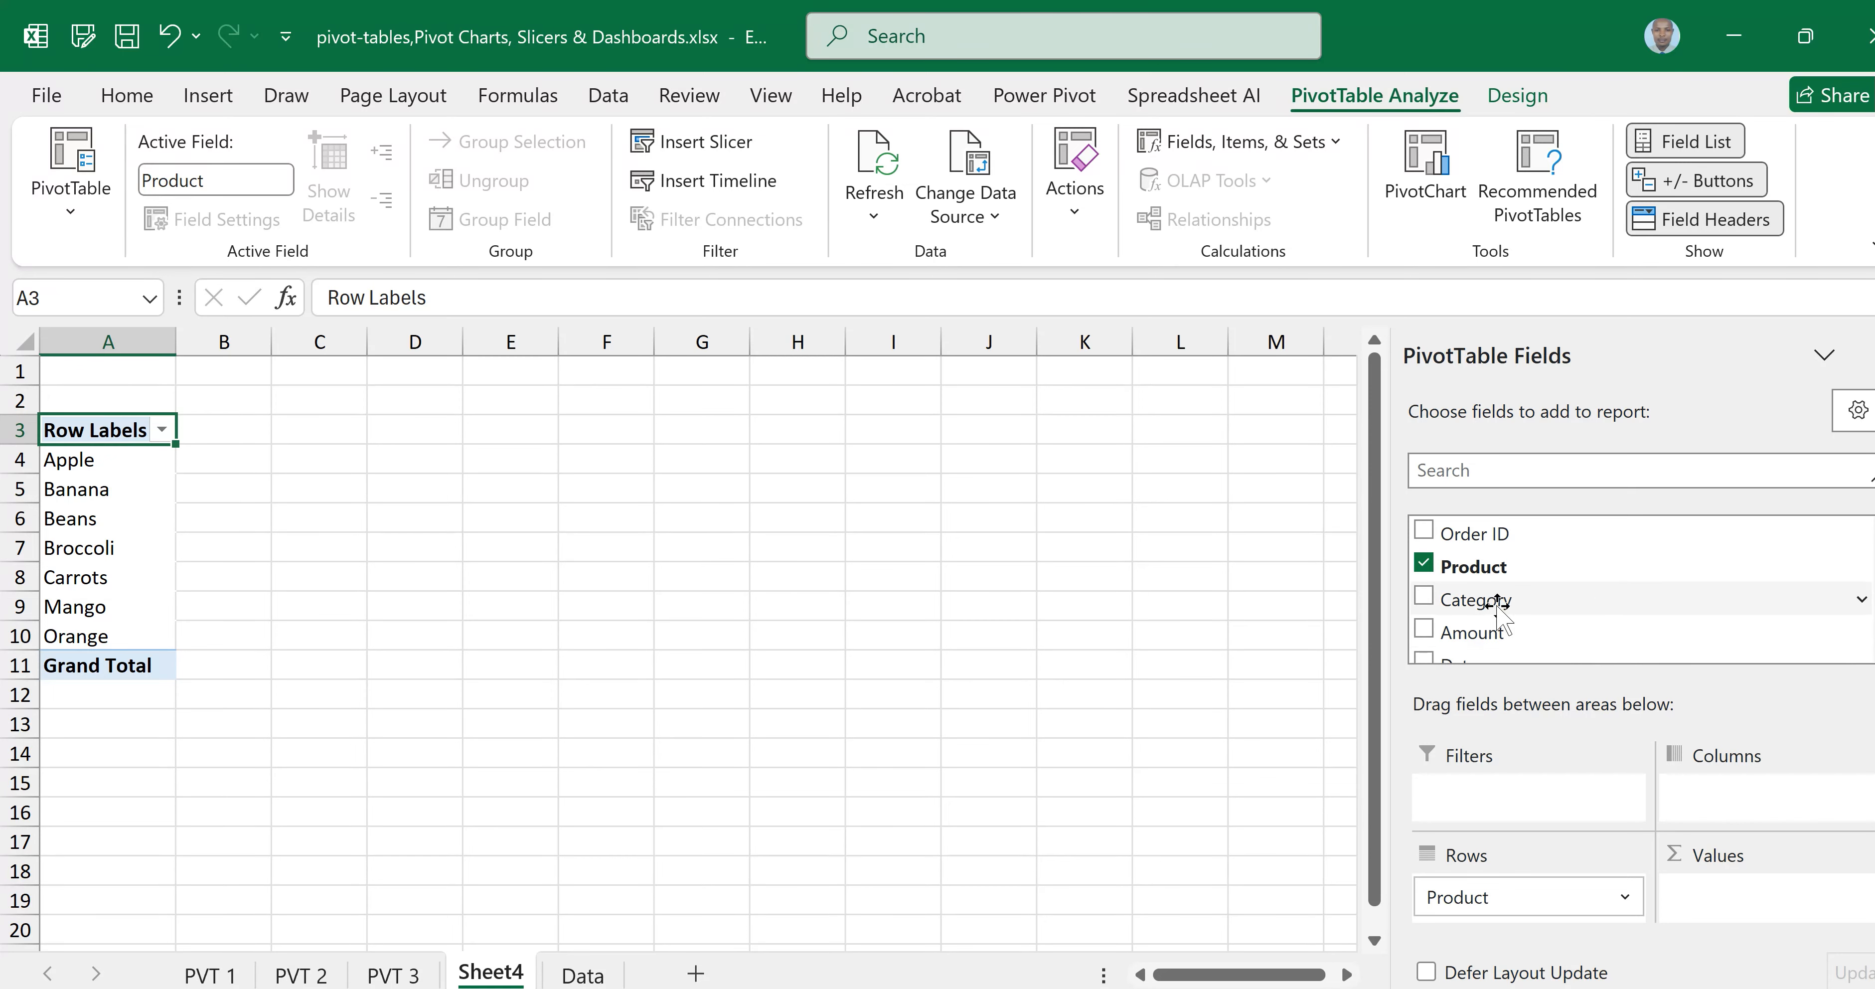
{"action": "left_click_drag", "start_coordinate": [1494, 602], "coordinate": [1553, 930]}
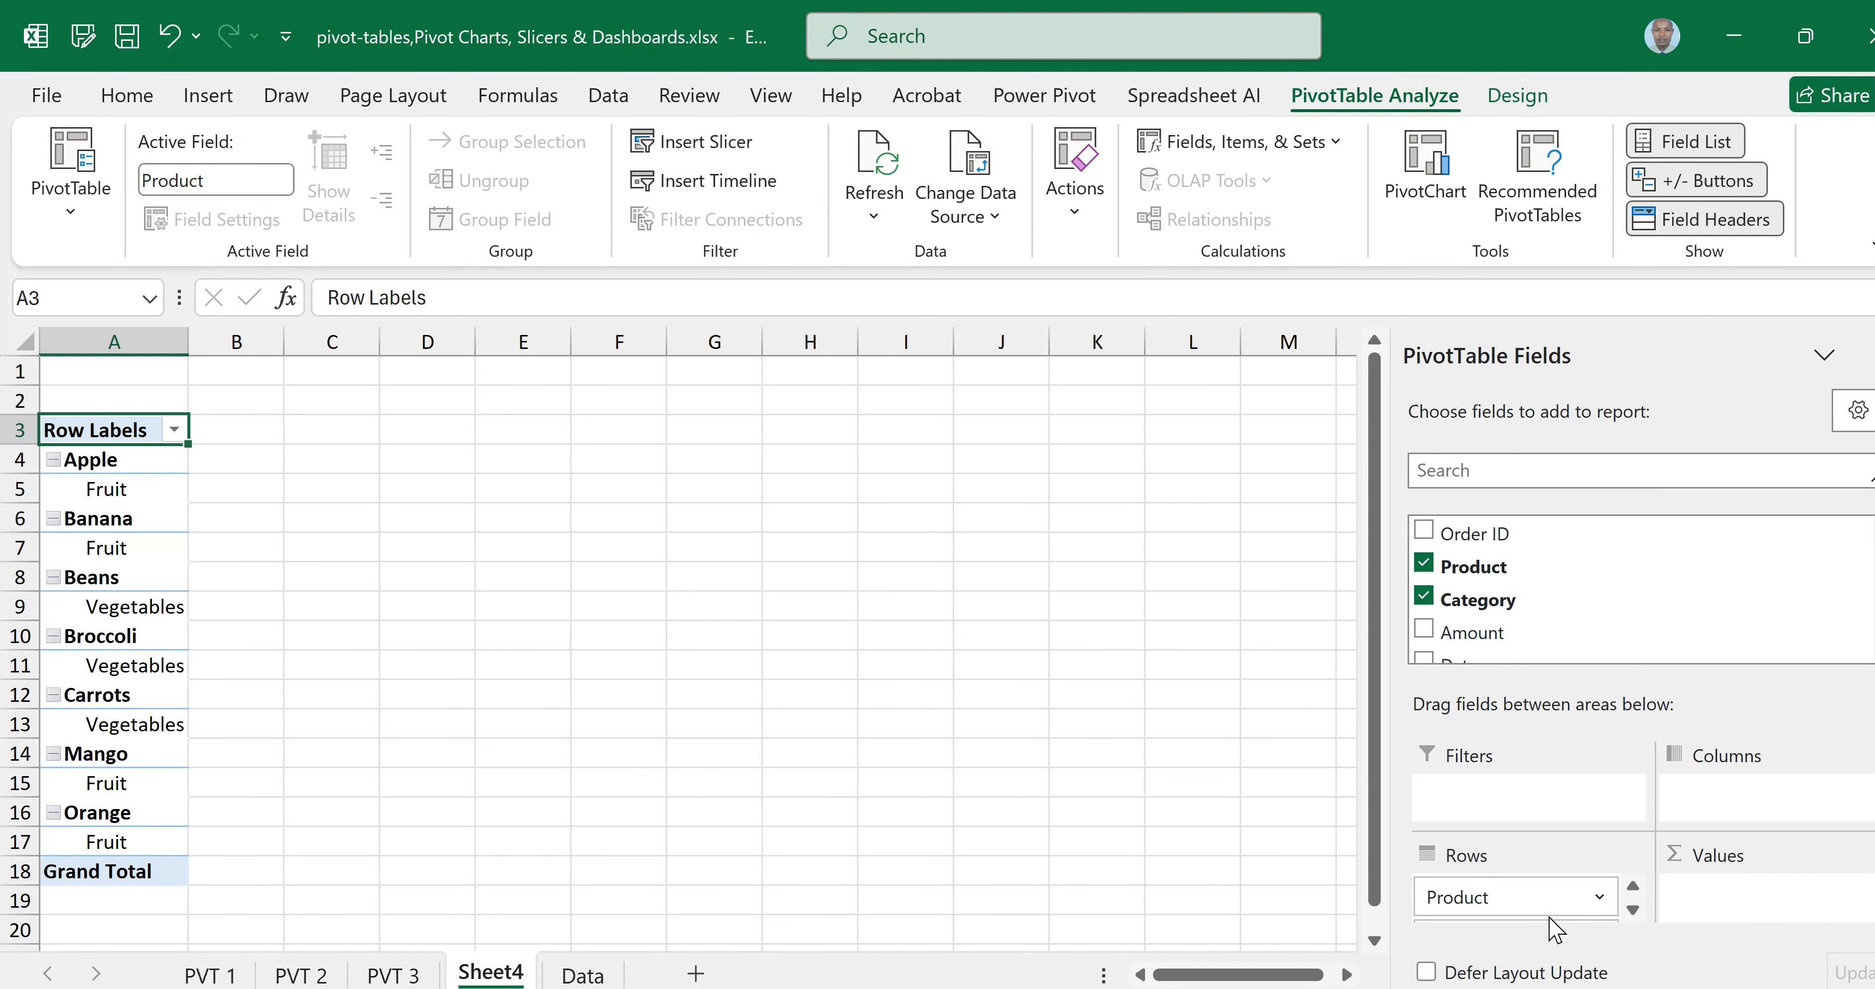
Add Country as the column field and the sum of Amount as the values in Sheet4's pivot table
{"action": "scroll", "coordinate": [1867, 561], "scroll_direction": "down", "scroll_amount": 1}
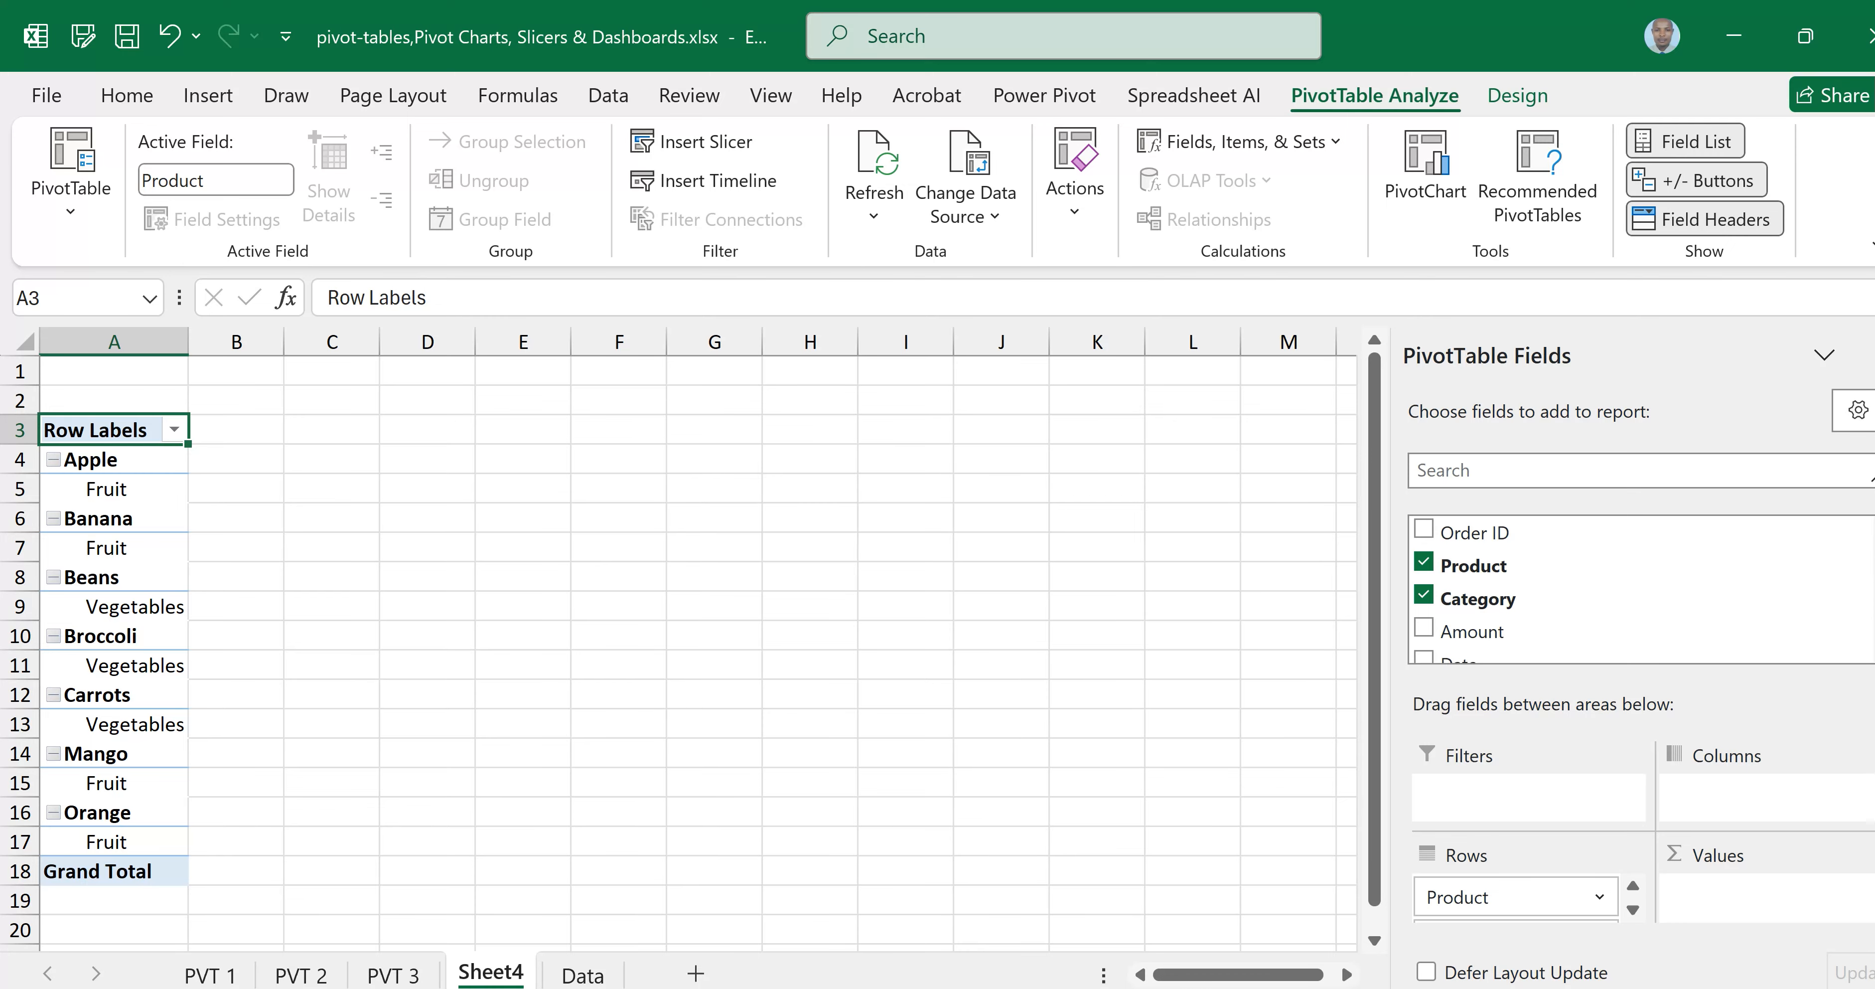
{"action": "scroll", "coordinate": [1641, 590], "scroll_direction": "down", "scroll_amount": 1}
{"action": "scroll", "coordinate": [1642, 590], "scroll_direction": "up", "scroll_amount": 1}
{"action": "scroll", "coordinate": [1642, 590], "scroll_direction": "down", "scroll_amount": 2}
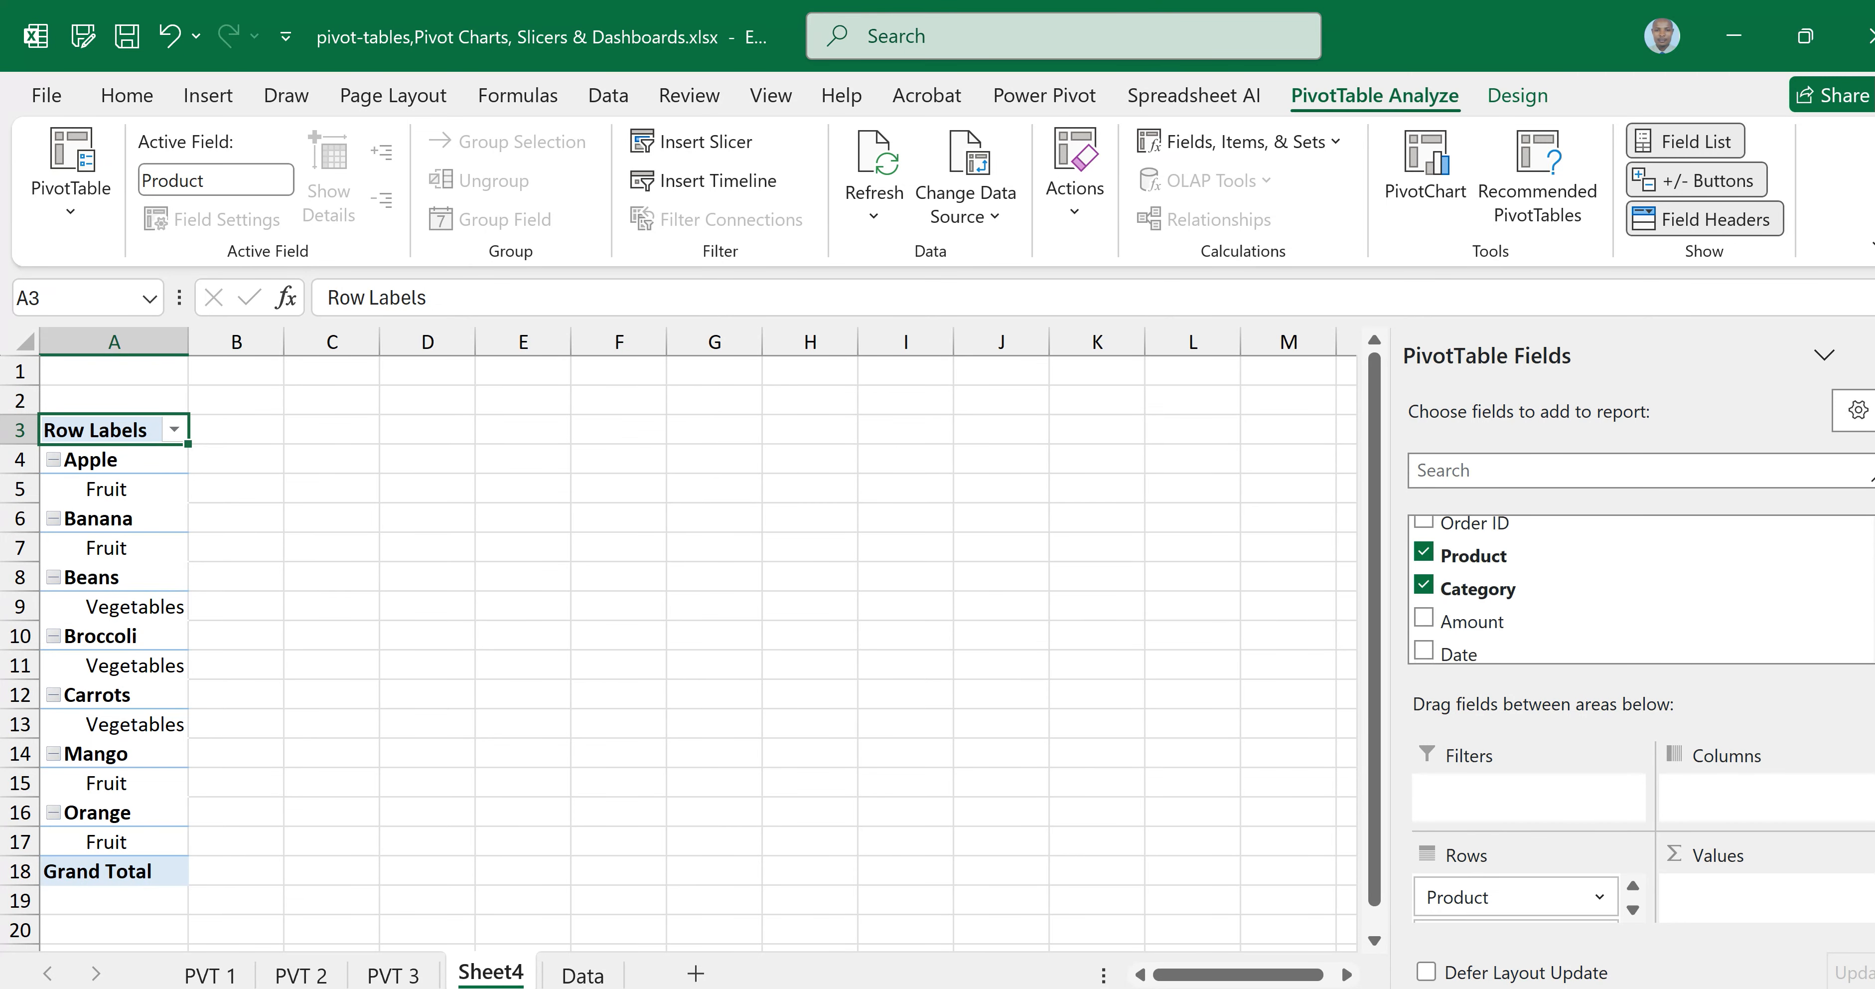
{"action": "mouse_move", "coordinate": [1453, 625]}
{"action": "left_mouse_down"}
{"action": "mouse_move", "coordinate": [1755, 814]}
{"action": "mouse_move", "coordinate": [1729, 792]}
{"action": "left_mouse_up"}
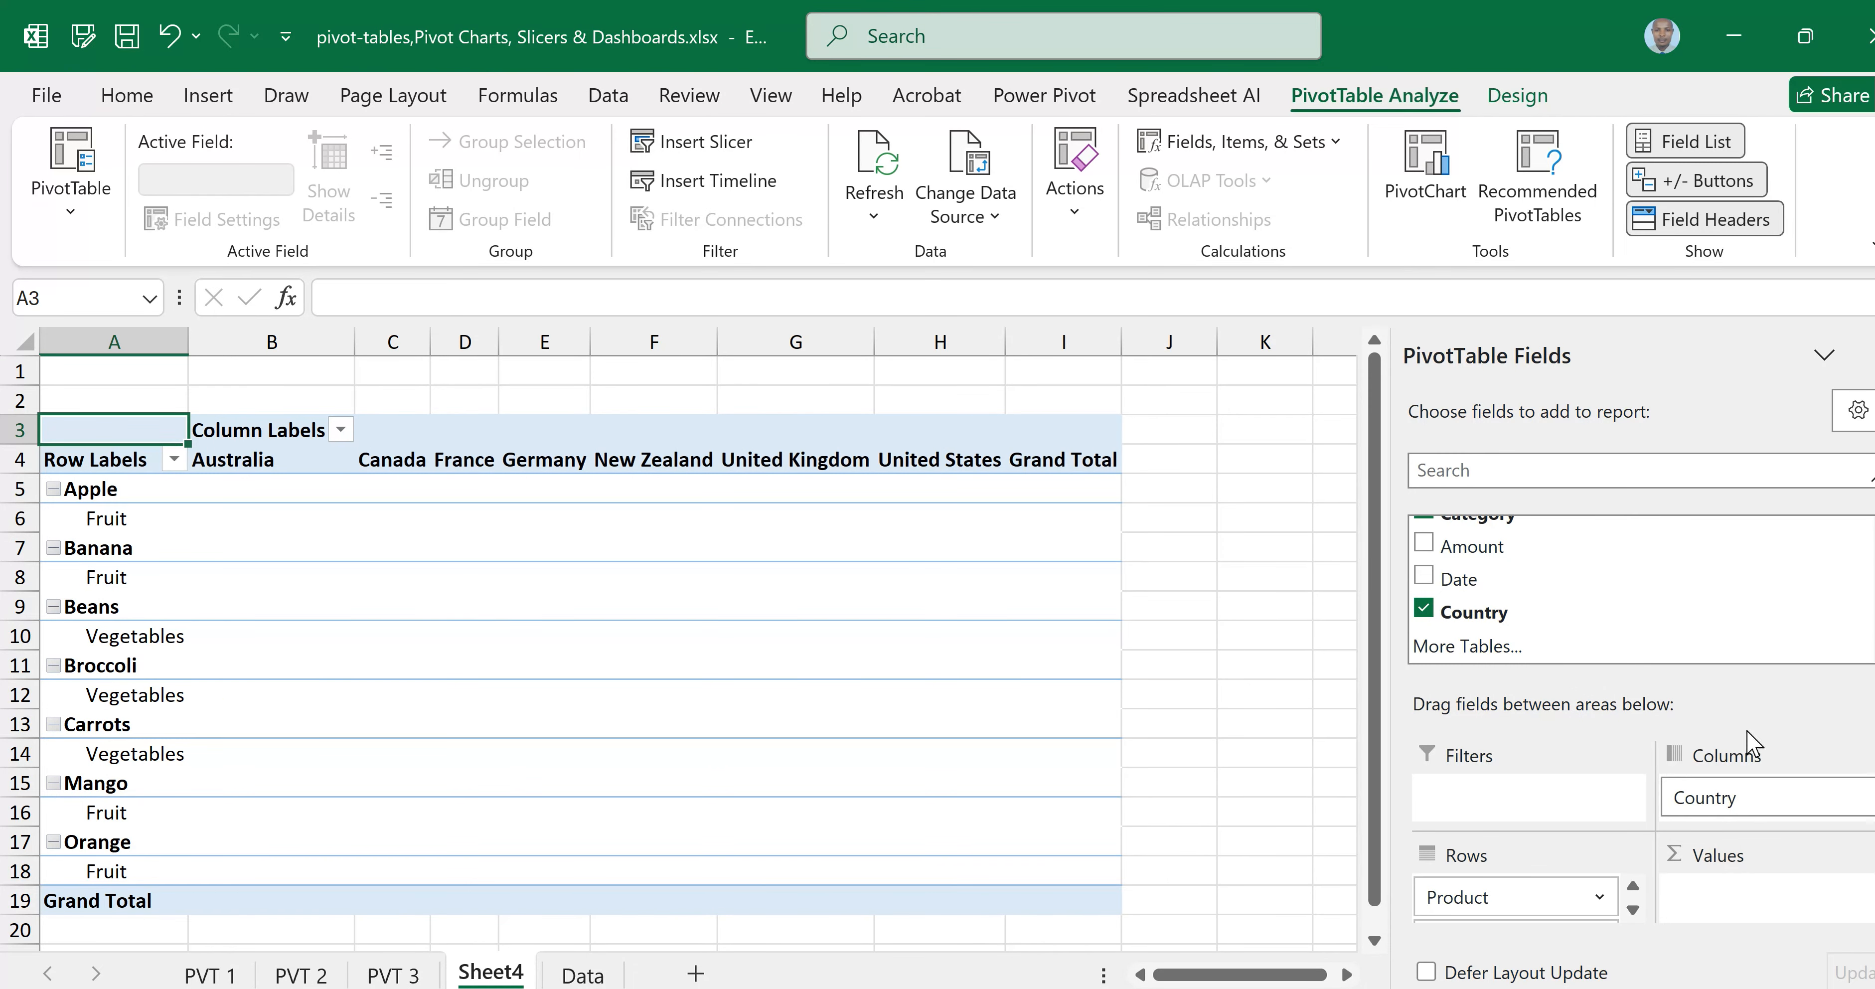
{"action": "left_click_drag", "start_coordinate": [1518, 554], "coordinate": [1760, 900]}
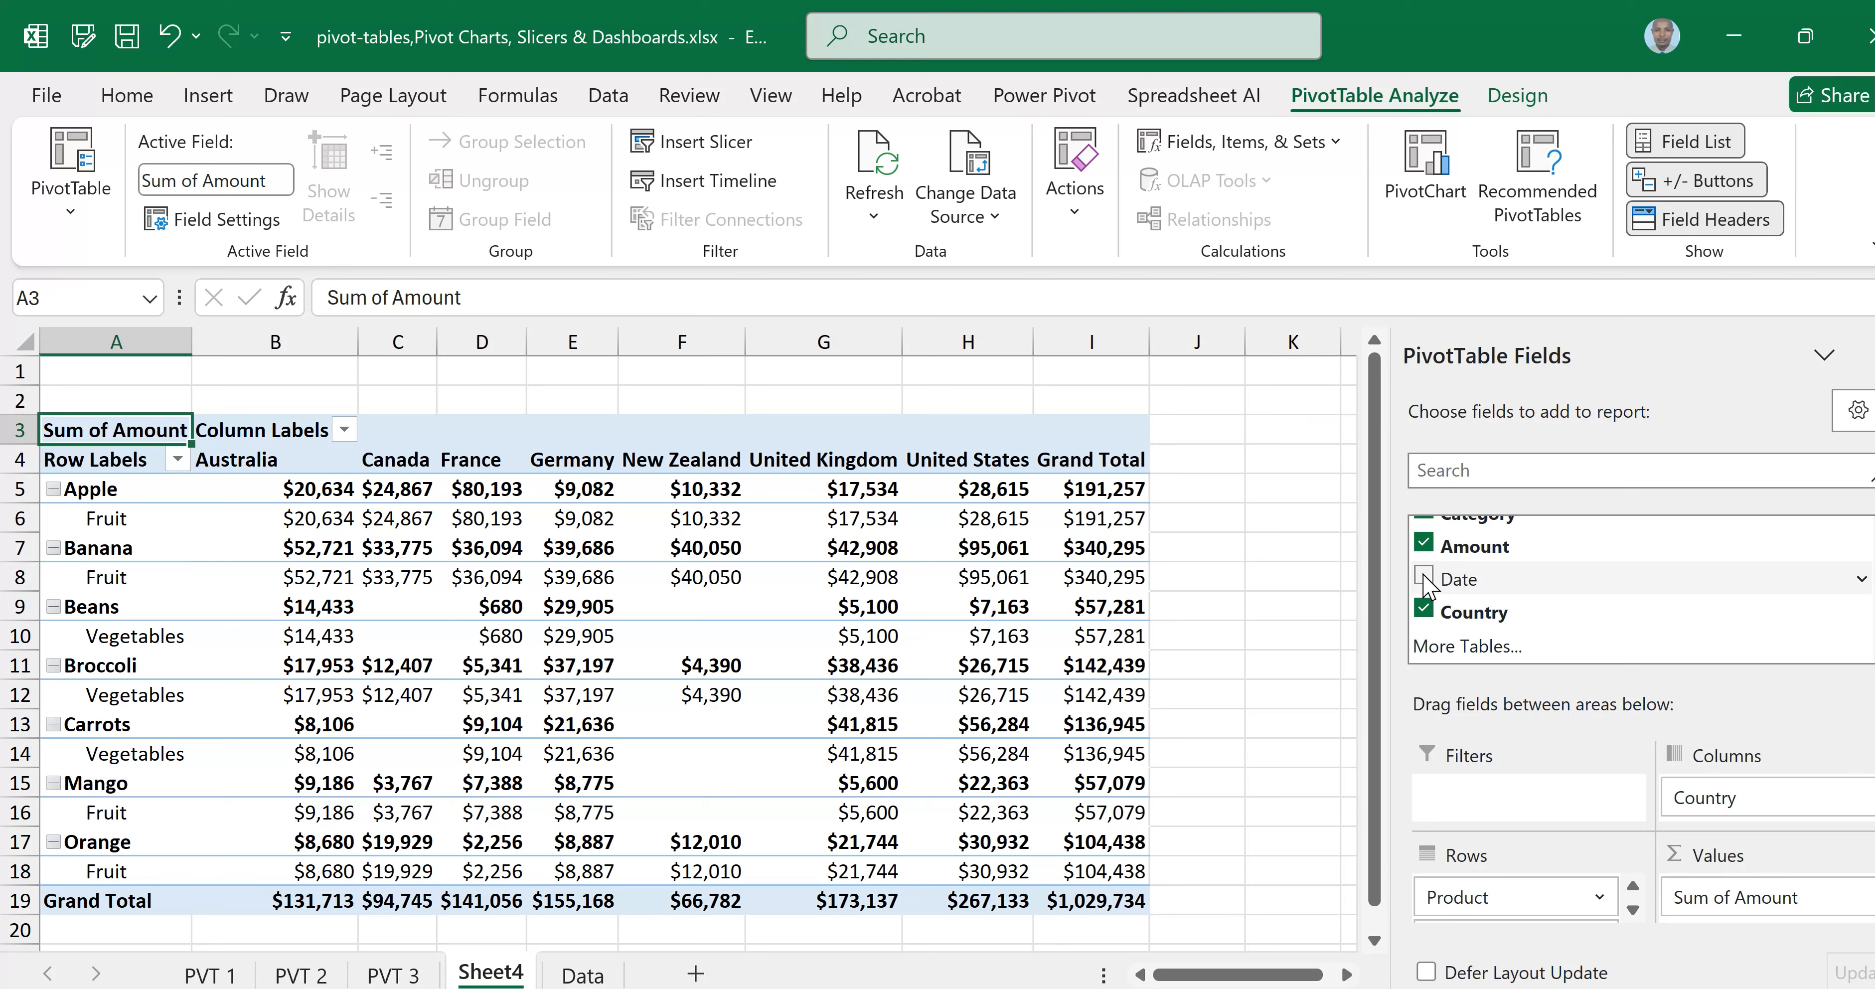
Add Date as a further row field beneath Product and Category in Sheet4's pivot table and review the monthly breakdown
{"action": "left_click_drag", "start_coordinate": [1427, 582], "coordinate": [1484, 915]}
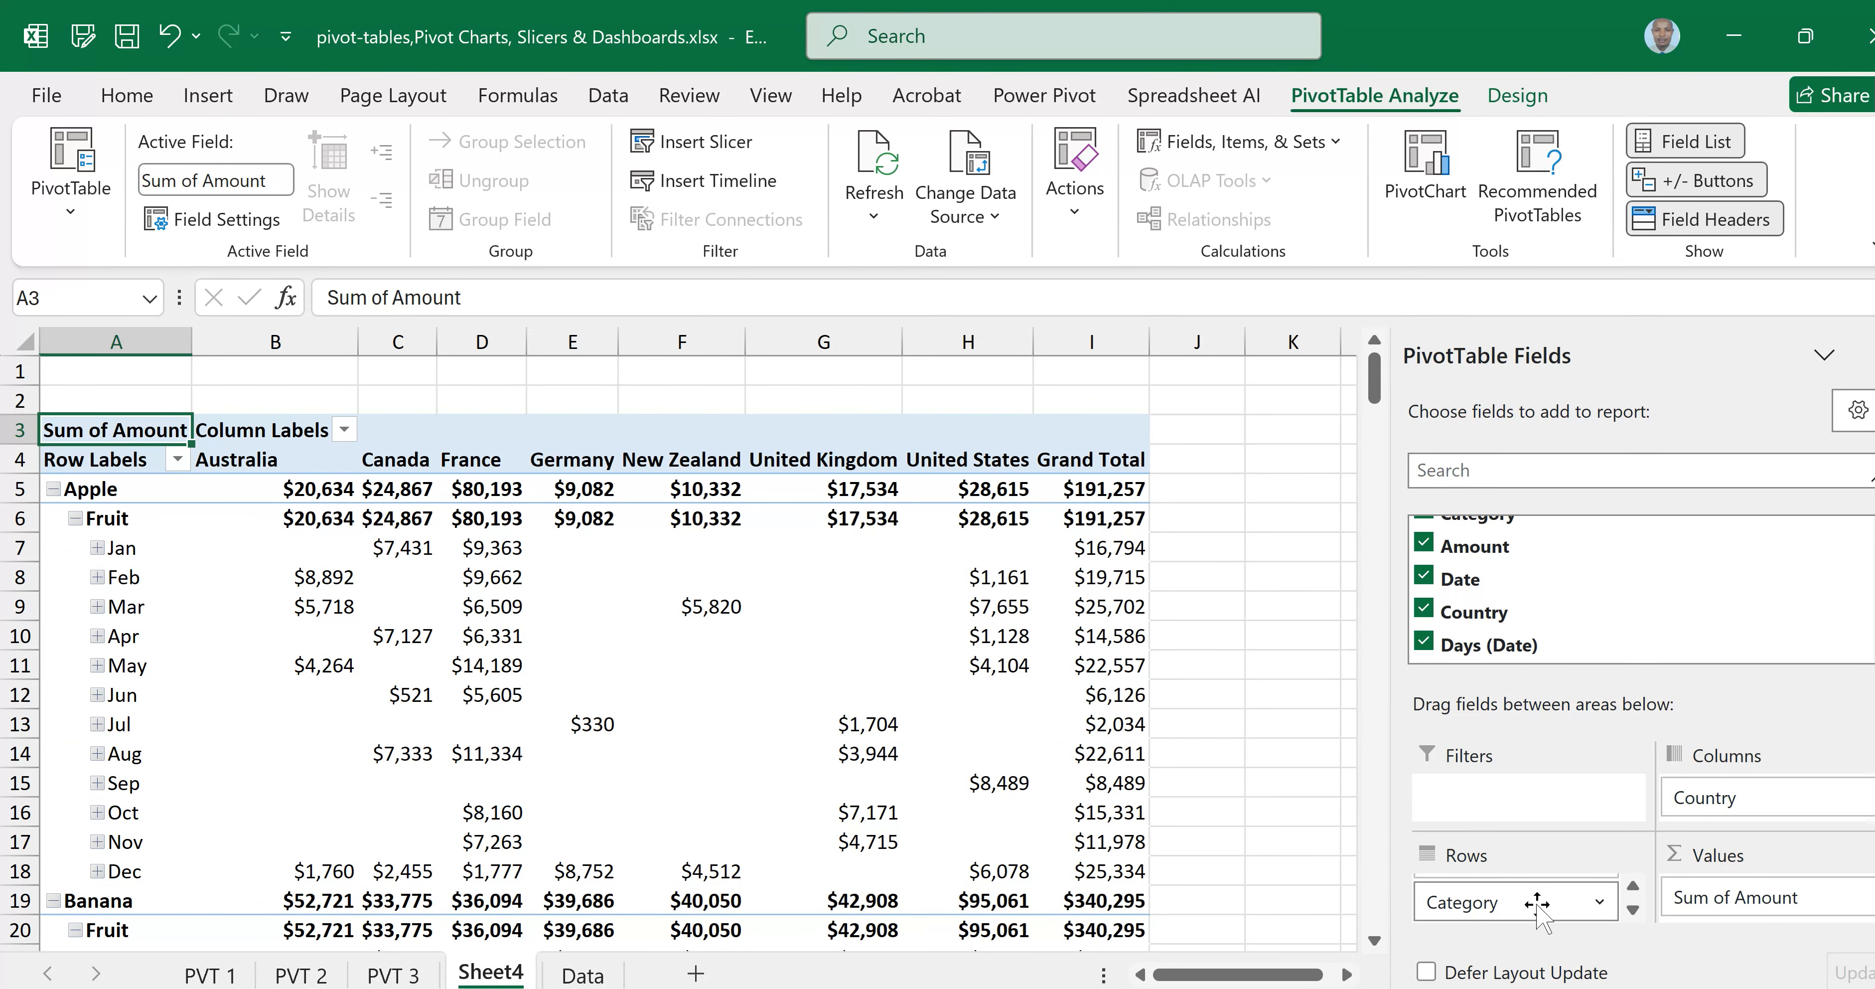
{"action": "scroll", "coordinate": [1543, 897], "scroll_direction": "down", "scroll_amount": 2}
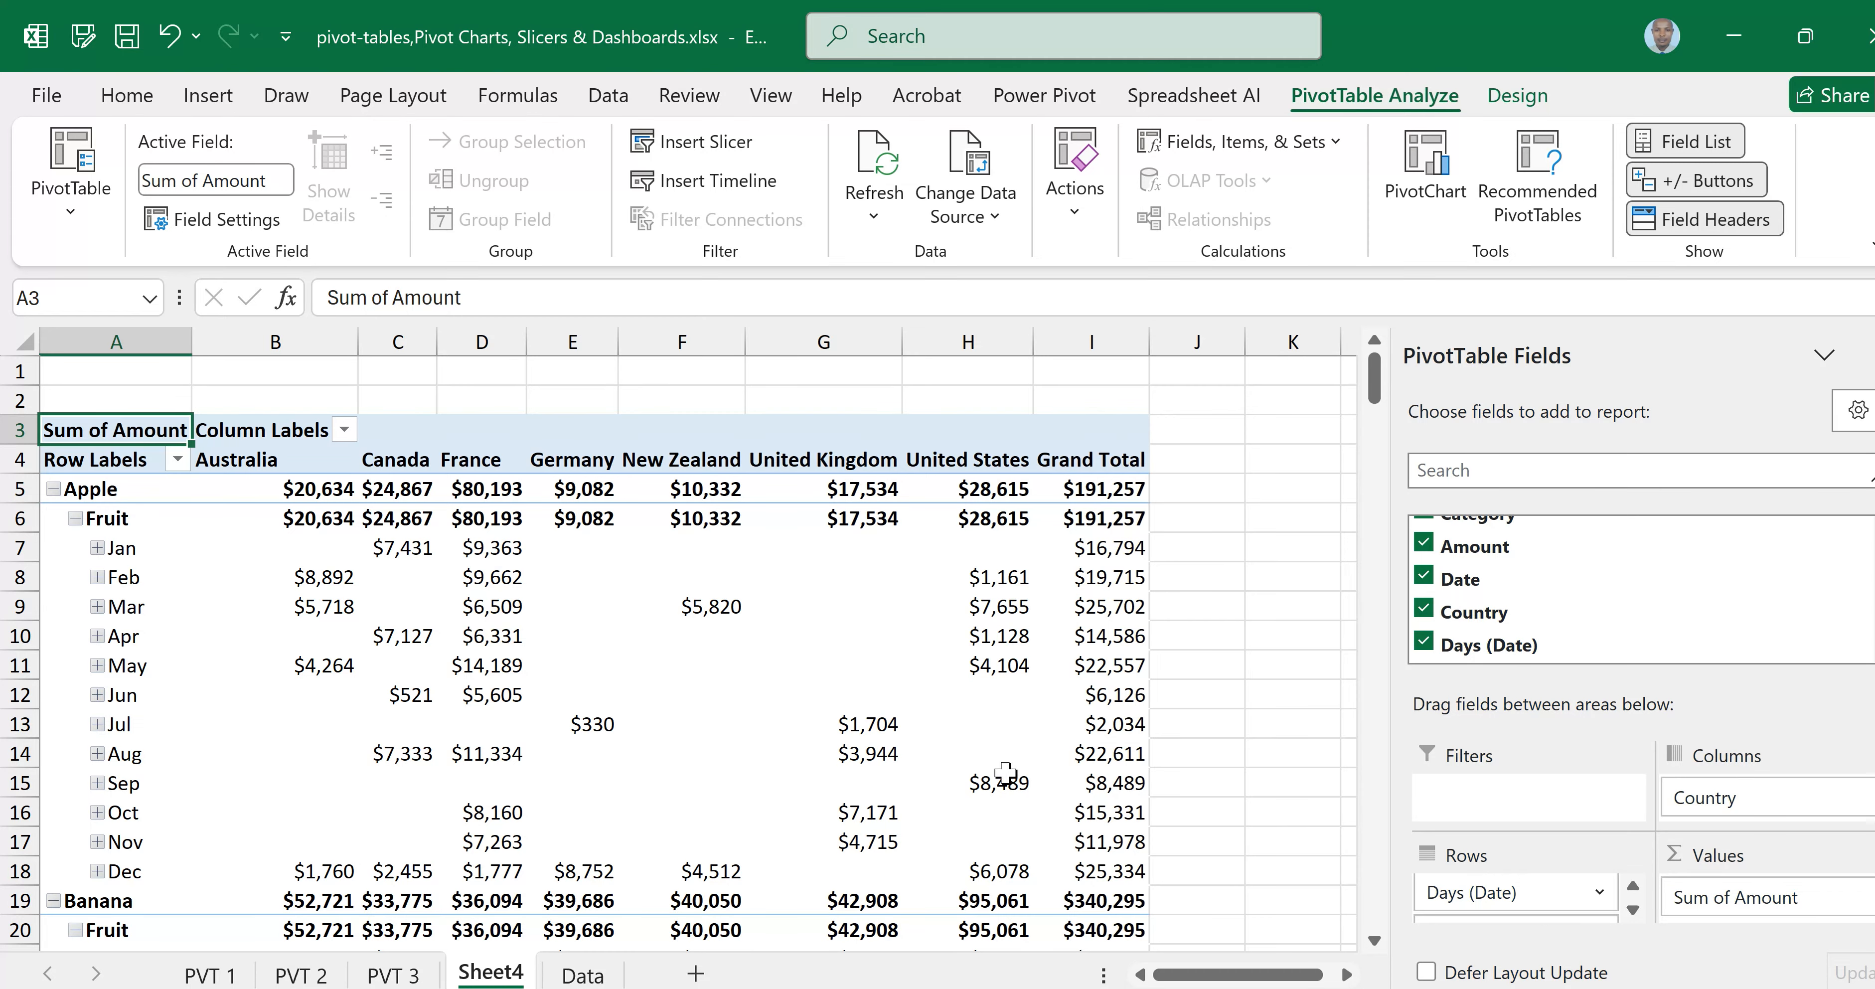
{"action": "scroll", "coordinate": [877, 707], "scroll_direction": "down", "scroll_amount": 4}
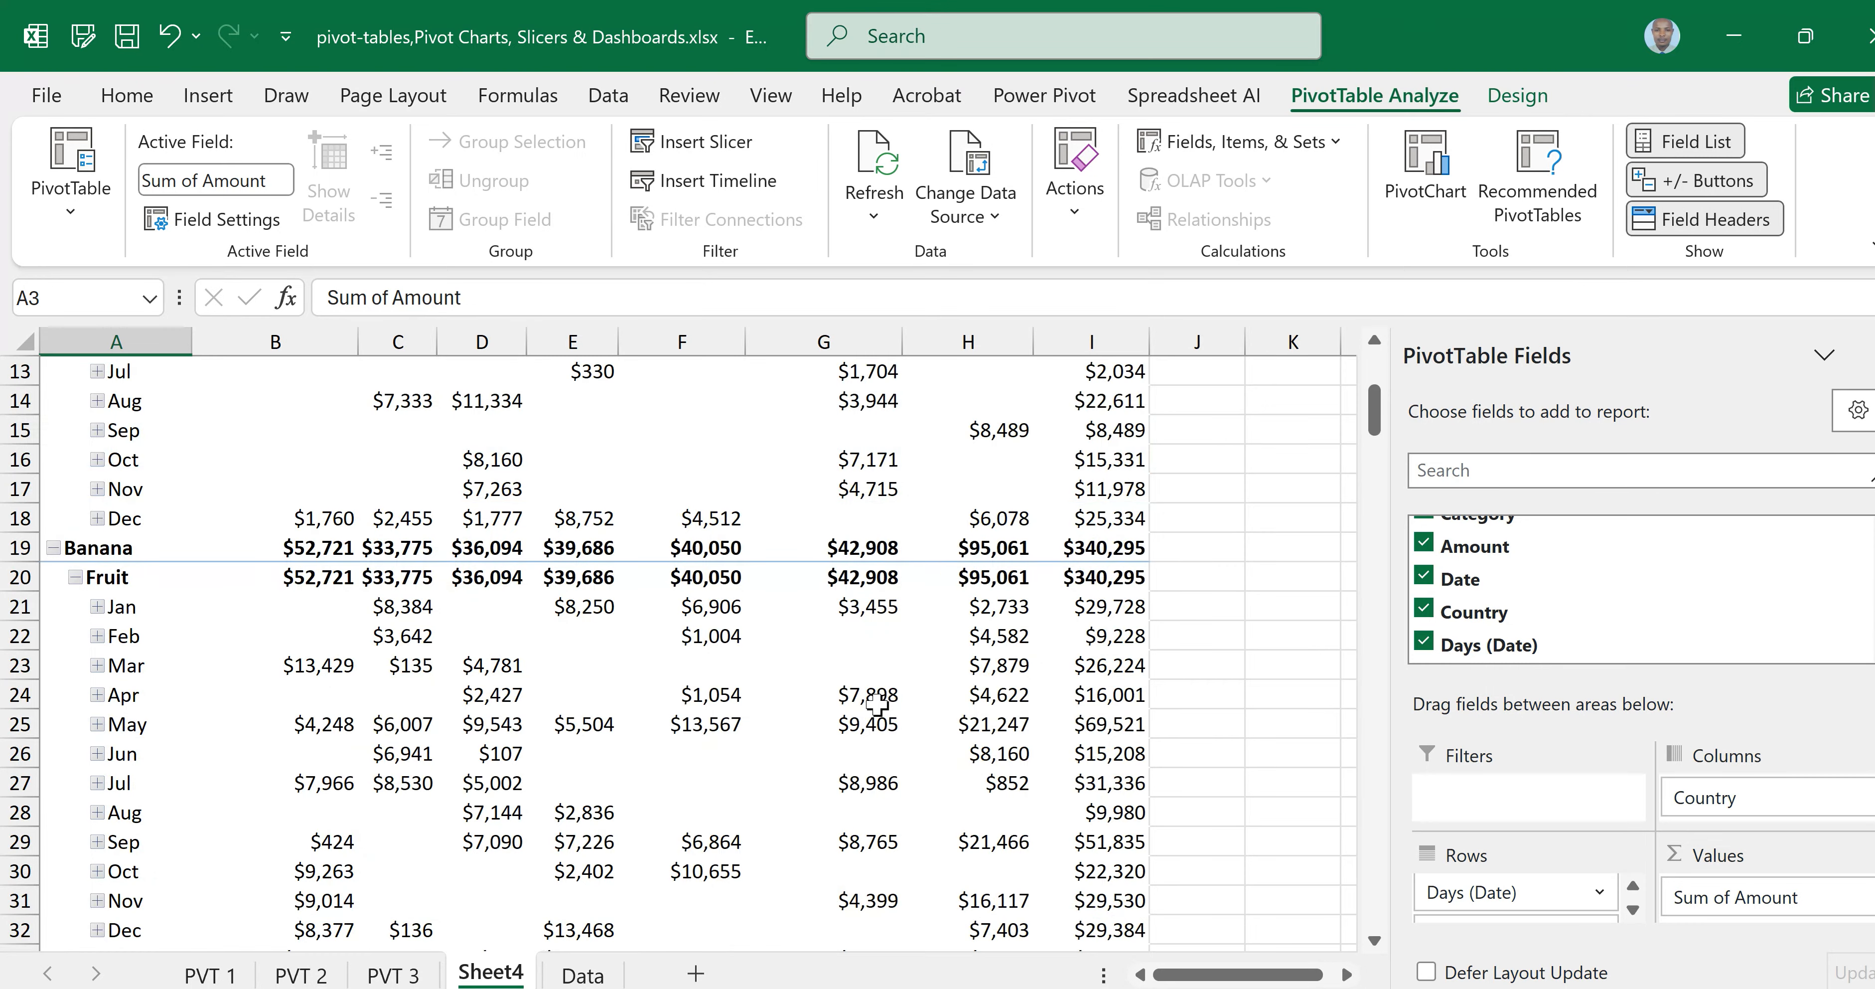
{"action": "scroll", "coordinate": [878, 703], "scroll_direction": "down", "scroll_amount": 3}
{"action": "scroll", "coordinate": [877, 705], "scroll_direction": "down", "scroll_amount": 4}
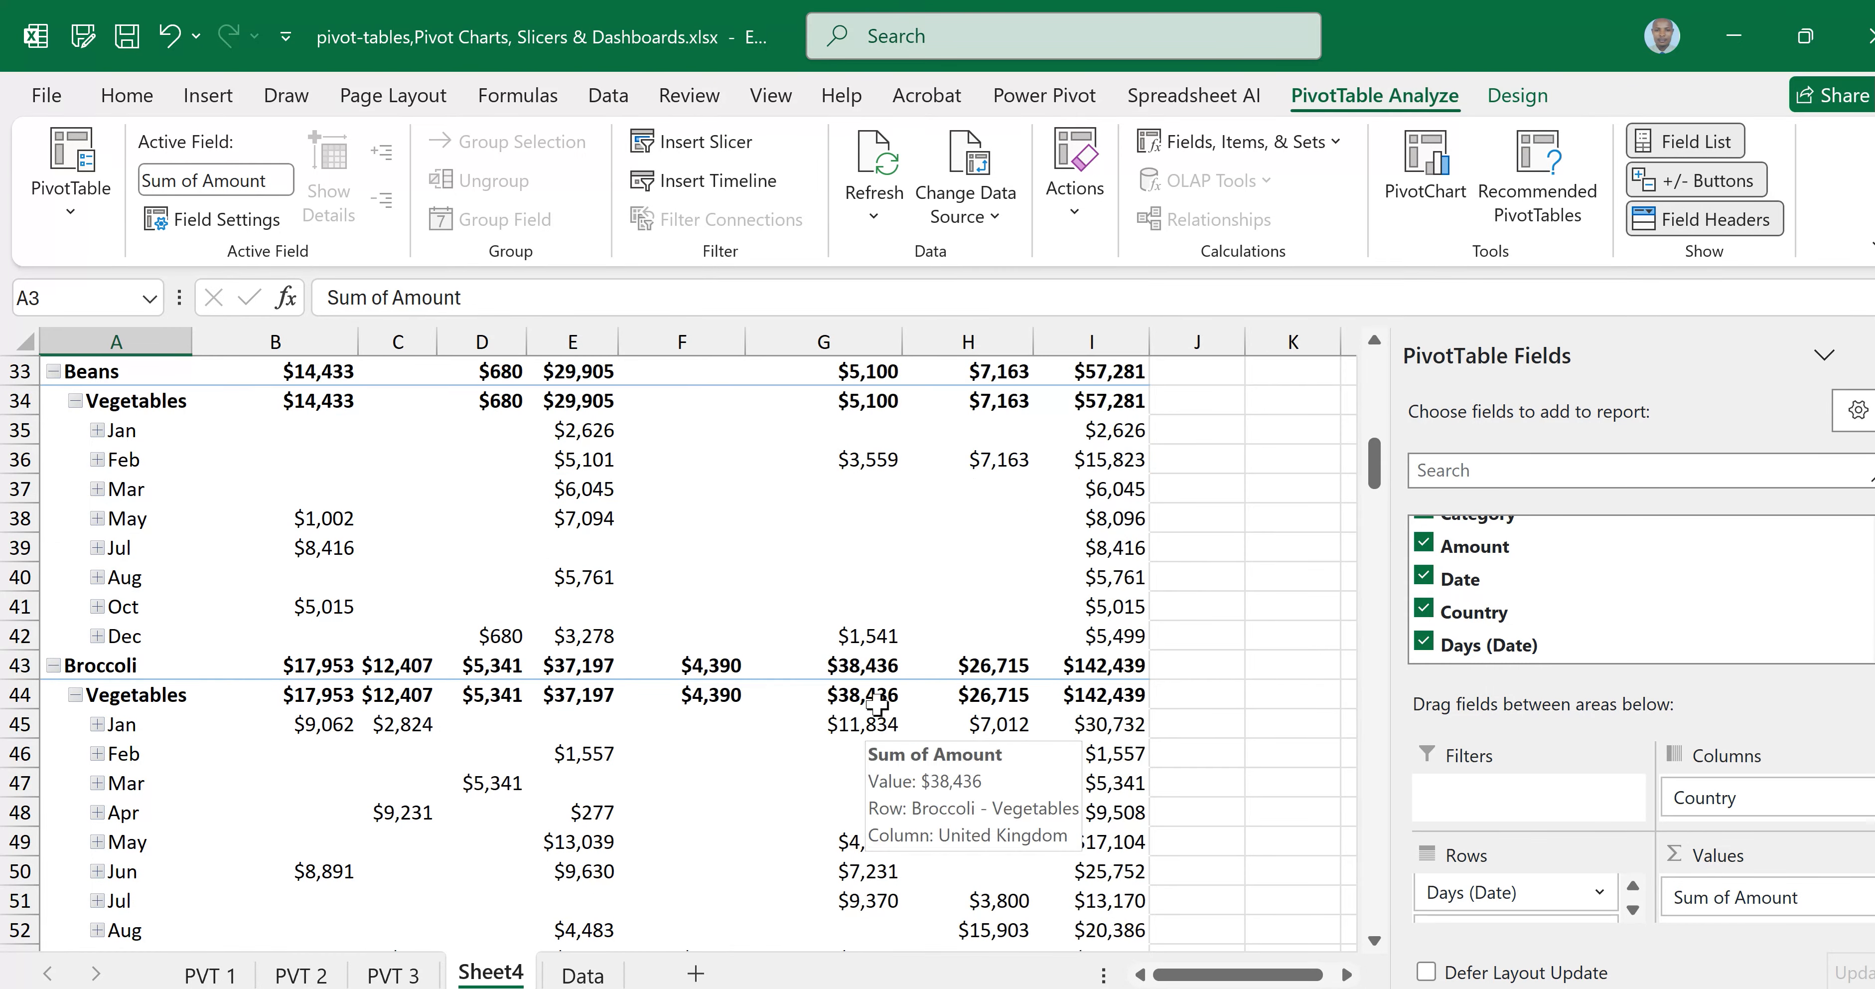
{"action": "scroll", "coordinate": [877, 705], "scroll_direction": "down", "scroll_amount": 3}
{"action": "scroll", "coordinate": [877, 704], "scroll_direction": "down", "scroll_amount": 4}
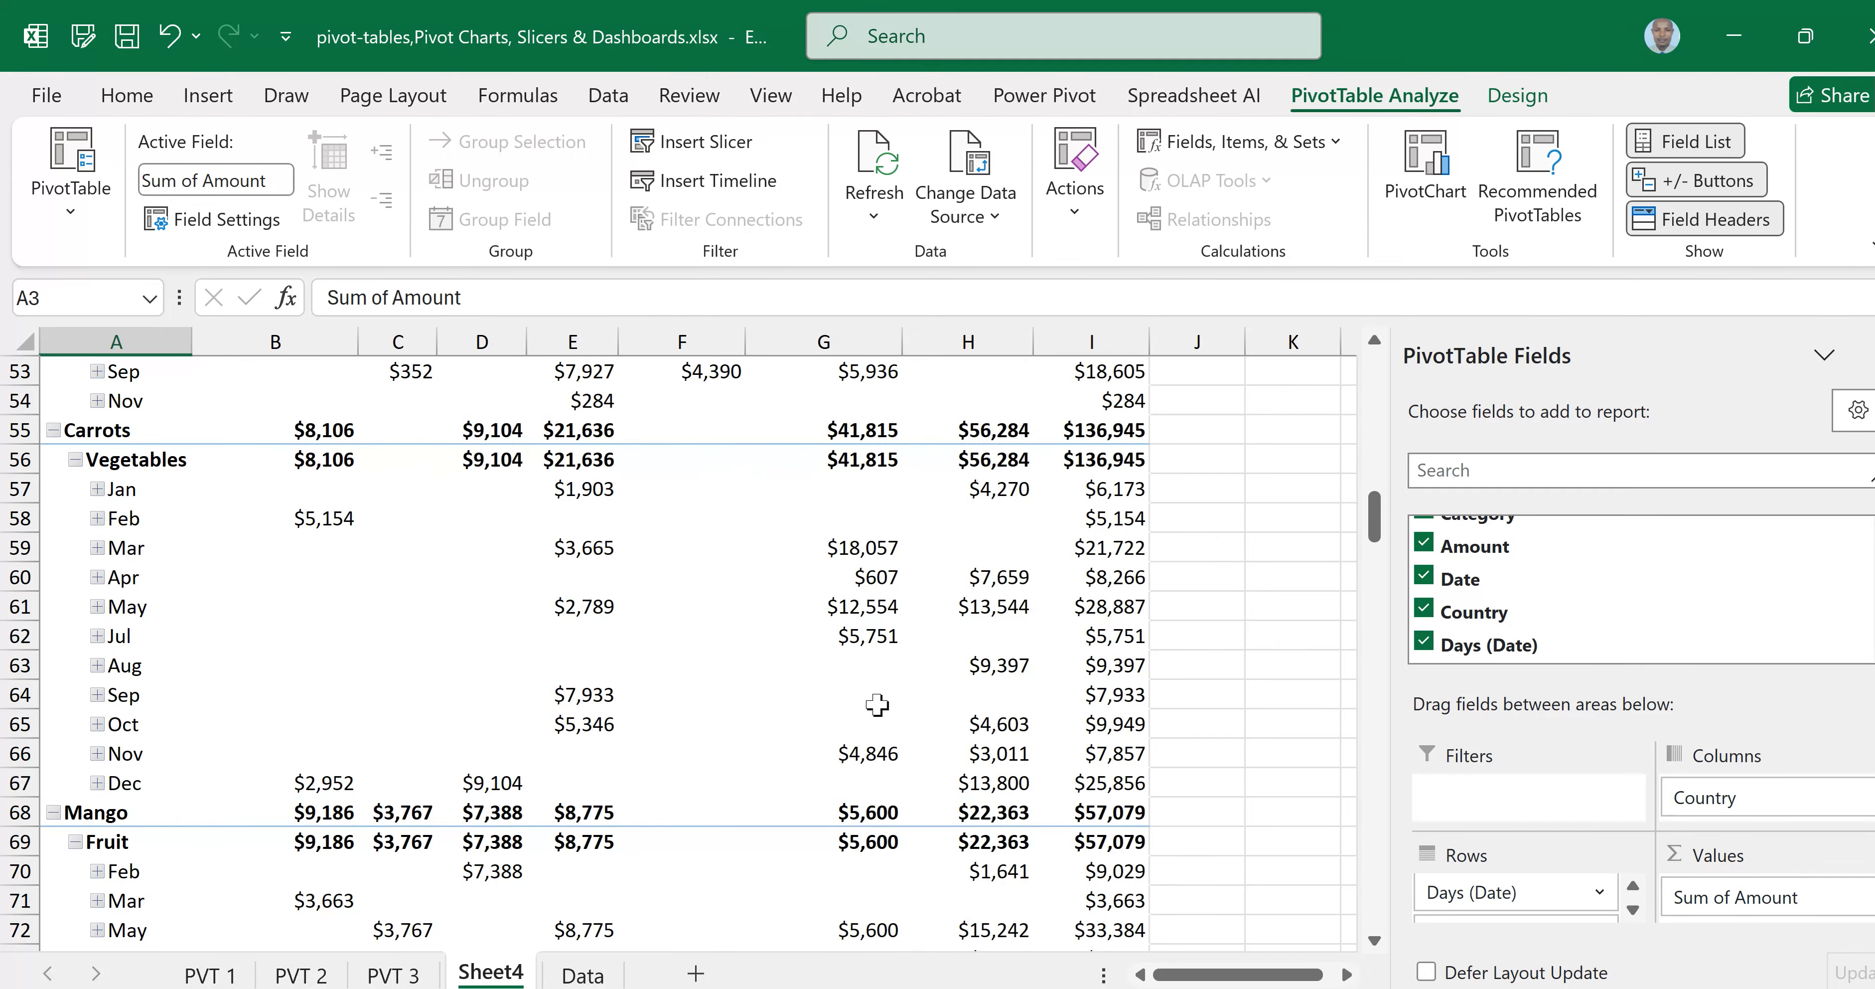
Rename the Sheet4 worksheet as PVT 4
{"action": "scroll", "coordinate": [877, 705], "scroll_direction": "down", "scroll_amount": 12}
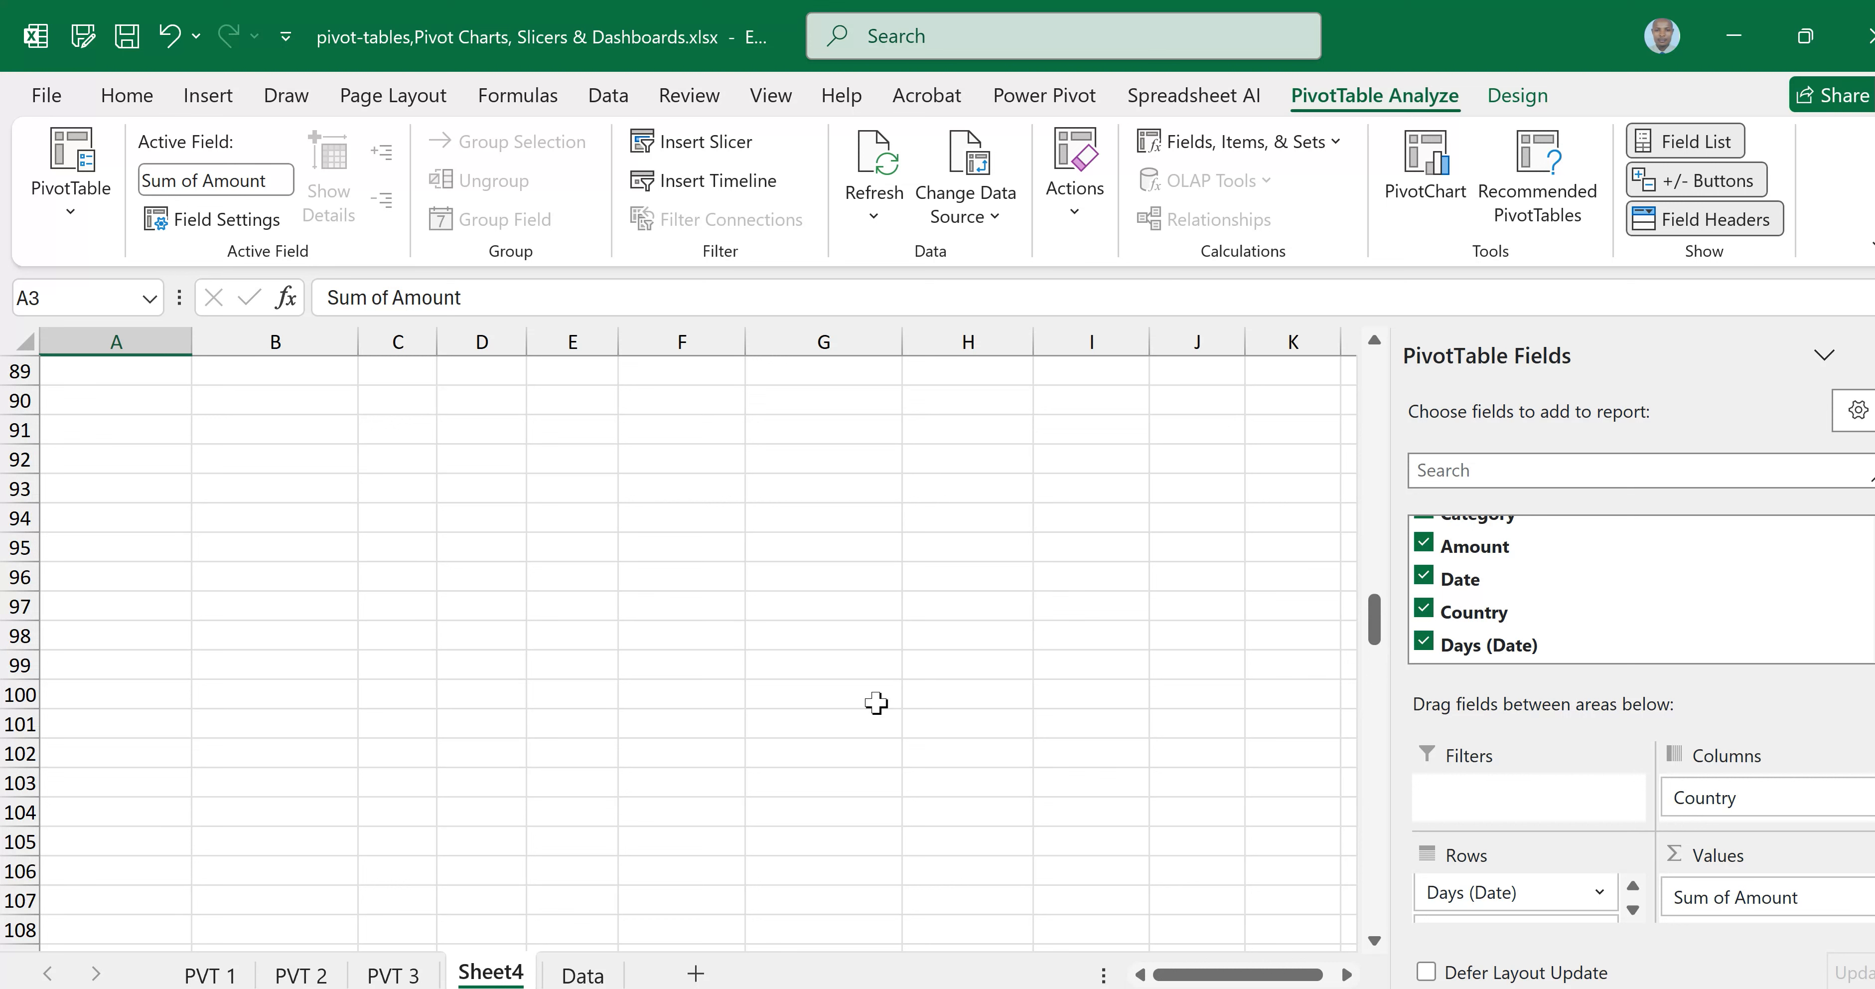
{"action": "scroll", "coordinate": [877, 704], "scroll_direction": "up", "scroll_amount": 8}
{"action": "scroll", "coordinate": [877, 704], "scroll_direction": "up", "scroll_amount": 13}
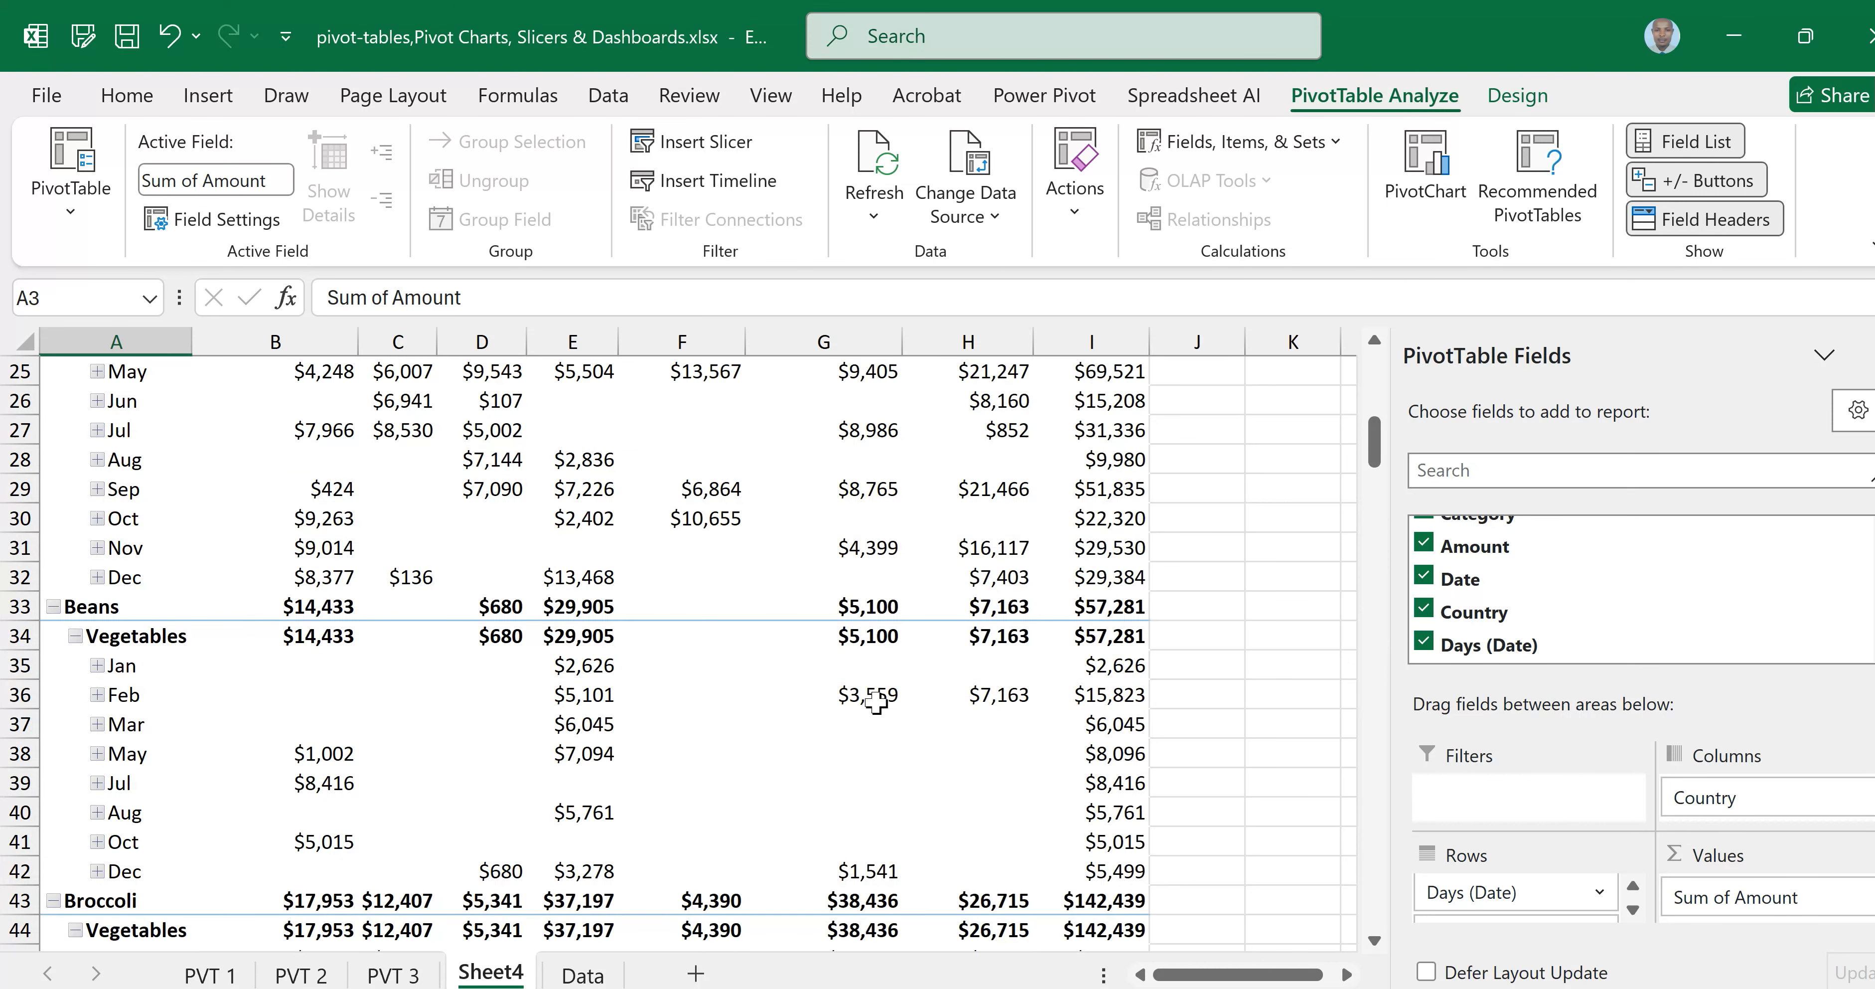
{"action": "scroll", "coordinate": [876, 703], "scroll_direction": "up", "scroll_amount": 7}
{"action": "scroll", "coordinate": [876, 701], "scroll_direction": "up", "scroll_amount": 2}
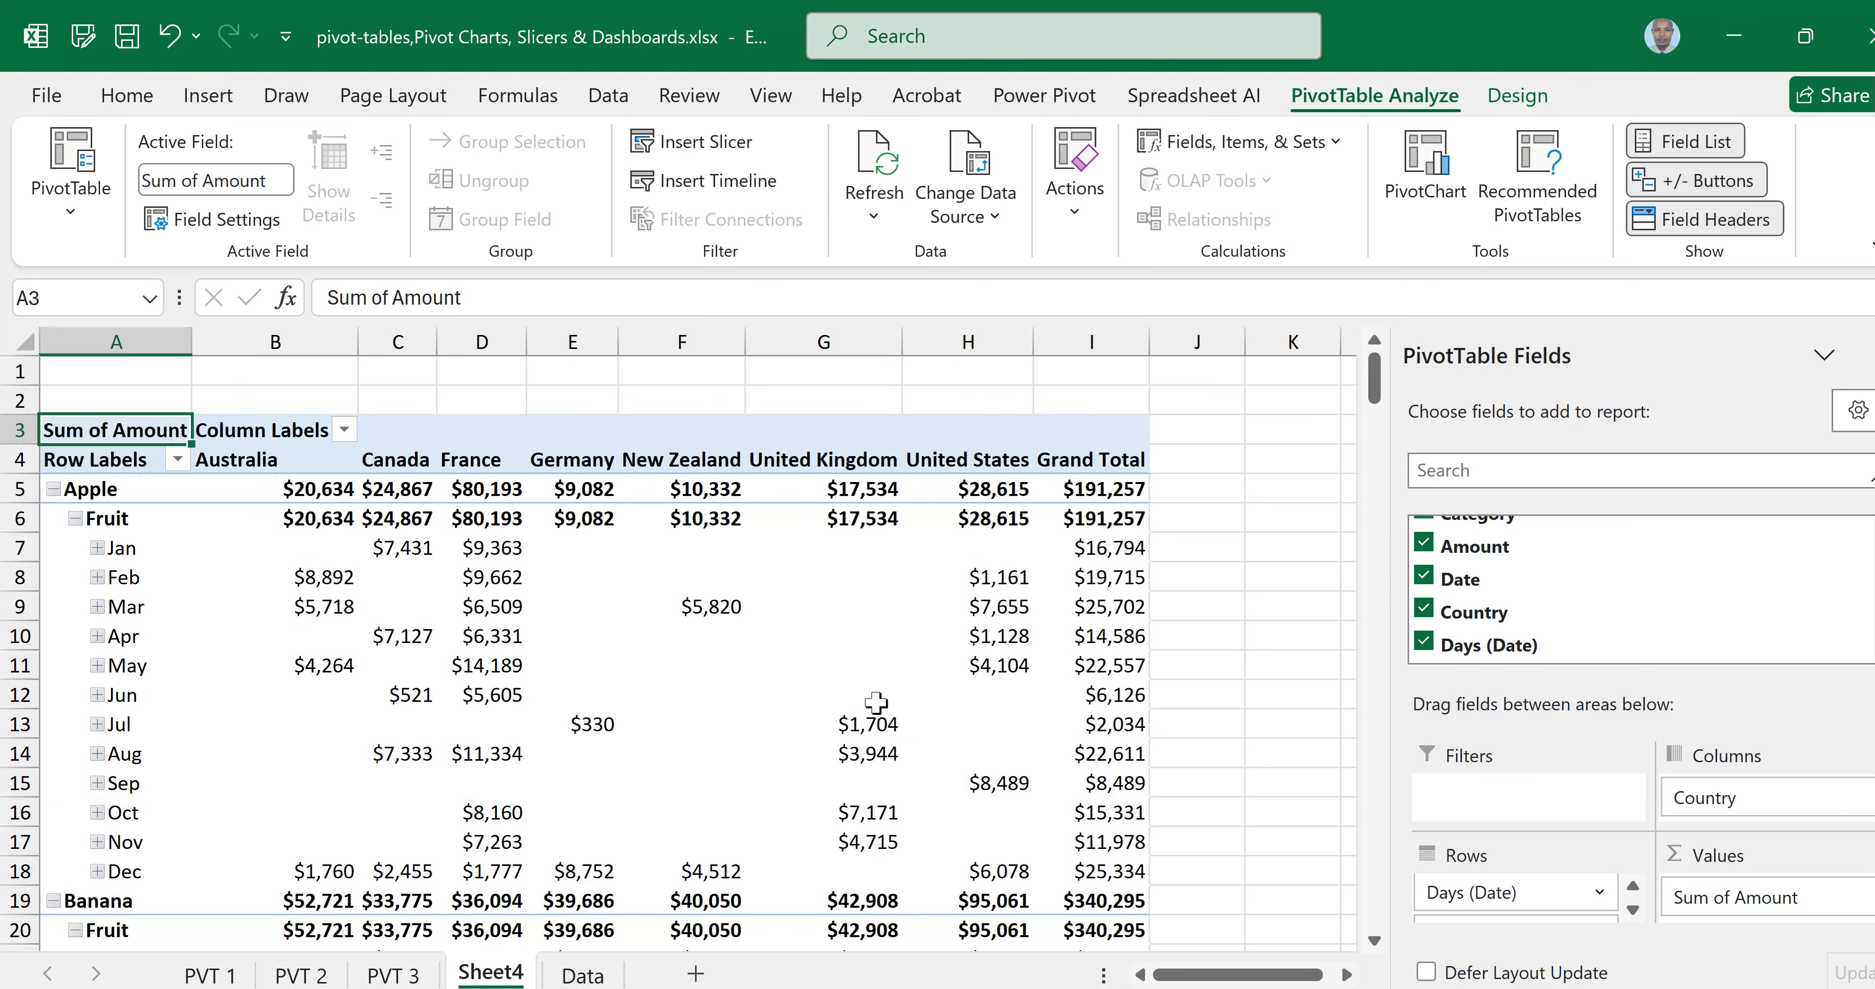
{"action": "mouse_move", "coordinate": [876, 703]}
{"action": "right_click", "coordinate": [510, 973]}
{"action": "left_click", "coordinate": [595, 628]}
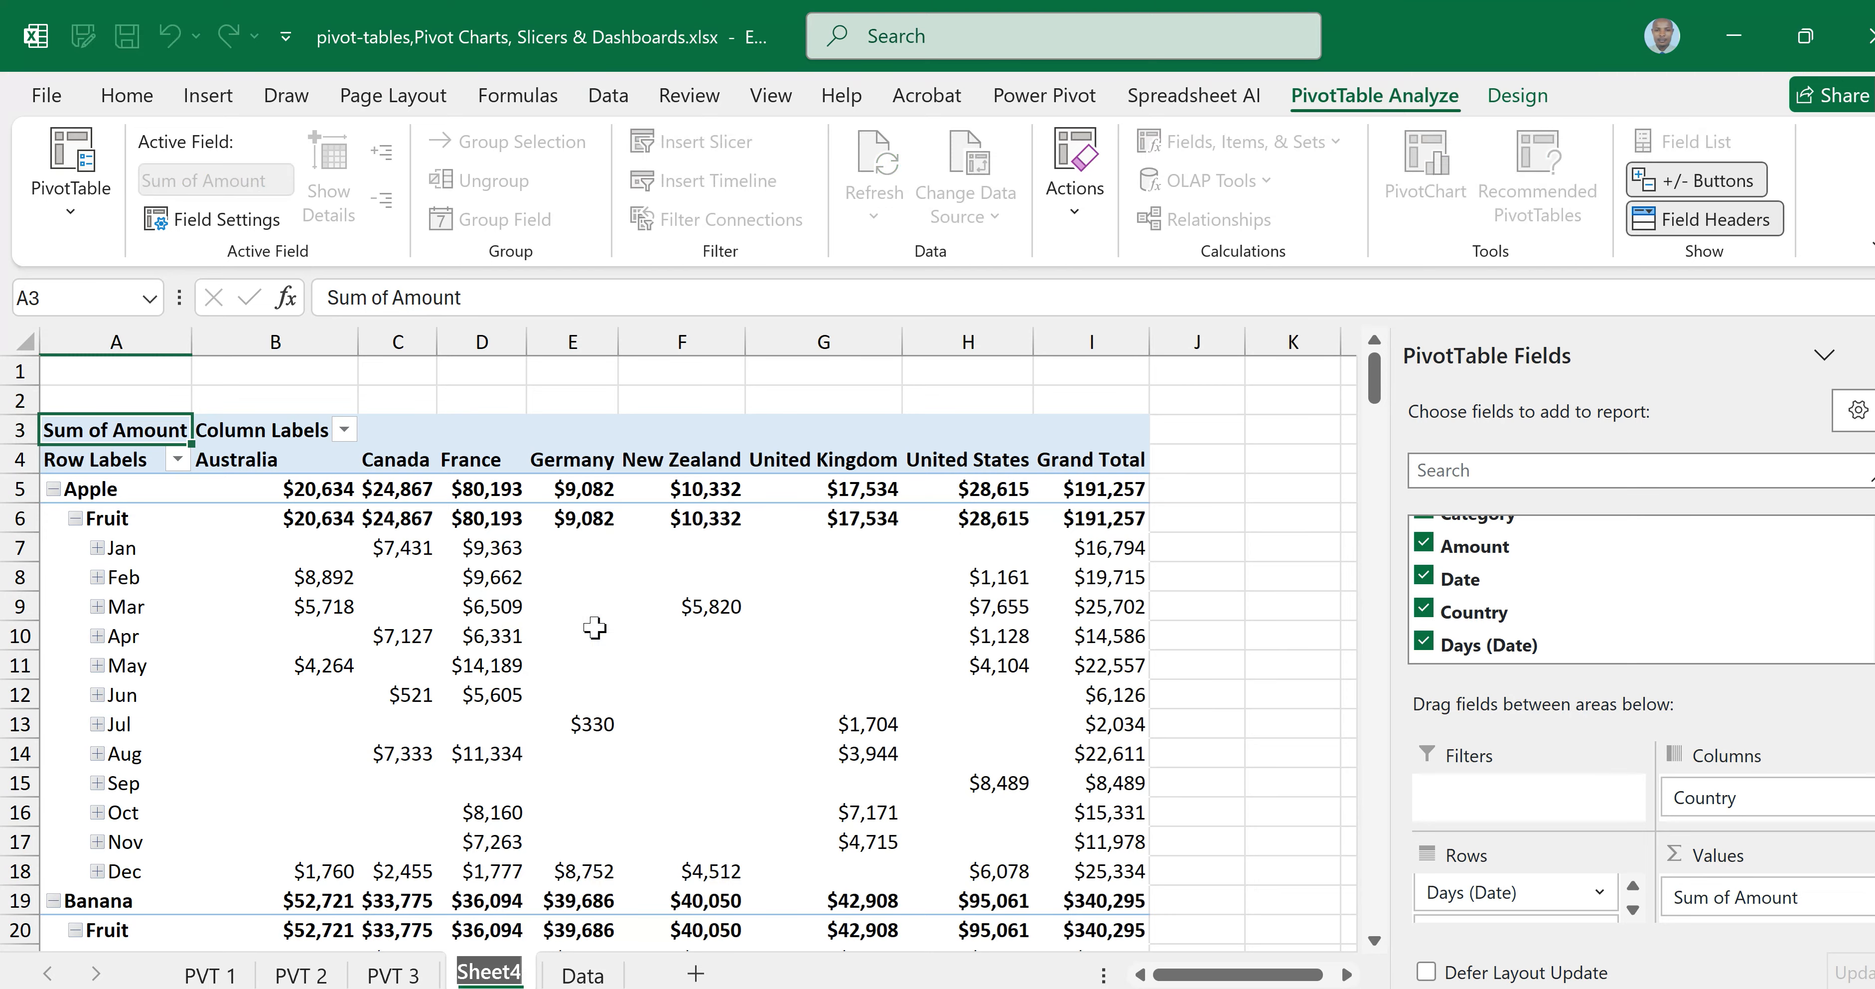
{"action": "type", "text": "PVT 4"}
{"action": "key", "text": "Return"}
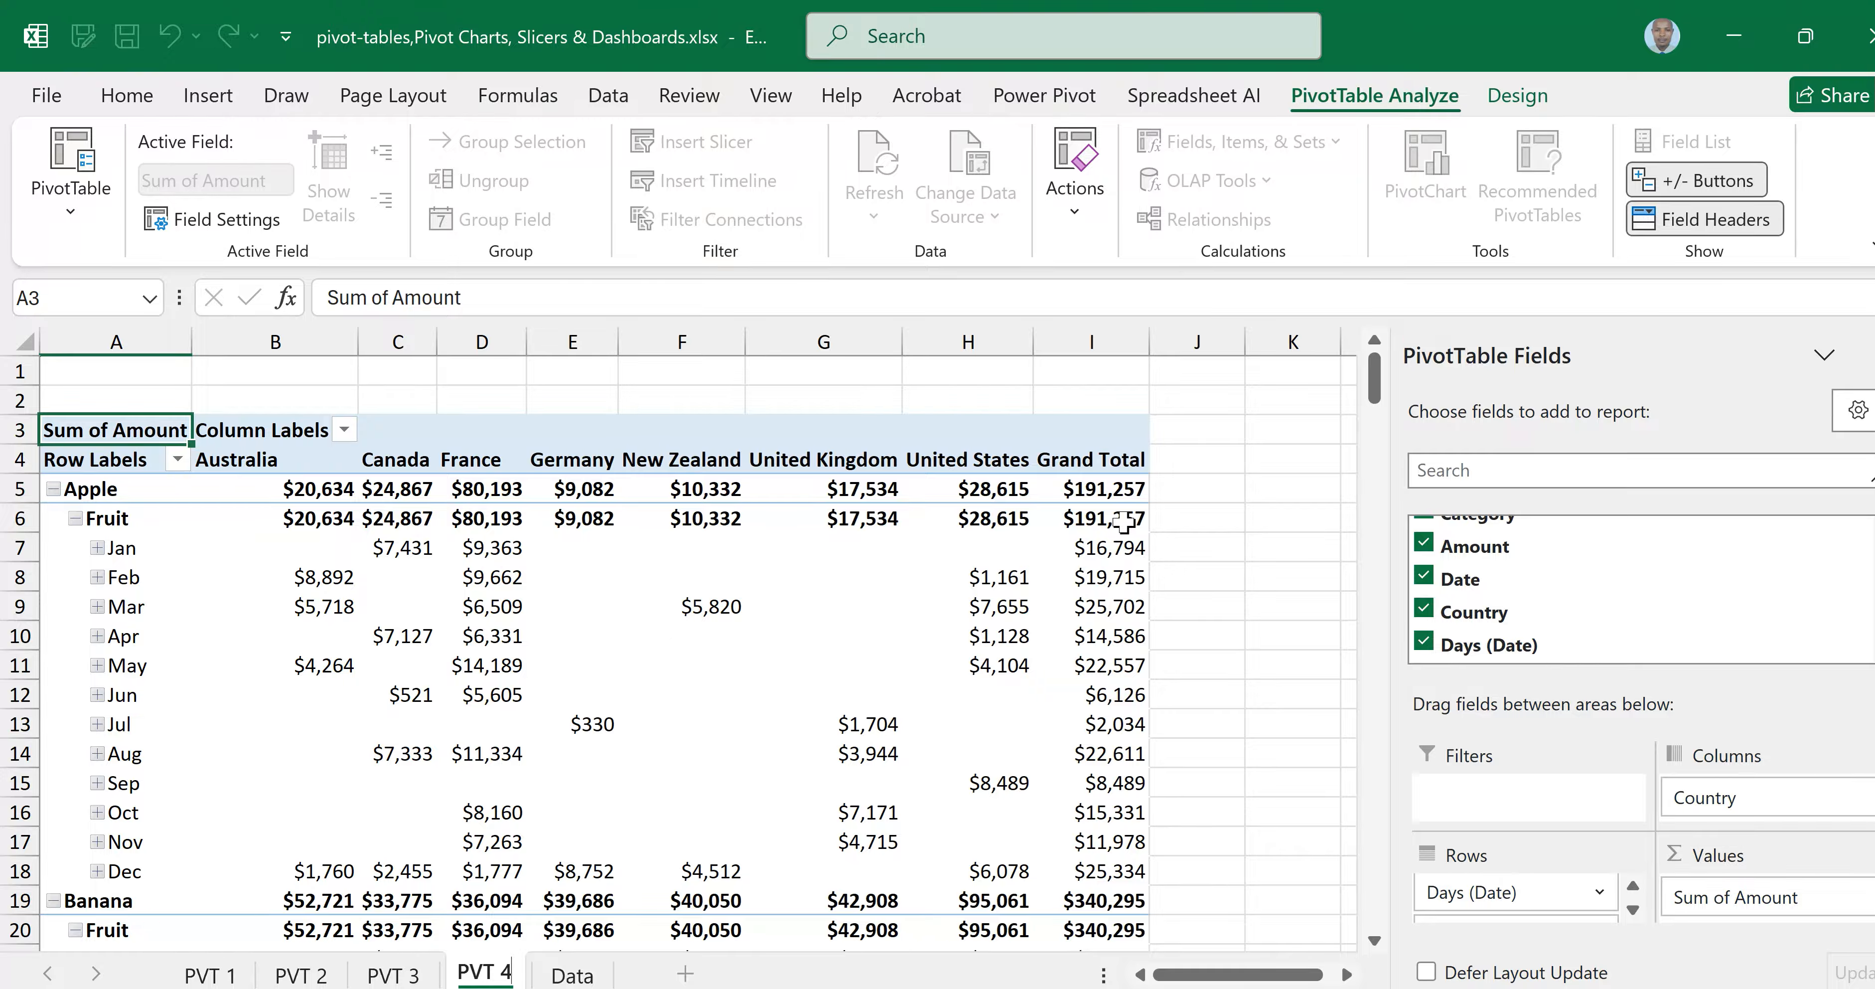
Move the Date field from rows to columns, ahead of Country, in the pivot table on PVT 4
{"action": "left_click", "coordinate": [942, 432]}
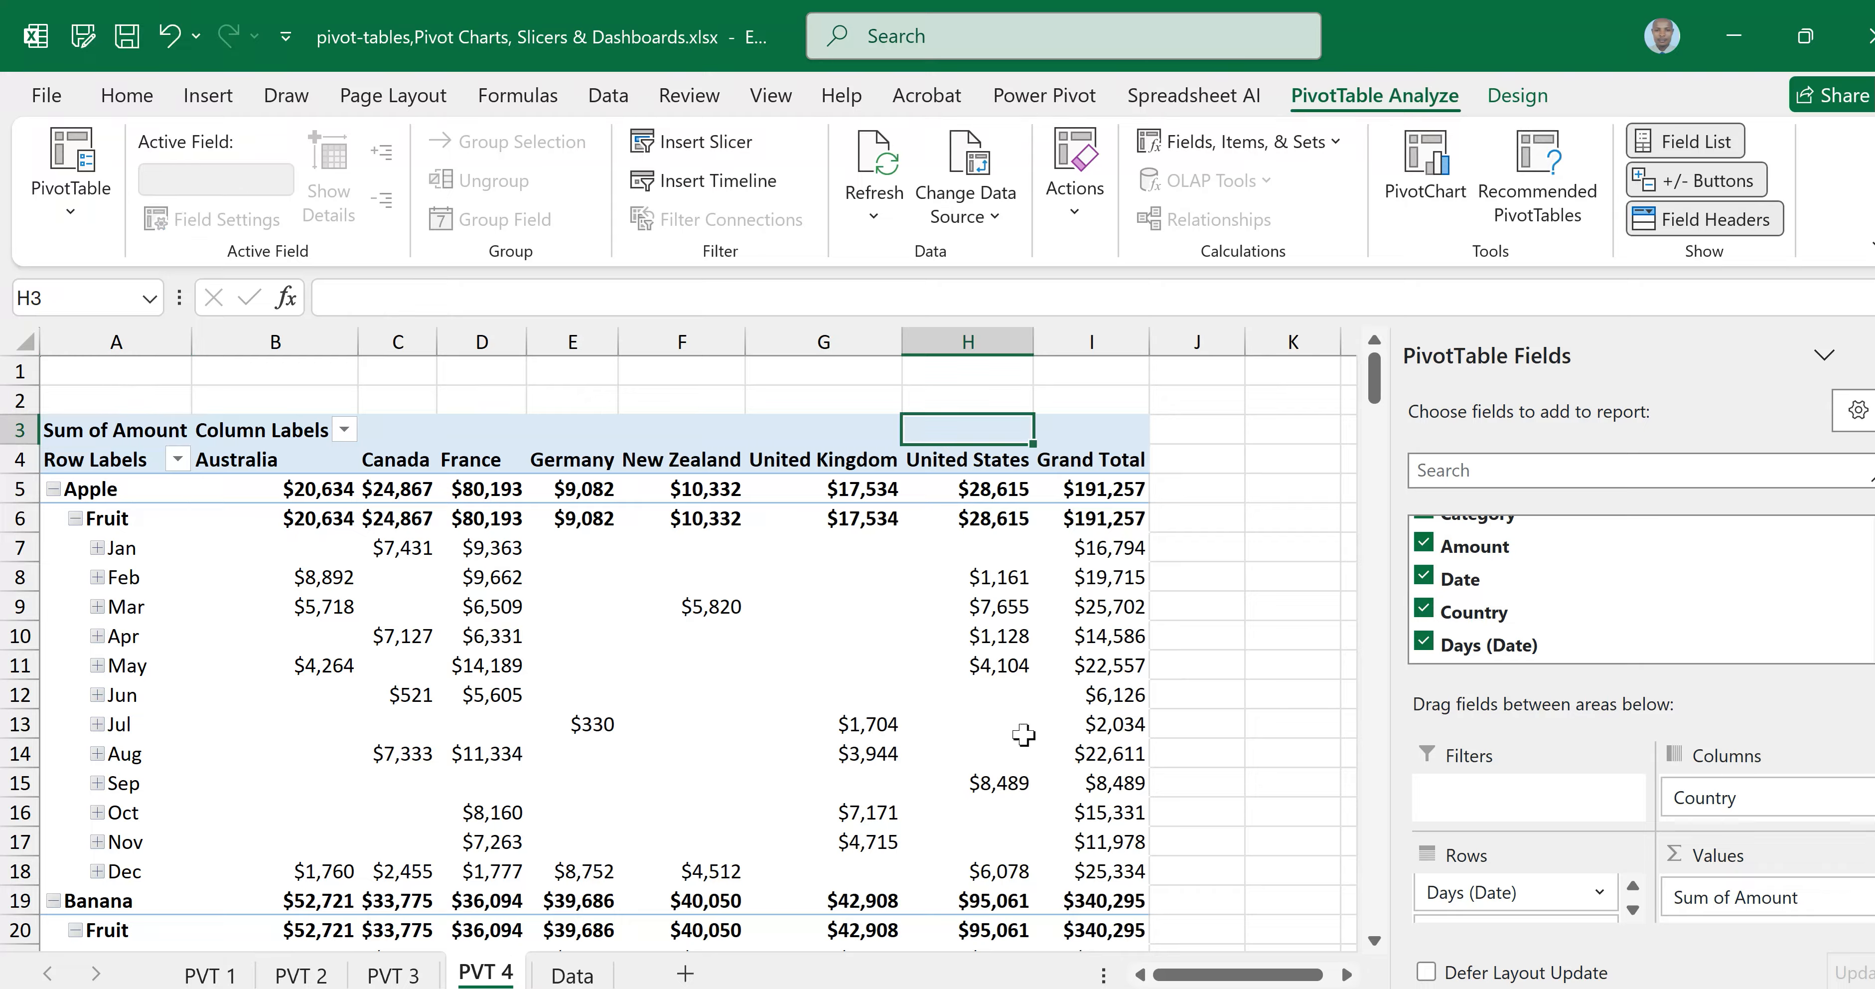
{"action": "scroll", "coordinate": [1485, 893], "scroll_direction": "down", "scroll_amount": 1}
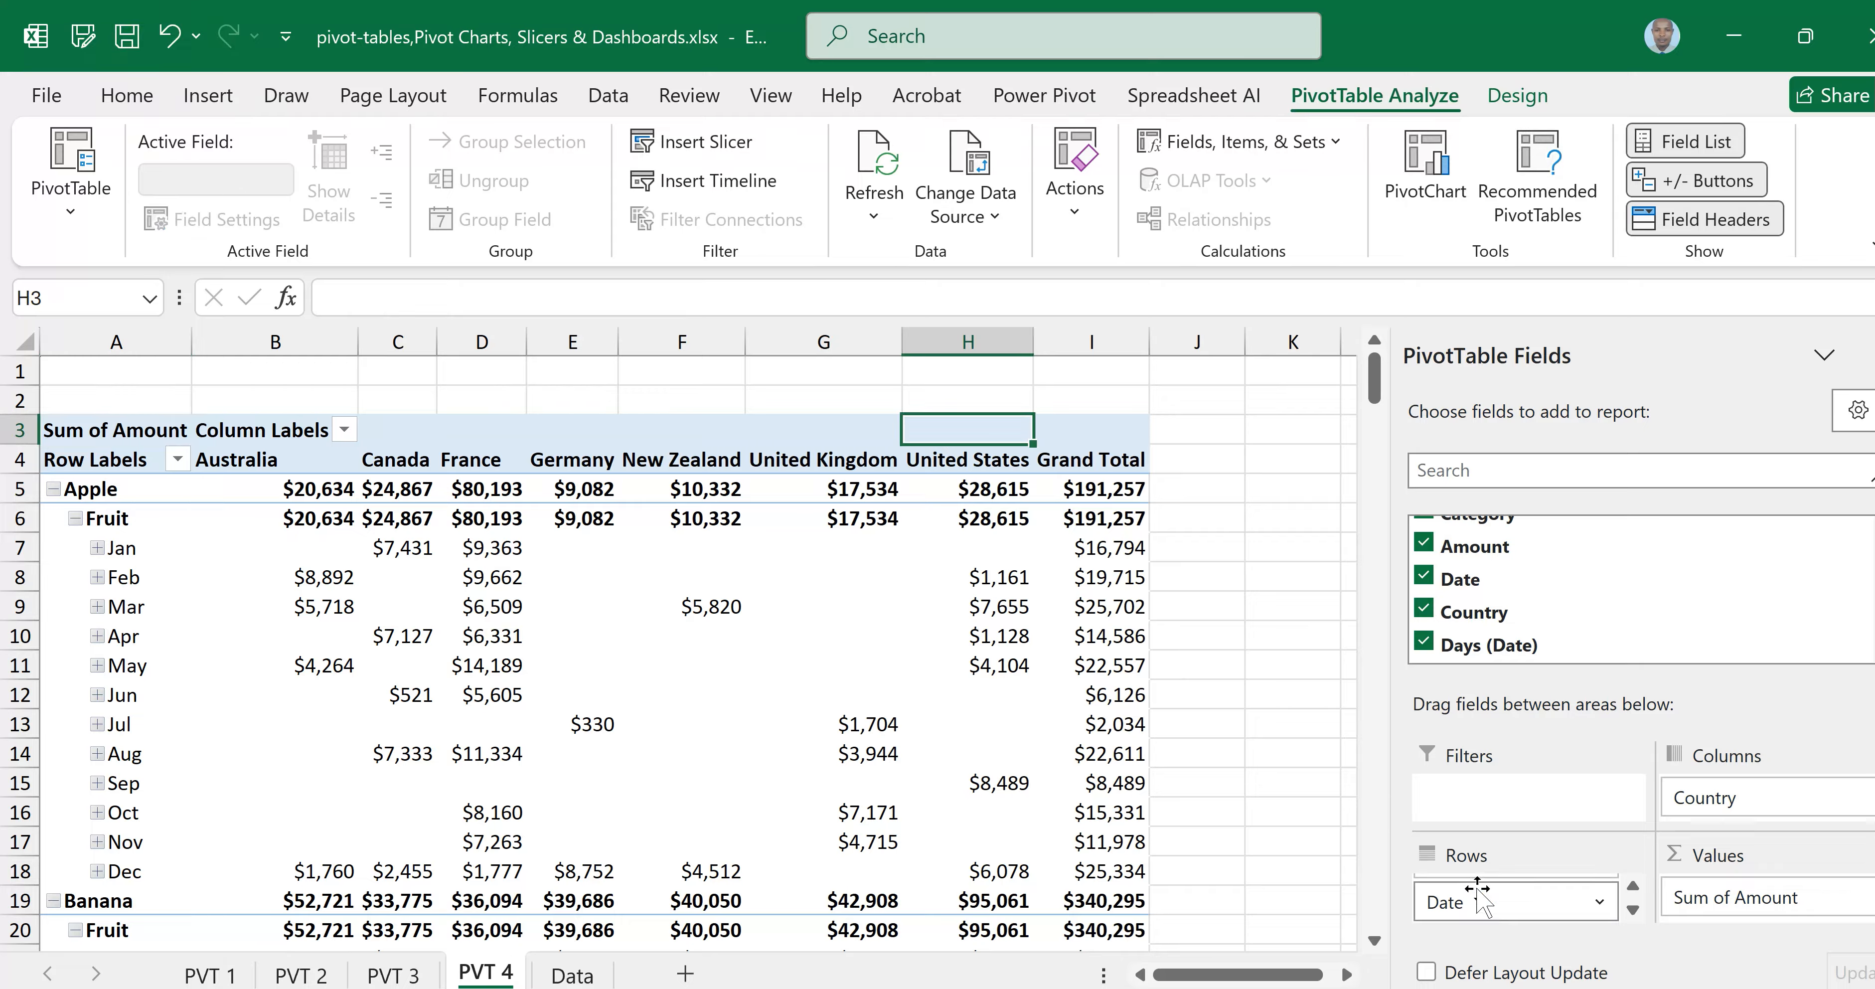
{"action": "scroll", "coordinate": [1551, 916], "scroll_direction": "up", "scroll_amount": 2}
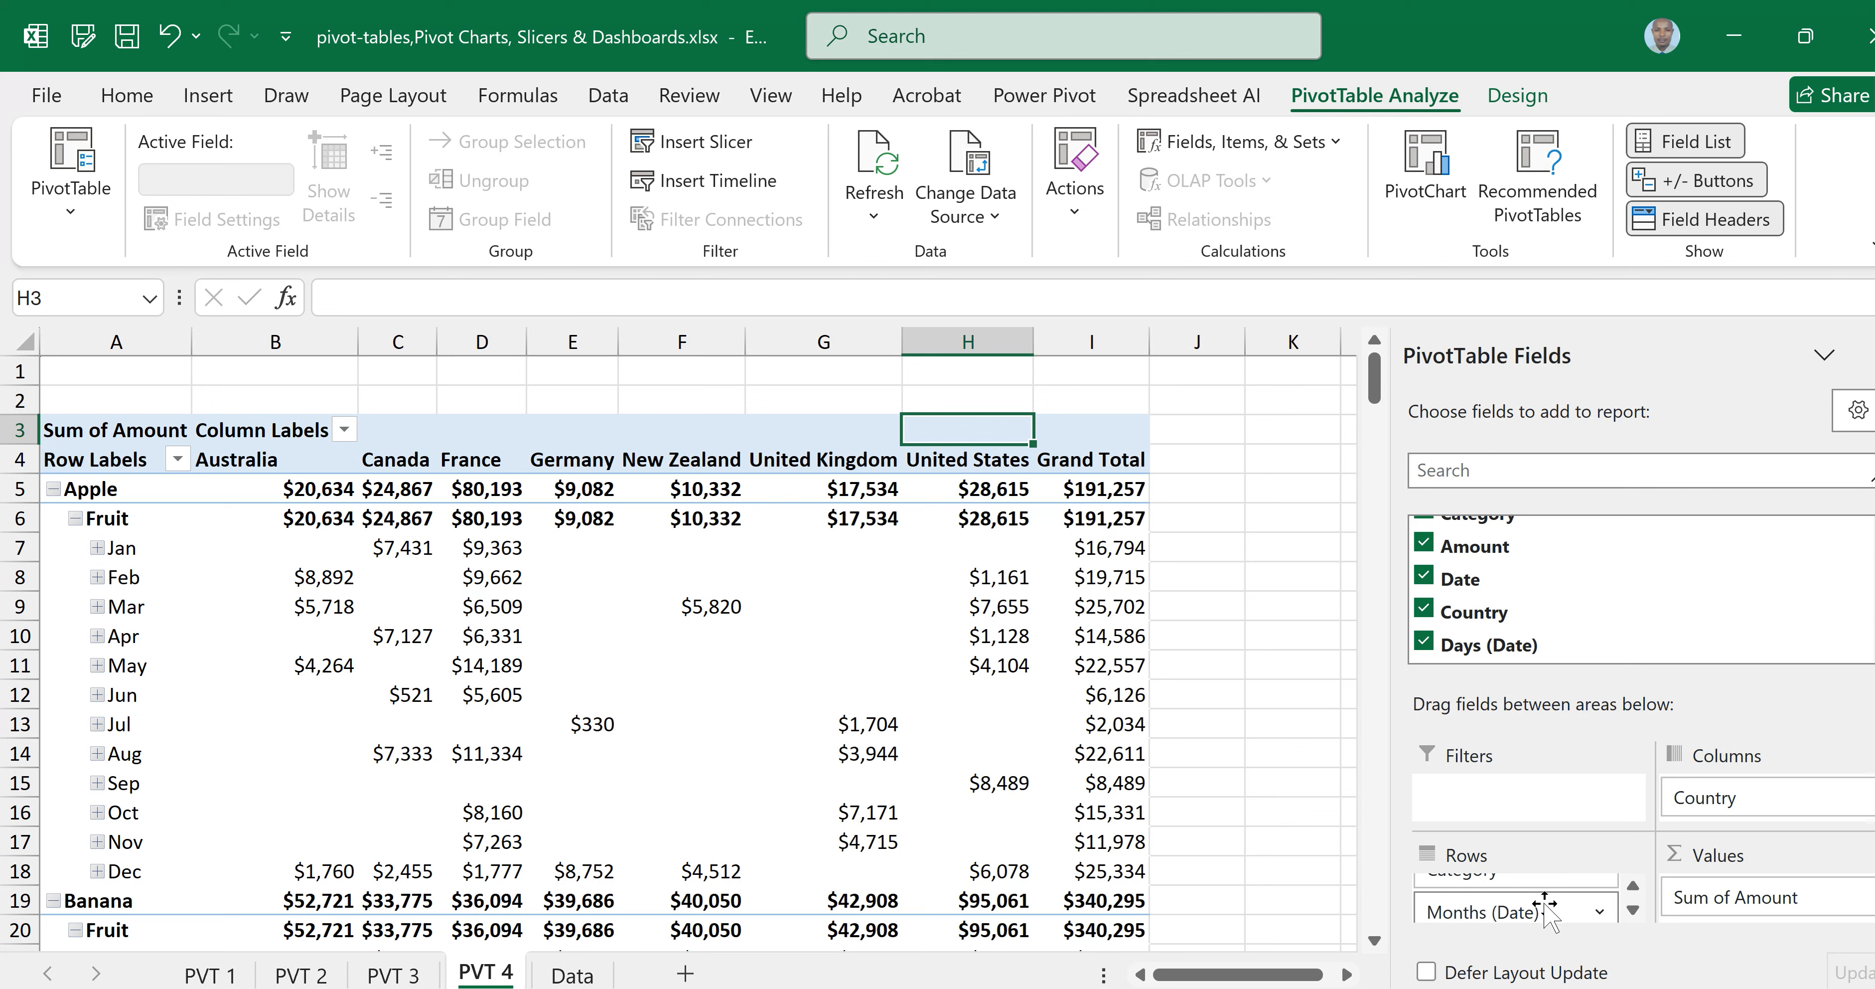
{"action": "left_click_drag", "start_coordinate": [1460, 579], "coordinate": [1747, 810]}
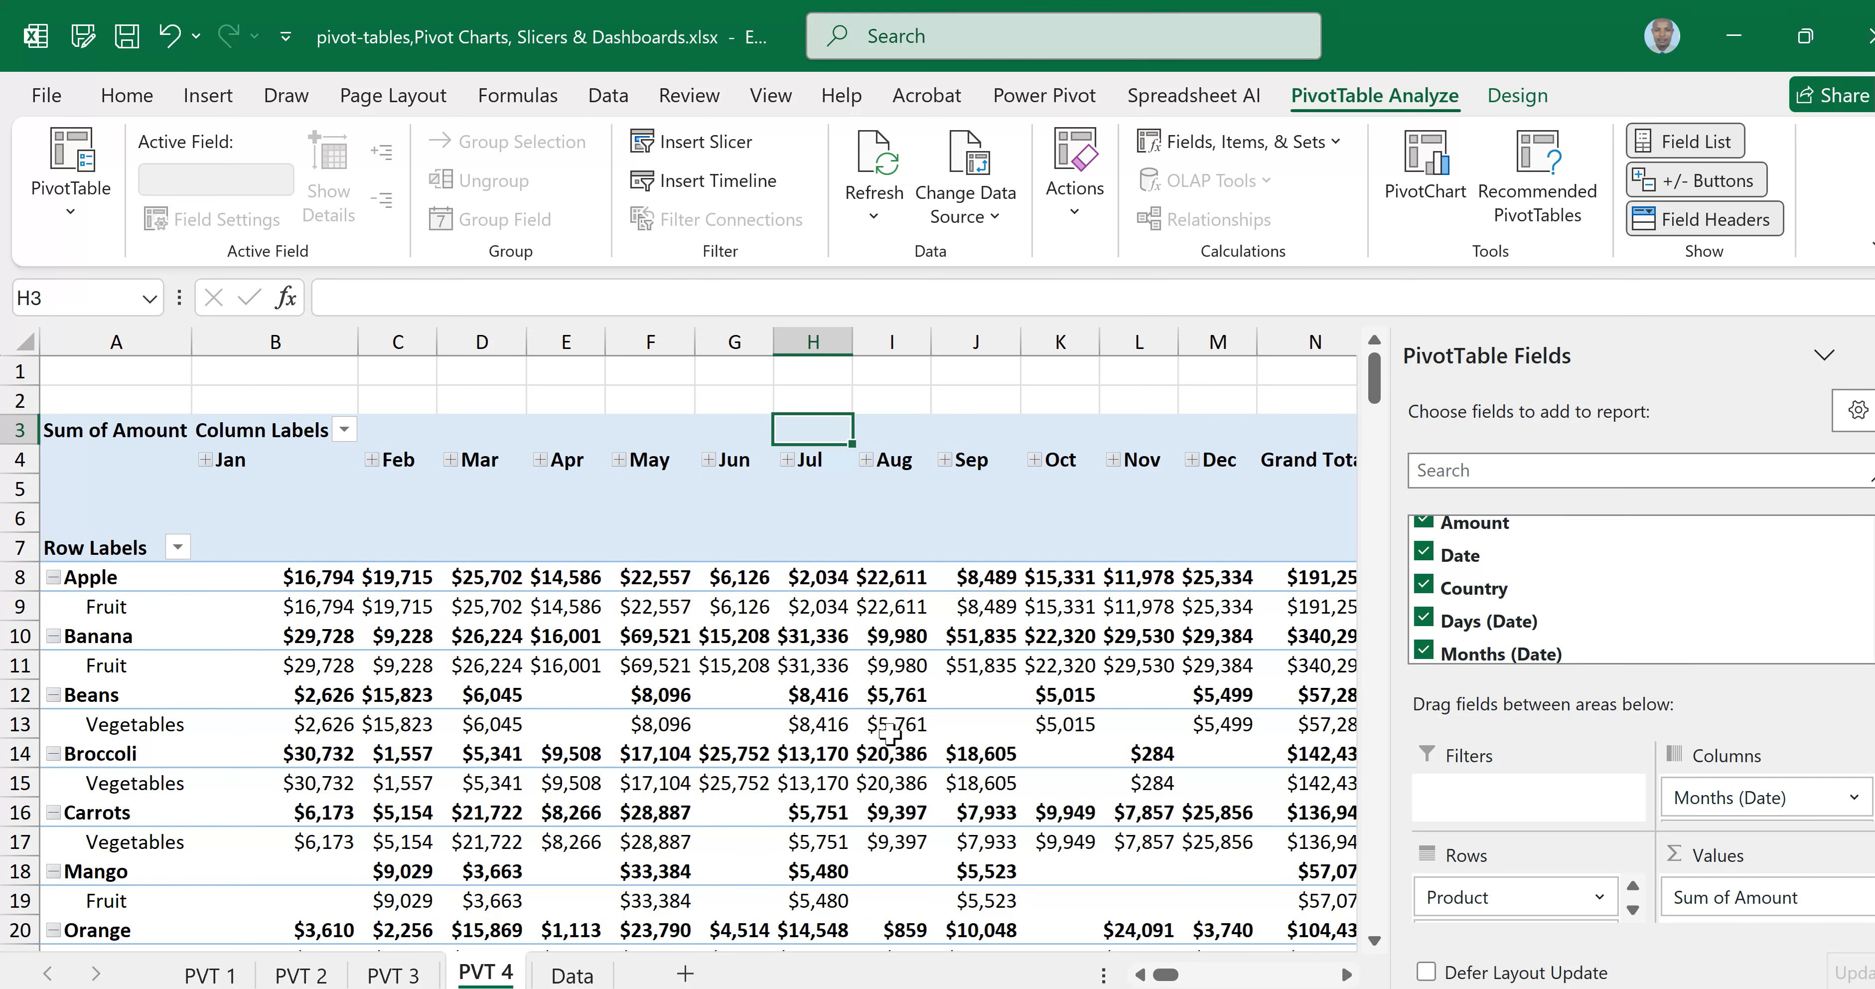
{"action": "scroll", "coordinate": [877, 723], "scroll_direction": "down", "scroll_amount": 3}
{"action": "scroll", "coordinate": [878, 724], "scroll_direction": "up", "scroll_amount": 3}
{"action": "left_click_drag", "start_coordinate": [1168, 972], "coordinate": [1183, 973]}
Create a fifth pivot table from Table1, placed on the existing Data sheet at cell I15
{"action": "left_click", "coordinate": [587, 977]}
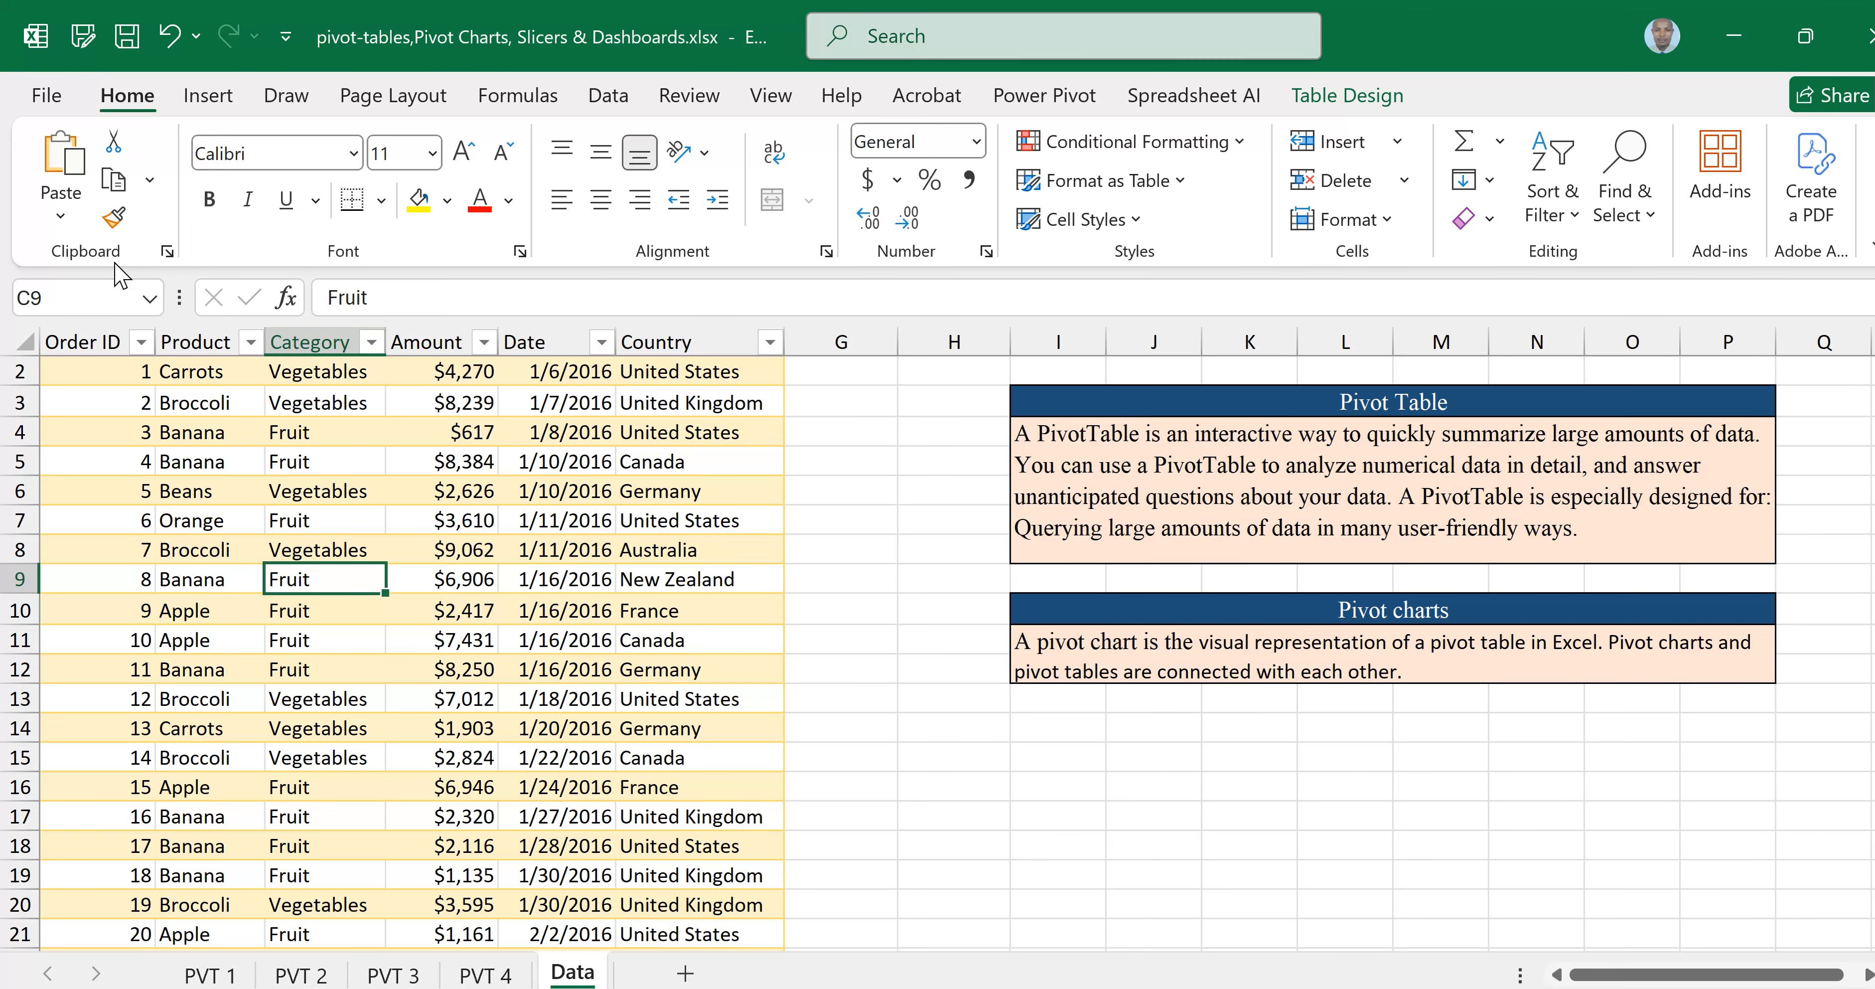
{"action": "left_click", "coordinate": [211, 97]}
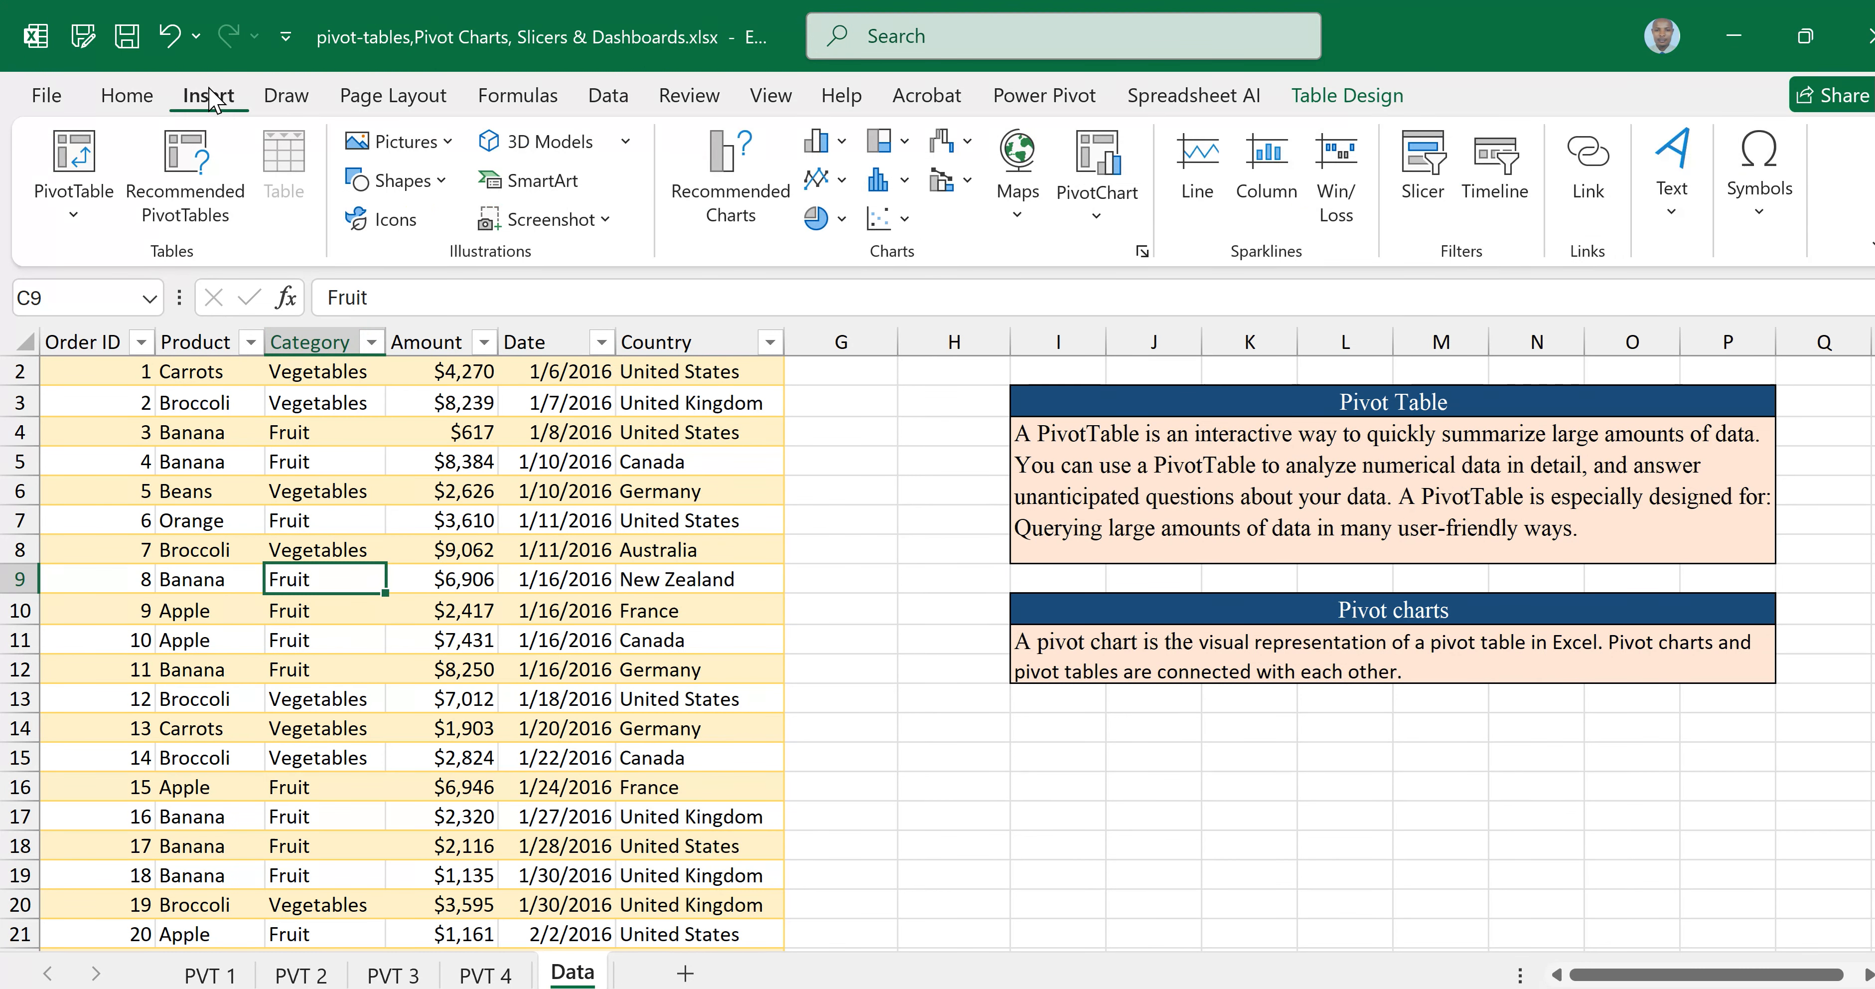
{"action": "left_click", "coordinate": [81, 219]}
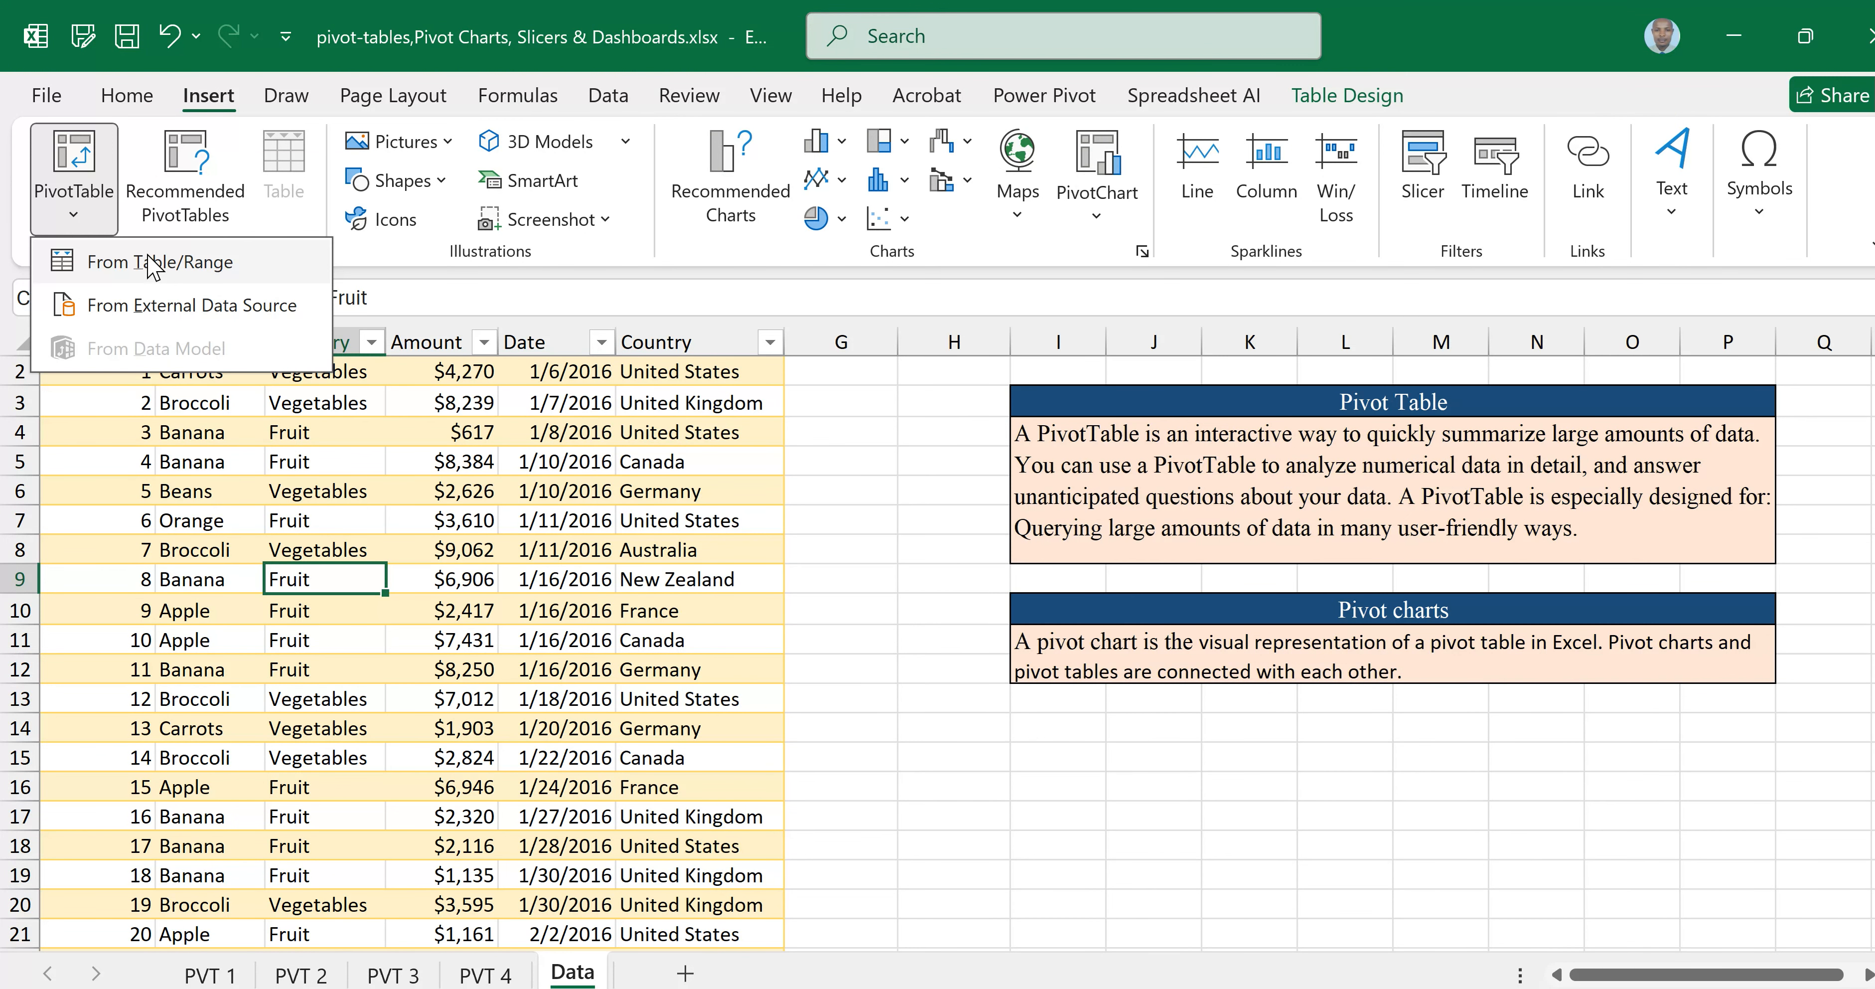
{"action": "left_click", "coordinate": [153, 262]}
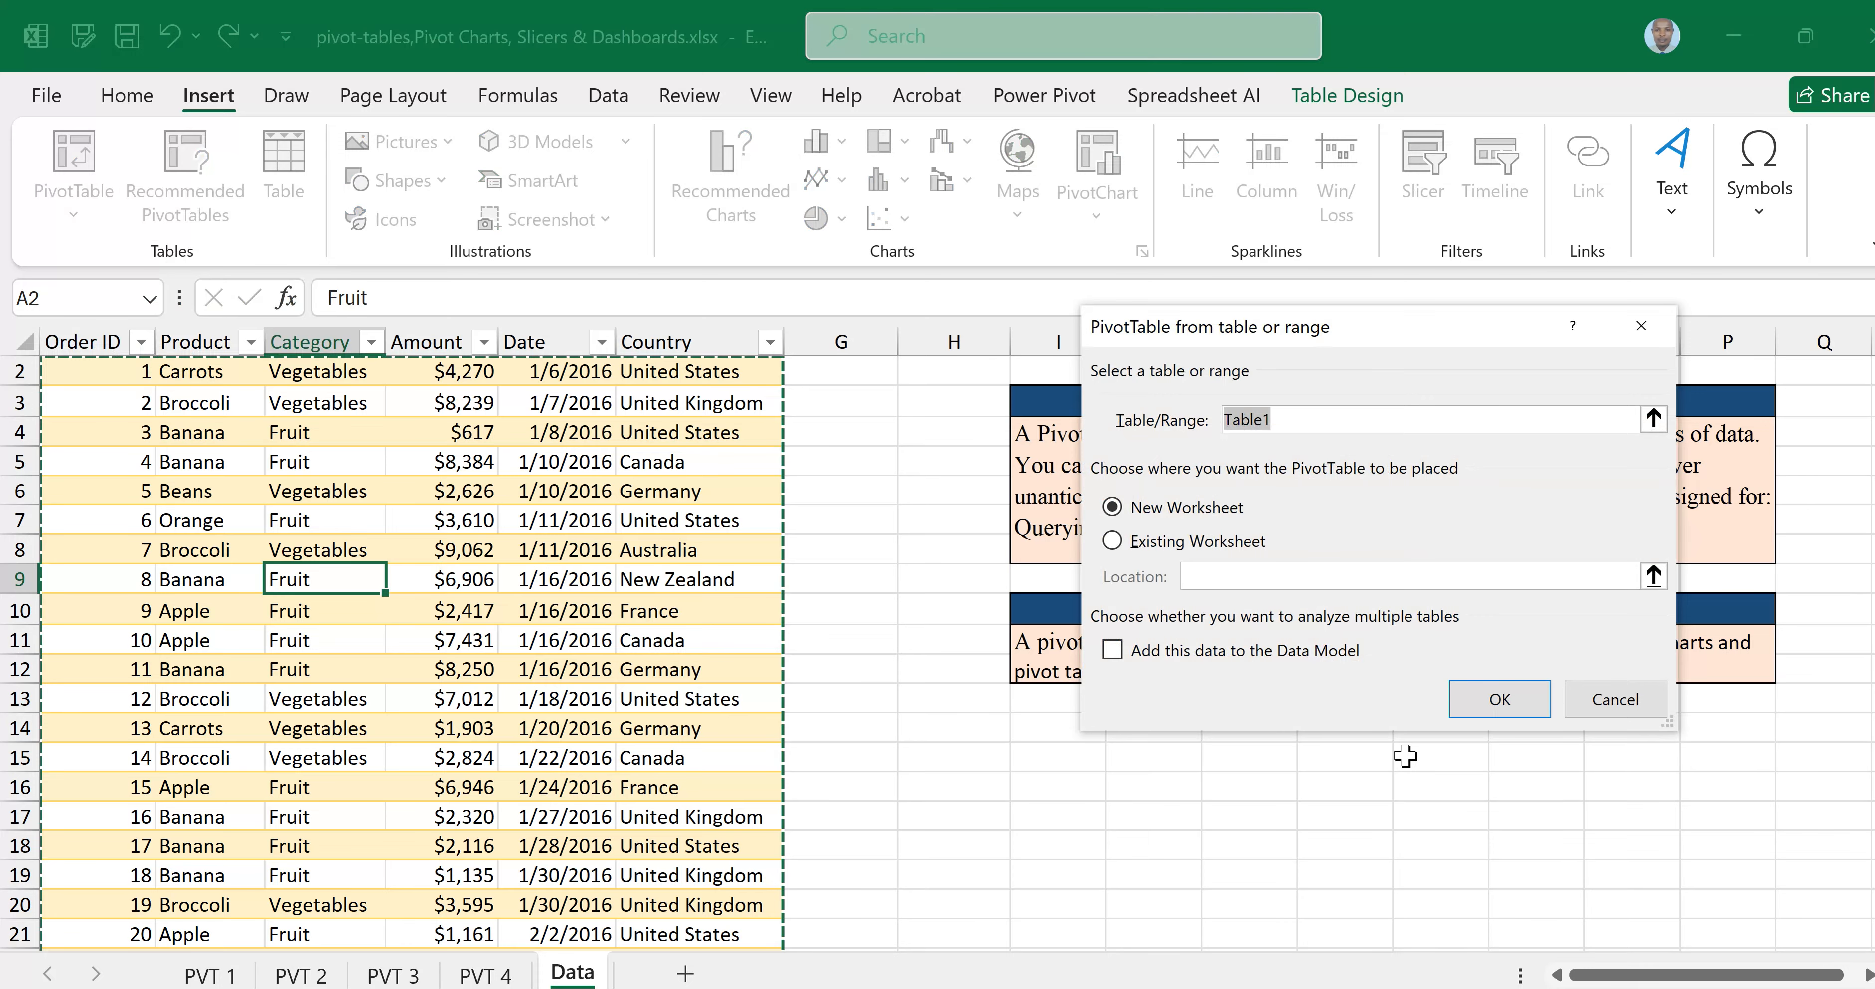
{"action": "left_click", "coordinate": [1112, 540]}
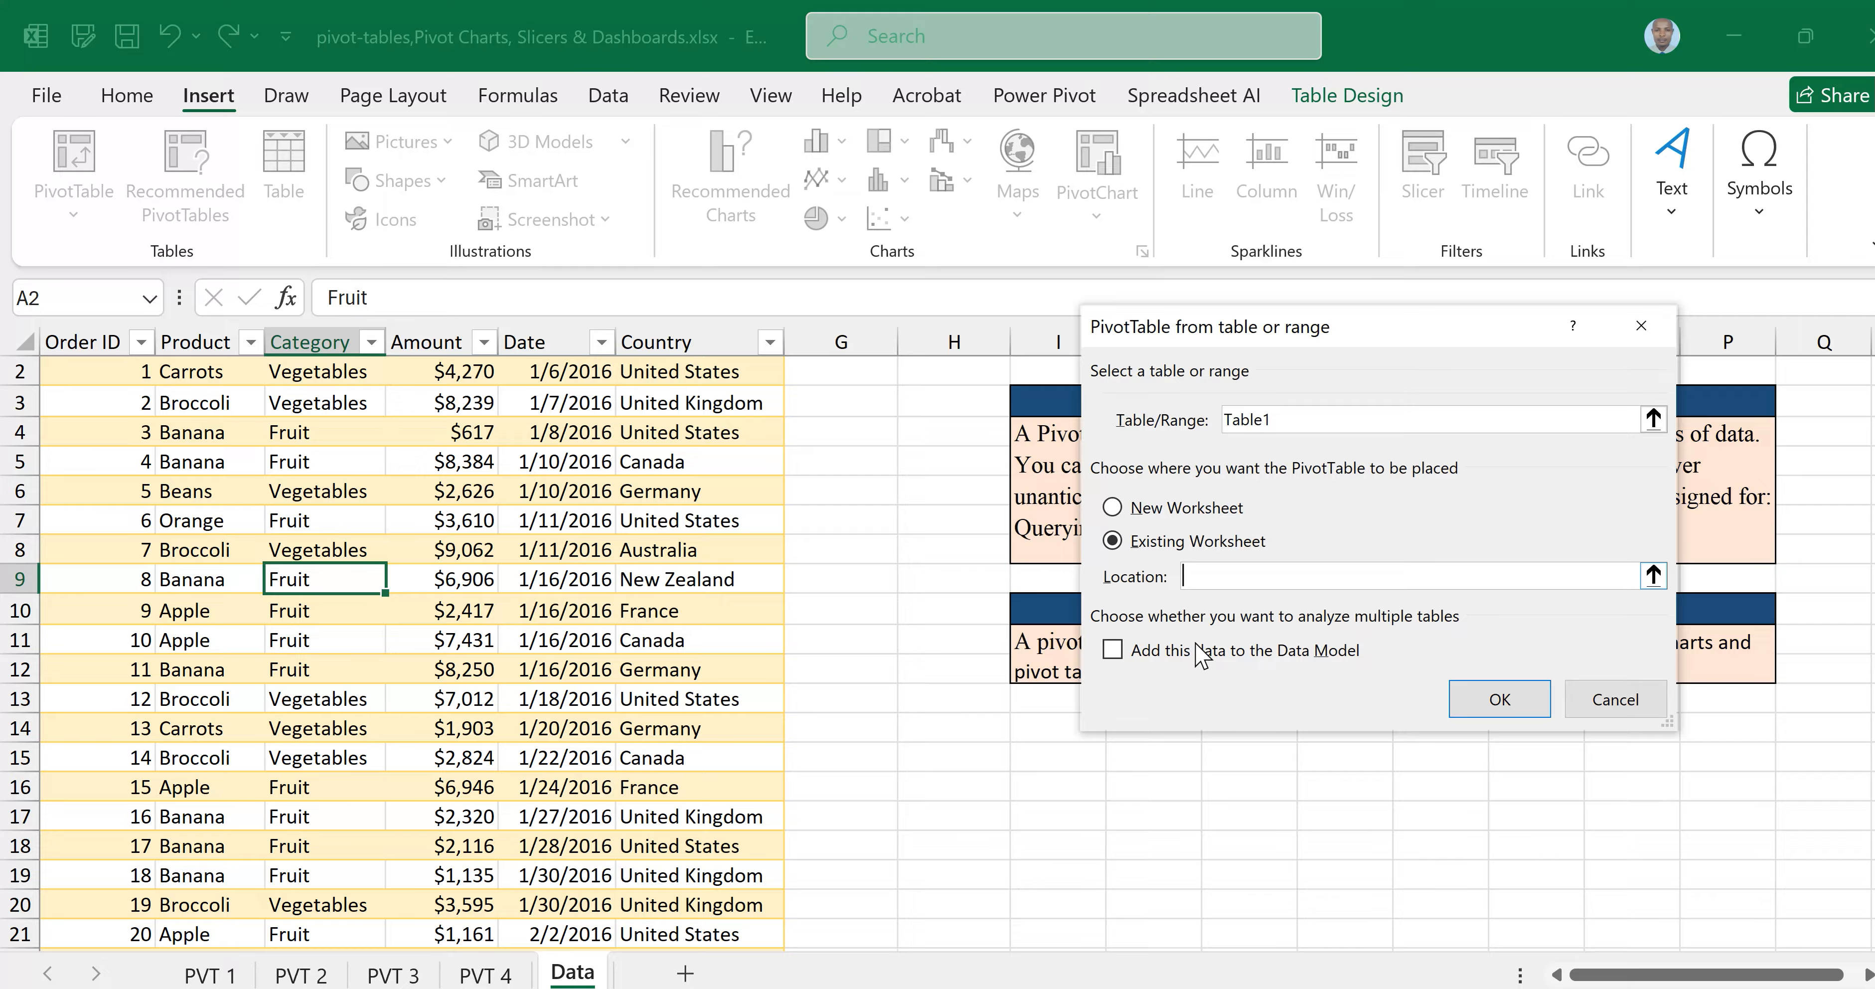
{"action": "left_click", "coordinate": [1033, 758]}
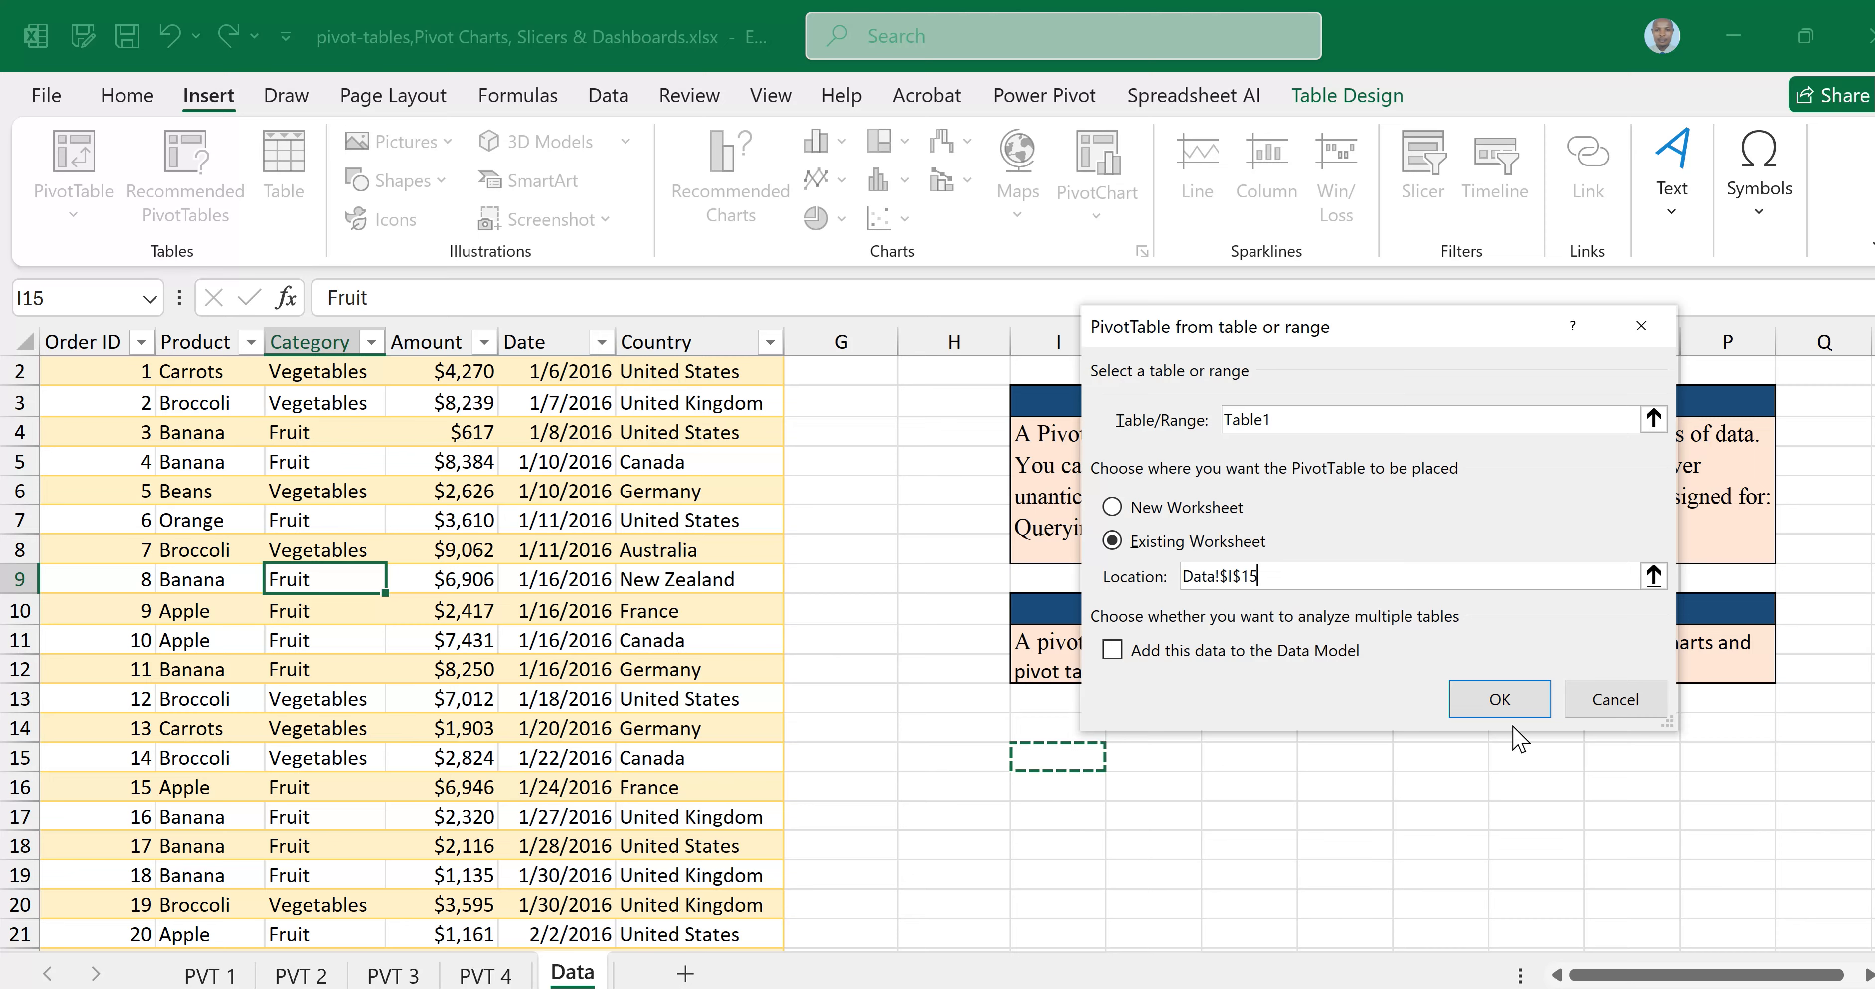
{"action": "left_click", "coordinate": [1501, 703]}
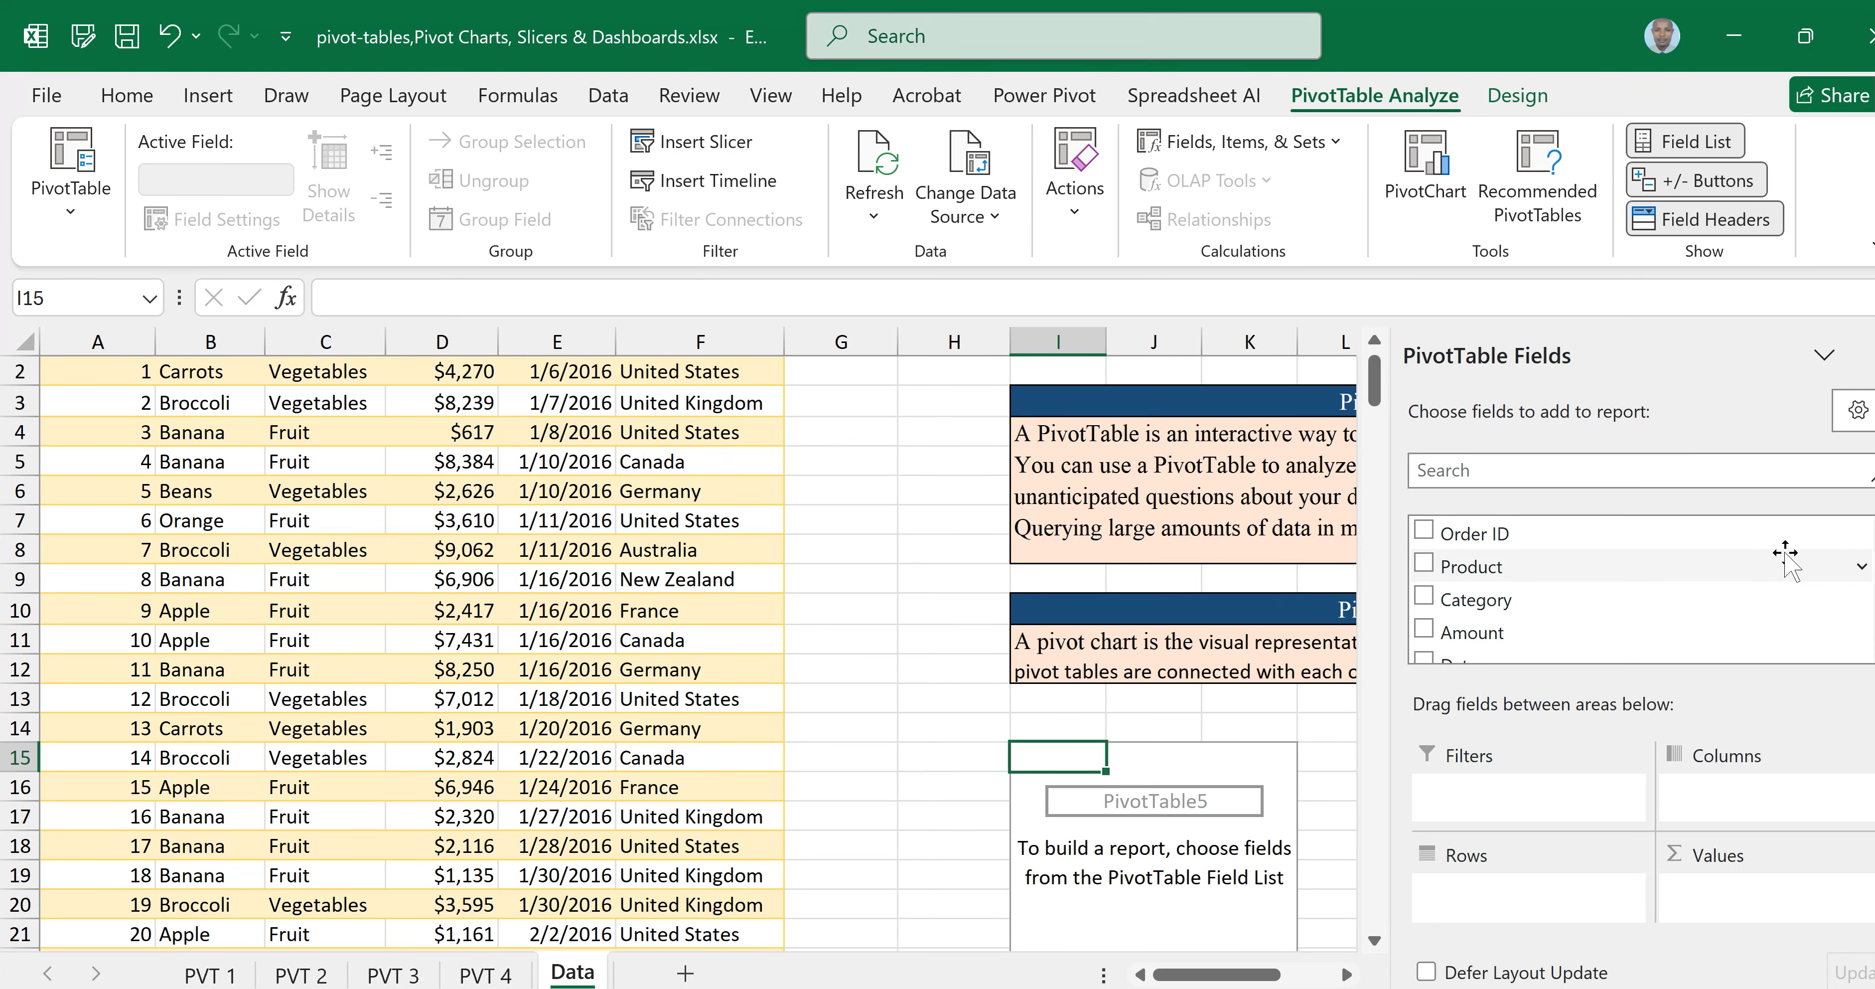
Add Date as the row field and the sum of Amount as the values in the Data sheet's pivot table
{"action": "scroll", "coordinate": [1788, 575], "scroll_direction": "down", "scroll_amount": 1}
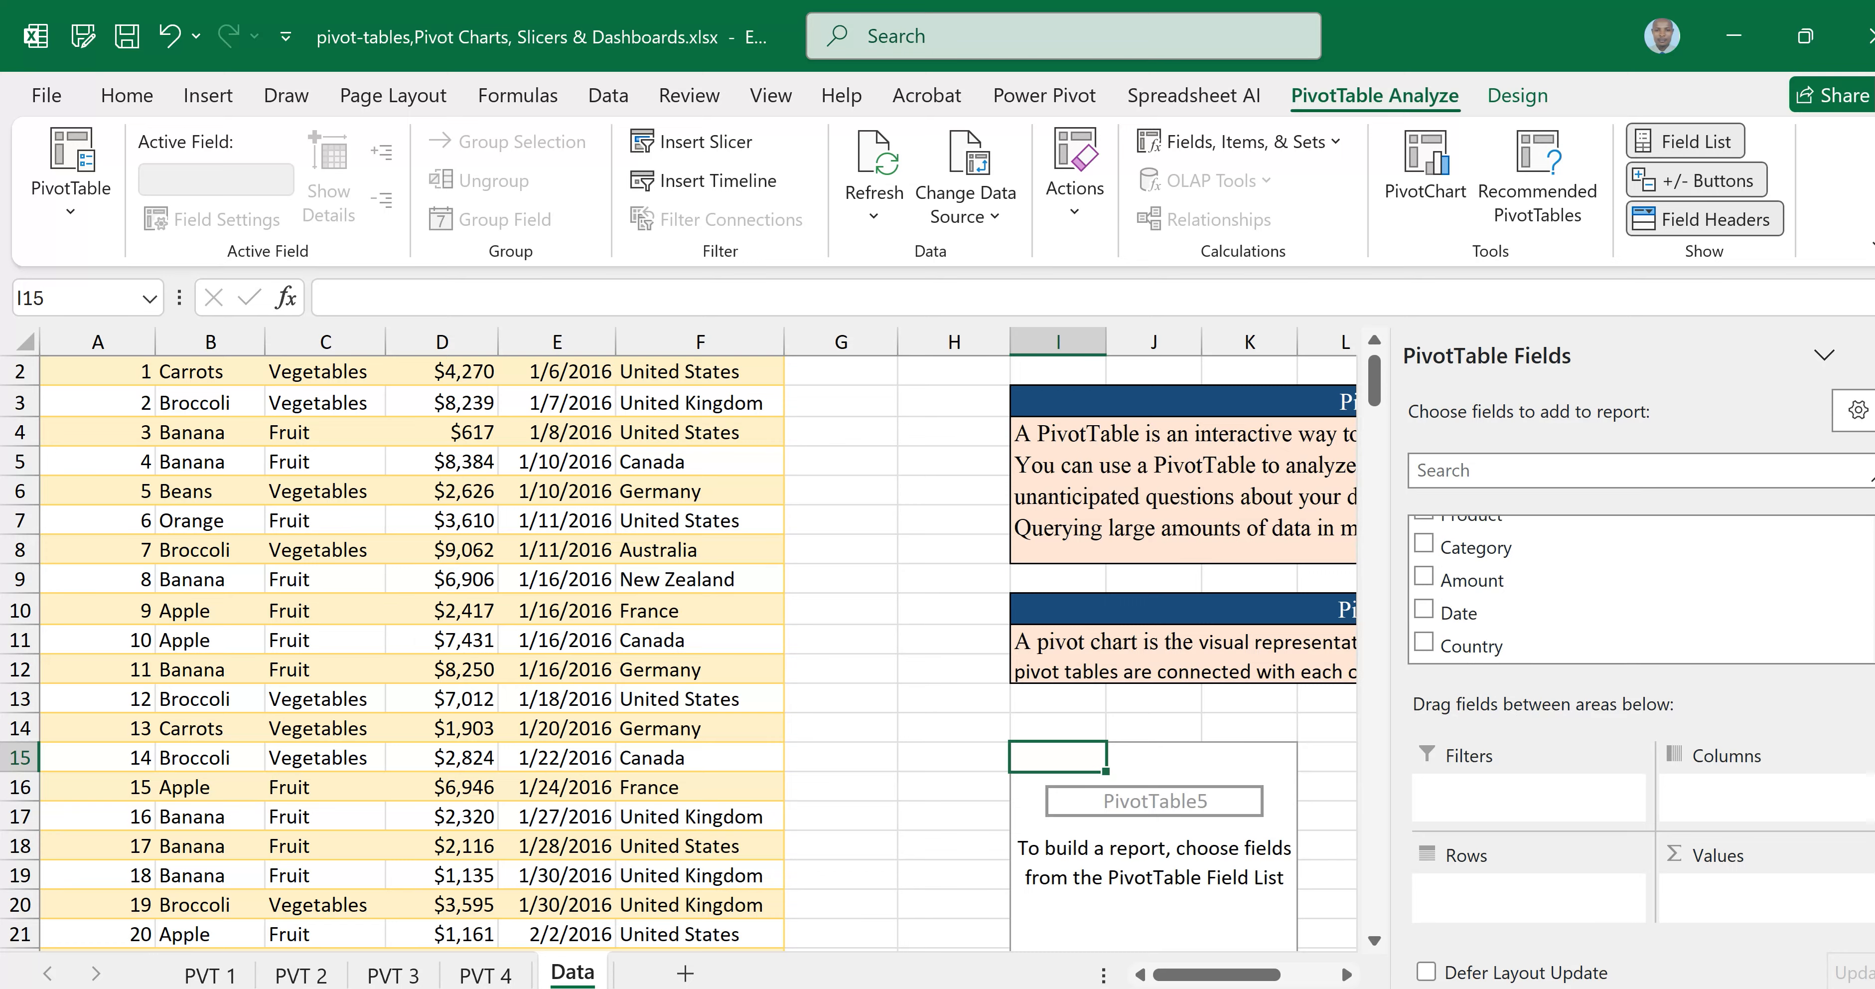
{"action": "left_click_drag", "start_coordinate": [1490, 614], "coordinate": [1513, 894]}
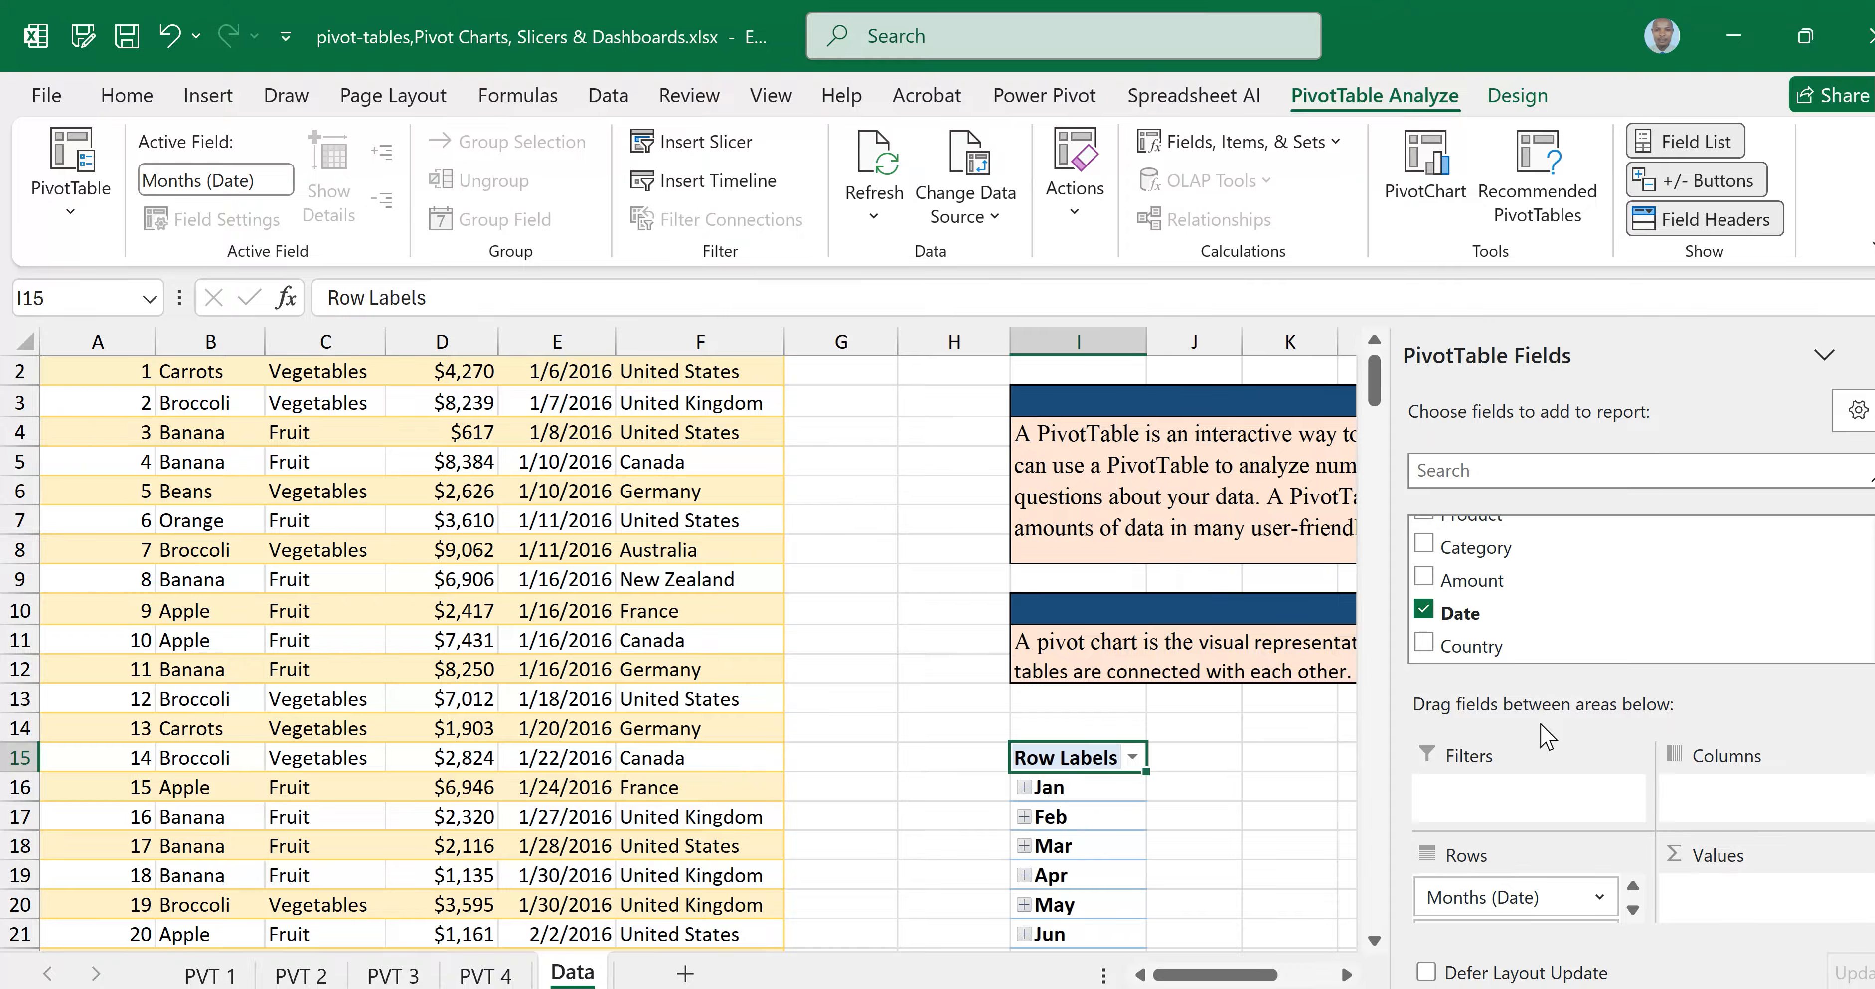
{"action": "left_click_drag", "start_coordinate": [1493, 580], "coordinate": [1775, 894]}
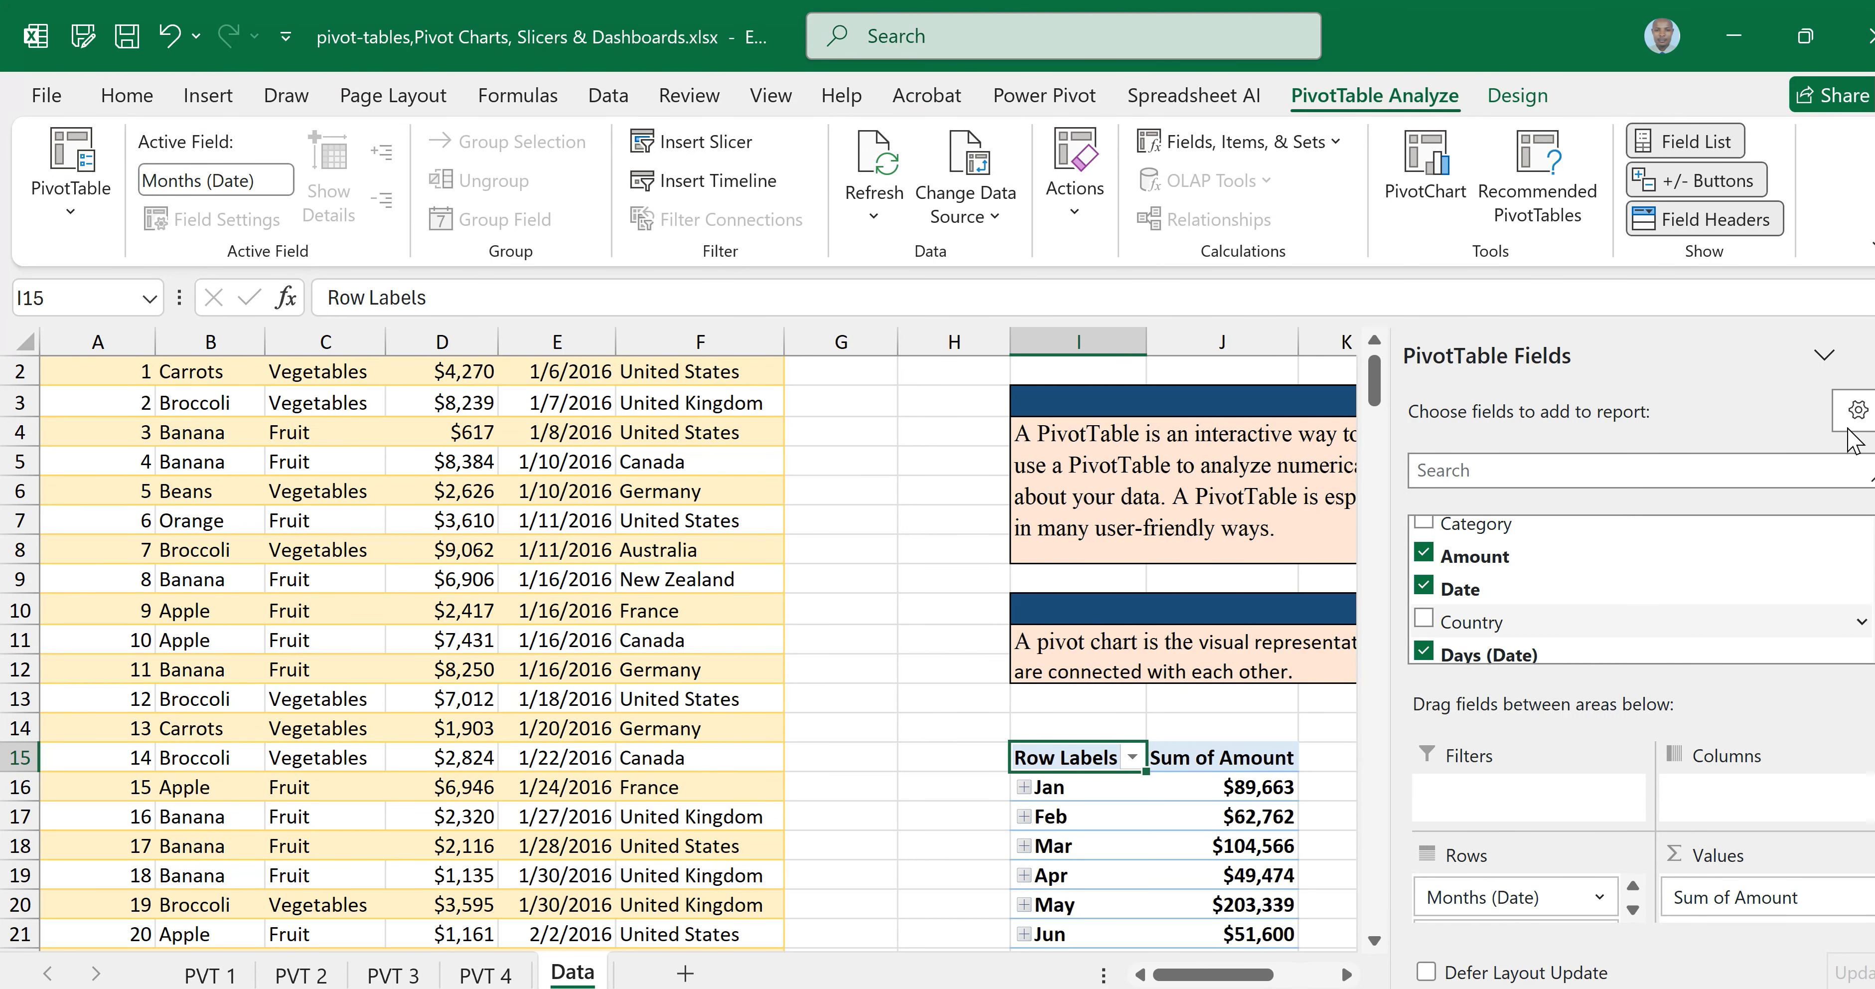
{"action": "left_click", "coordinate": [901, 854]}
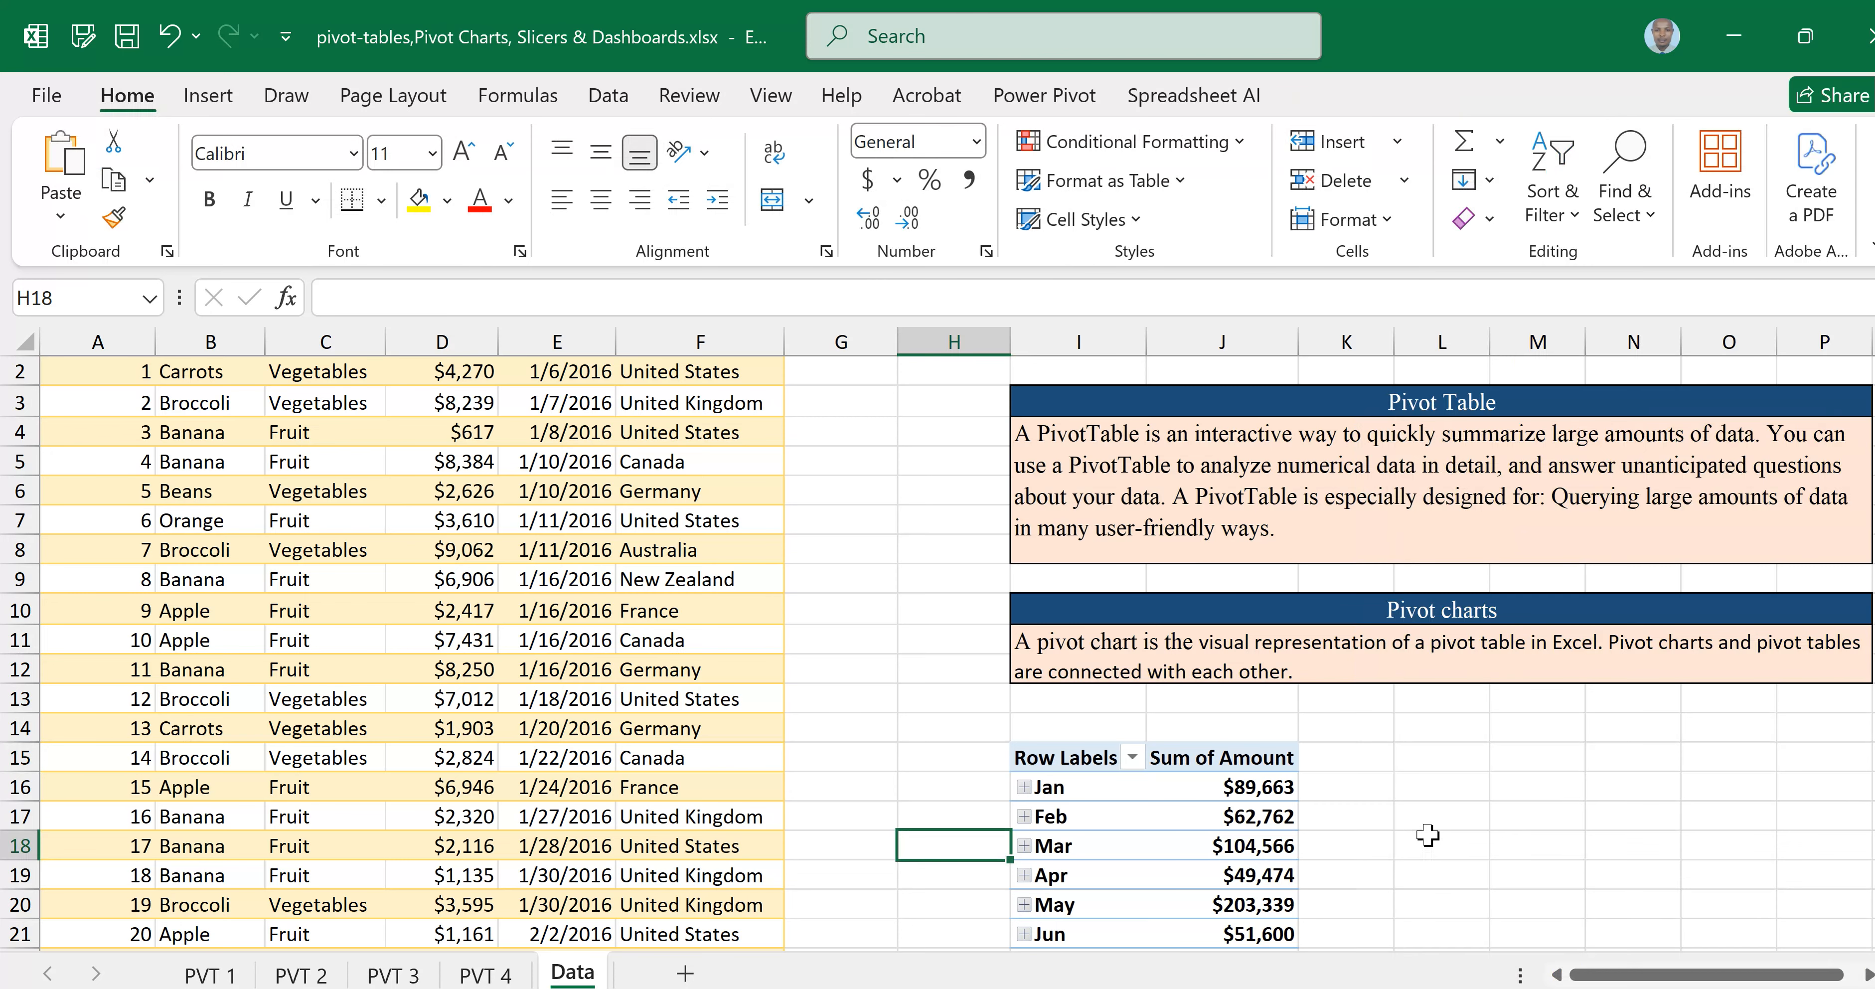
{"action": "scroll", "coordinate": [1428, 835], "scroll_direction": "down", "scroll_amount": 5}
{"action": "scroll", "coordinate": [1425, 825], "scroll_direction": "up", "scroll_amount": 3}
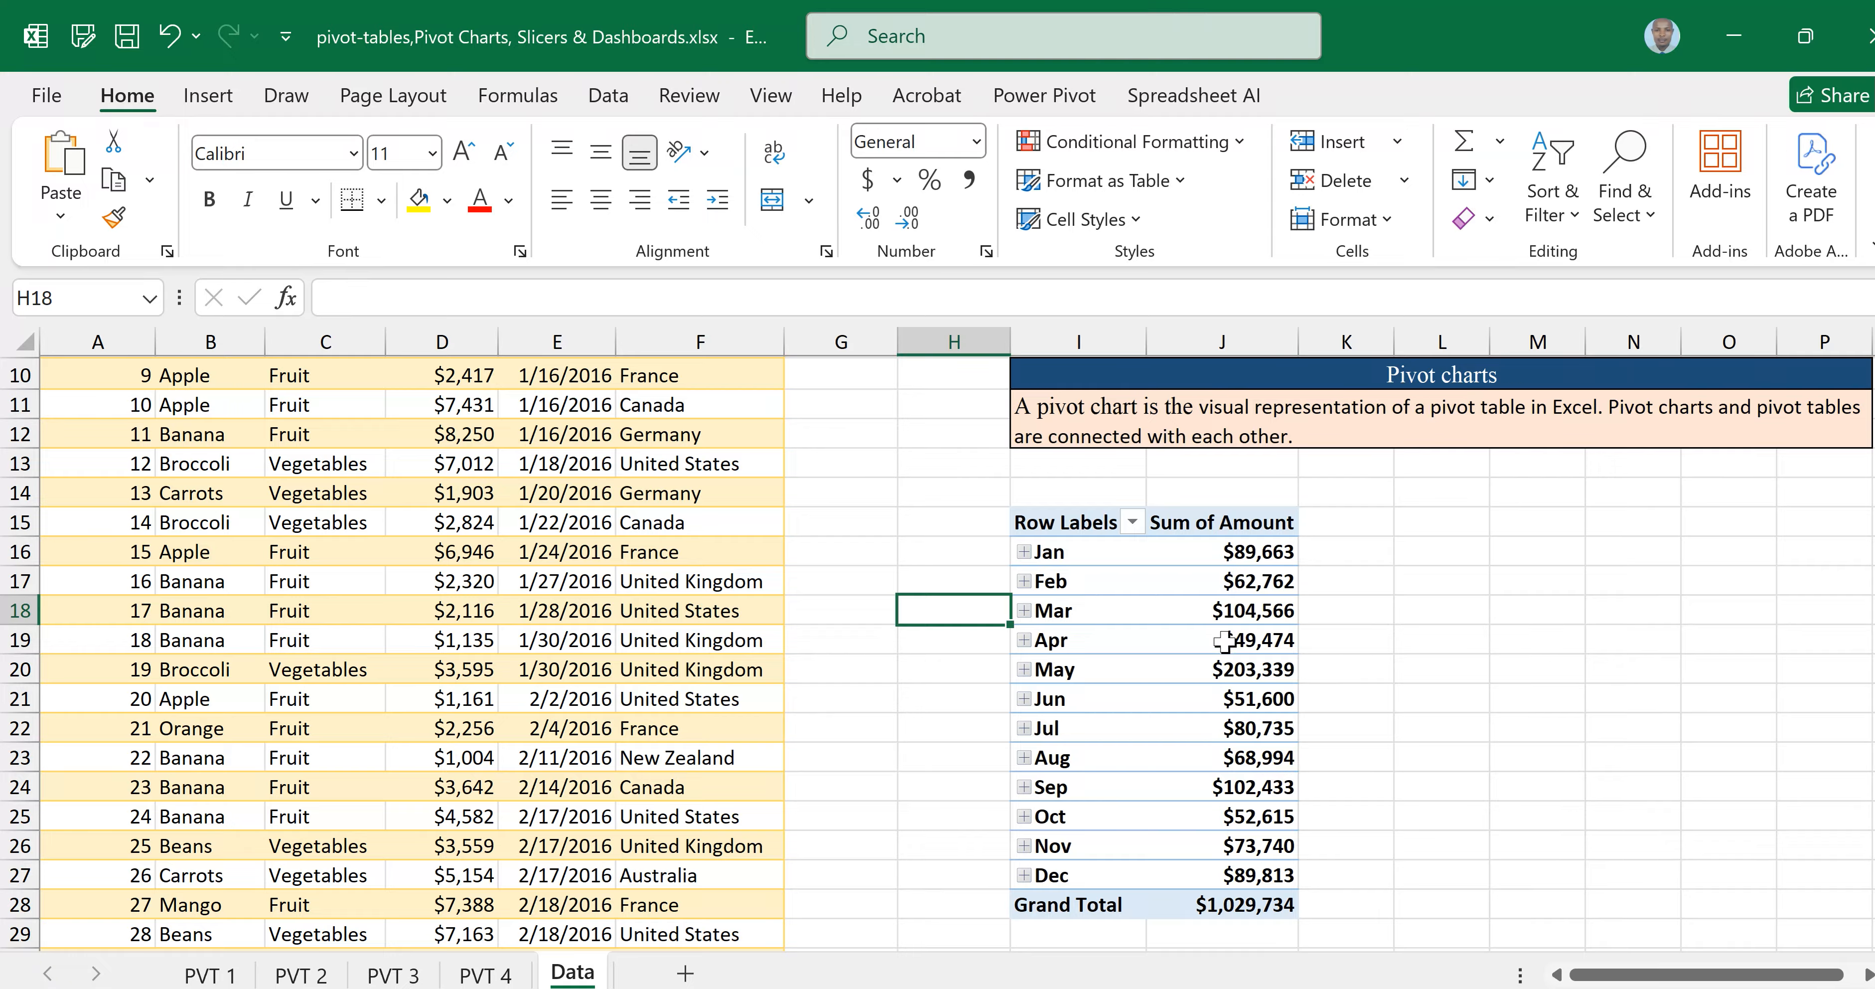
Expand Jan in the Data sheet's pivot table to examine its daily amounts
{"action": "left_click", "coordinate": [1092, 645]}
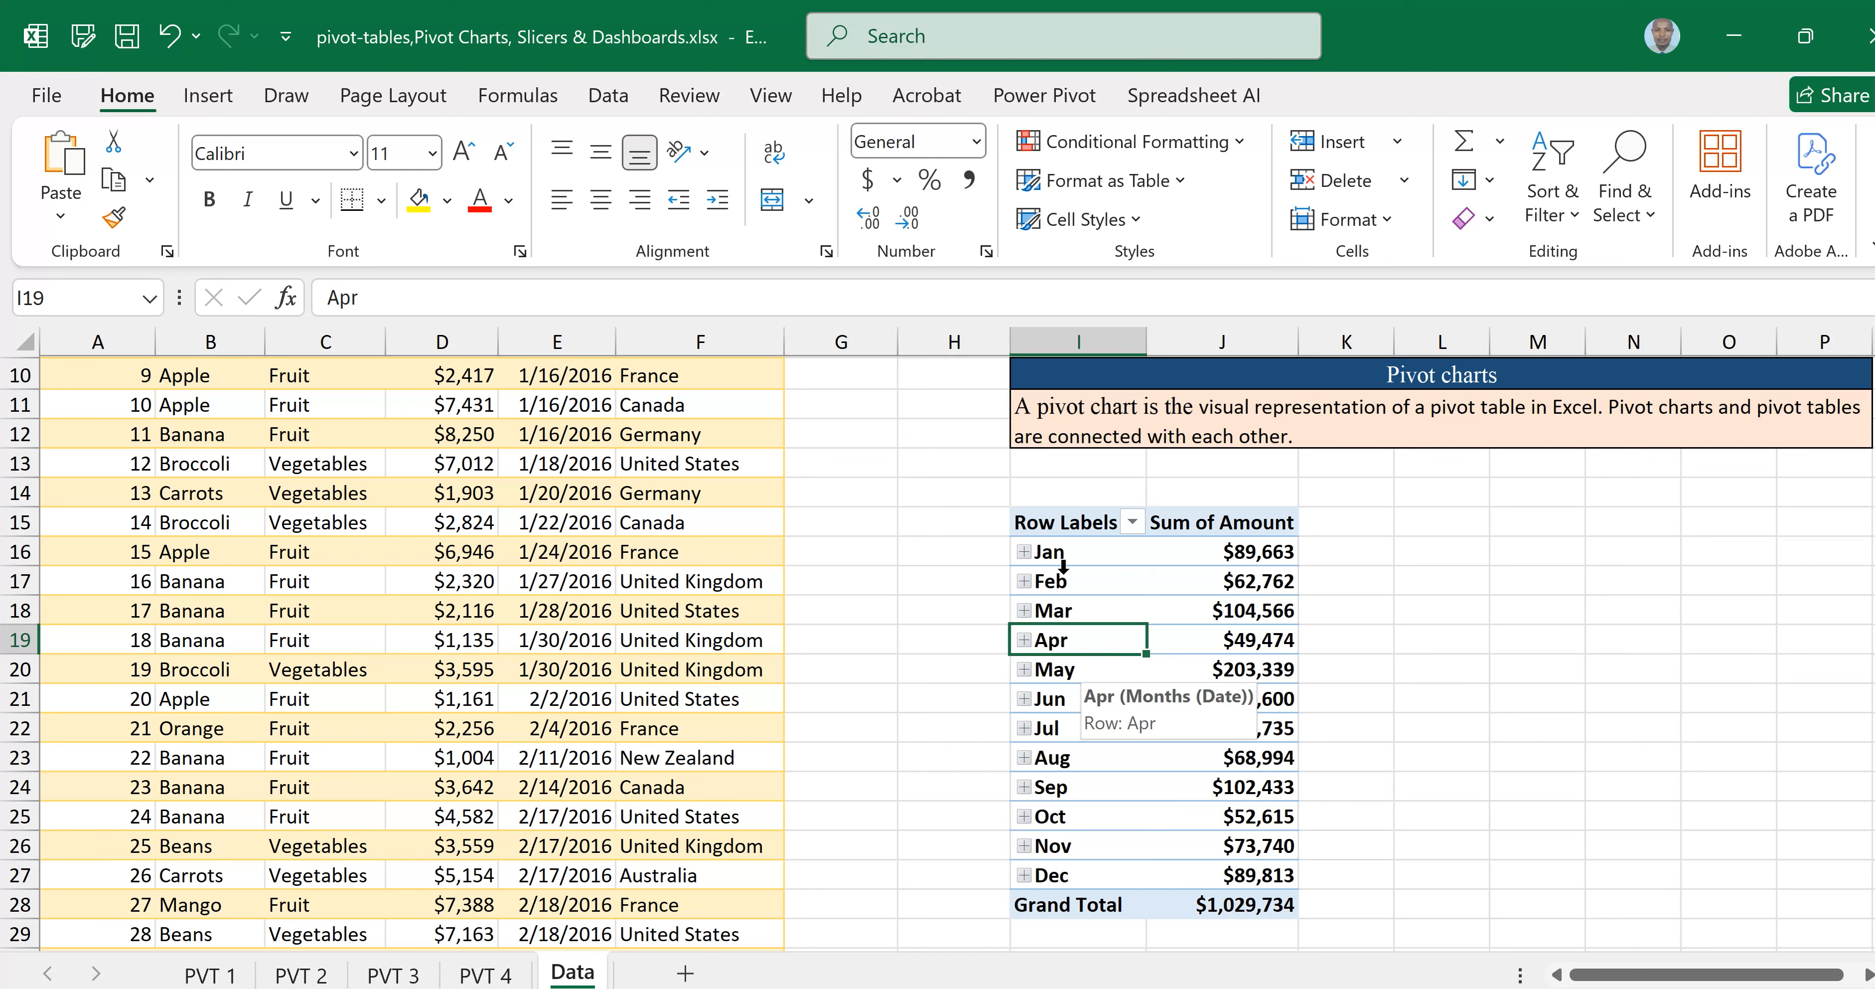
{"action": "left_click", "coordinate": [890, 703]}
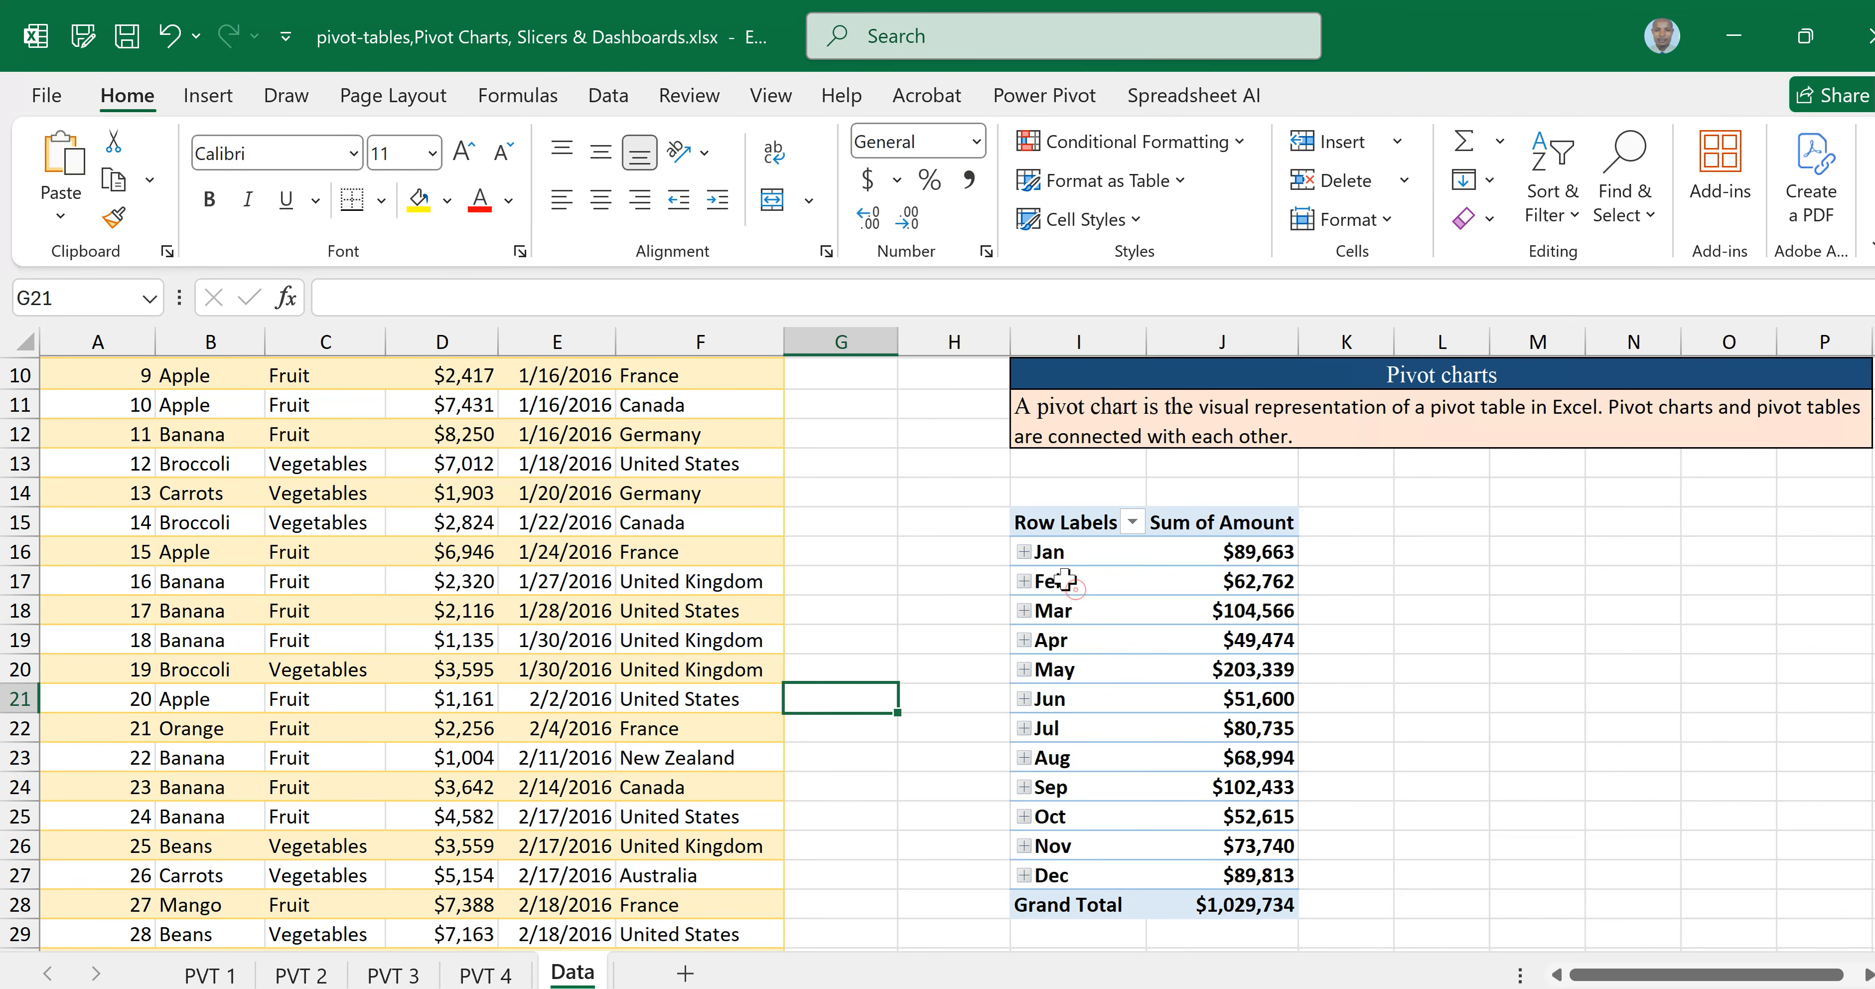
{"action": "left_click", "coordinate": [1066, 579]}
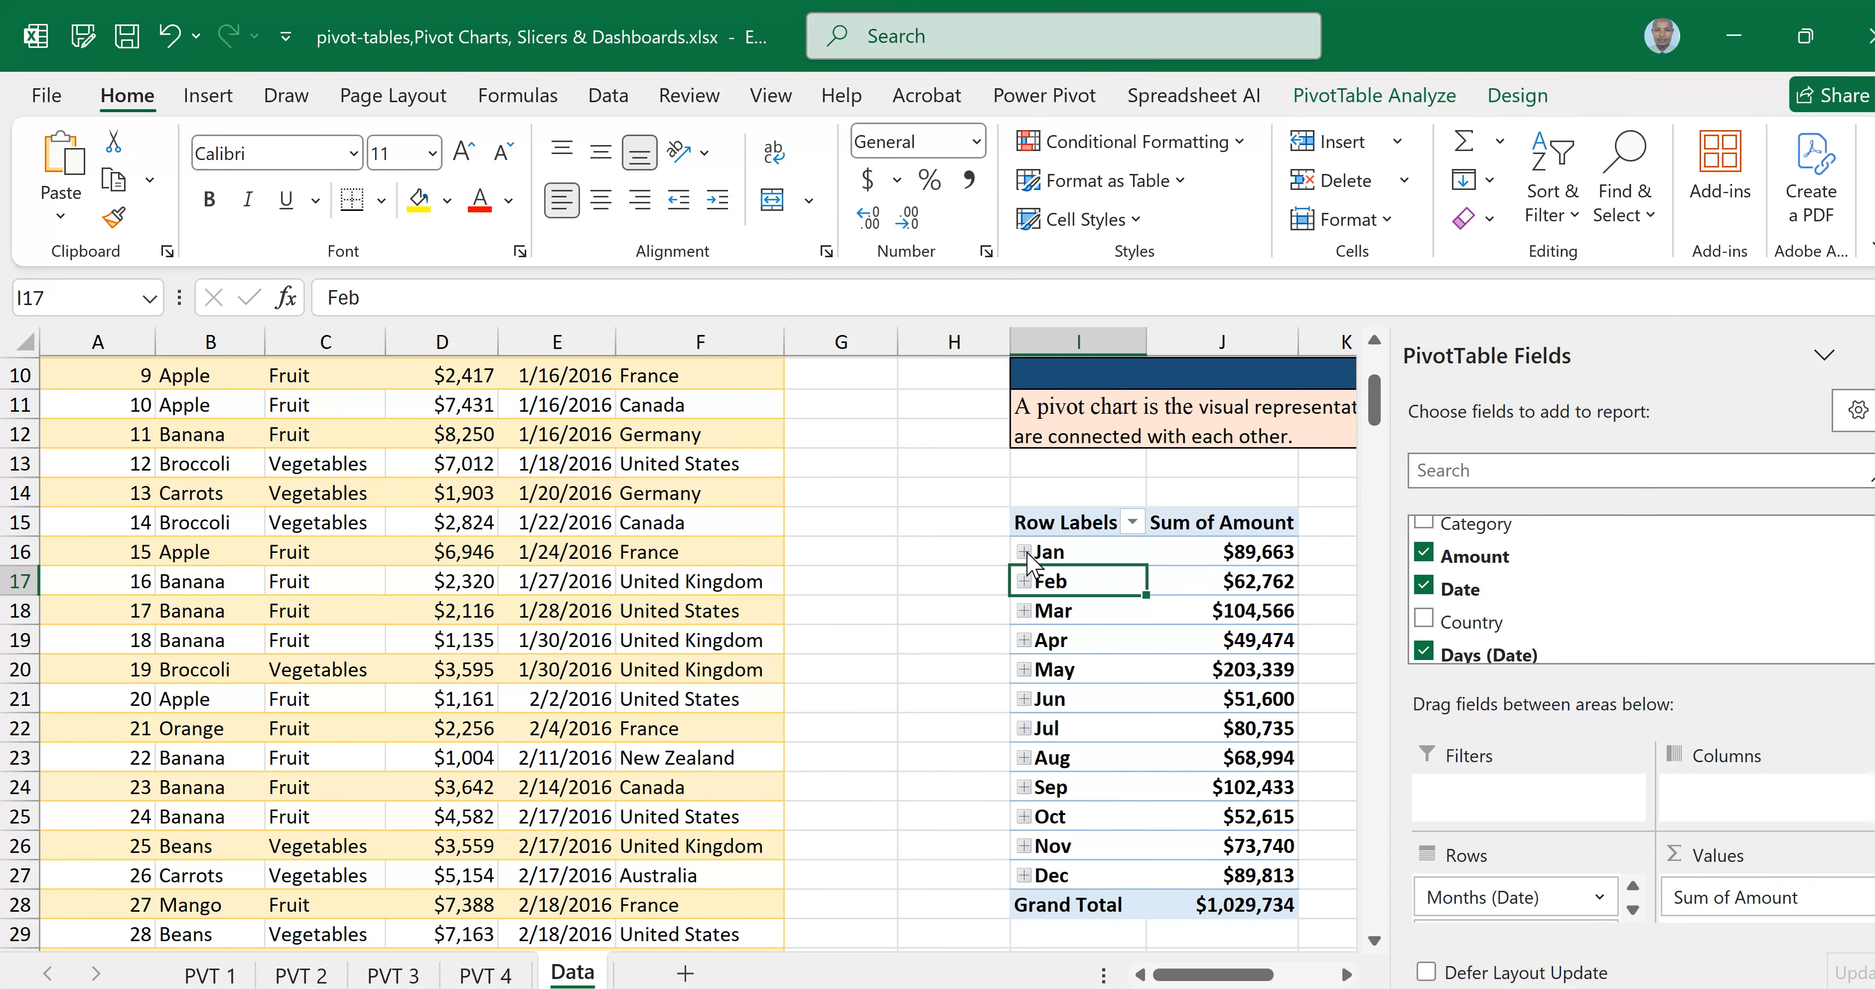
{"action": "left_click", "coordinate": [1060, 553]}
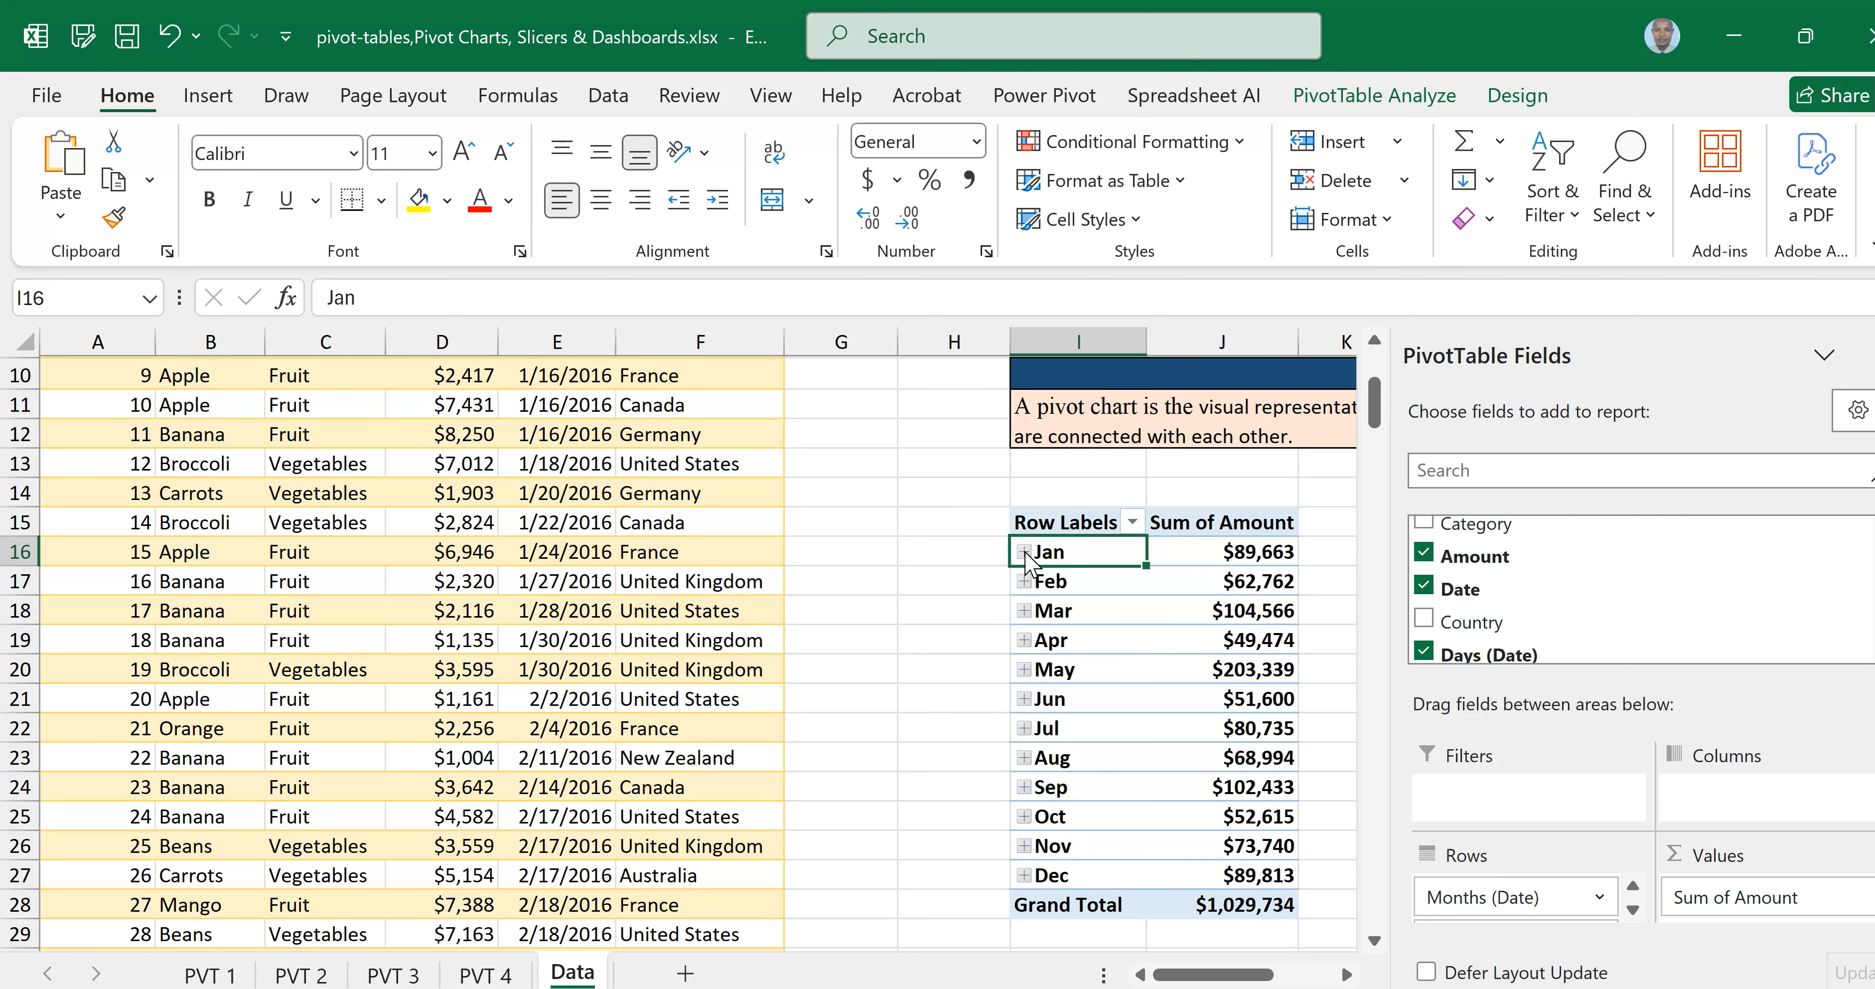
{"action": "left_click", "coordinate": [1023, 552]}
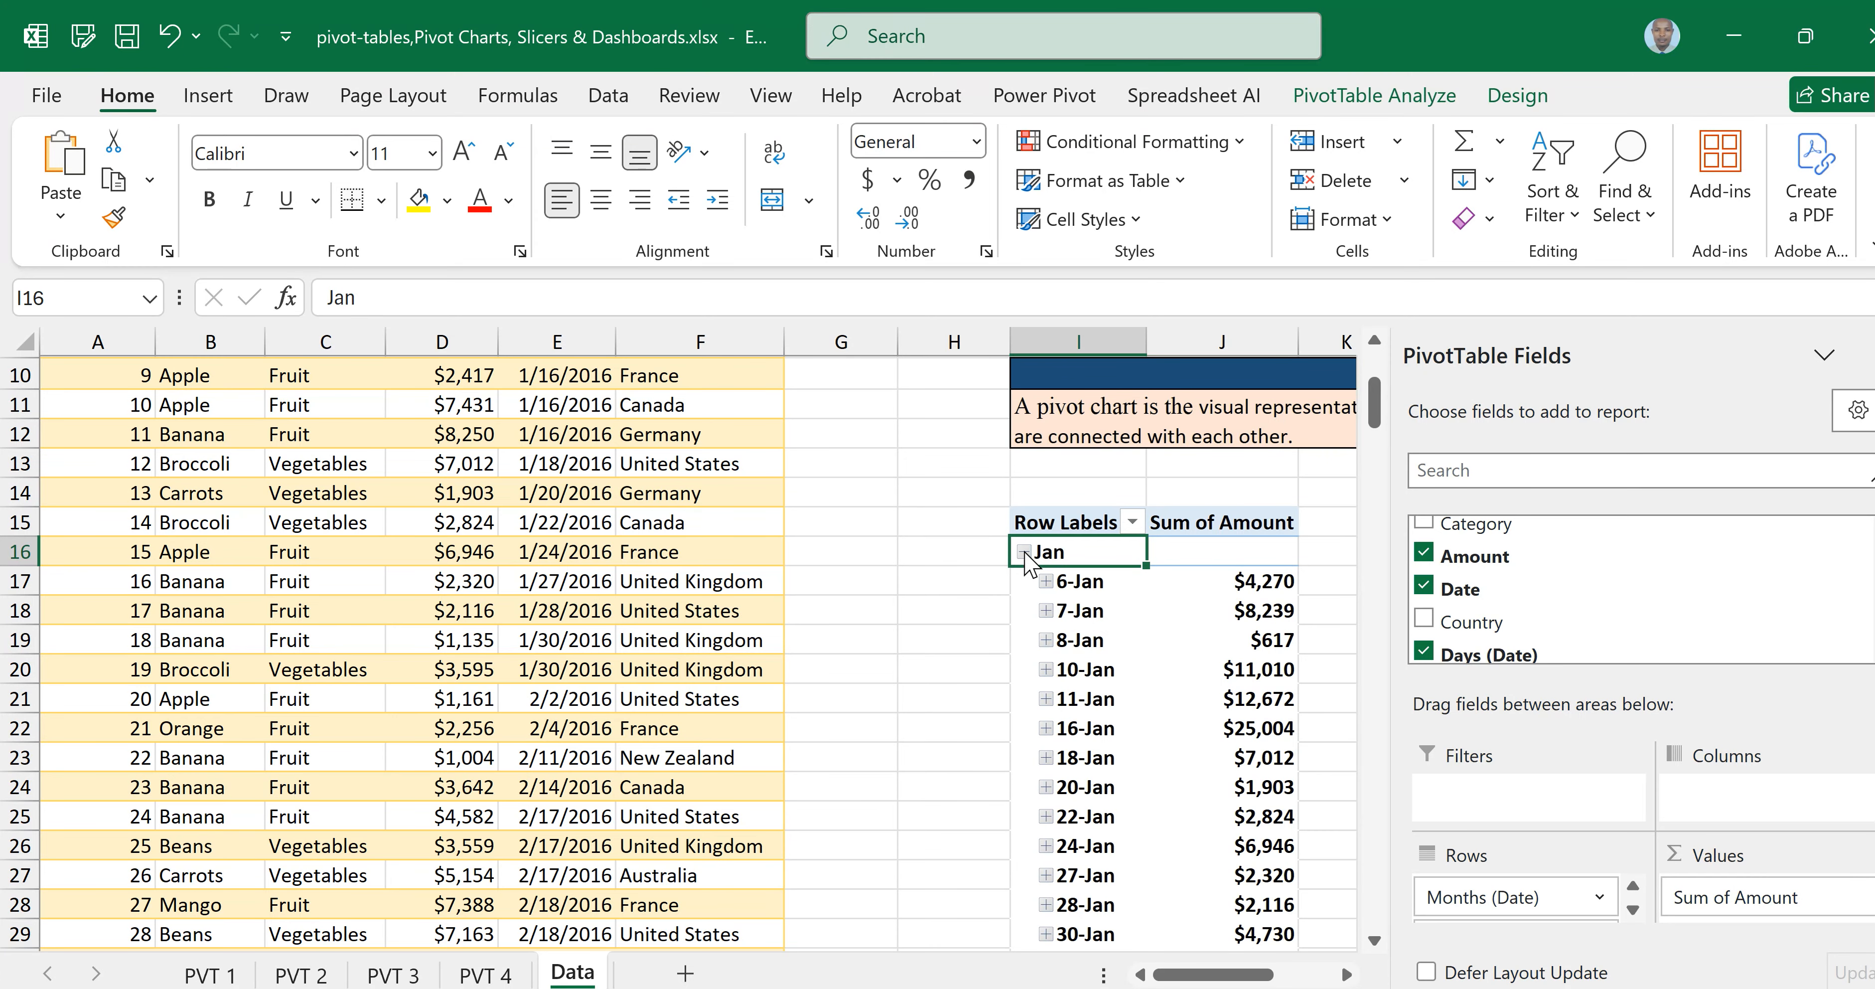
{"action": "left_click", "coordinate": [950, 609]}
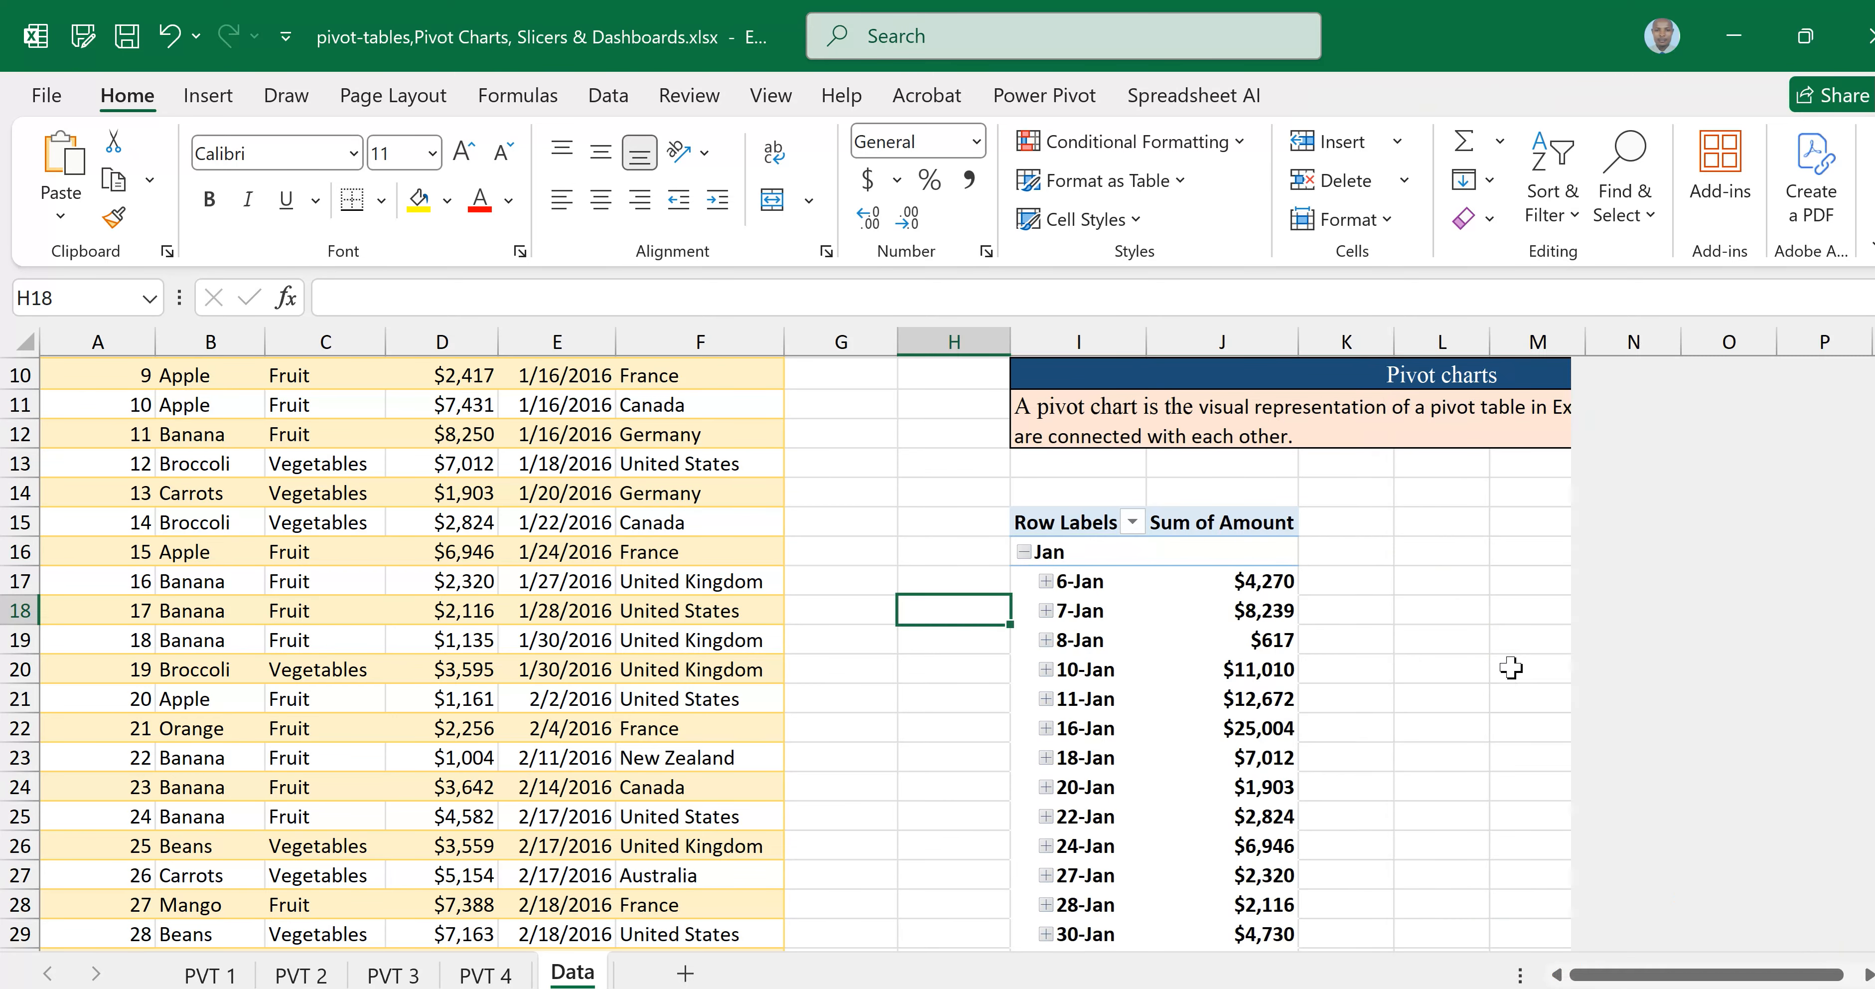
{"action": "scroll", "coordinate": [1511, 667], "scroll_direction": "down", "scroll_amount": 3}
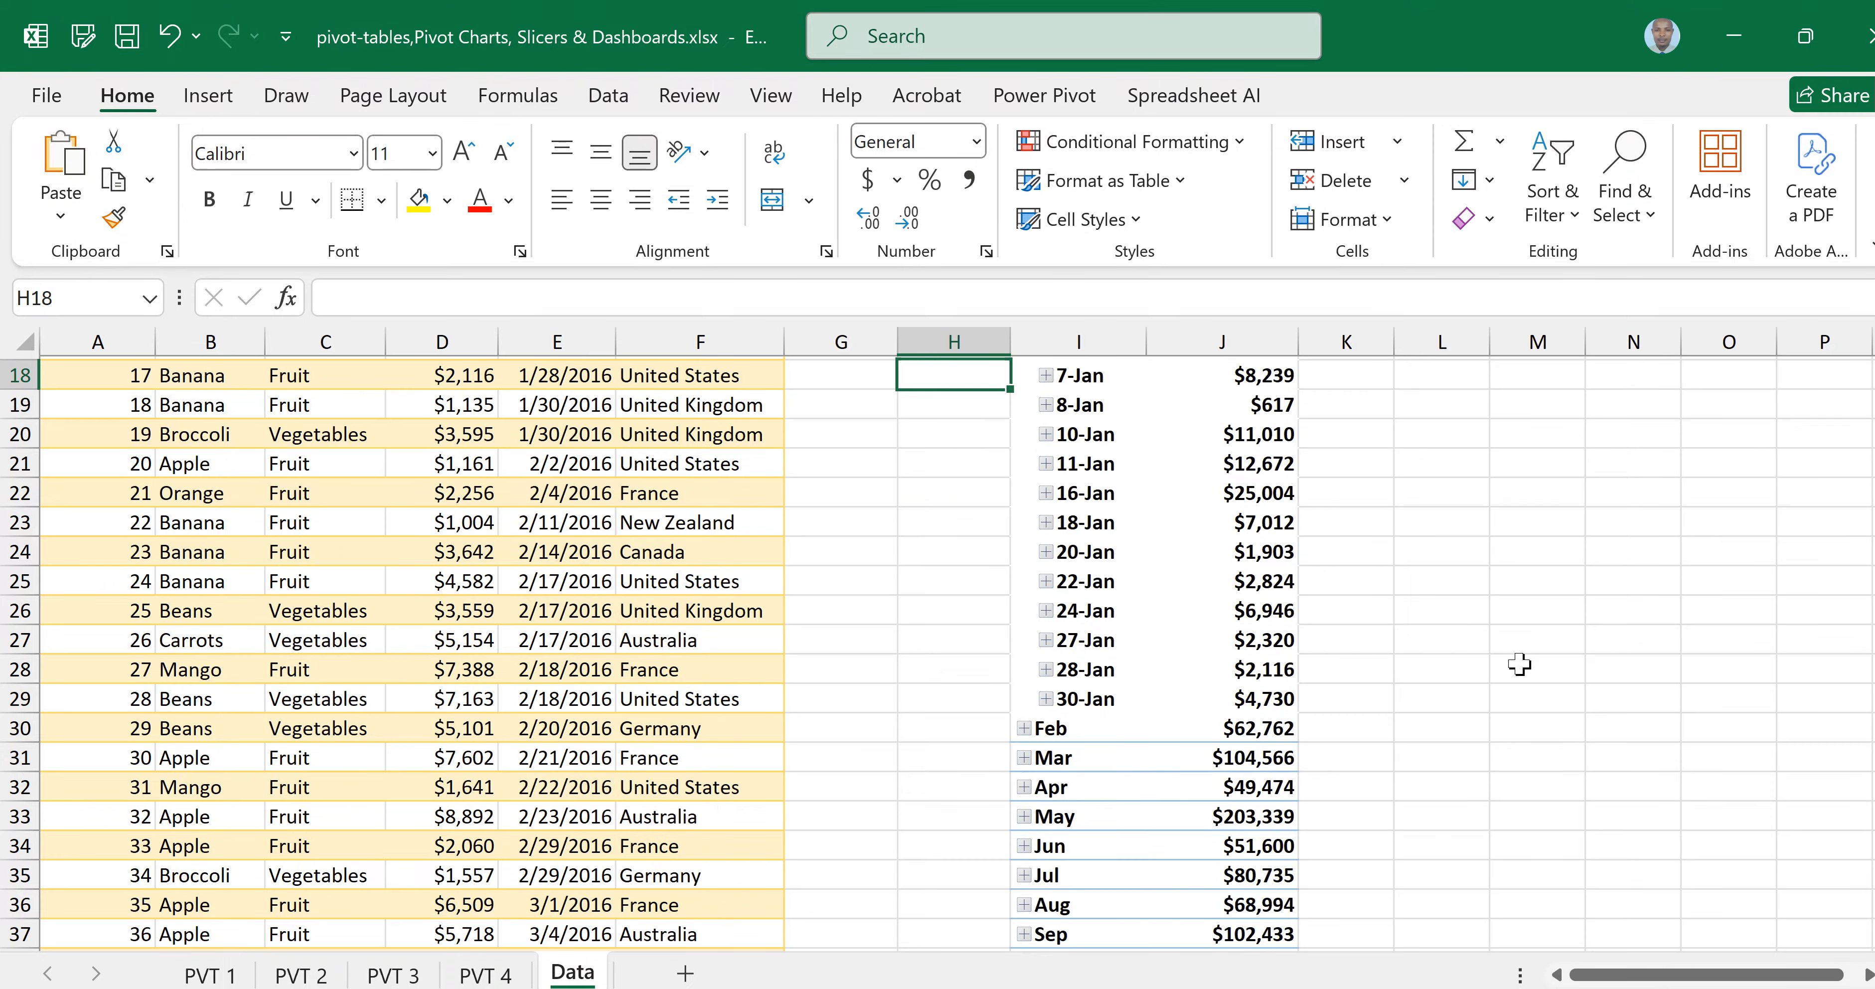
{"action": "scroll", "coordinate": [1514, 663], "scroll_direction": "up", "scroll_amount": 2}
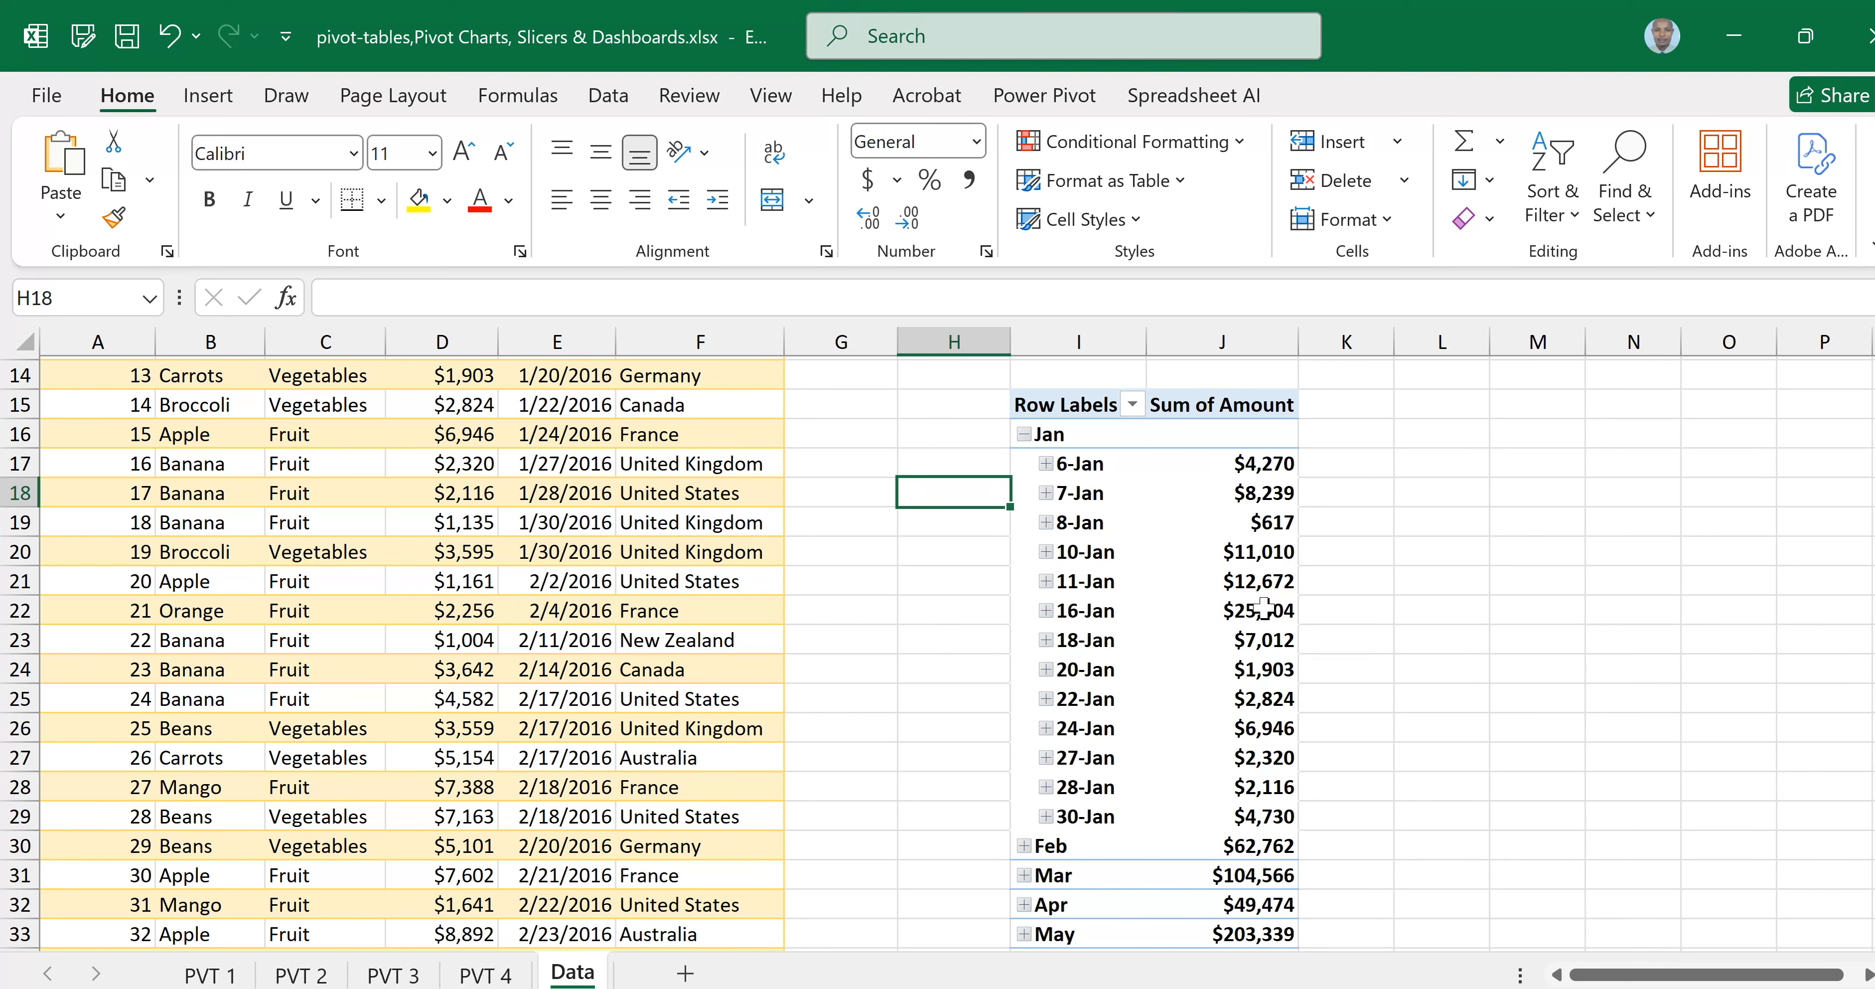
Expand 16-Jan to view its detail, and collapse both that day and the Jan group again
{"action": "mouse_move", "coordinate": [1264, 607]}
{"action": "mouse_move", "coordinate": [1259, 521]}
{"action": "left_click", "coordinate": [1047, 612]}
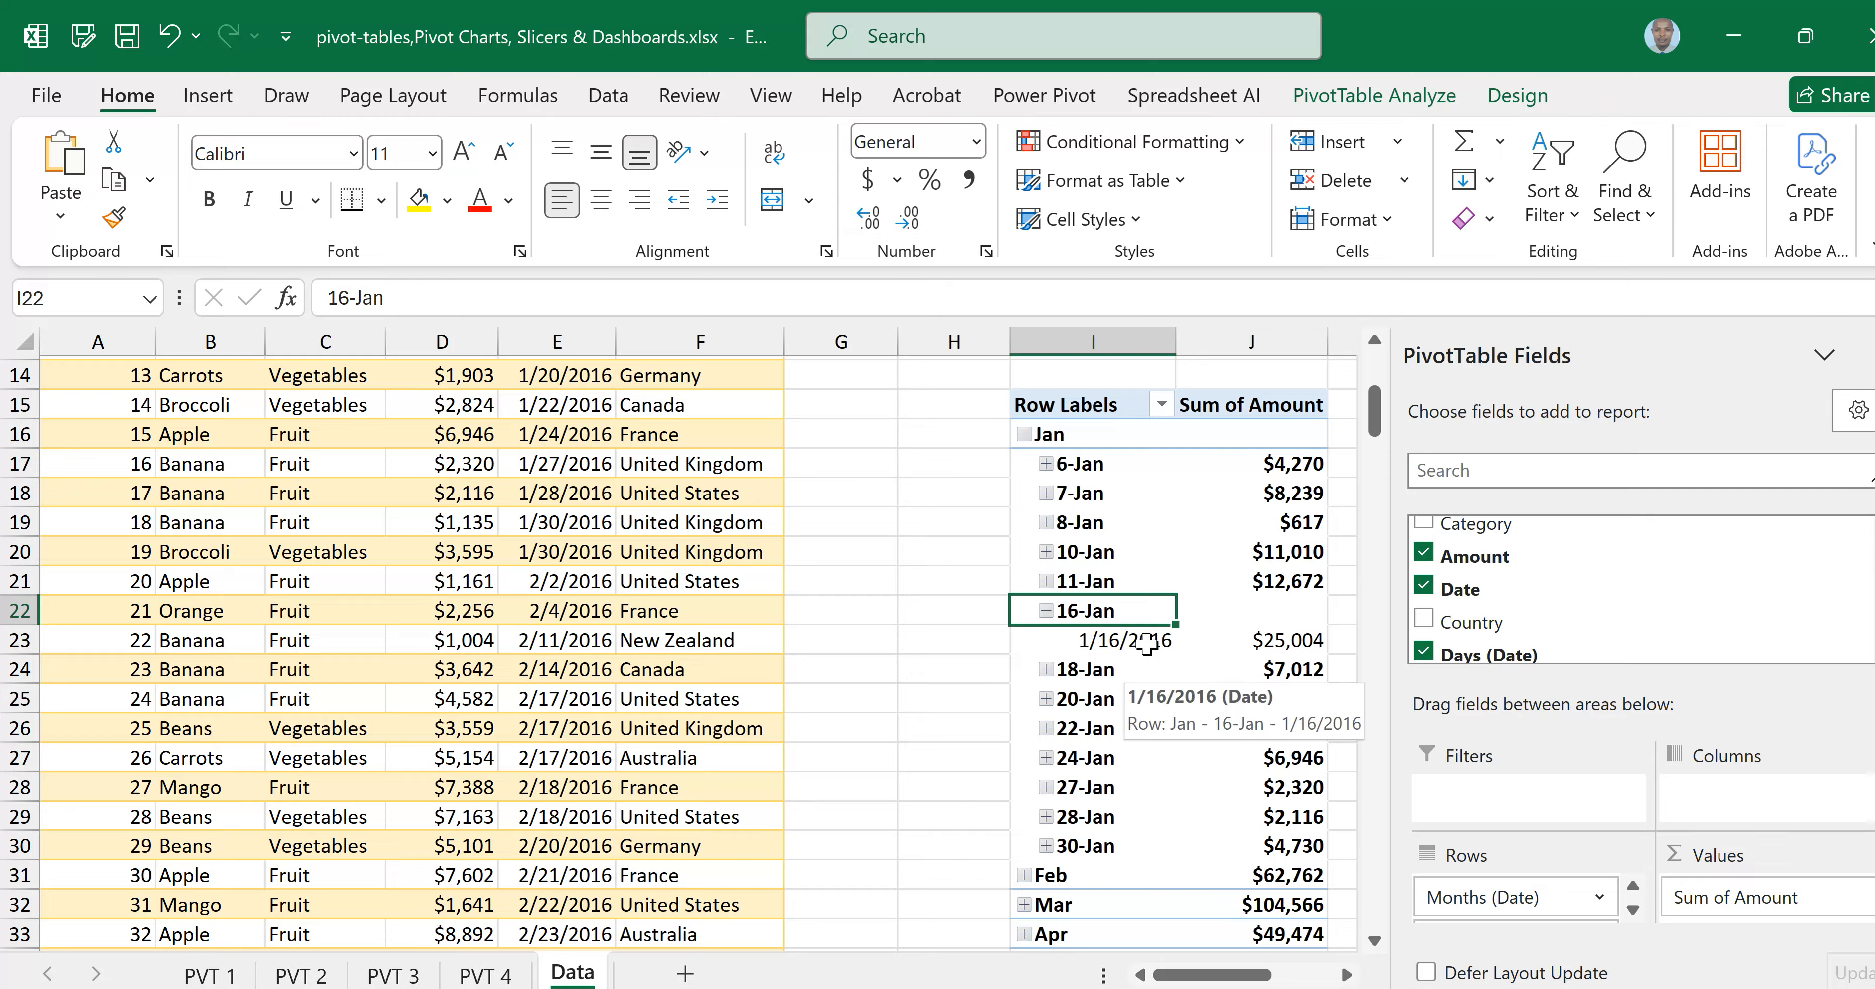
{"action": "left_click", "coordinate": [1048, 612]}
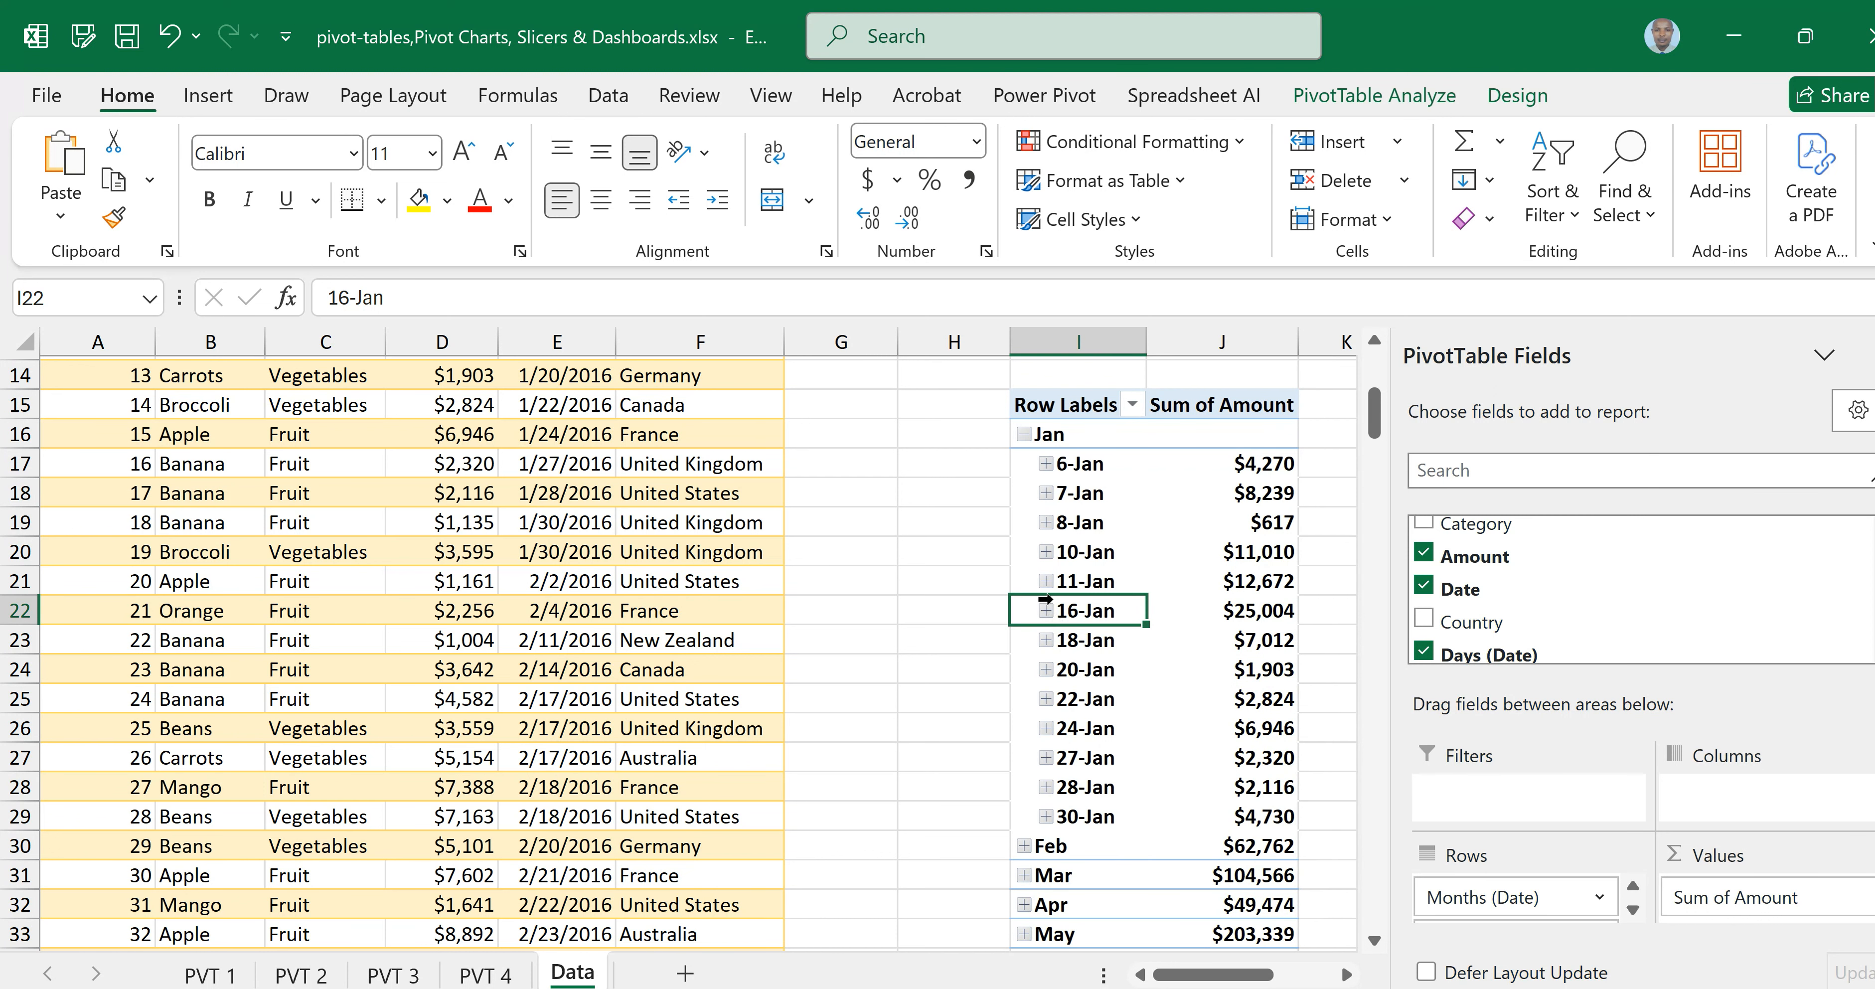
{"action": "left_click", "coordinate": [1024, 435]}
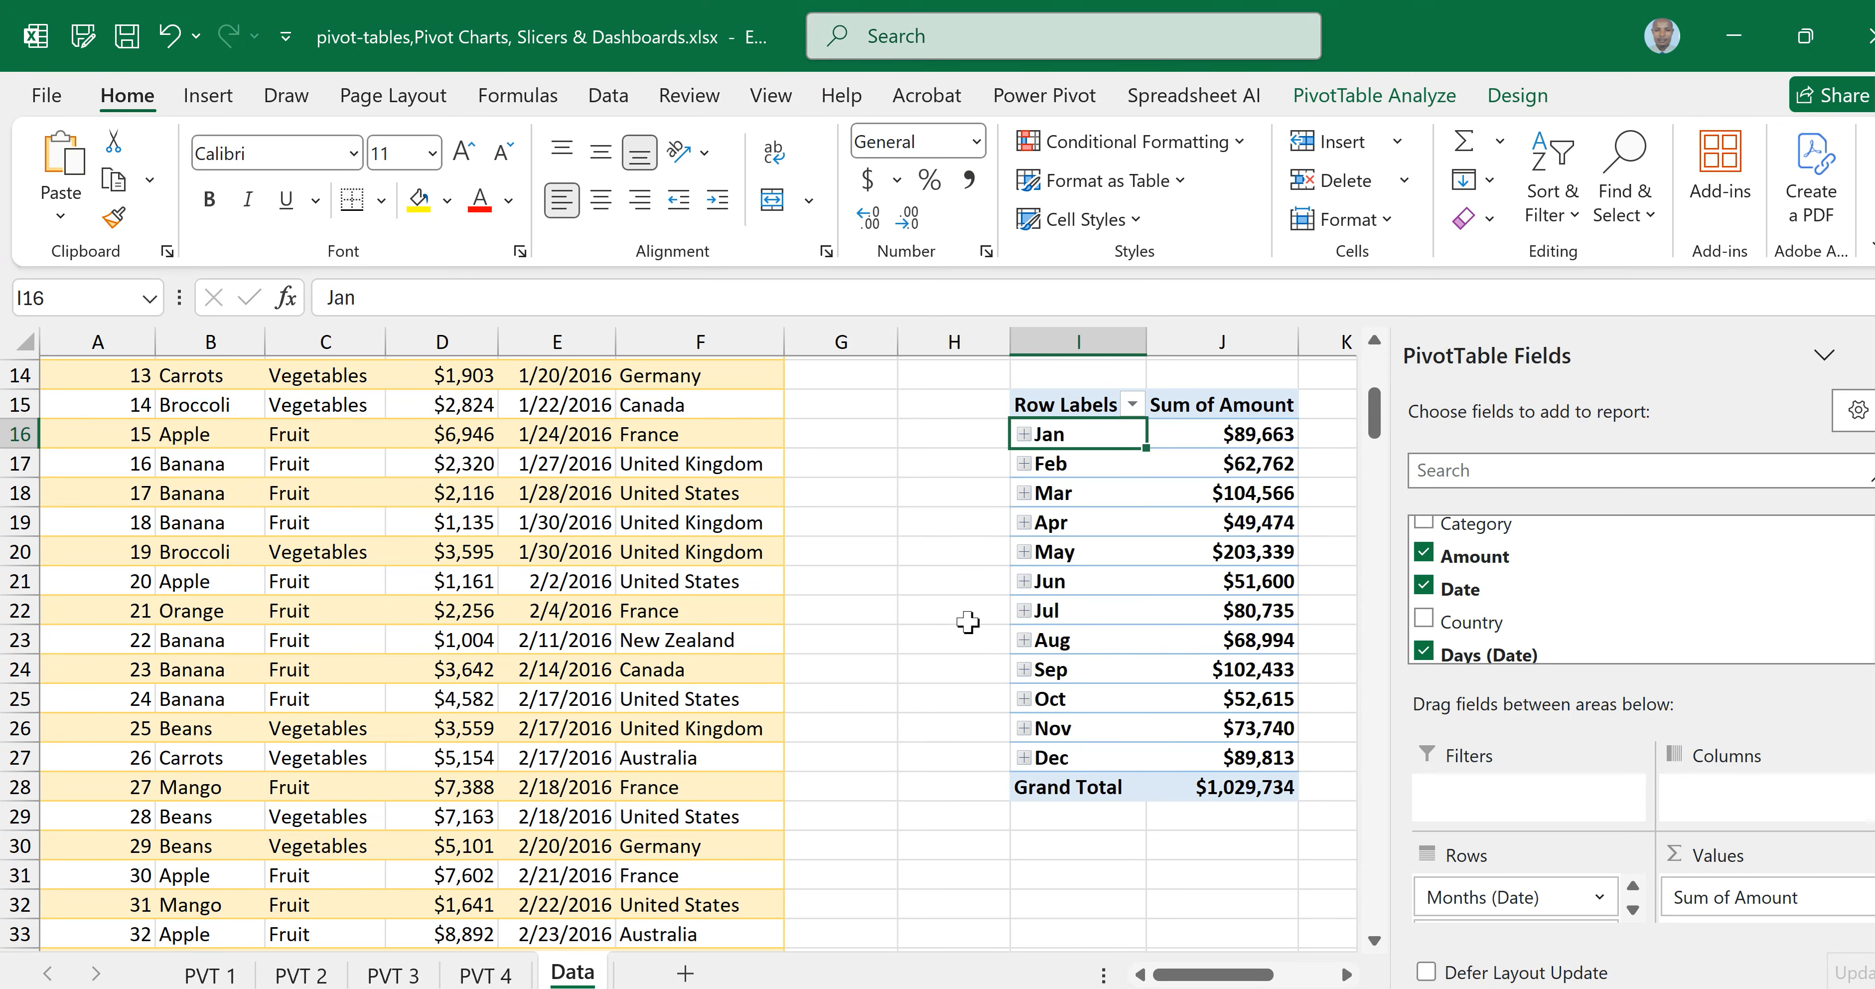
{"action": "scroll", "coordinate": [967, 621], "scroll_direction": "up", "scroll_amount": 1}
{"action": "scroll", "coordinate": [967, 621], "scroll_direction": "up", "scroll_amount": 4}
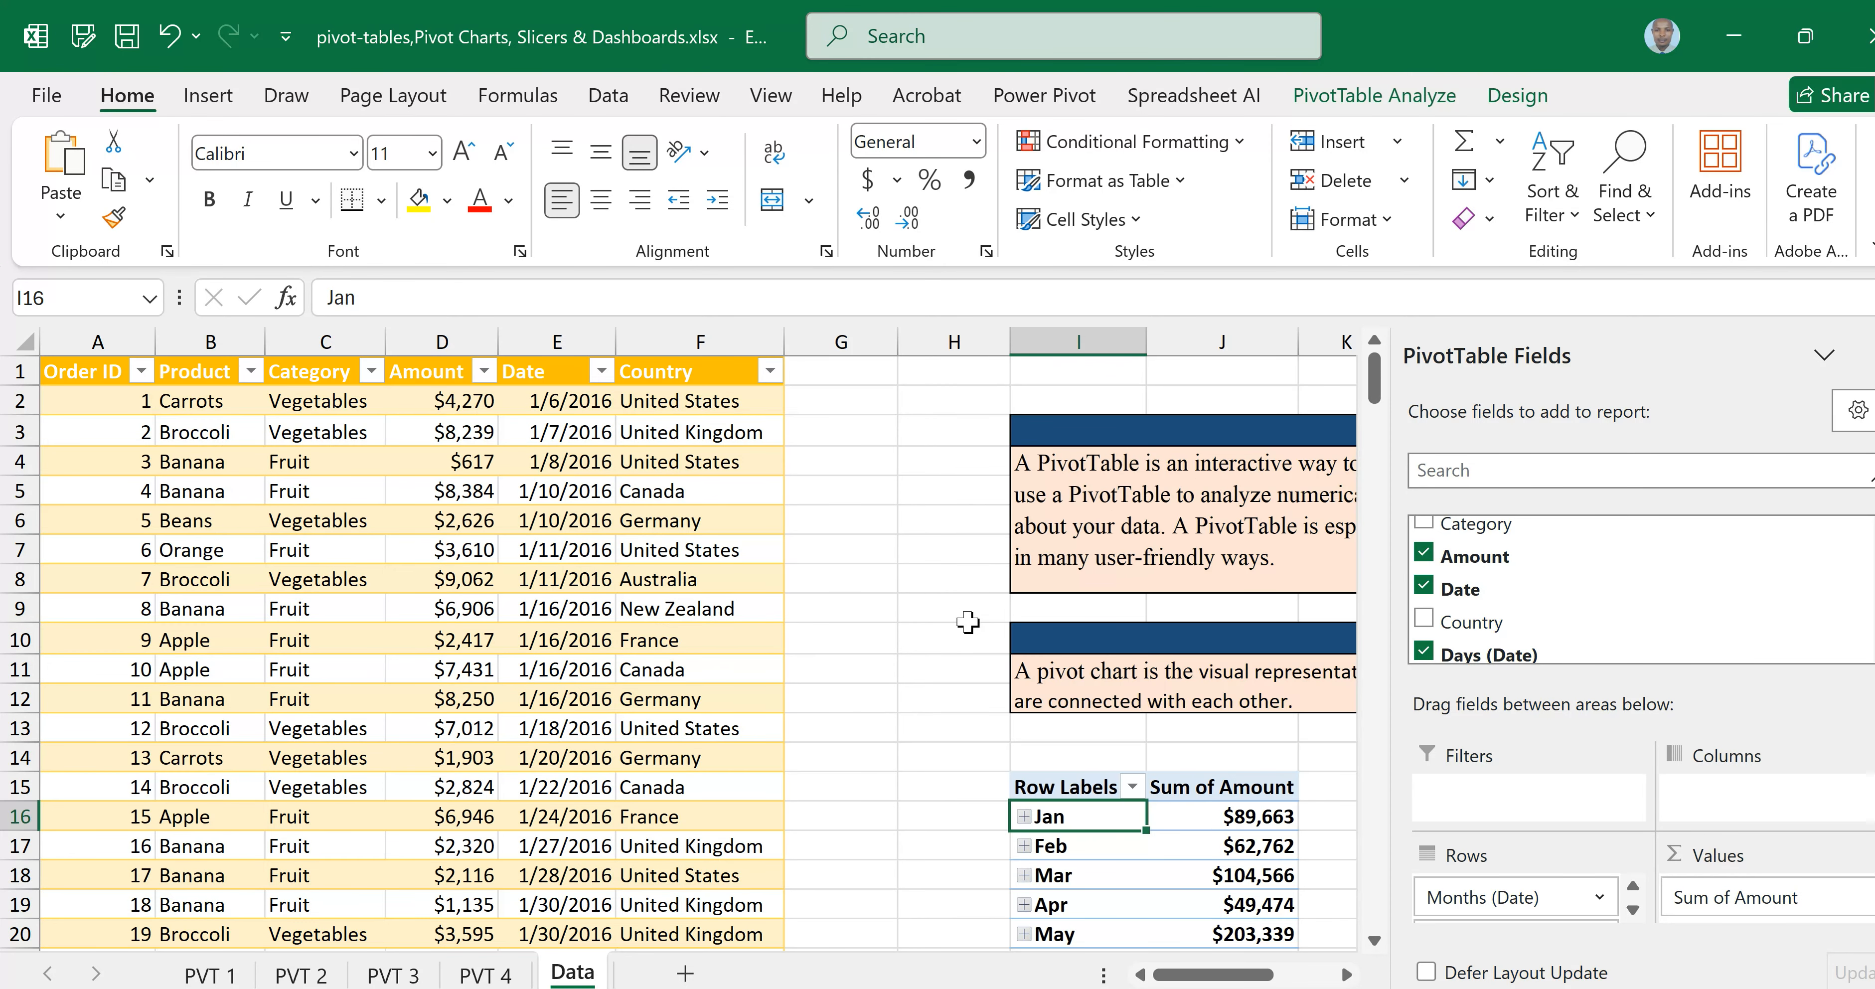